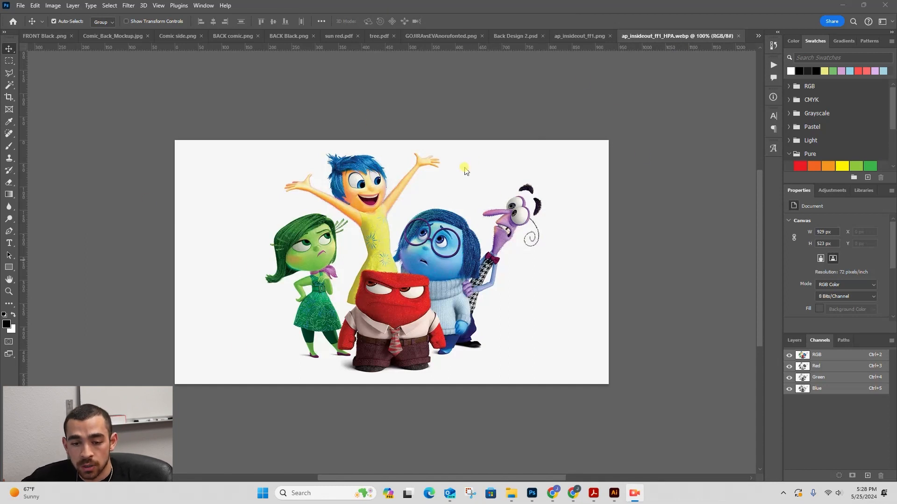
Compare the lettering document ap_insideout_ff1.png with the character image ap_insideout_ff1_HPA.webp
click(579, 36)
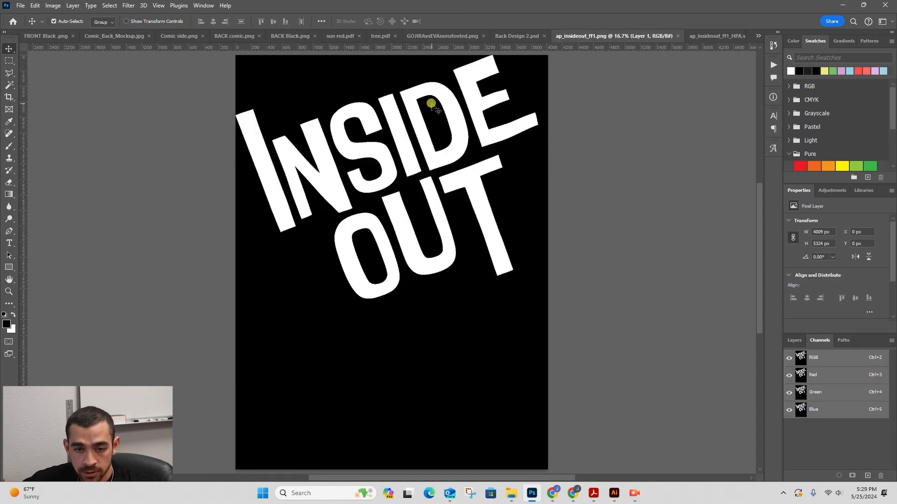
click(721, 36)
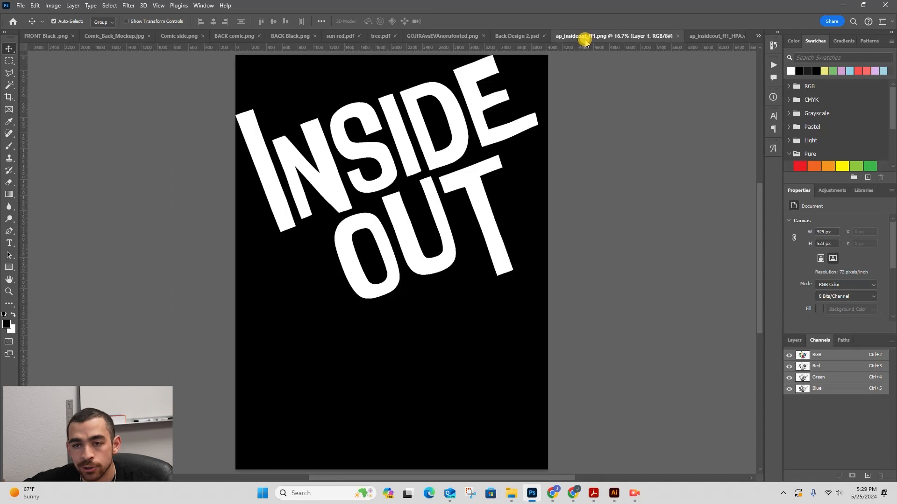
click(581, 36)
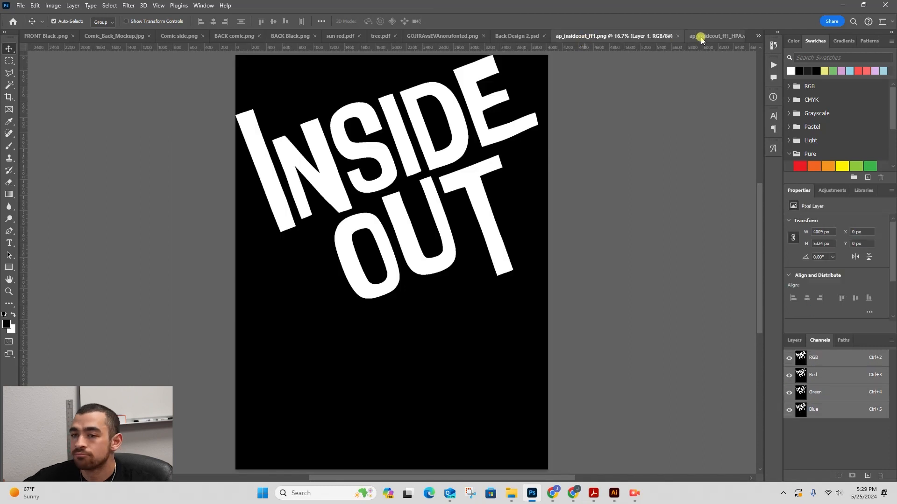
click(702, 36)
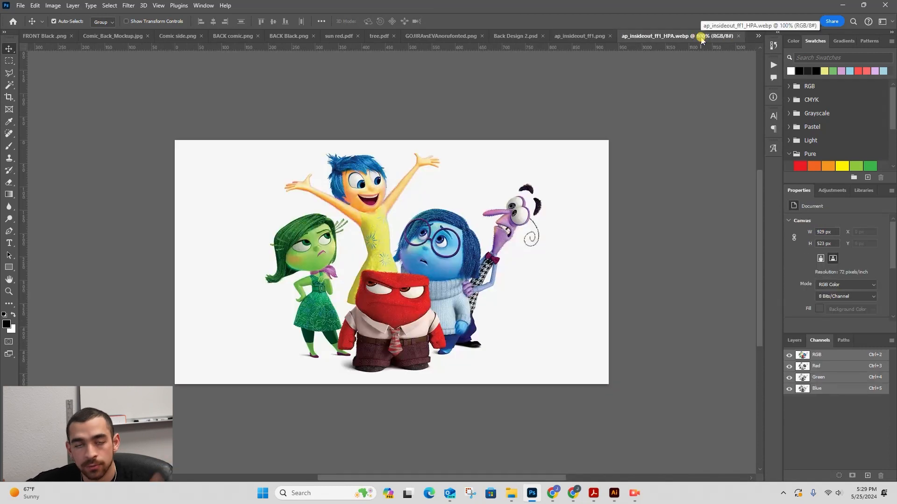
click(579, 36)
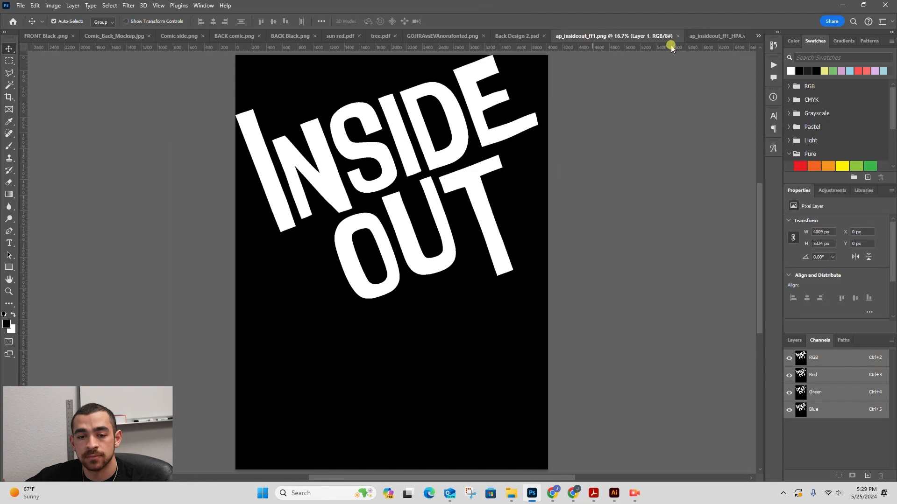
click(649, 37)
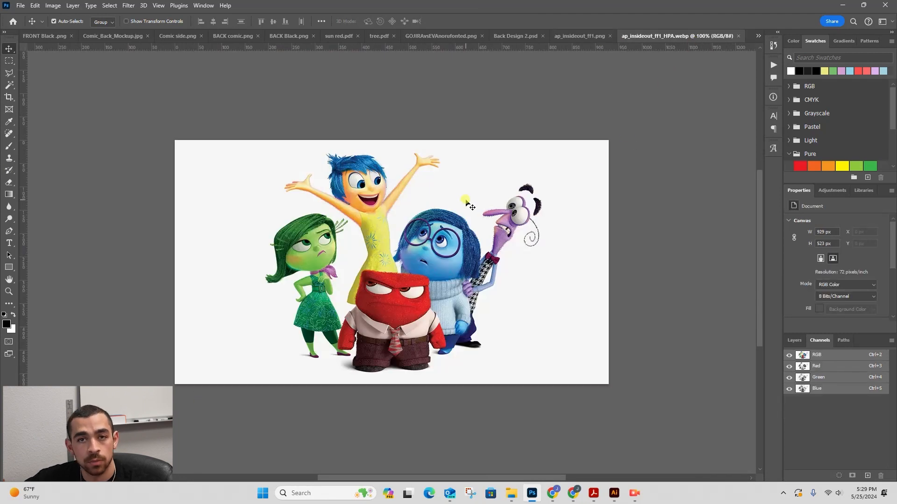
Start a new document named "Inside_OUT BACK", 15 inches wide and 17 inches high
click(21, 6)
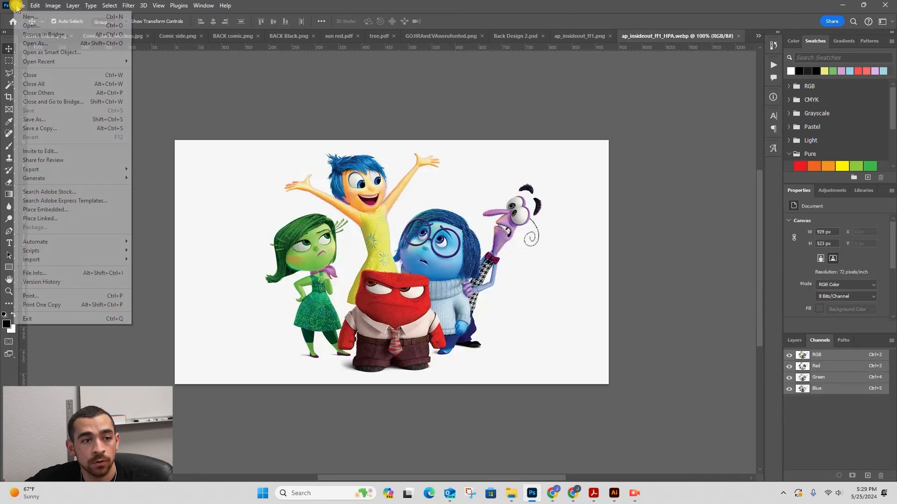
click(33, 17)
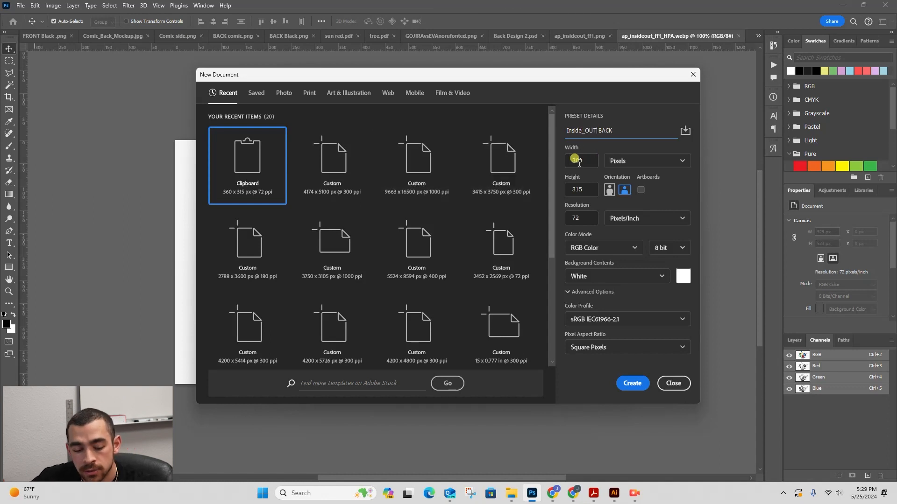
click(619, 161)
click(620, 194)
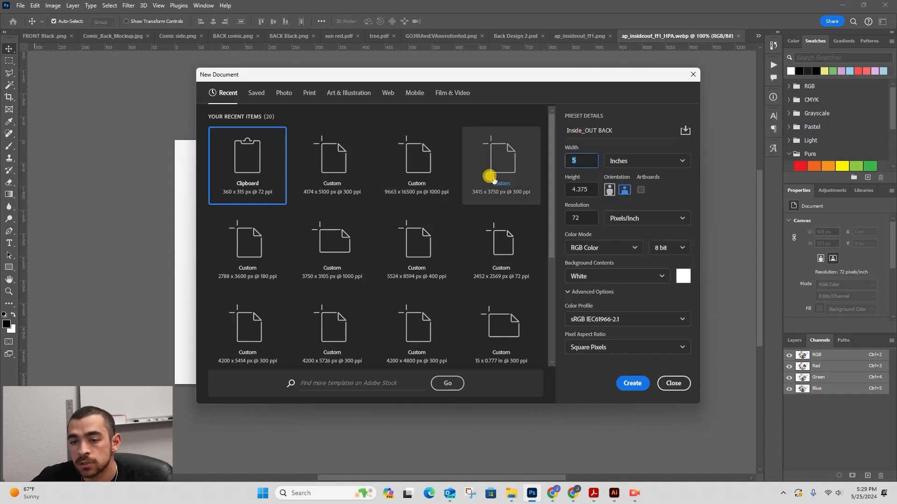
text(15)
key(Tab)
text(17)
key(Tab)
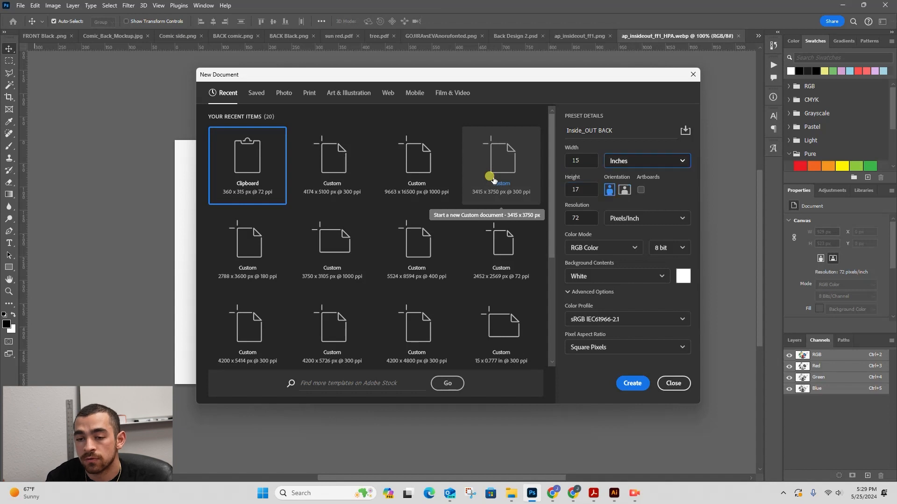
Set the new document's resolution to 300 pixels/inch and its background contents to Transparent, and create it
key(Tab)
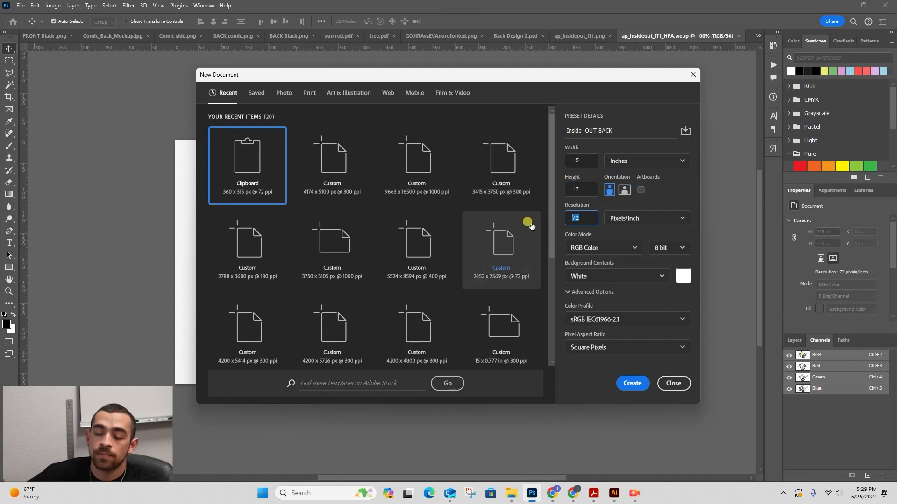
text(300)
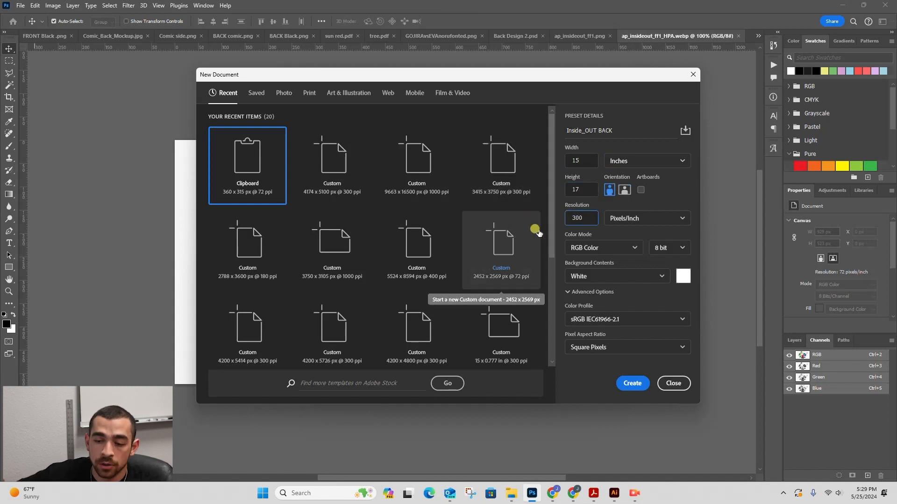
click(656, 276)
click(626, 344)
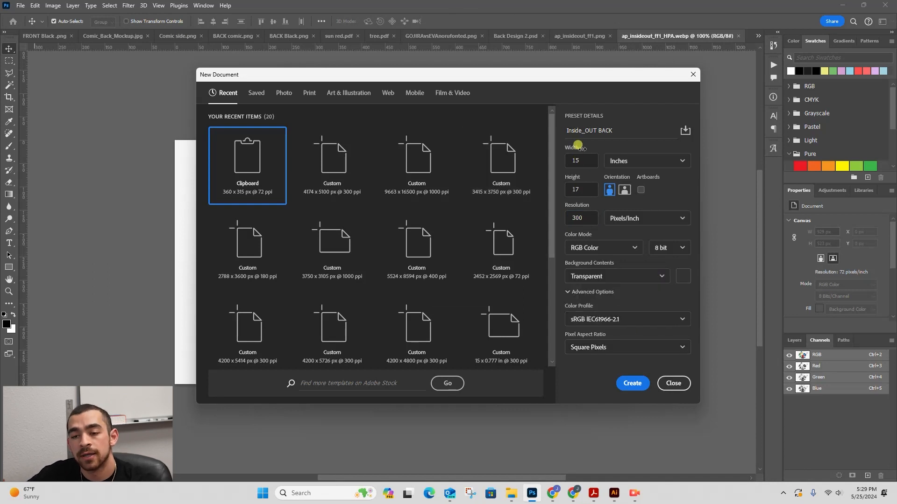
click(631, 382)
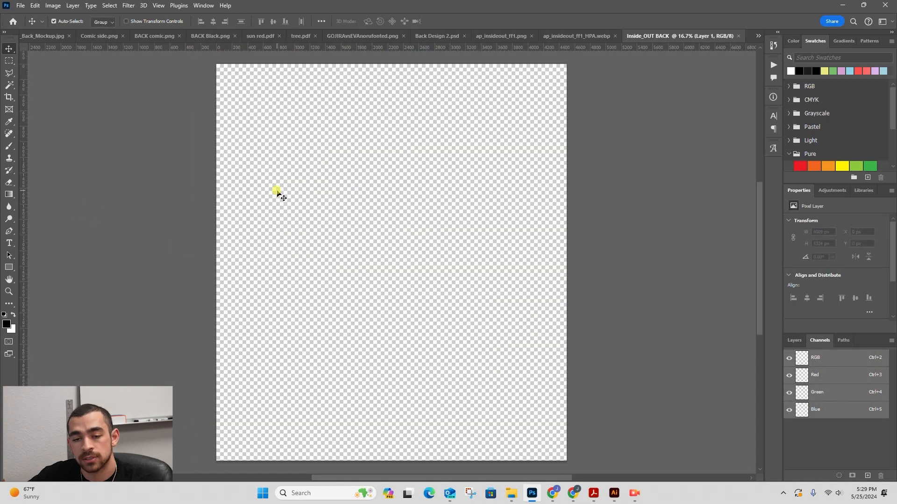
Load the pixels of Layer 1 in ap_insideout_ff1.png as a selection
click(503, 36)
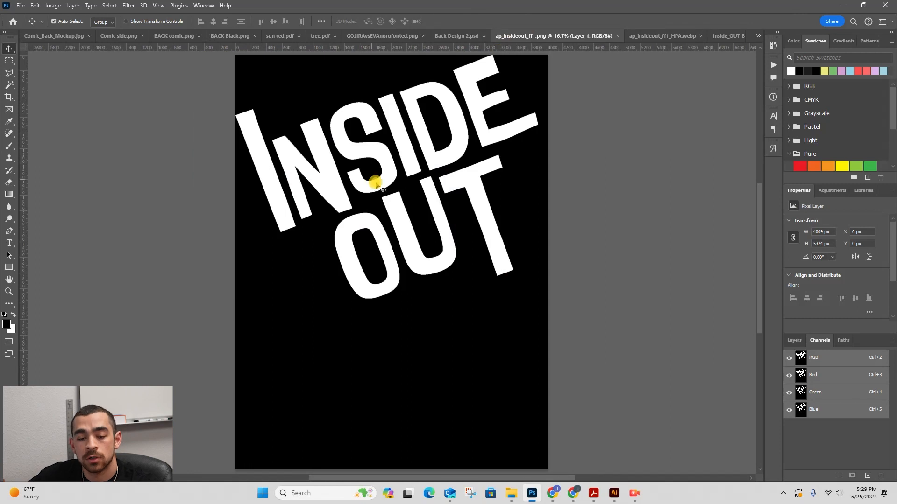
click(794, 341)
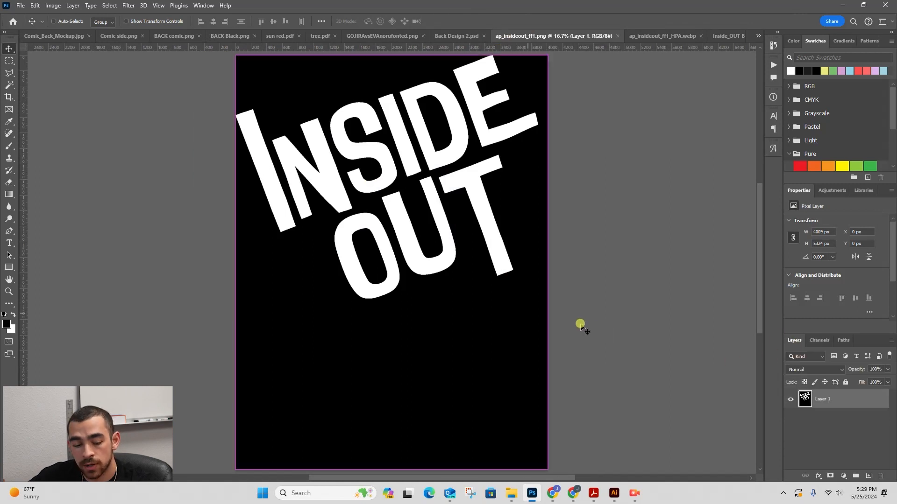
ctrl+click(804, 399)
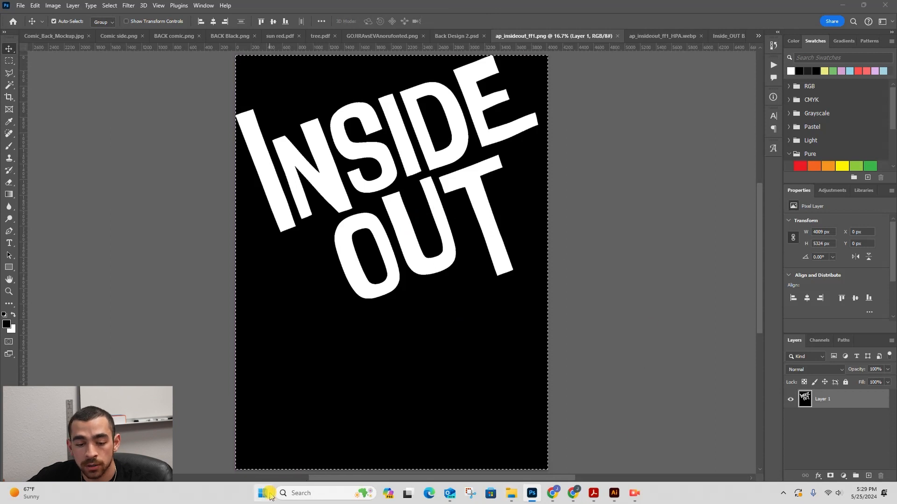
Search Windows for the Keyviz app and launch it
click(262, 493)
click(466, 160)
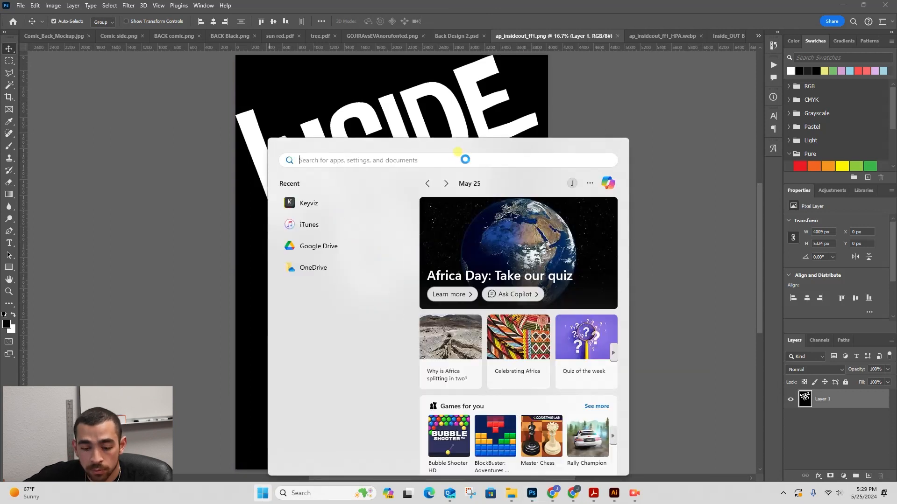
text(keyviz)
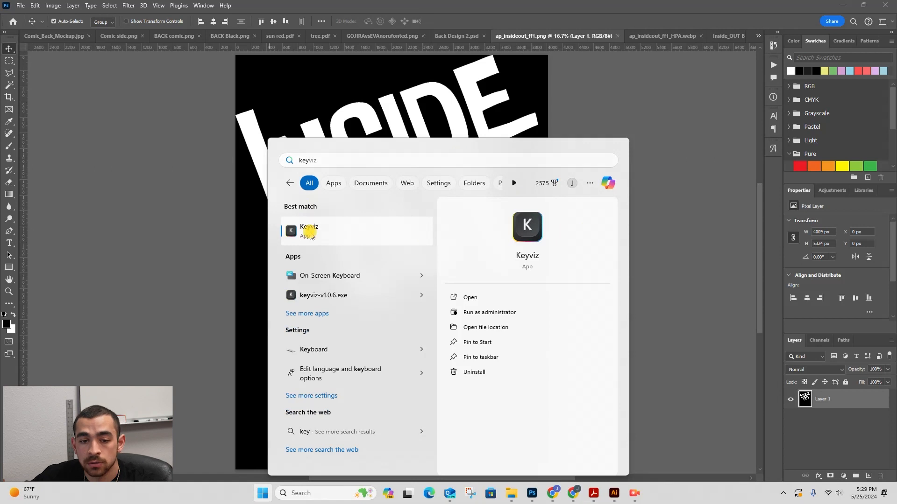
click(420, 244)
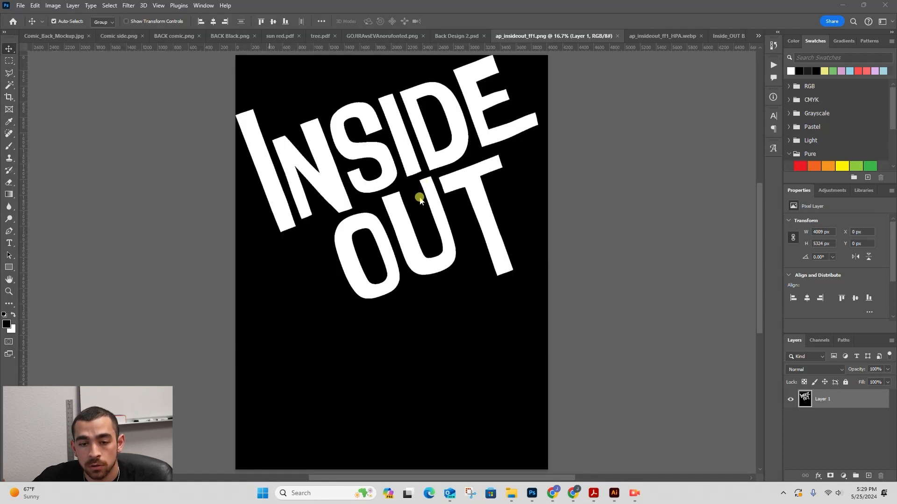
Copy the entire lettering artwork from ap_insideout_ff1.png and paste it into the Inside_OUT BACK document
key(ctrl+a)
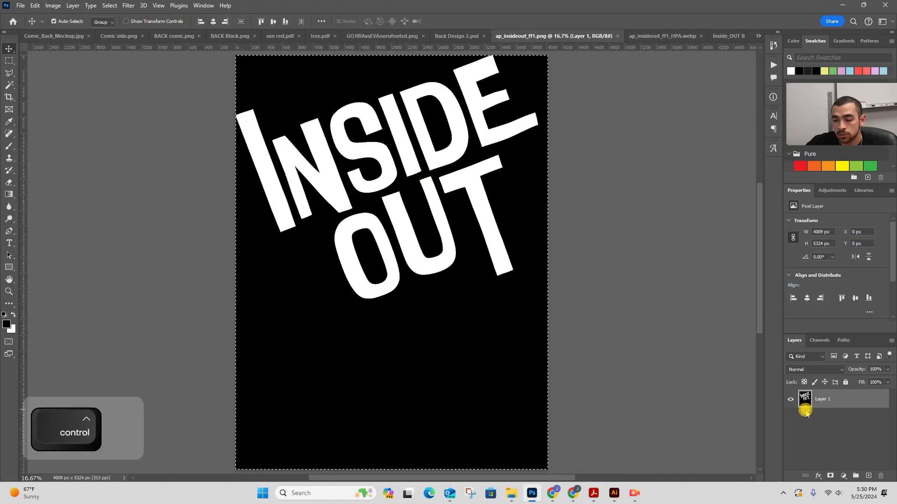
key(ctrl+c)
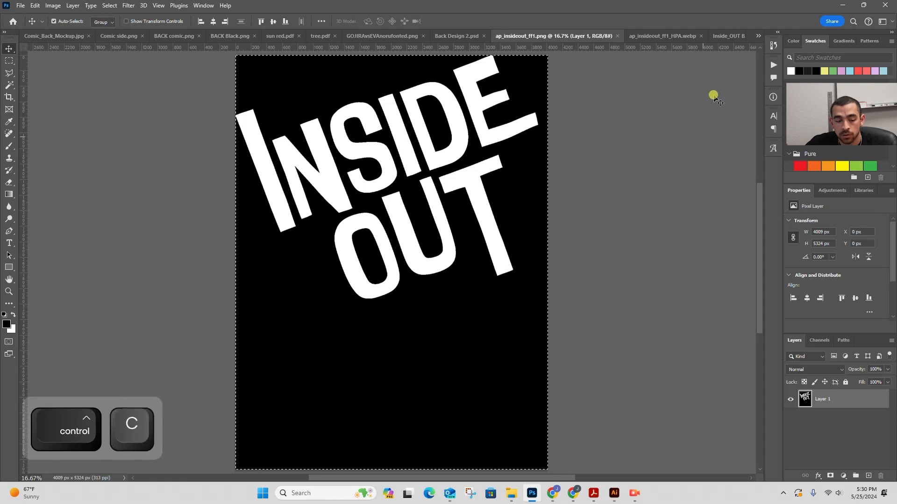
click(730, 36)
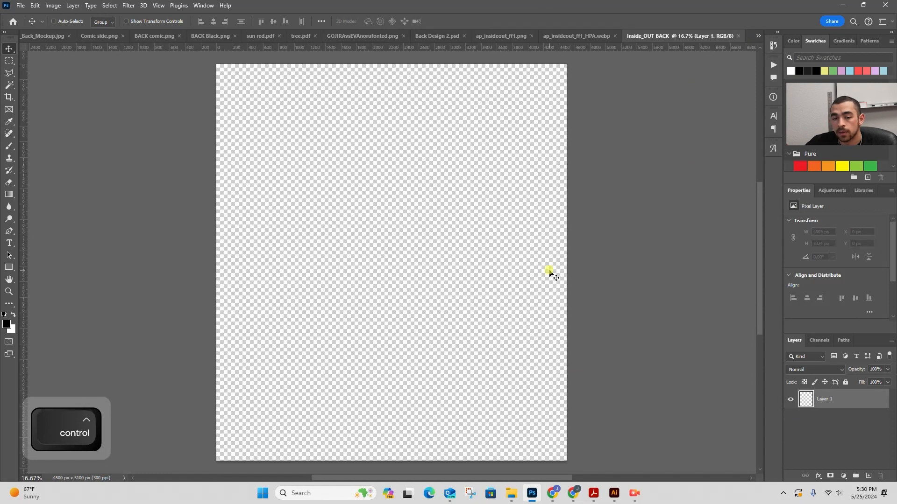
key(ctrl+v)
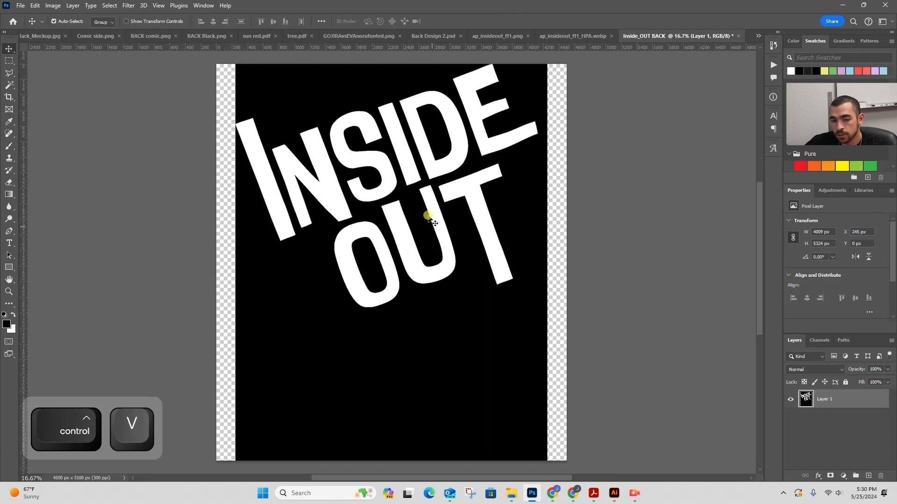
Examine the edge pixels of the pasted white lettering at high magnification
key(z)
drag(430, 204, 523, 187)
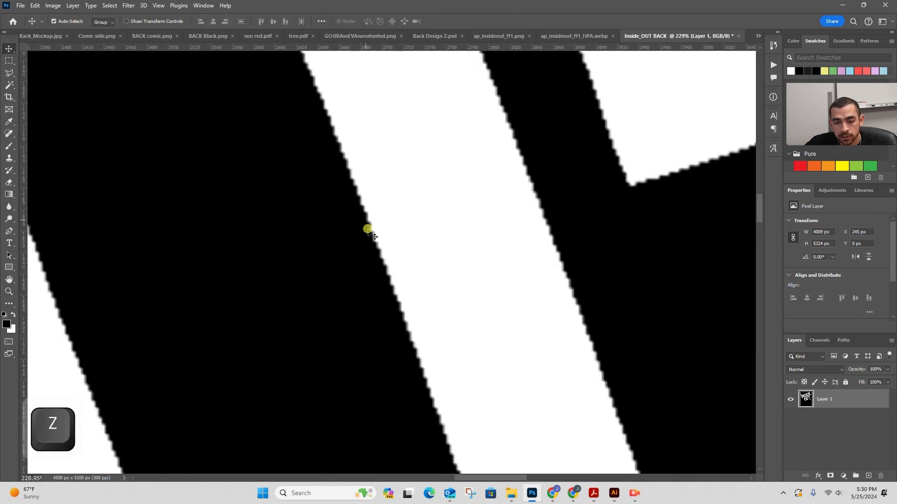
key(z)
drag(412, 359, 471, 358)
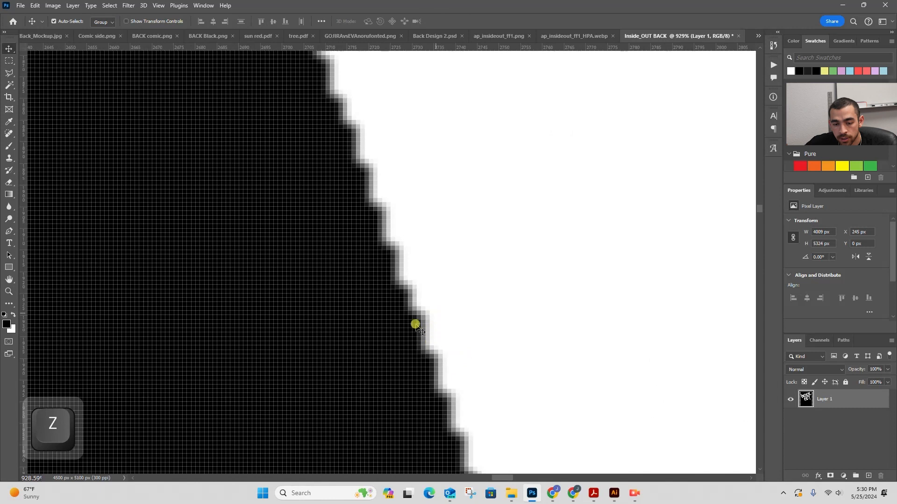
key(z)
drag(462, 293, 289, 322)
Add a black-filled layer beneath the lettering layer and merge the two into one layer
click(868, 476)
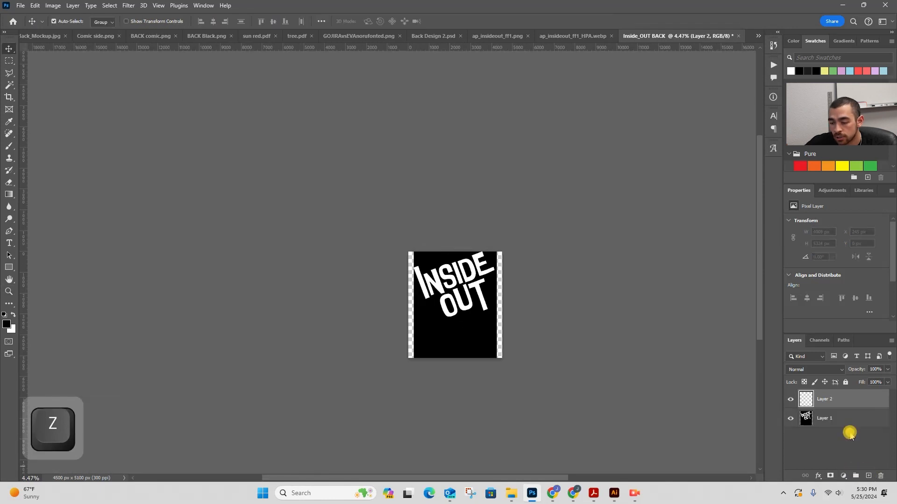
drag(852, 401, 859, 434)
key(ctrl+BackSpace)
key(alt+BackSpace)
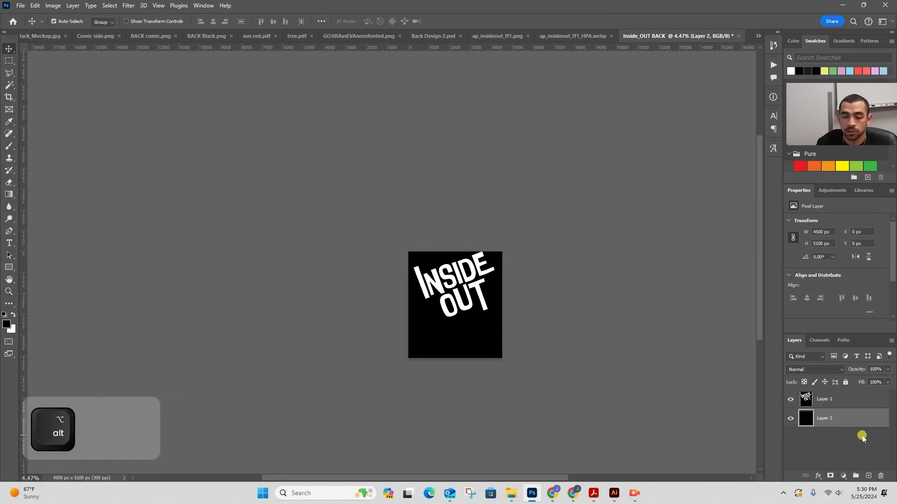
key(alt+BackSpace)
shift+click(843, 400)
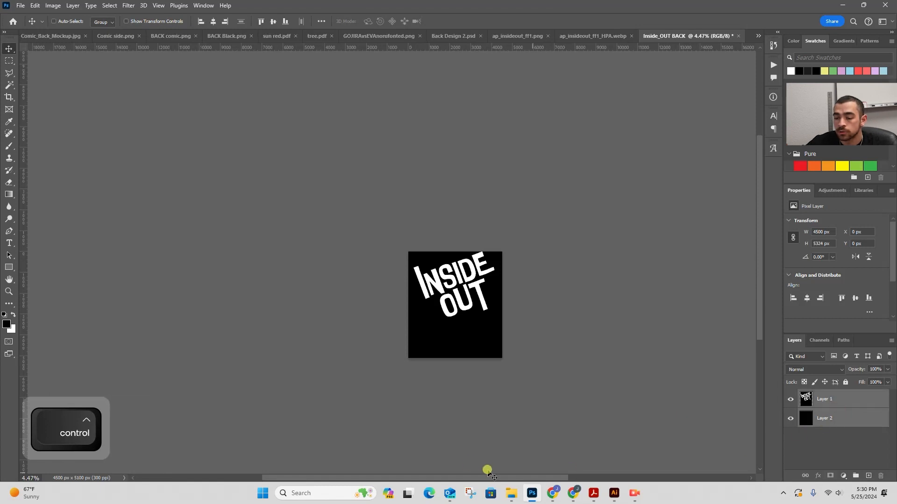
key(ctrl+e)
Apply a Threshold adjustment at level 128 to the merged lettering layer, checking the letter edges in the preview
key(z)
drag(460, 286, 554, 266)
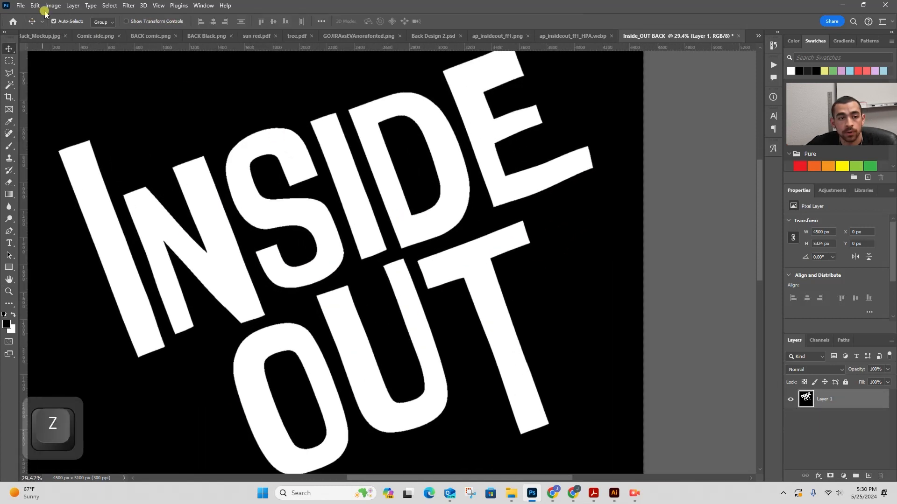
click(50, 5)
mouse_move(52, 26)
click(174, 159)
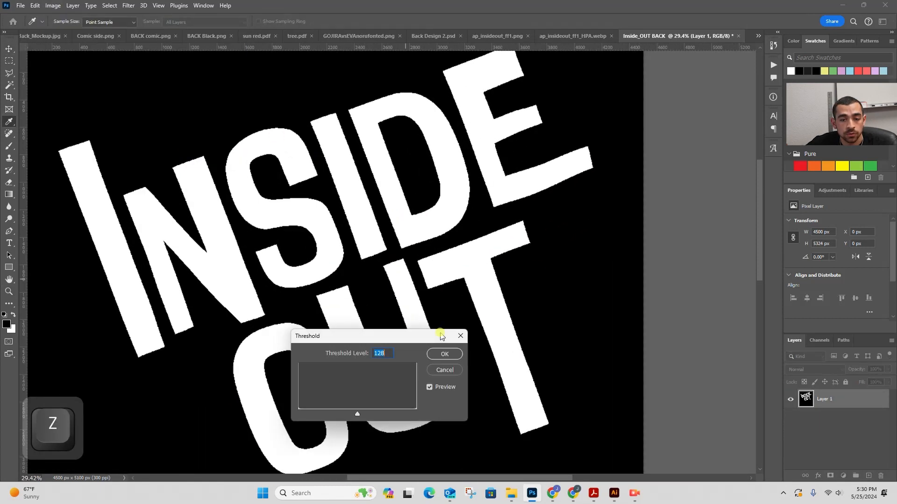
key(ctrl+equal)
key(ctrl+equal)
key(ctrl+equal)
key(ctrl+equal)
key(ctrl+equal)
key(ctrl+equal)
key(ctrl+equal)
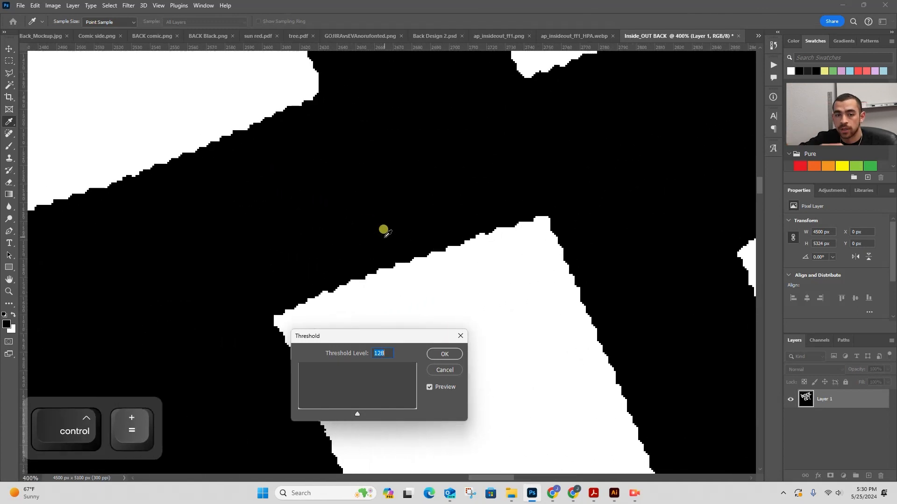
click(441, 354)
Unlock the background layer of ap_insideout_ff1_HPA.webp, copy the entire image and paste it into the Inside_OUT BACK document
key(z)
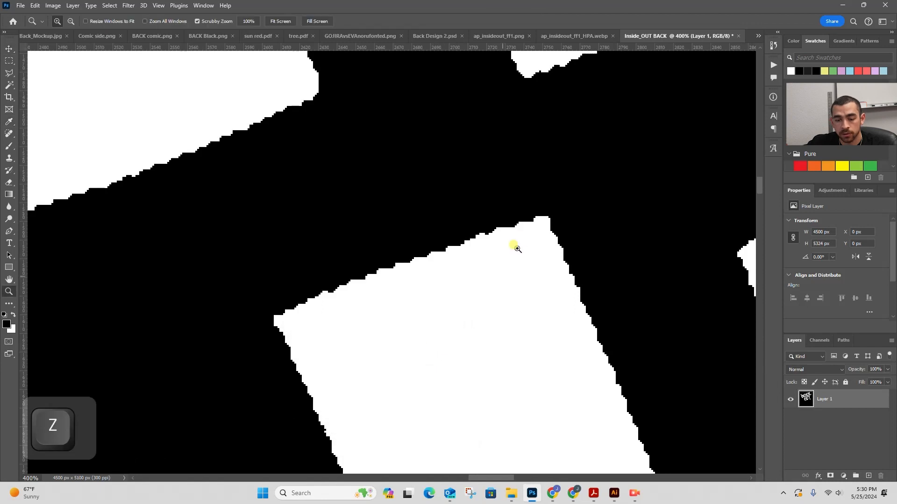
drag(515, 246, 441, 271)
key(space)
drag(537, 179, 310, 162)
key(z)
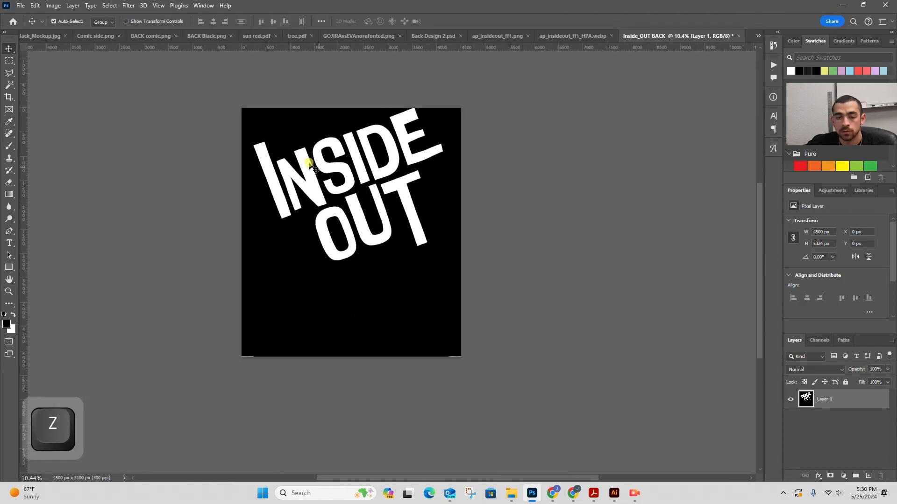
click(573, 36)
key(ctrl)
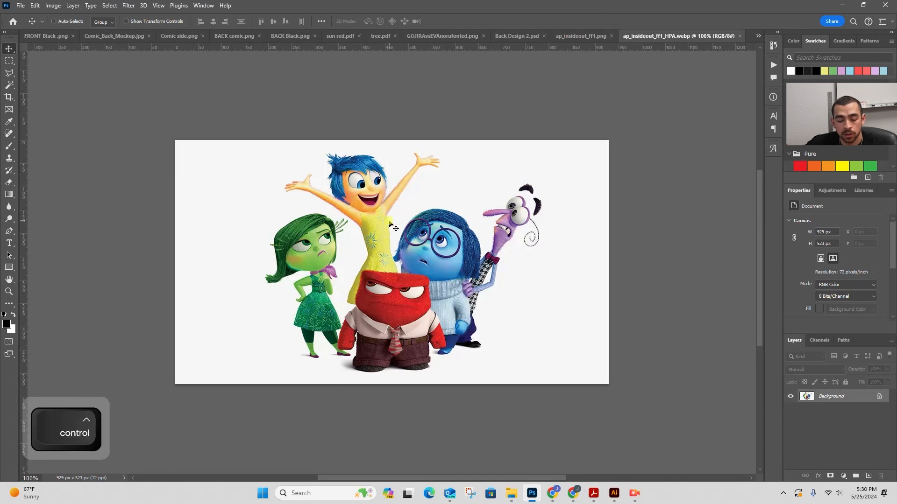
click(879, 396)
key(ctrl+a)
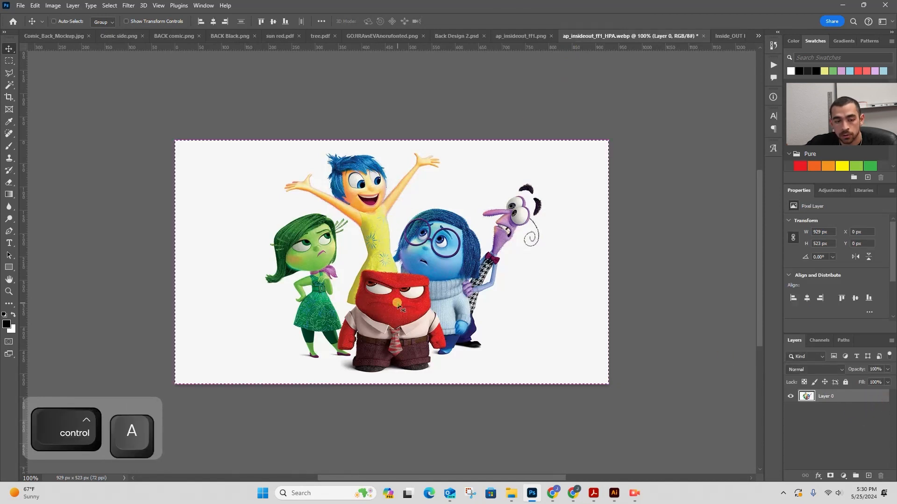
key(ctrl+c)
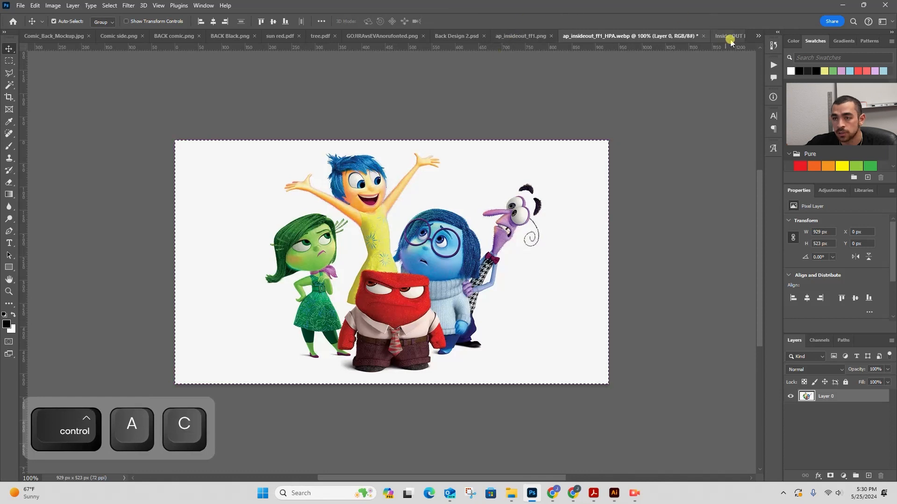
click(729, 38)
key(ctrl+v)
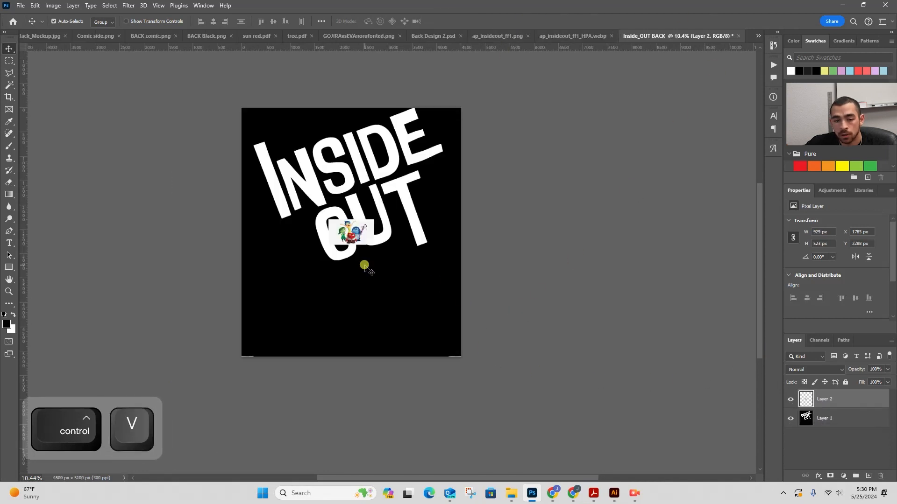
Scale the pasted character image up to about 4995 x 2812 px, spanning the canvas width below the lettering
key(z)
drag(351, 230, 342, 219)
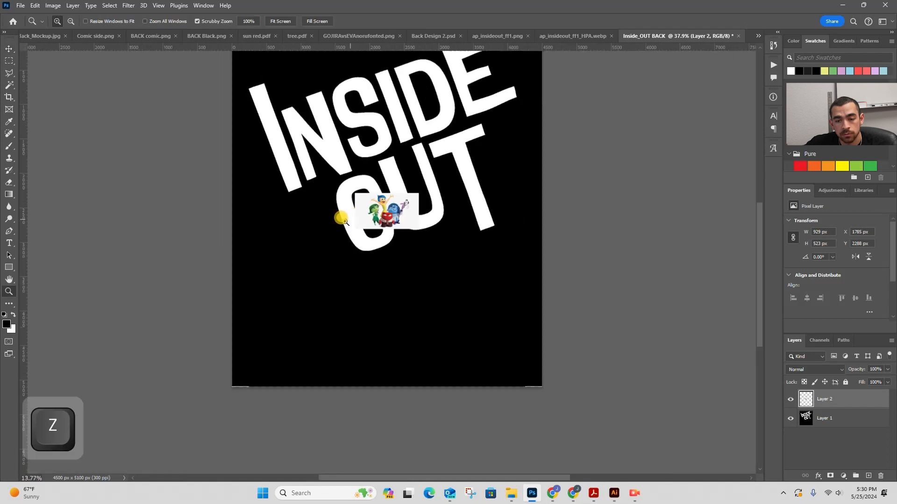
key(ctrl+t)
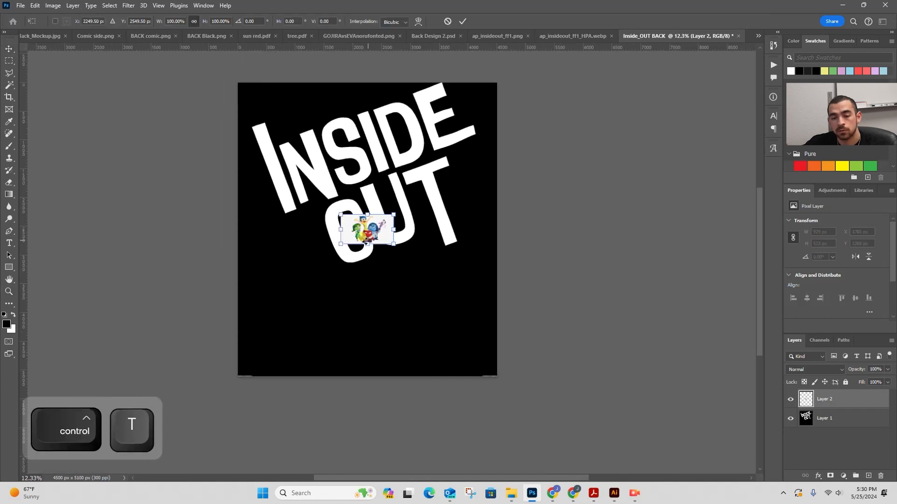
drag(367, 243, 390, 376)
click(463, 21)
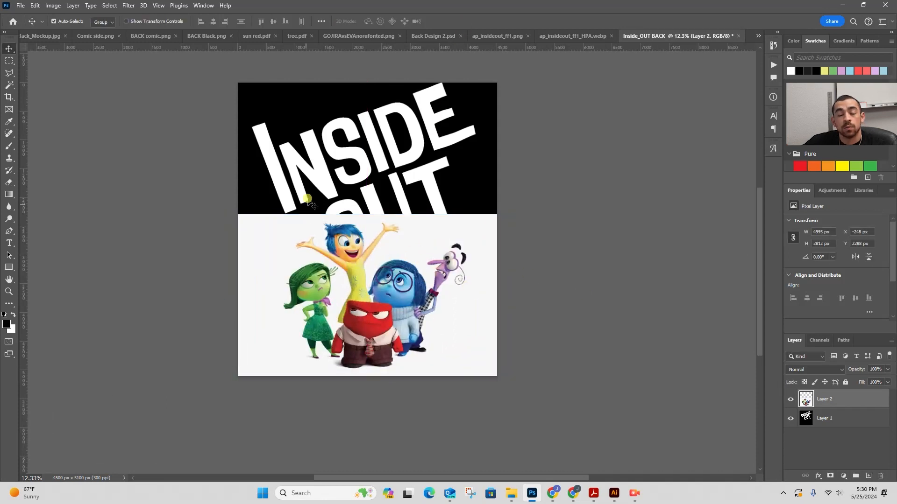
Examine the enlarged characters' edges and image quality at high magnification and in full view
key(z)
click(340, 233)
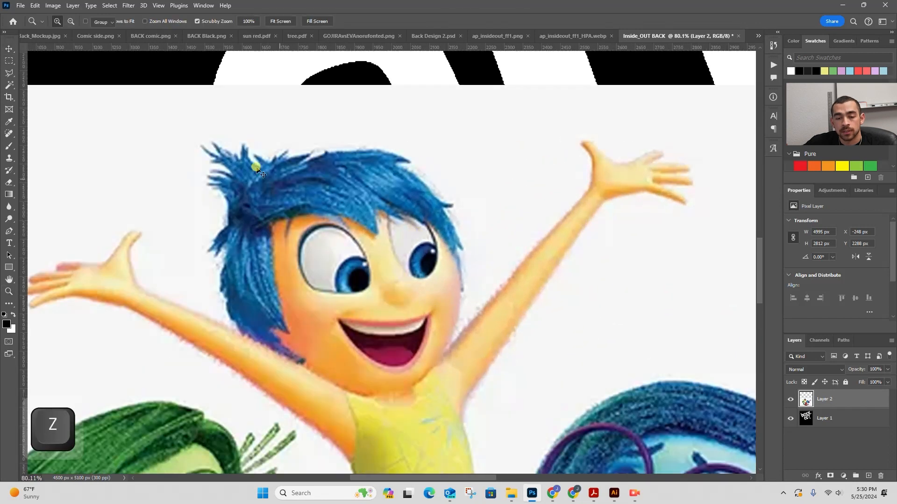
key(z)
drag(513, 249, 415, 168)
key(space)
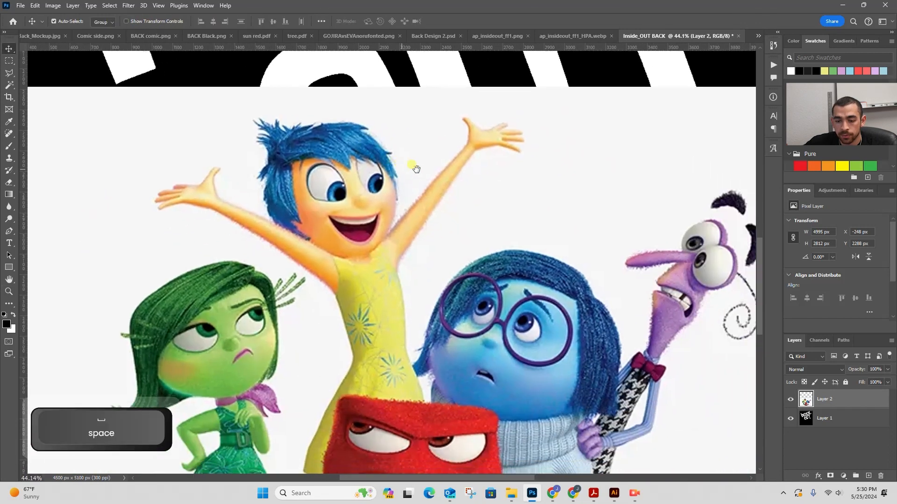
key(z)
drag(587, 204, 492, 249)
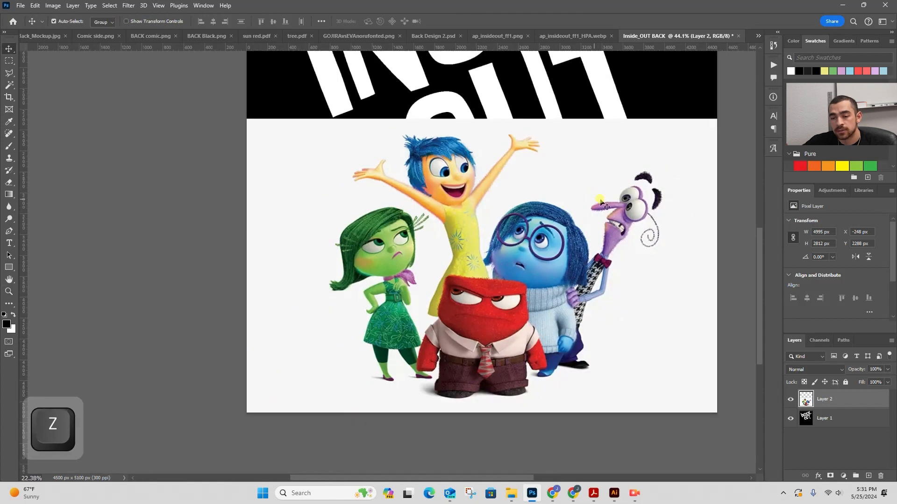
key(space)
drag(461, 198, 376, 226)
Try to delete the light background around the characters with a contiguous Magic Wand selection at tolerance 2, and undo the deletion
key(w)
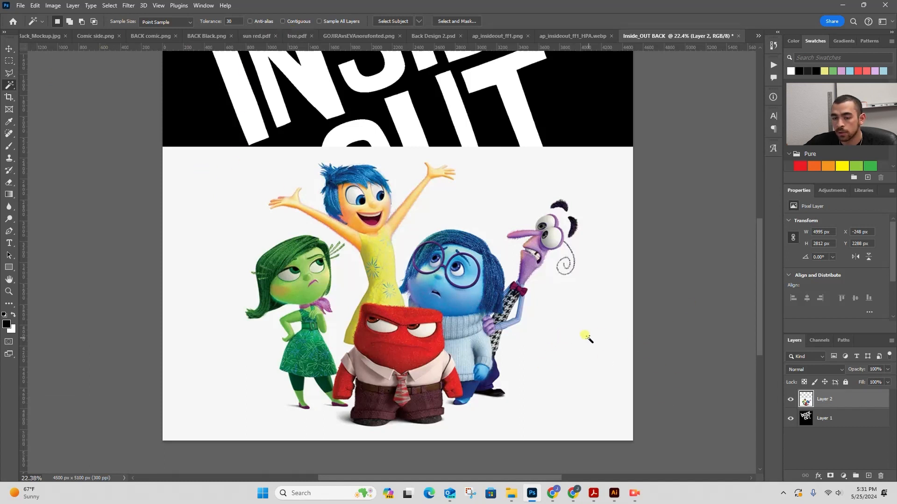
click(229, 21)
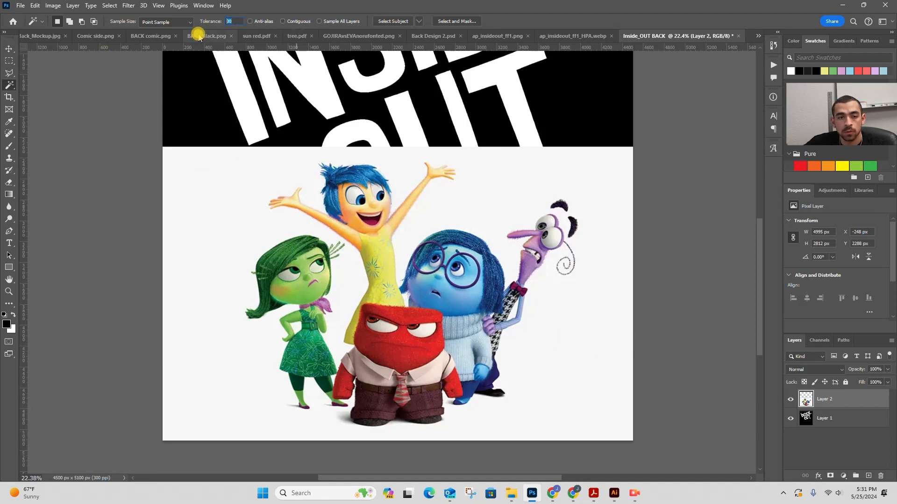
text(2)
key(Return)
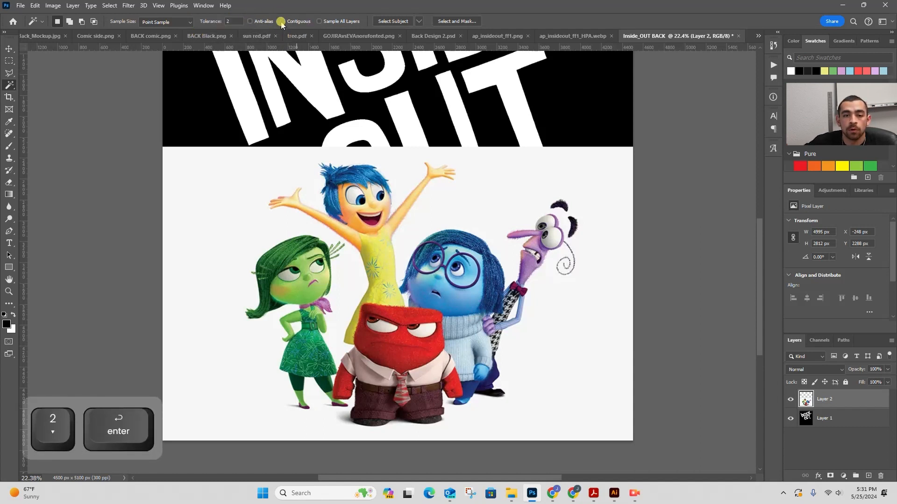
click(282, 21)
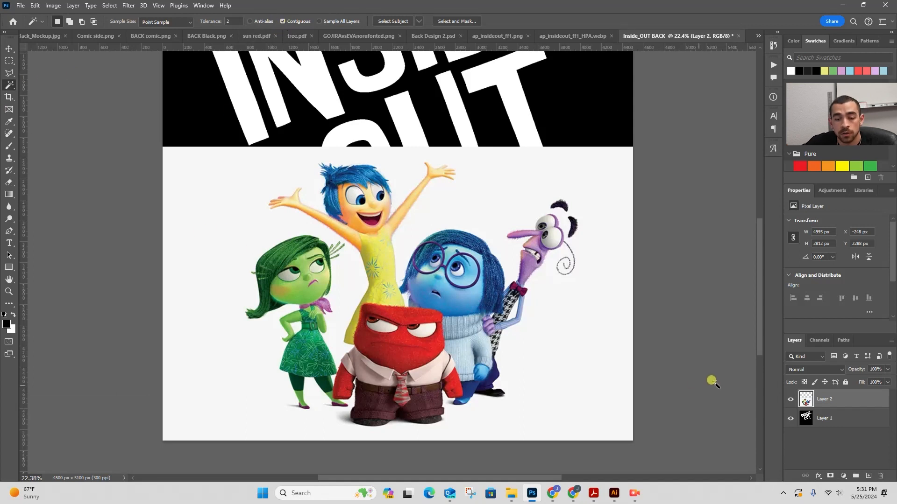
click(226, 236)
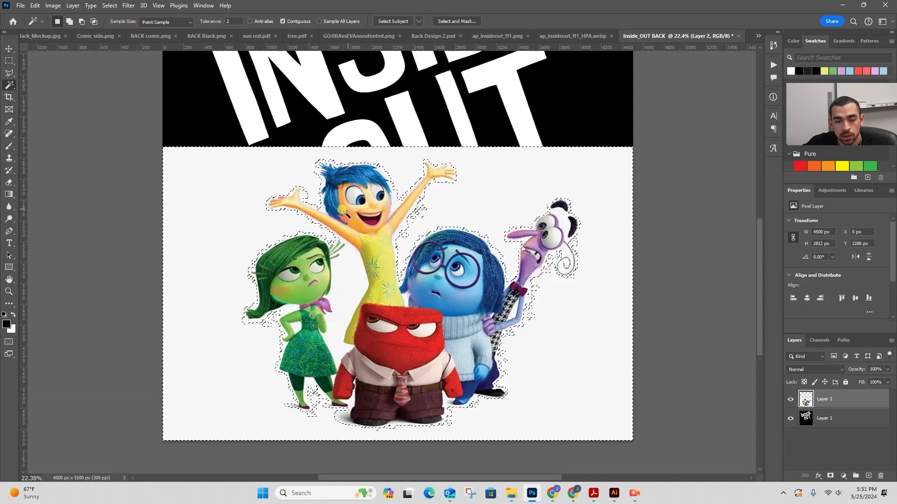
key(Delete)
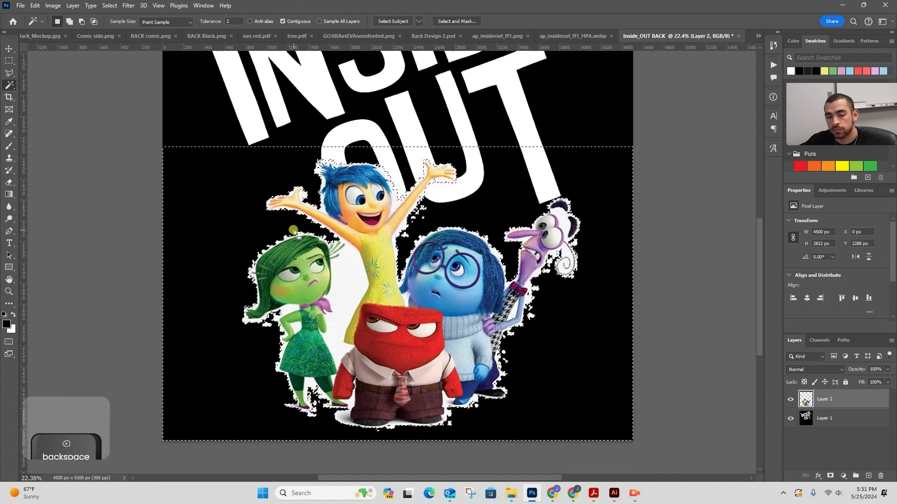
key(ctrl+d)
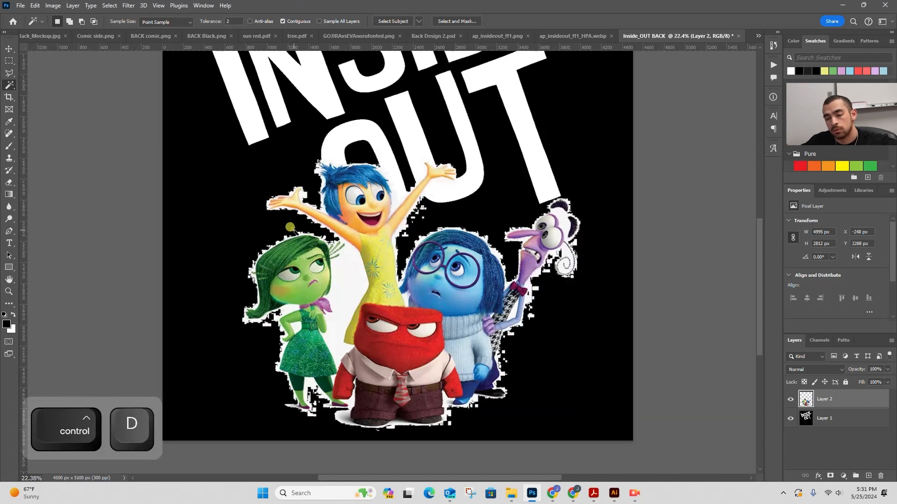
key(ctrl+z)
key(ctrl+z)
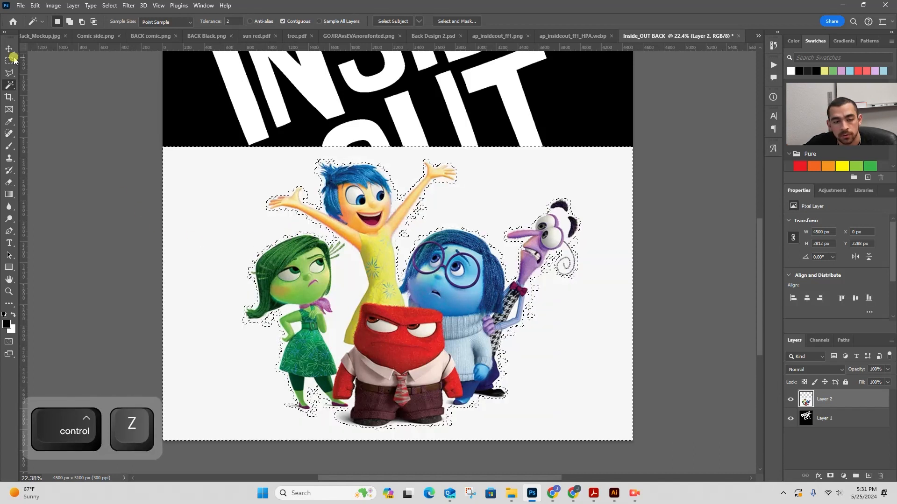
Delete the empty background strips on both sides of the characters using two rectangular marquee selections, and clear the selection
key(m)
scroll(177, 141, down, 2)
key(ctrl+d)
drag(171, 133, 226, 423)
drag(471, 145, 524, 366)
key(BackSpace)
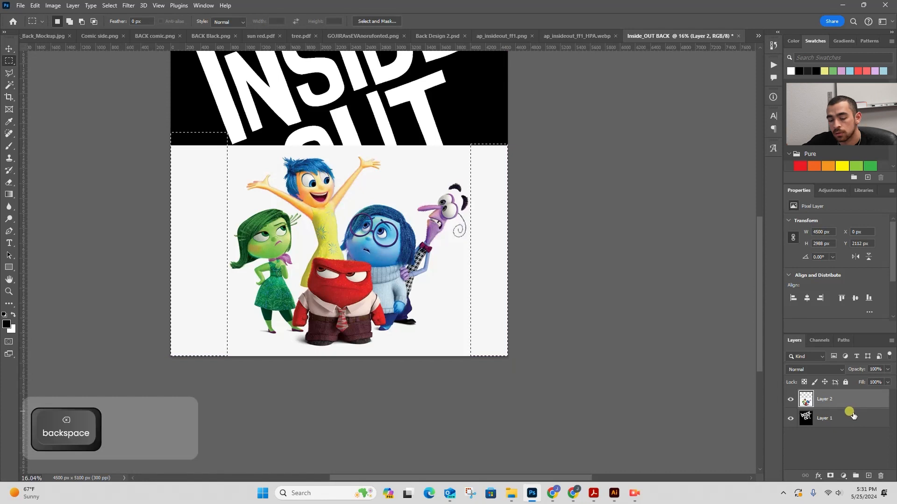
key(ctrl+d)
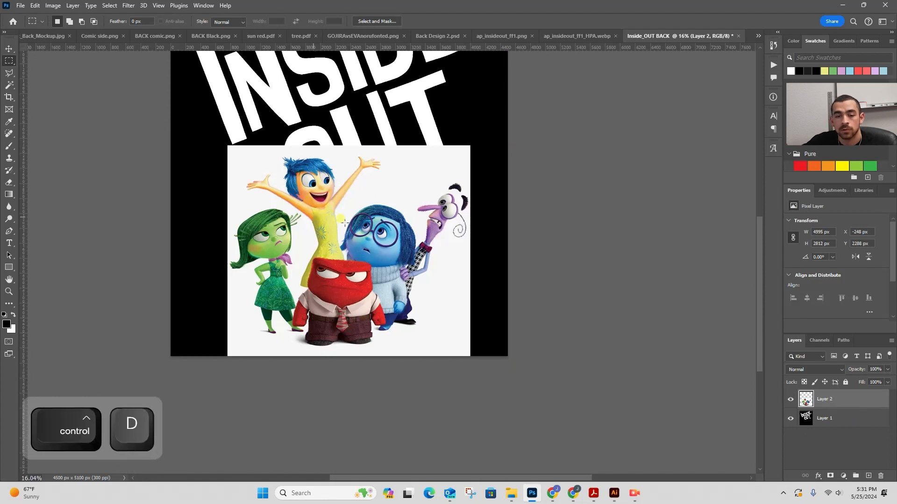
Review the trimmed character image against the lettering, first on the whole canvas and at closer range
key(z)
drag(404, 194, 394, 194)
key(m)
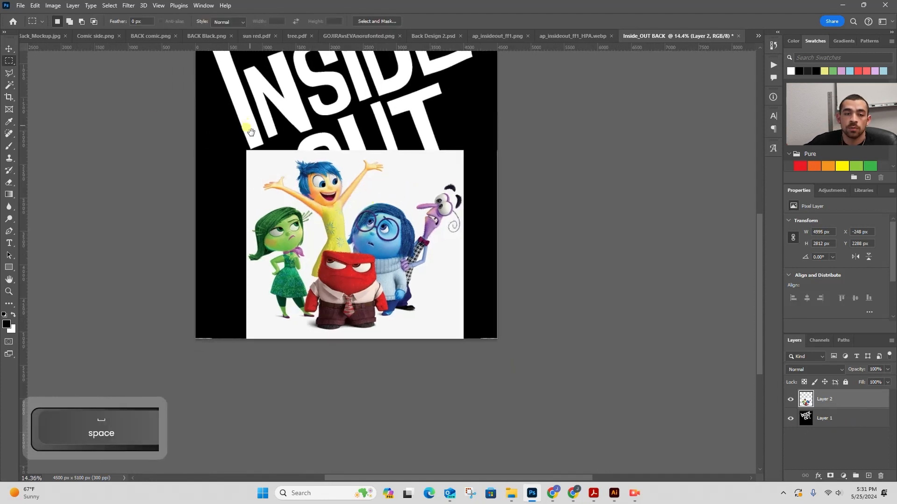
drag(248, 130, 241, 199)
key(ctrl+0)
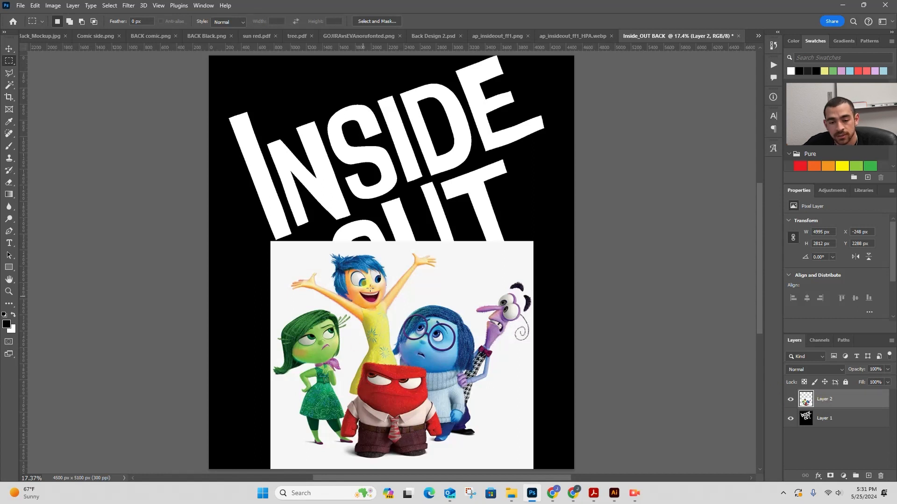
key(z)
drag(371, 307, 422, 296)
key(space)
drag(424, 290, 403, 233)
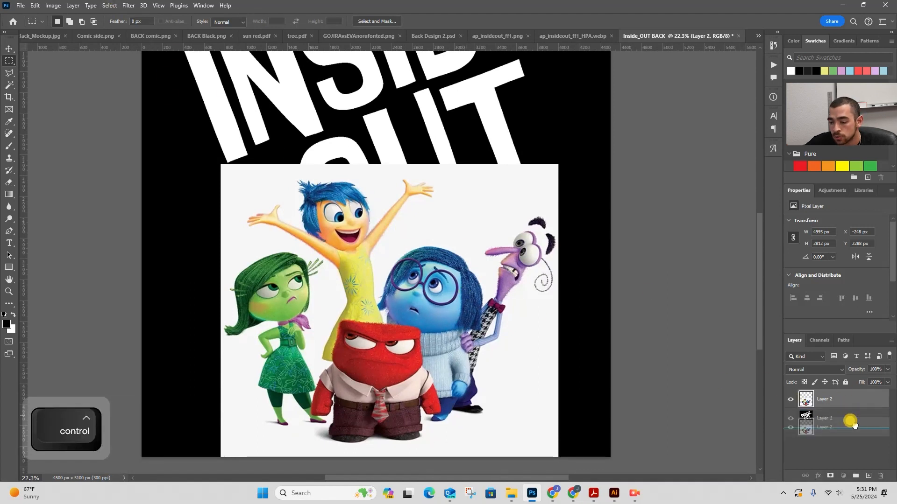
Duplicate the character layer twice and move the original beneath the lettering layer
key(ctrl+j)
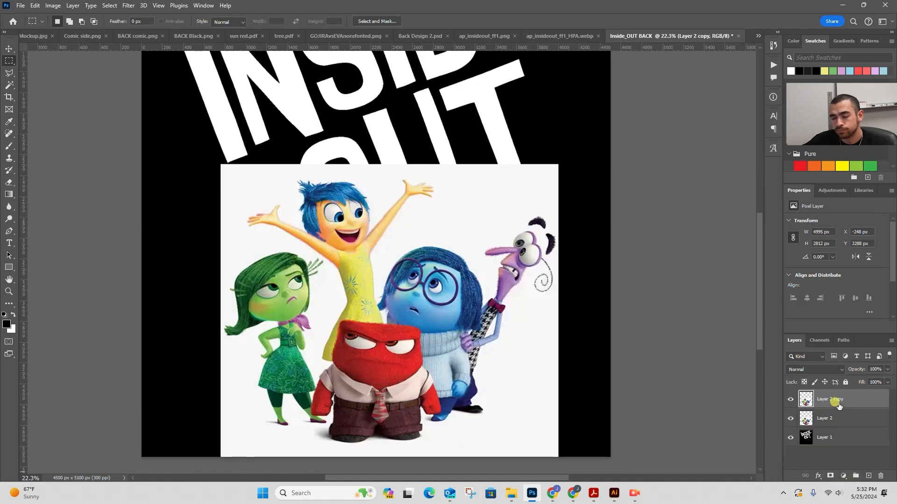
drag(850, 417, 848, 456)
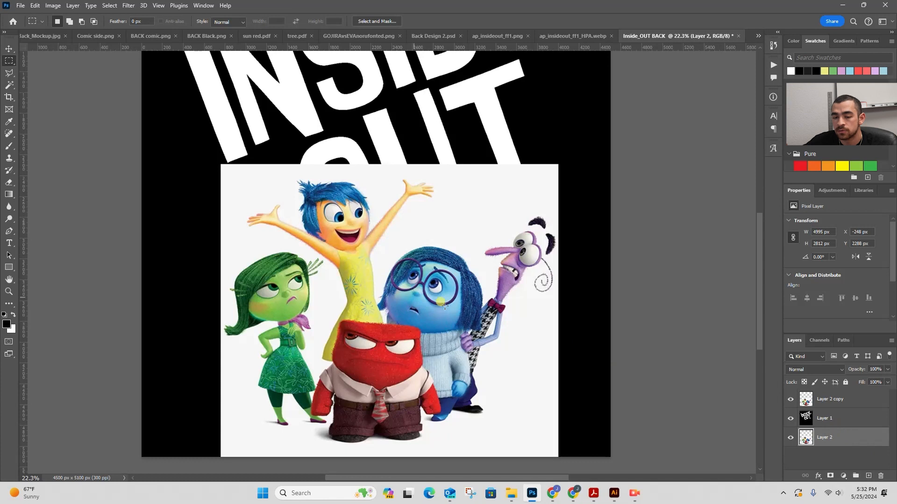
click(851, 402)
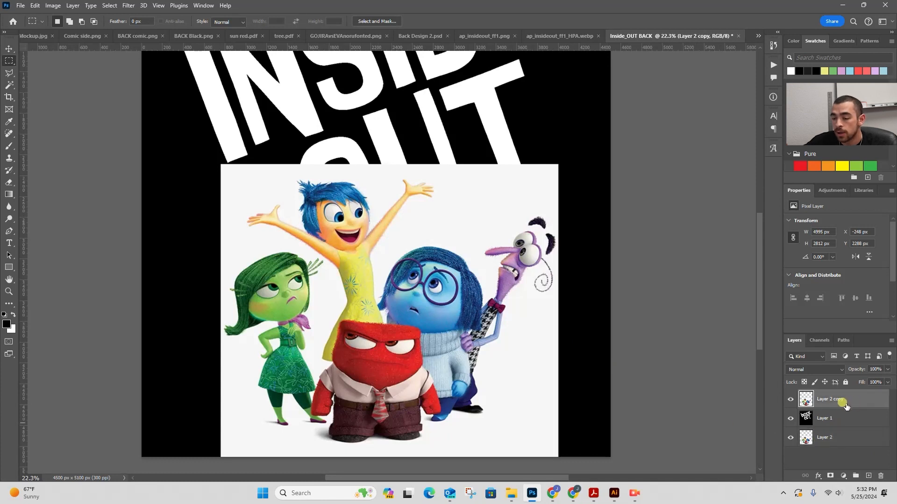
drag(861, 404, 868, 475)
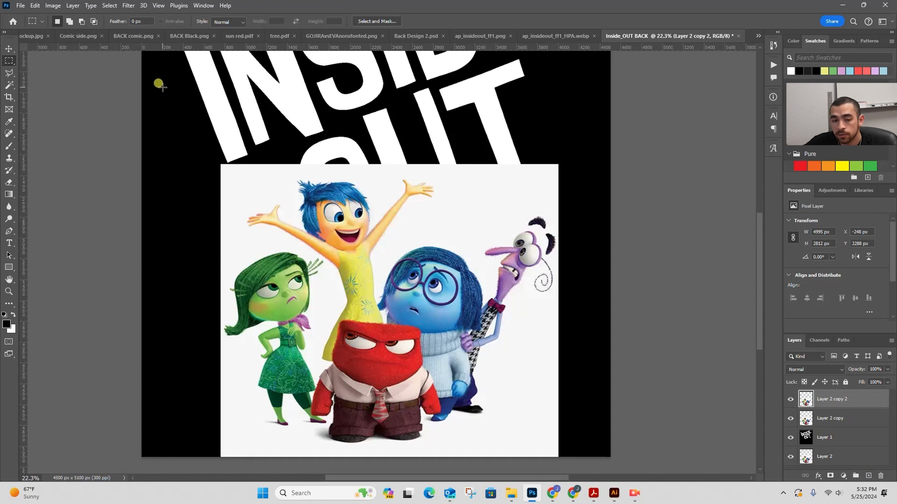
Open the Filter Gallery on the top character copy and review its two Grain effects with the whole image in preview
click(108, 6)
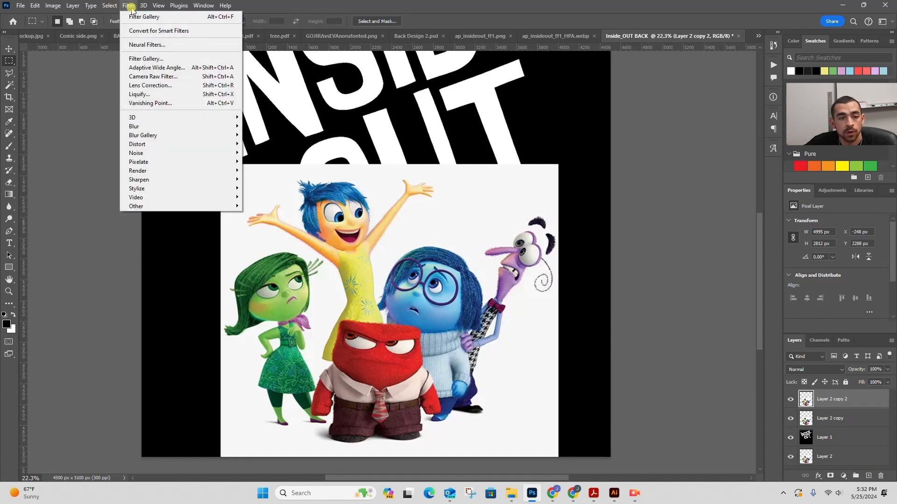
click(302, 110)
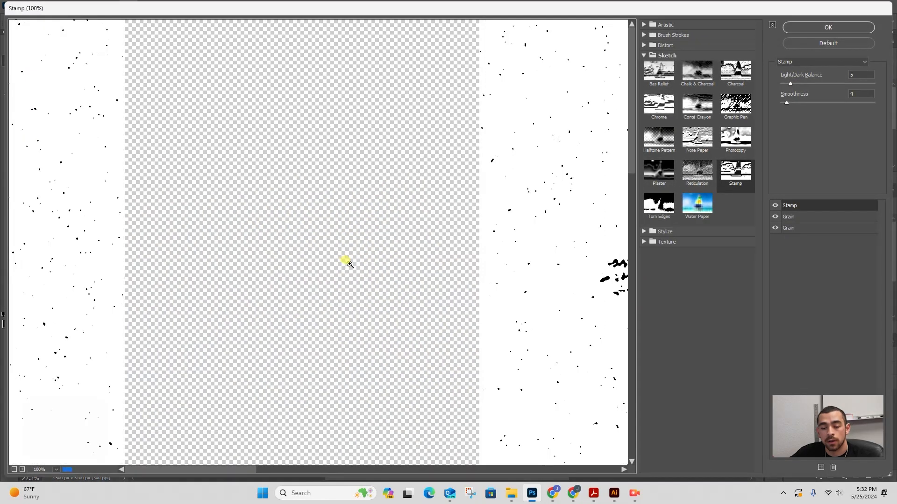
key(ctrl+0)
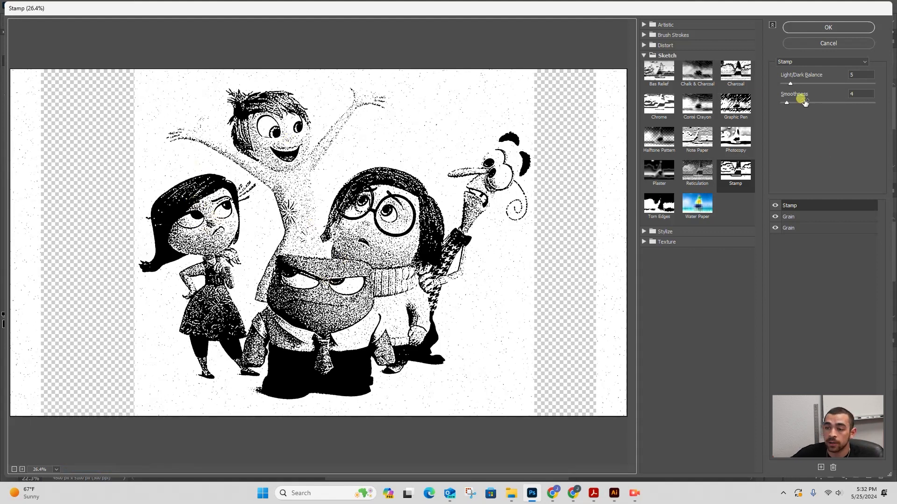
click(802, 218)
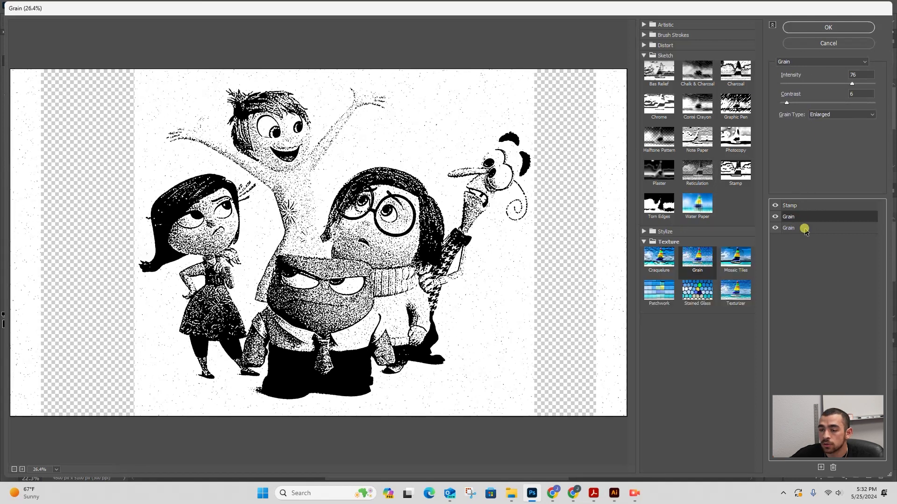
click(803, 229)
click(811, 219)
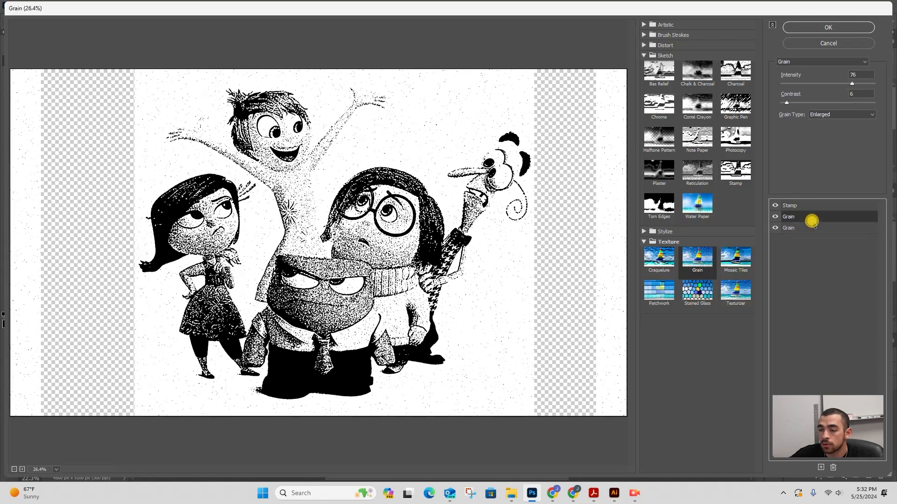
click(815, 228)
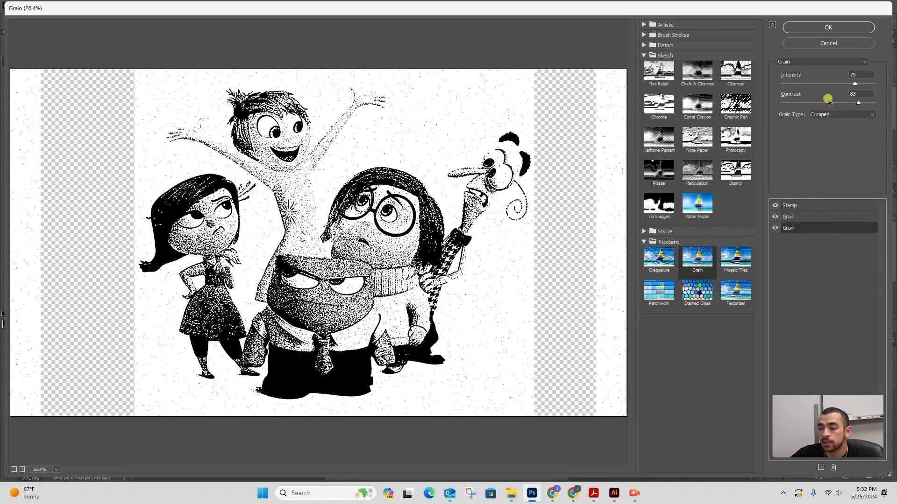
click(815, 219)
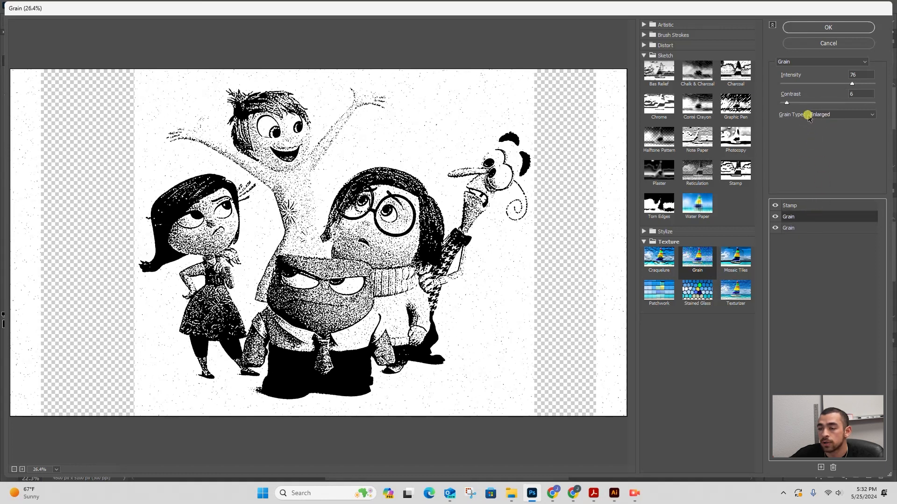
Set the Stamp effect's Light/Dark Balance to 4 and the Enlarged Grain effect to intensity 78 and contrast 7
click(814, 205)
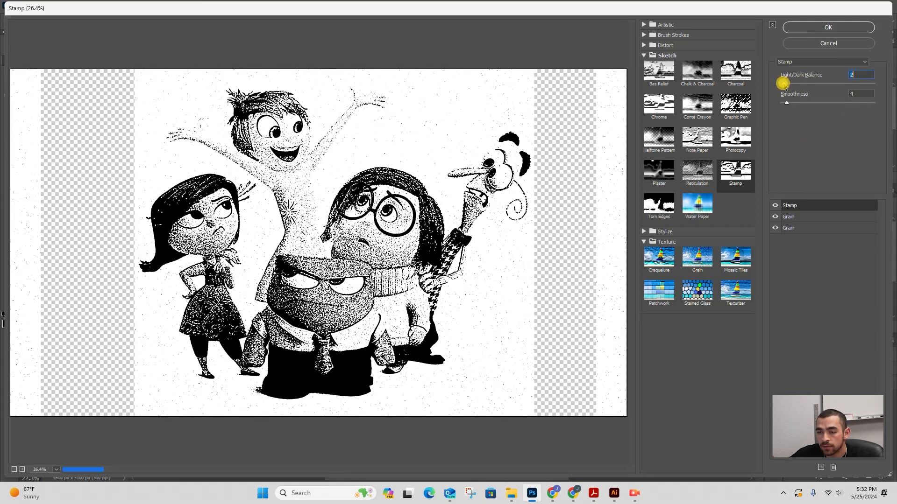
drag(786, 86, 788, 87)
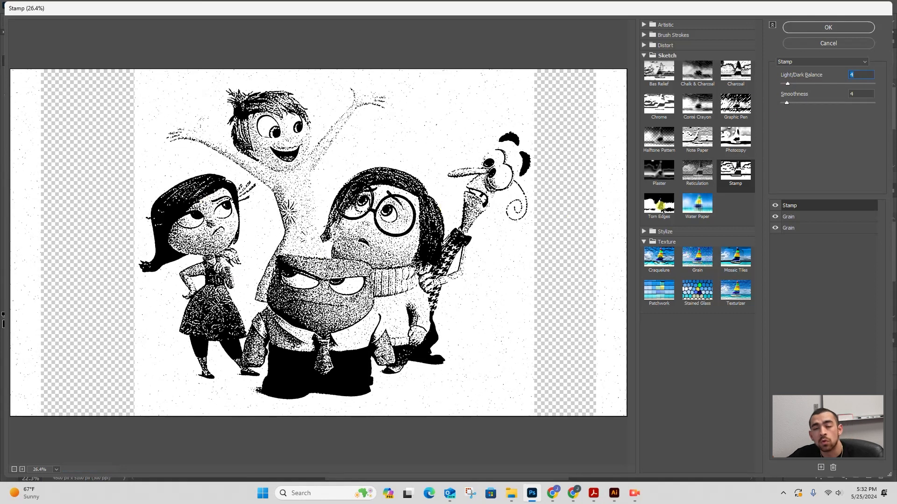
click(806, 218)
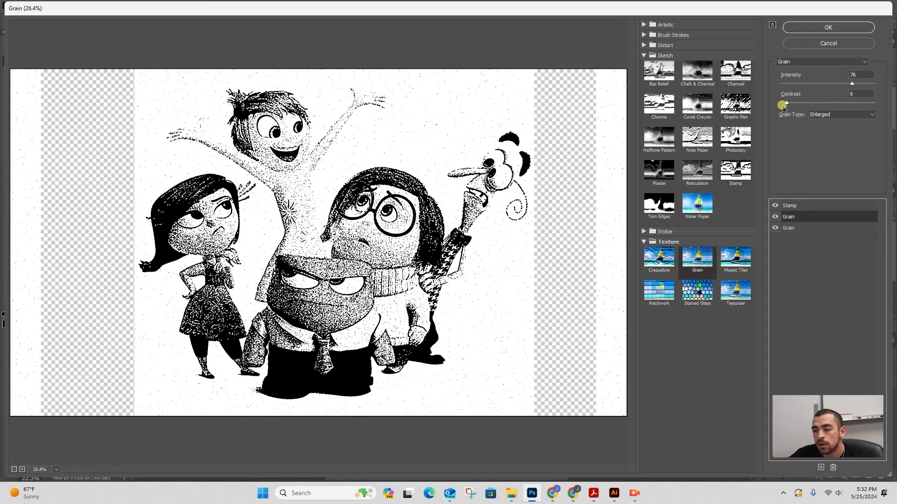
drag(796, 105, 788, 104)
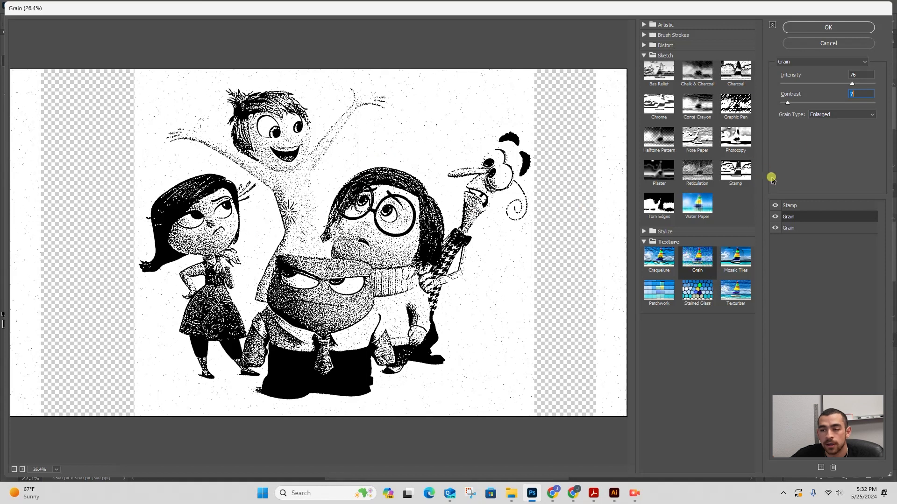
click(821, 84)
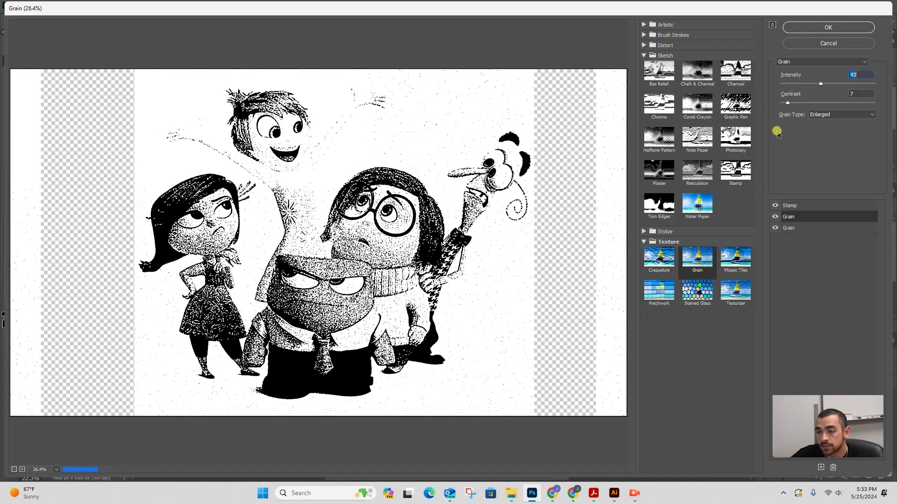
click(853, 84)
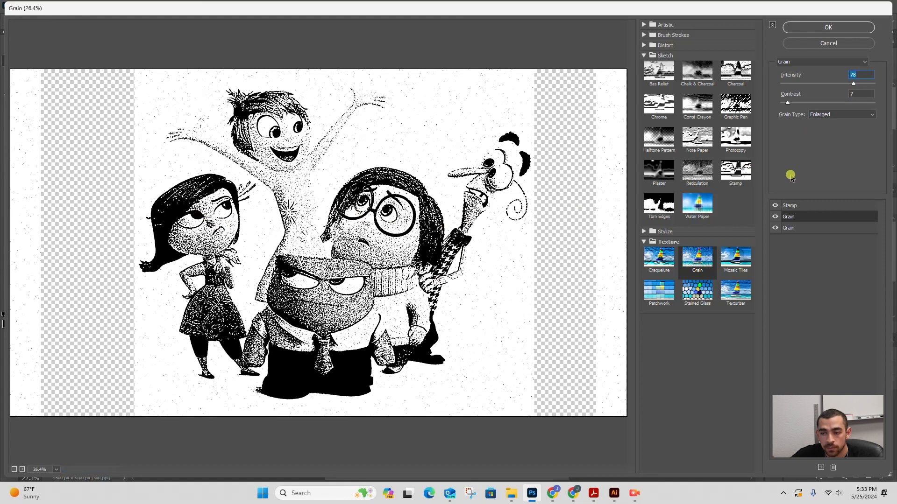
Try a Stamp Light/Dark Balance of 2, restore it to 4, and set the Enlarged Grain contrast to 13
click(813, 206)
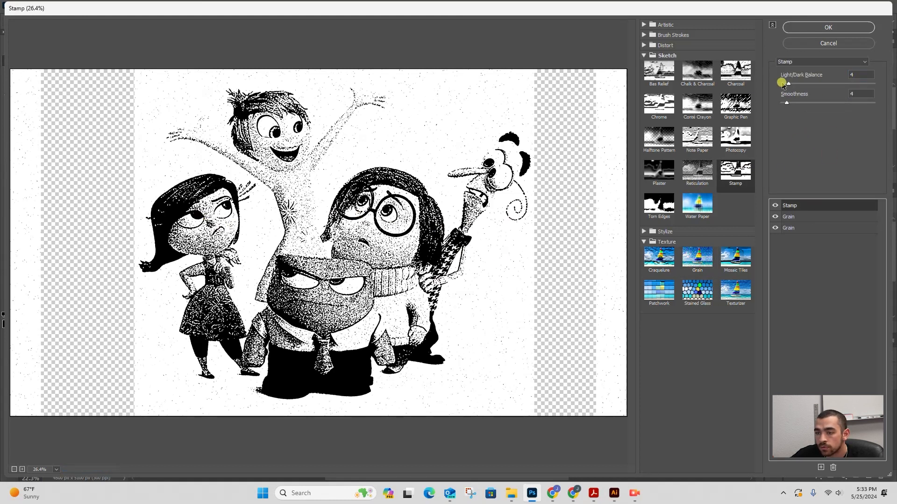
click(783, 84)
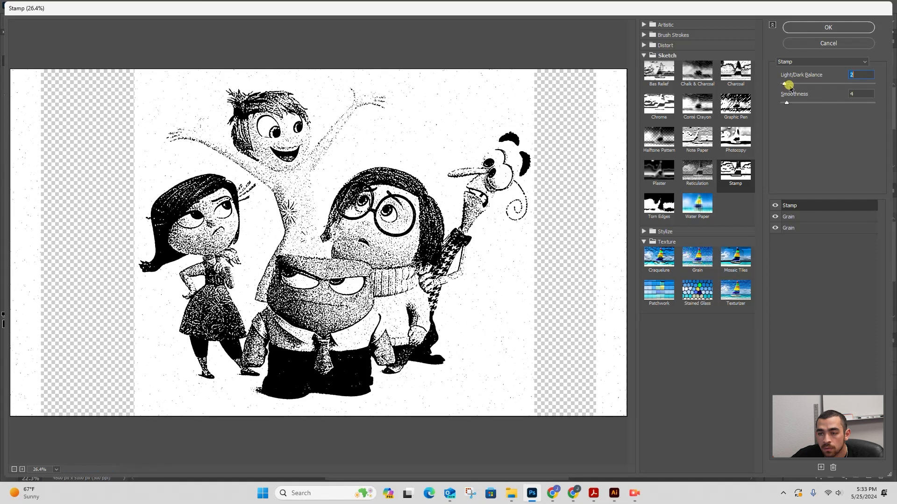
click(788, 84)
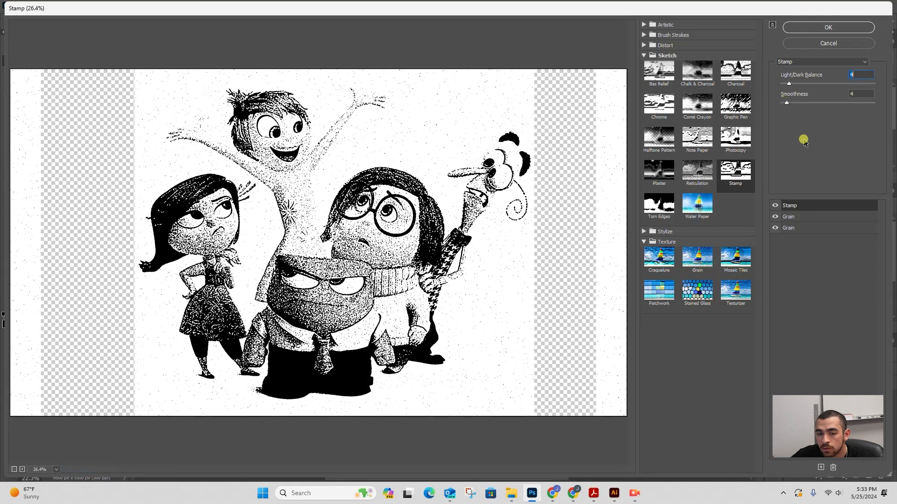
click(803, 217)
click(802, 103)
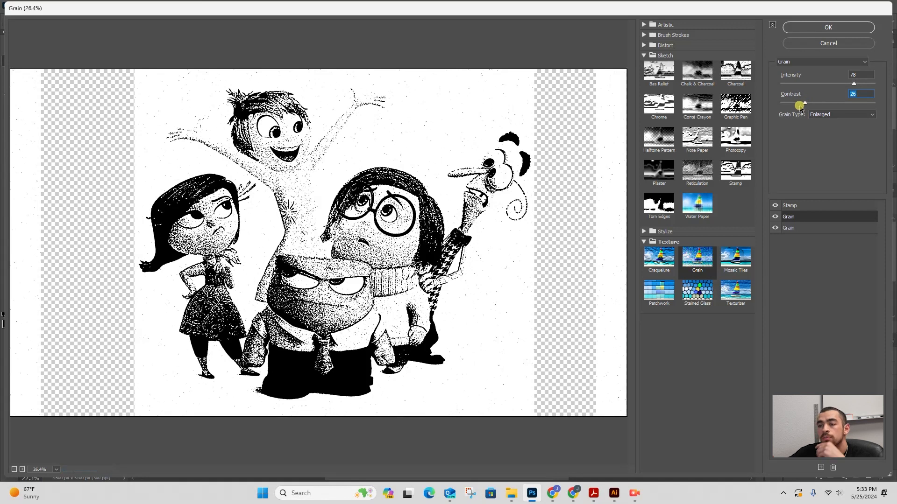
Lower the Clumped Grain contrast, try Stamp Smoothness values of 24 and 3, and set the Smoothness back to 4
click(811, 228)
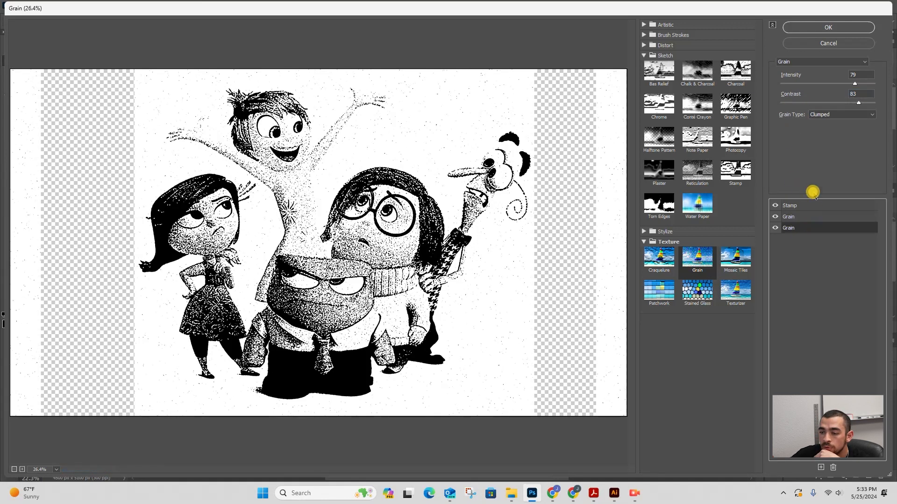
click(821, 103)
click(812, 206)
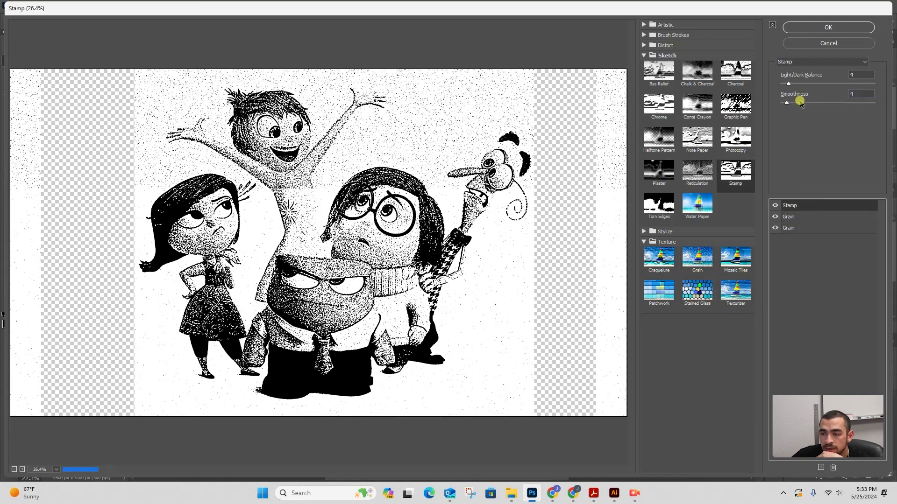
click(825, 103)
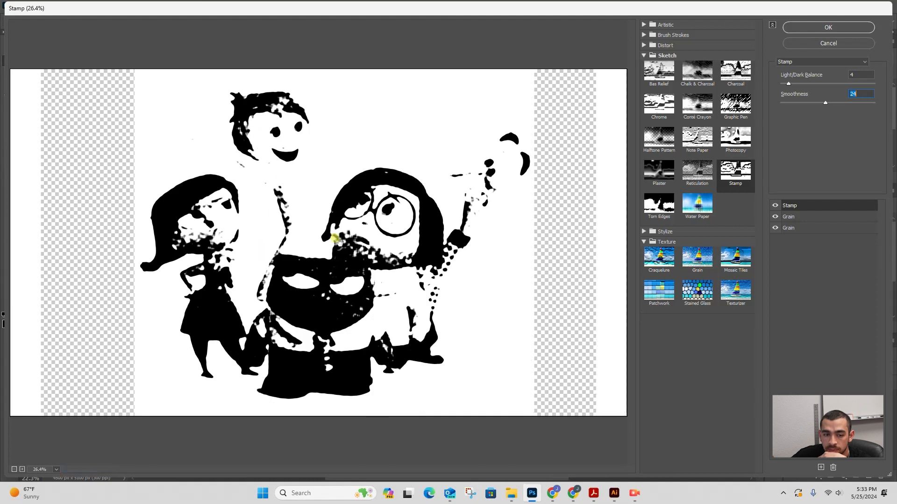
click(785, 104)
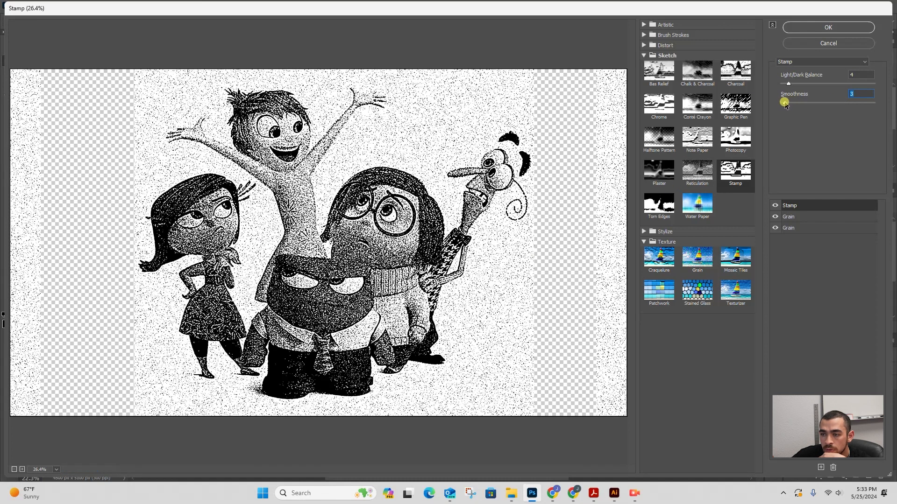
text(4)
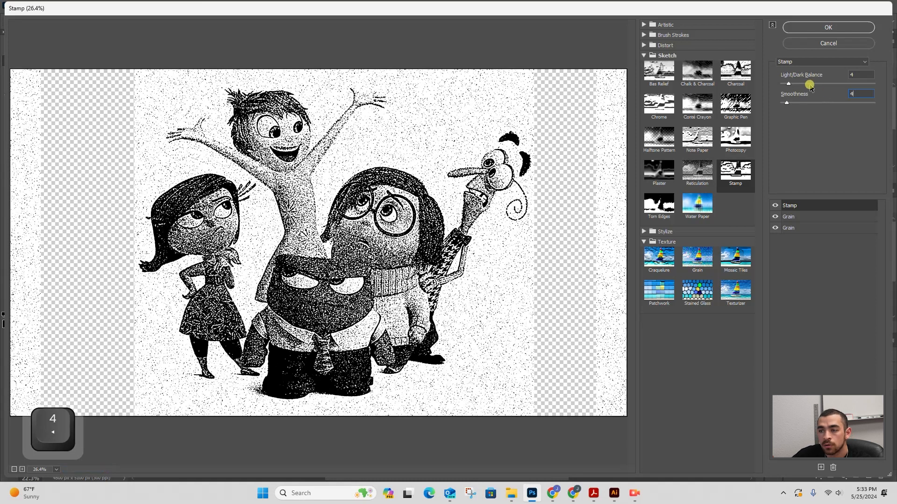
Set the Enlarged Grain contrast to 45 and the Stamp Light/Dark Balance to 1, trying balances of 2 and 5 along the way
drag(786, 83, 784, 85)
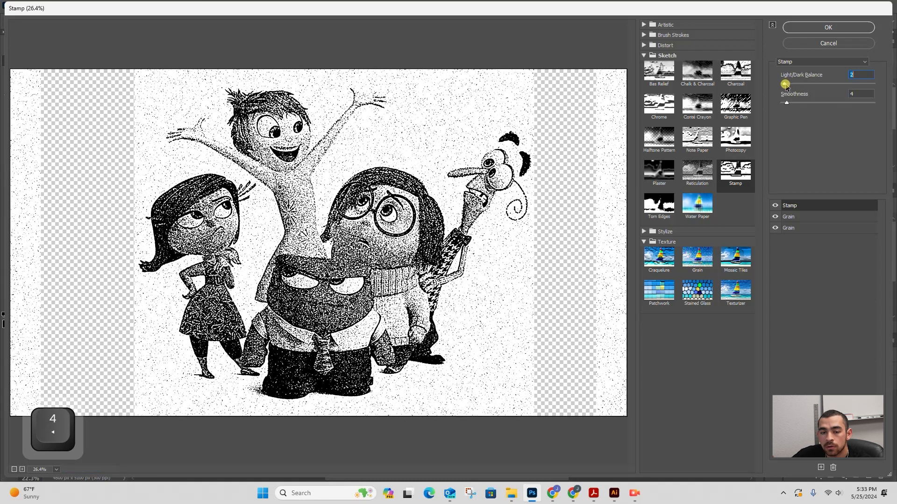
click(808, 217)
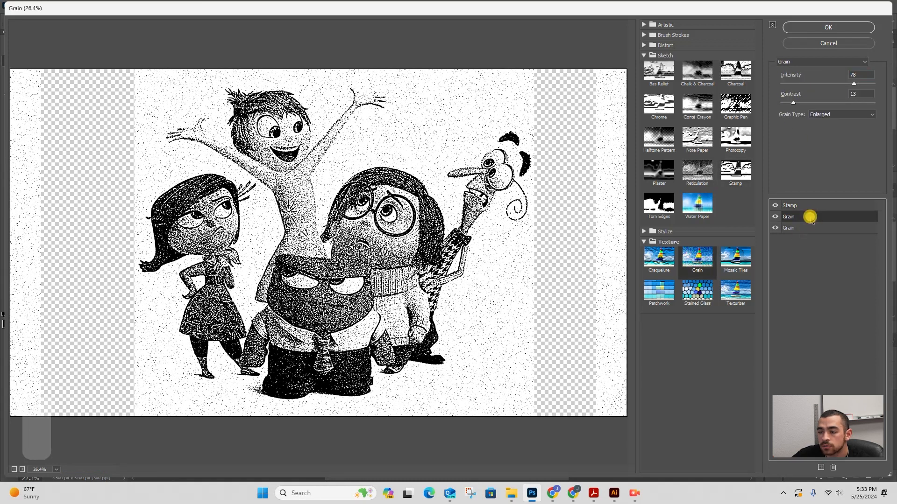
click(823, 102)
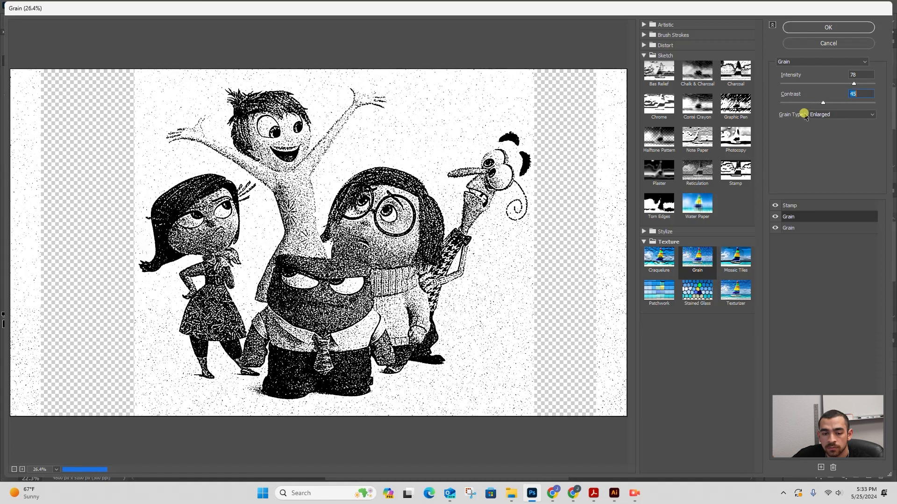
click(799, 206)
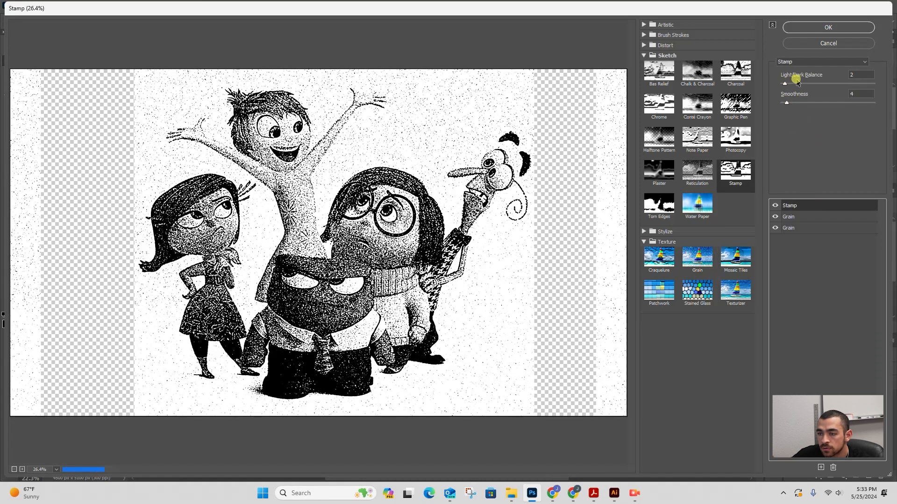
drag(787, 87, 790, 86)
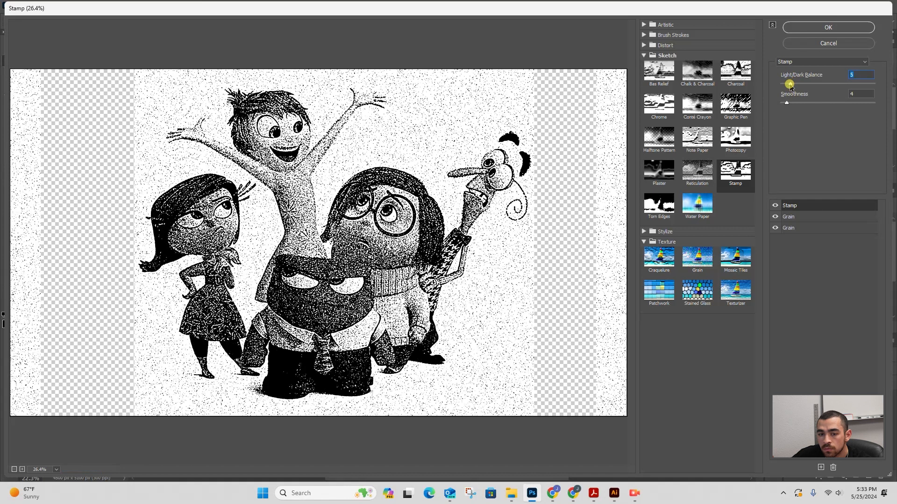
click(783, 85)
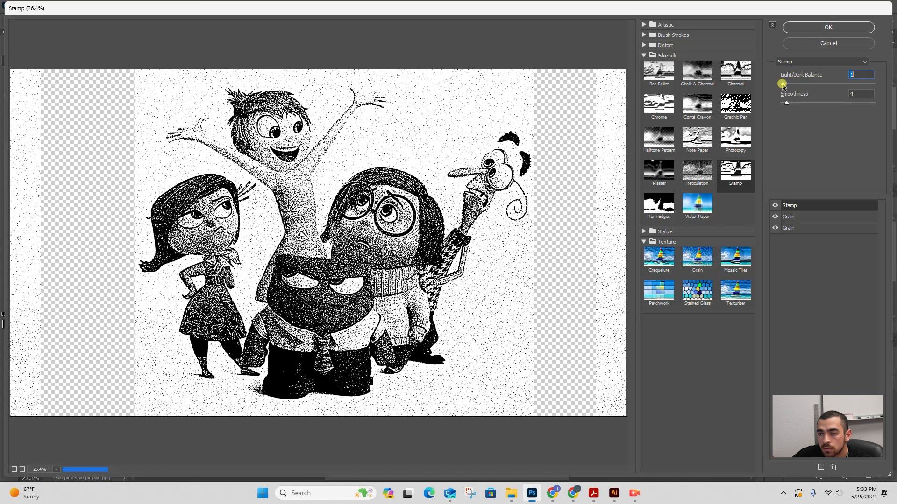
Compare Enlarged Grain contrasts of 46 and 29, and set the contrast to 13
click(804, 217)
click(822, 103)
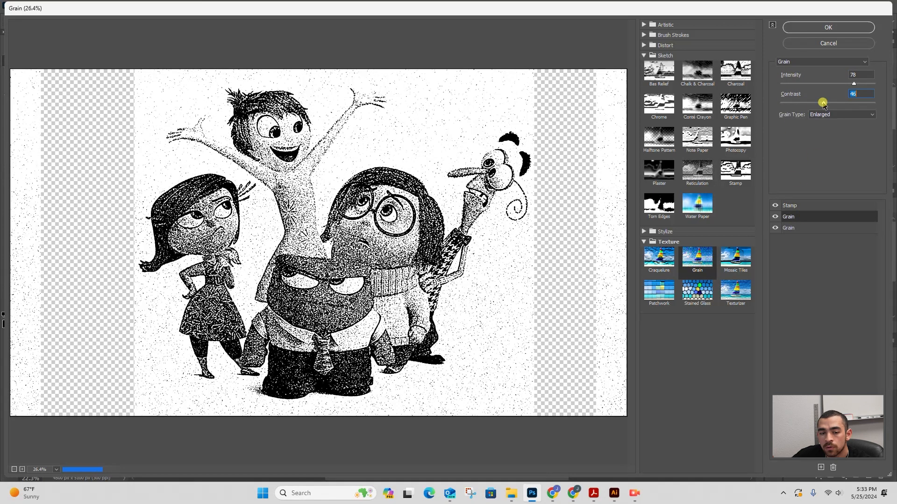
click(806, 102)
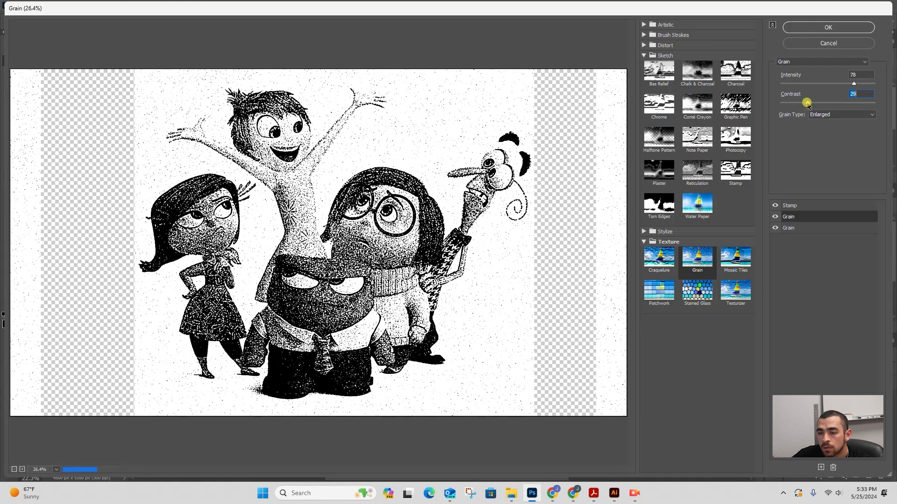
click(792, 102)
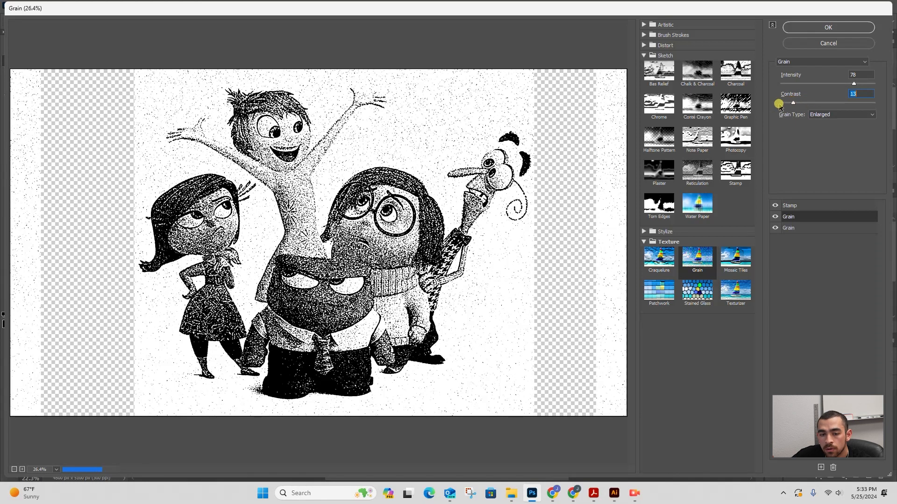
Try a Clumped Grain contrast of 20, set it to 84, and apply the Stamp and Grain effects to the character copy
click(804, 228)
click(797, 103)
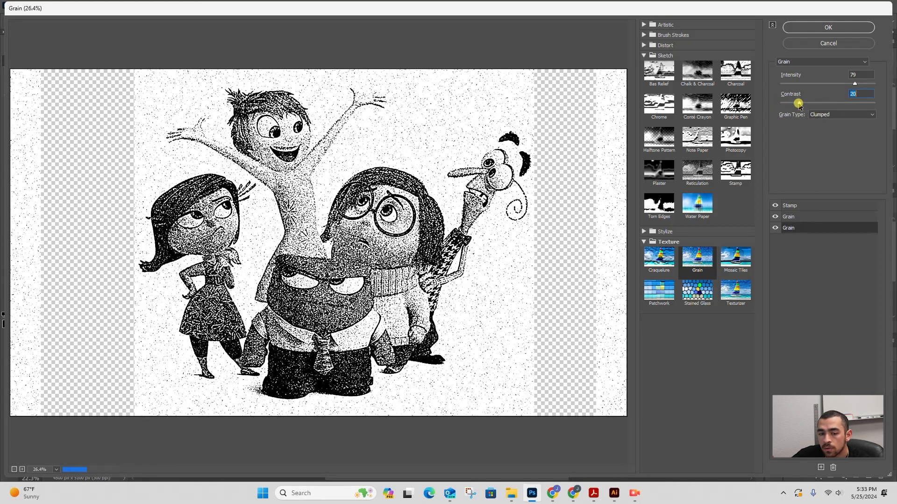
click(858, 103)
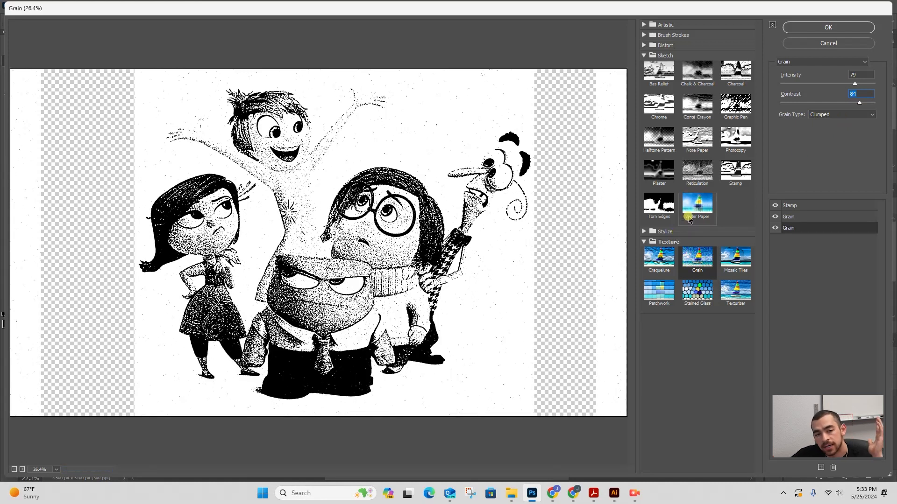
click(841, 28)
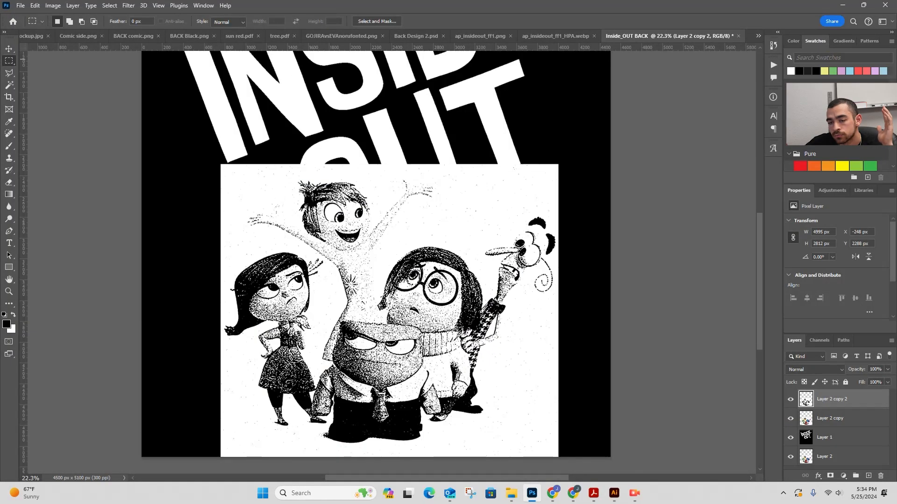
Hide the filtered black-and-white character copy to reveal the colour copy beneath it
click(790, 399)
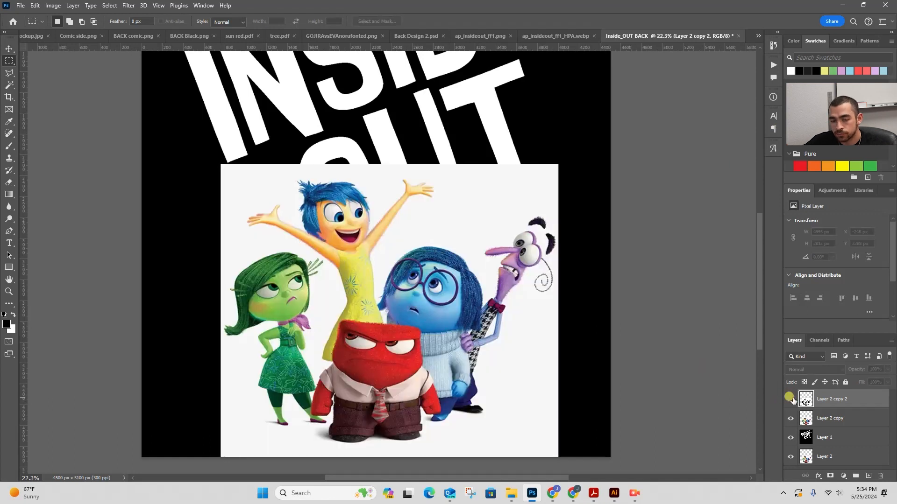
Compare the filtered characters with the colour version, make Layer 2 copy active, and hide Layer 2 copy 2
click(790, 399)
click(832, 418)
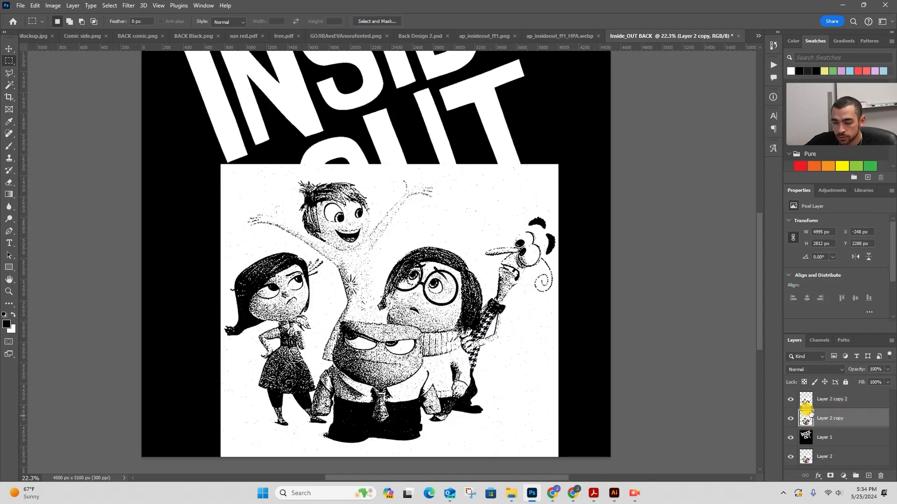
click(790, 400)
Outline the green character on Layer 2 copy with a loose Polygonal Lasso selection, following the edge of the red character's arm
key(z)
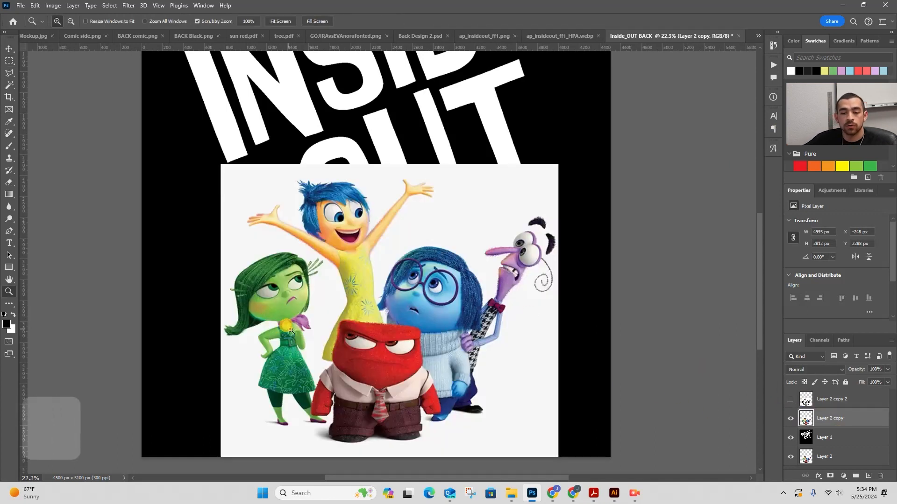
drag(271, 323, 322, 317)
key(space)
drag(318, 286, 170, 194)
key(z)
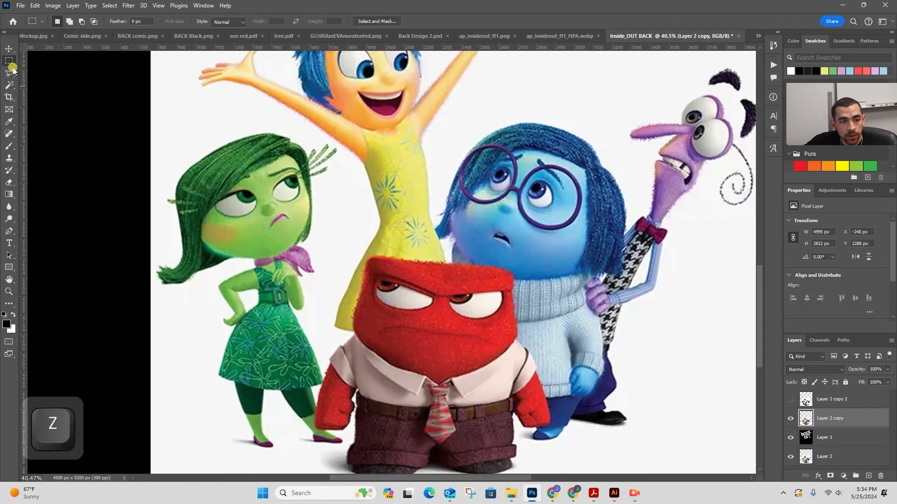
click(138, 175)
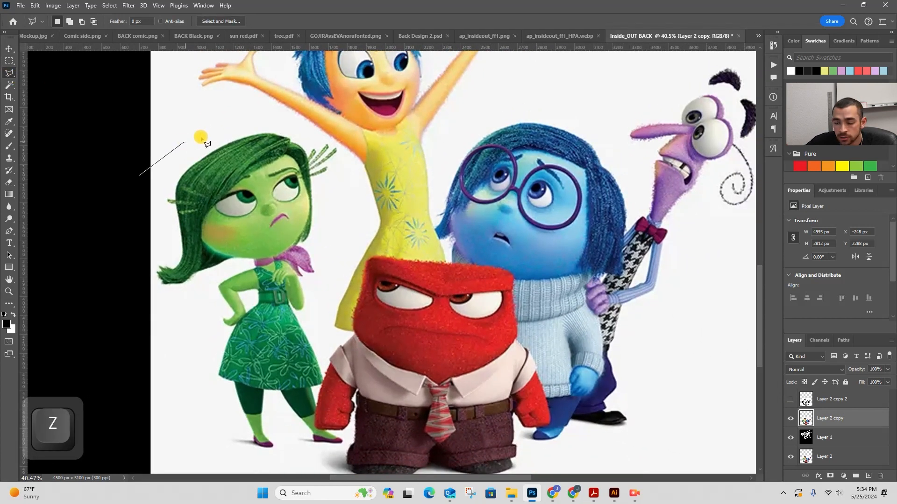
click(248, 124)
click(283, 123)
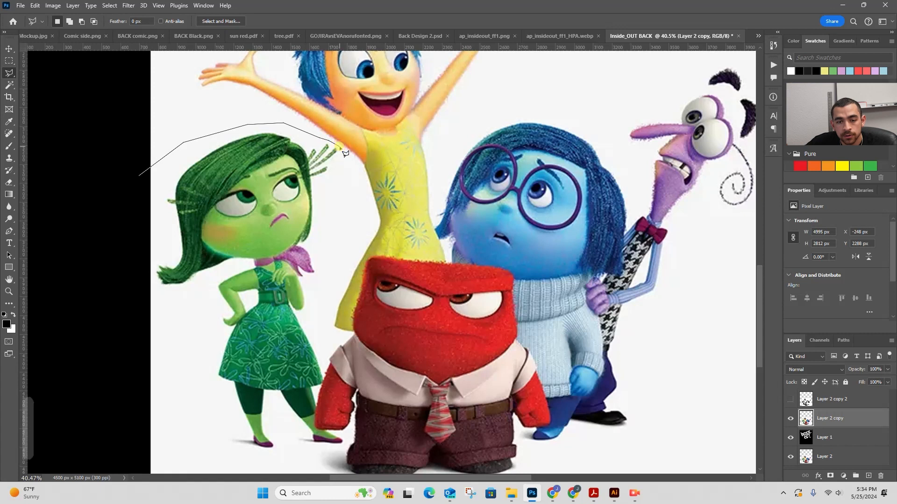
click(338, 147)
click(323, 382)
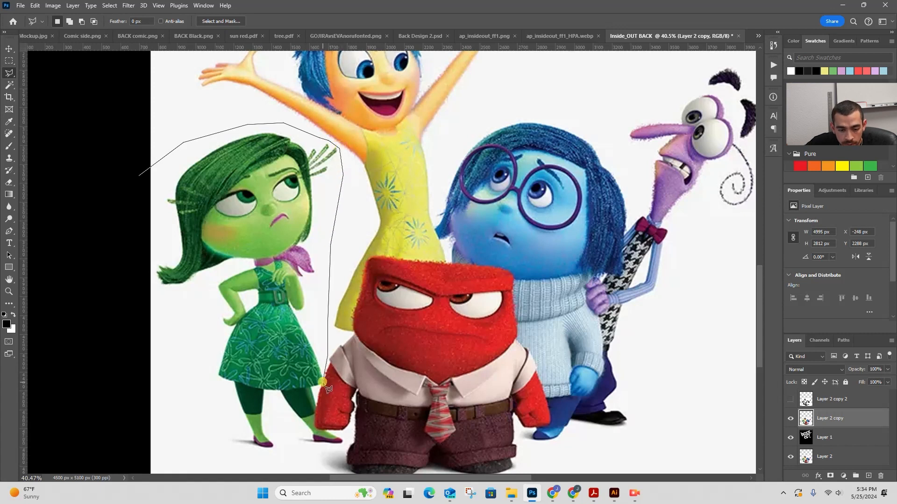
click(323, 402)
click(341, 430)
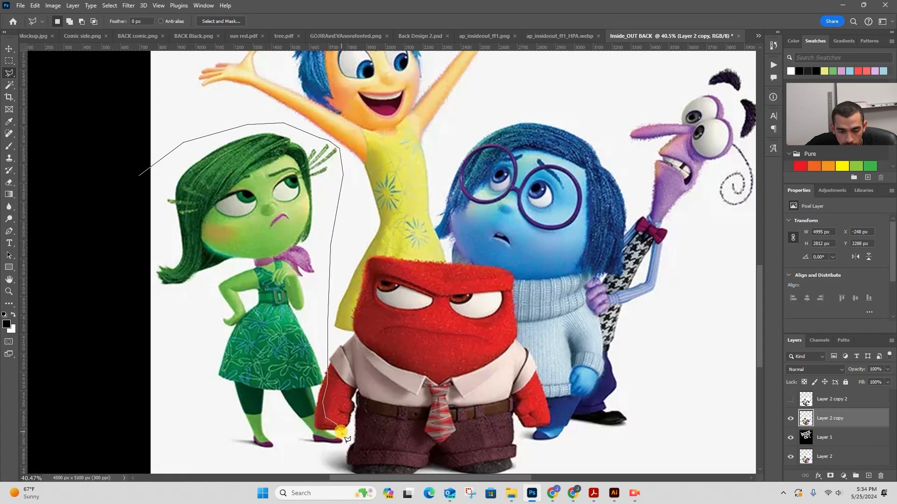
click(201, 423)
click(149, 312)
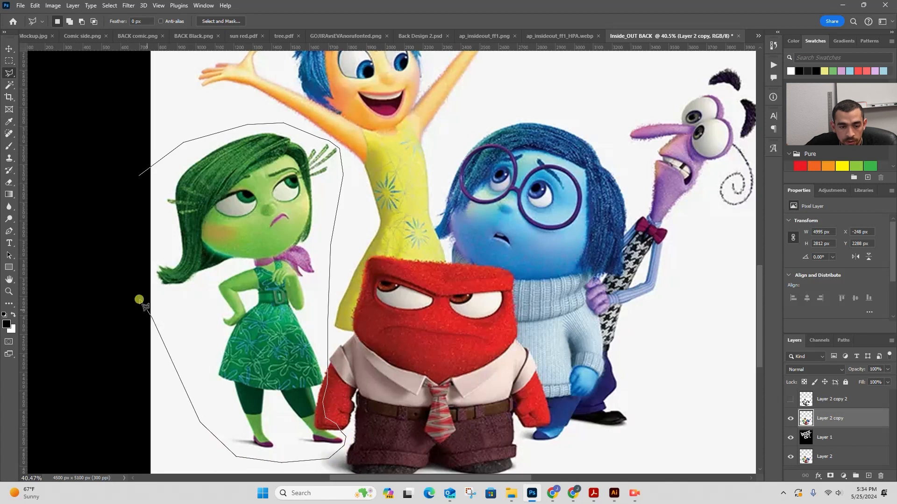
double_click(116, 264)
Try adding the yellow character's skin and dress to the selection with the Magic Wand at a tolerance of 80
click(9, 85)
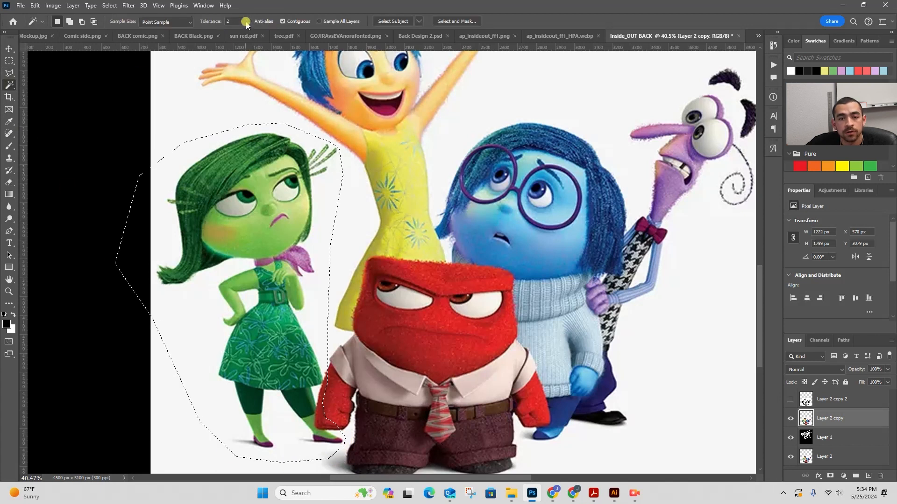
click(229, 21)
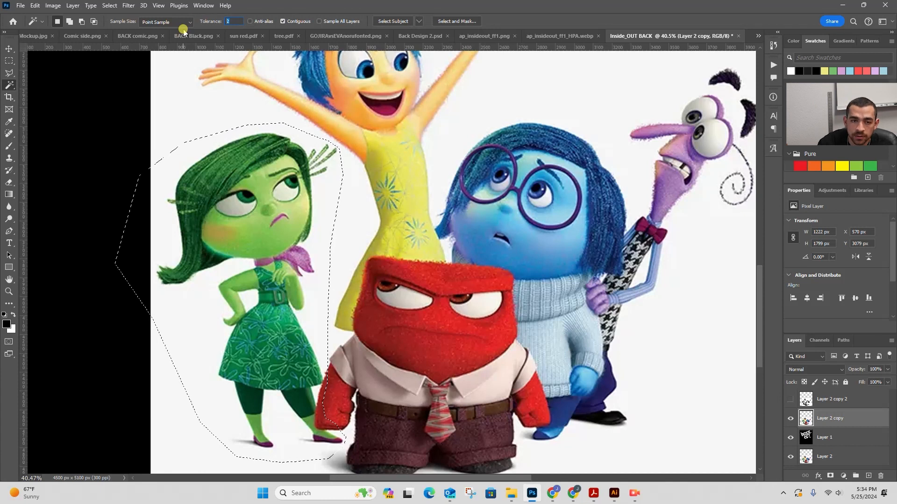
text(80)
key(Return)
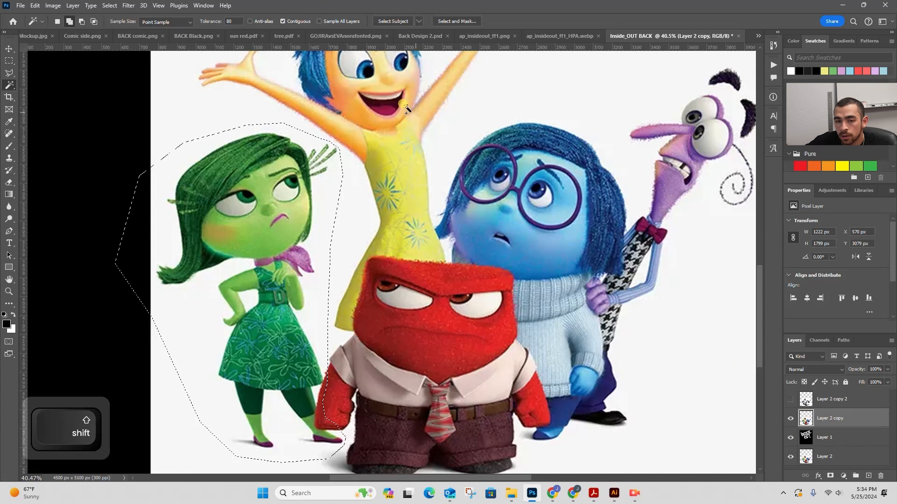
shift+click(408, 88)
drag(395, 145, 399, 240)
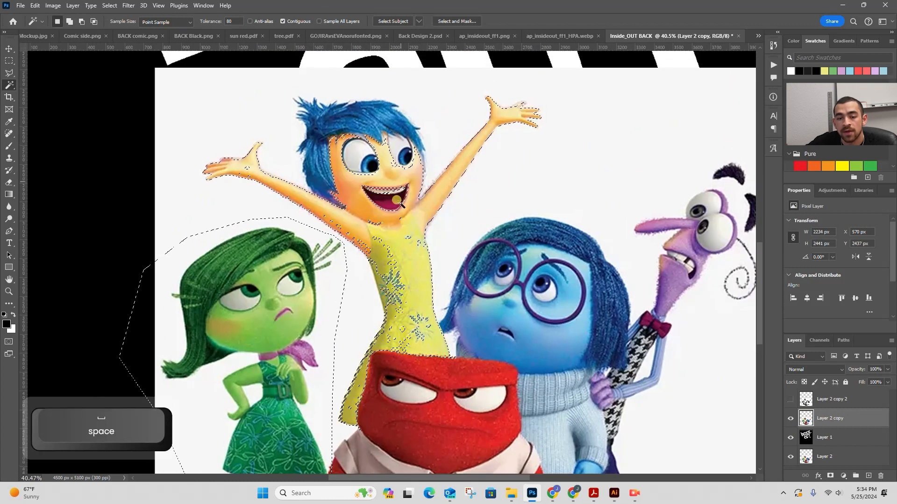
Try a Magic Wand tolerance of 10 for subtracting from the yellow character's face, and undo the yellow character's selection
click(229, 21)
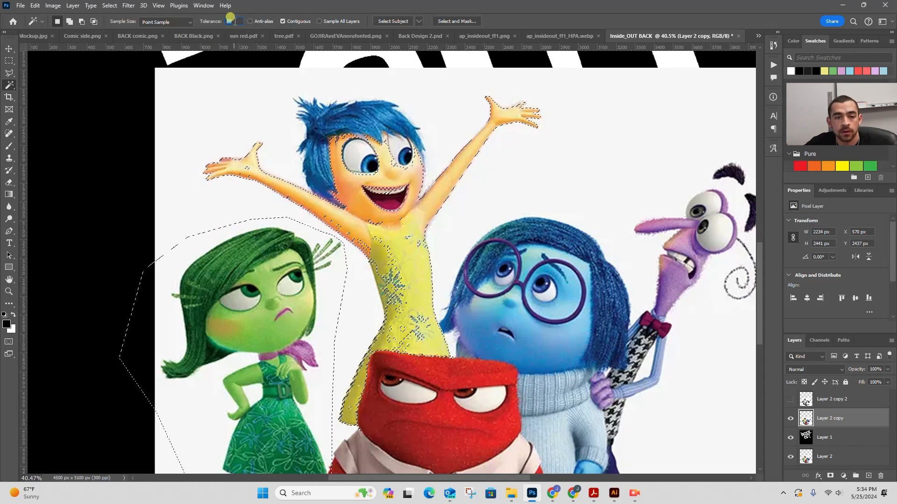
text(10)
key(Return)
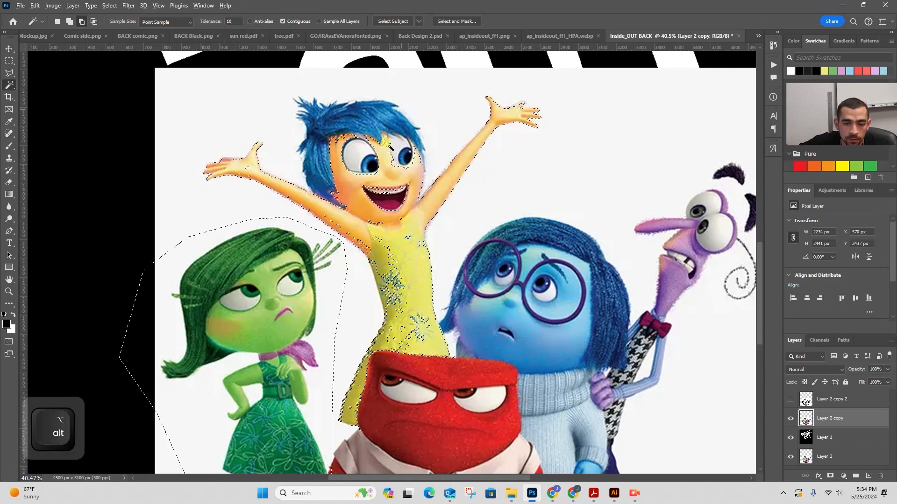
alt+click(359, 194)
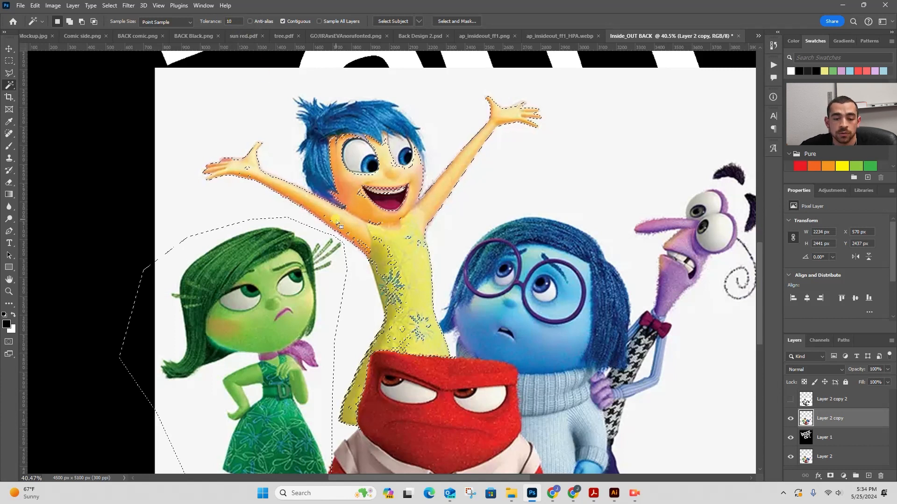
key(ctrl+z)
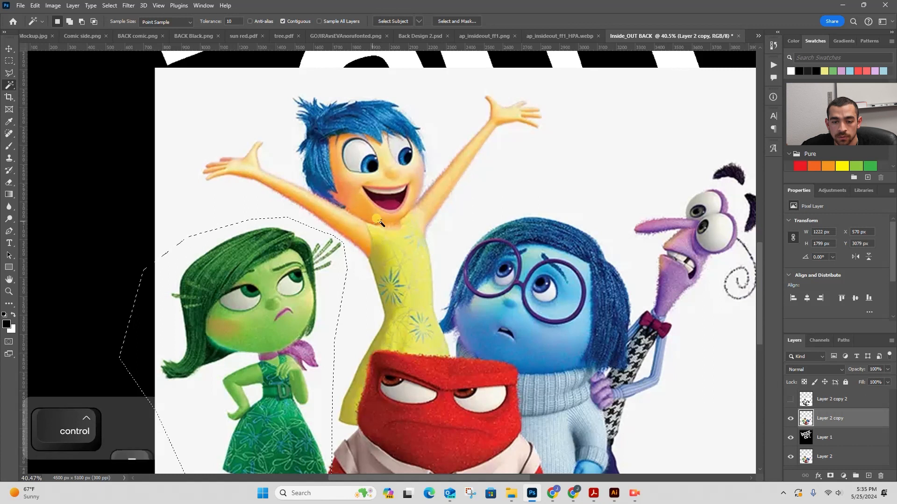
Set the Magic Wand tolerance to 25 and subtract the white background from the selection around the green character
drag(231, 95, 222, 65)
drag(237, 22, 211, 34)
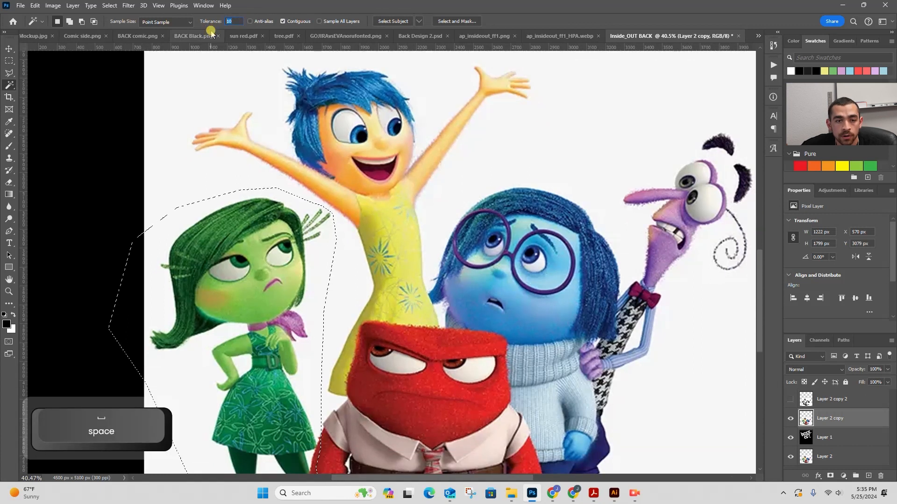
text(25)
key(Return)
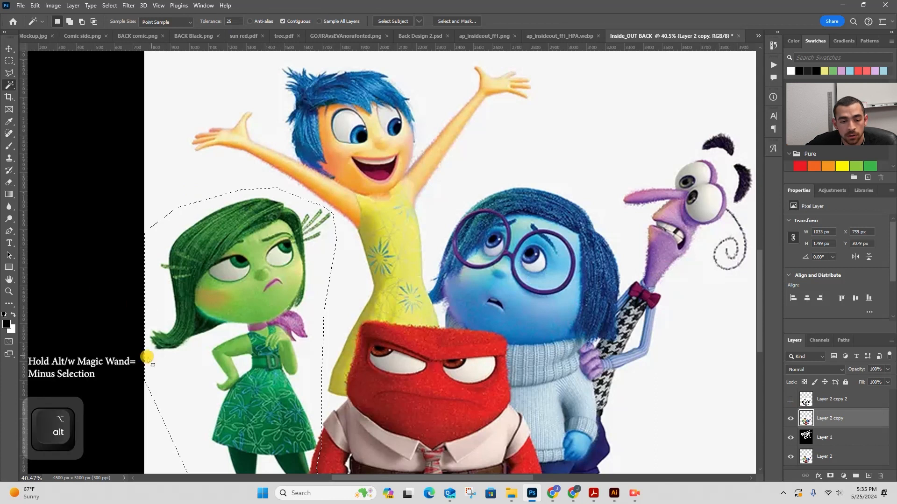
drag(146, 345, 75, 180)
key(alt)
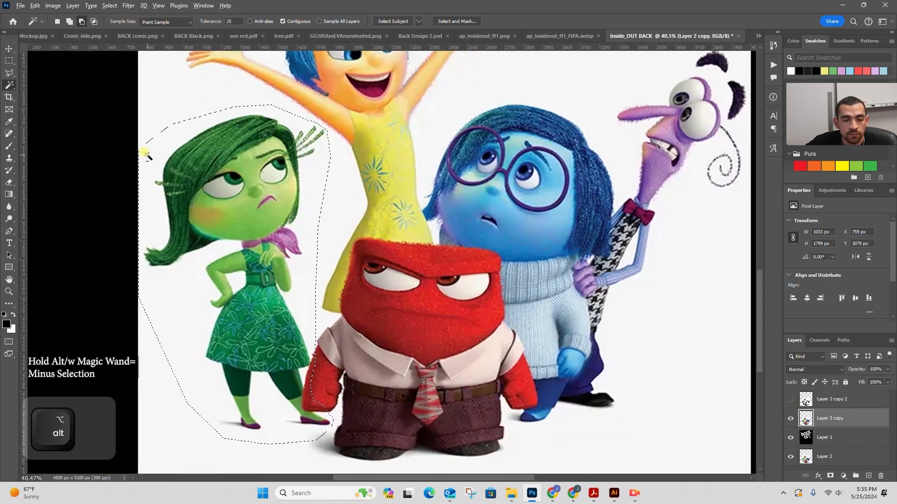
alt+click(154, 152)
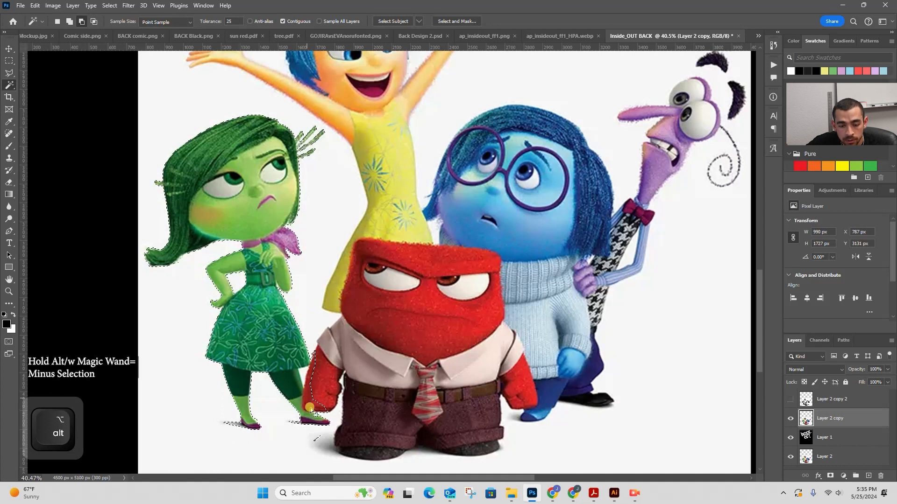
Subtract the leftover patches on the red character's fist from the selection with the Magic Wand
key(z)
drag(310, 408, 384, 402)
alt+click(361, 385)
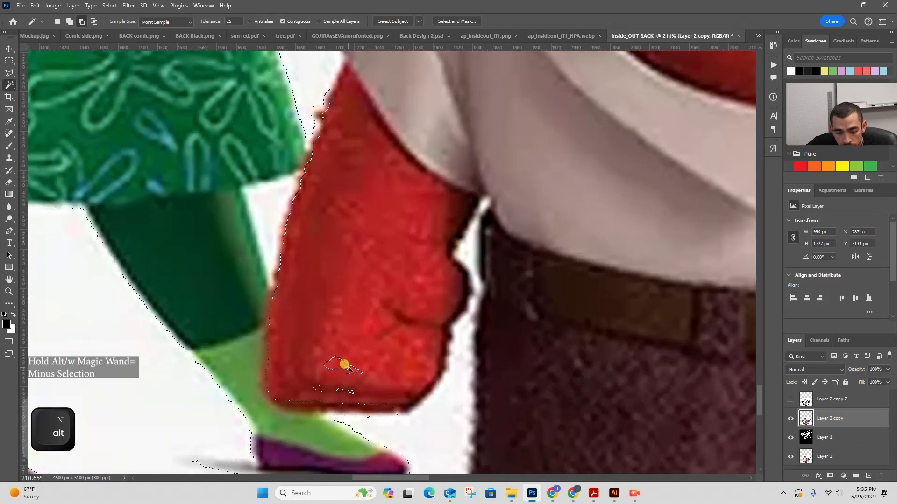
alt+click(376, 395)
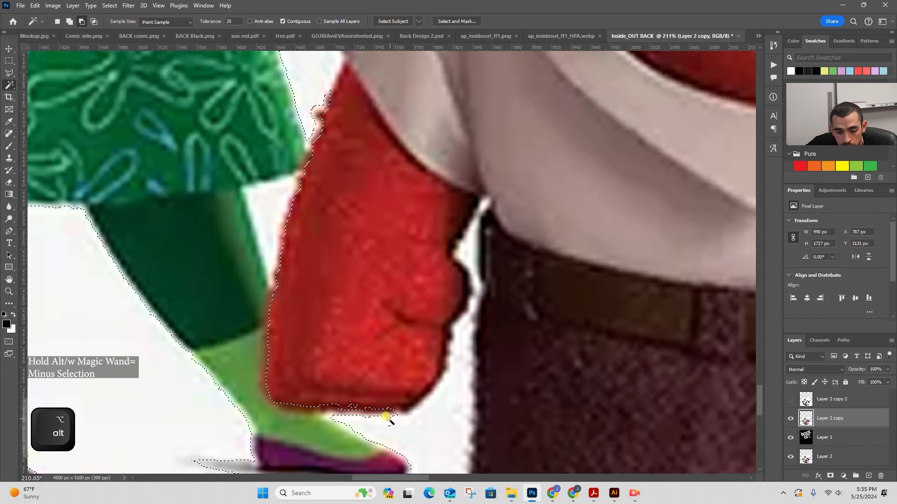
alt+click(382, 411)
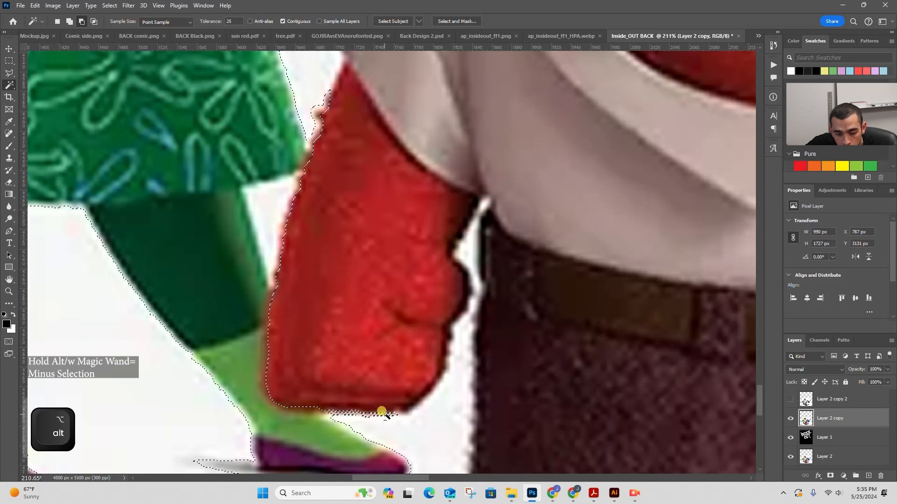
Subtract the remaining selection strip beneath the red fist, above the green character's foot, with the Polygonal Lasso
click(9, 73)
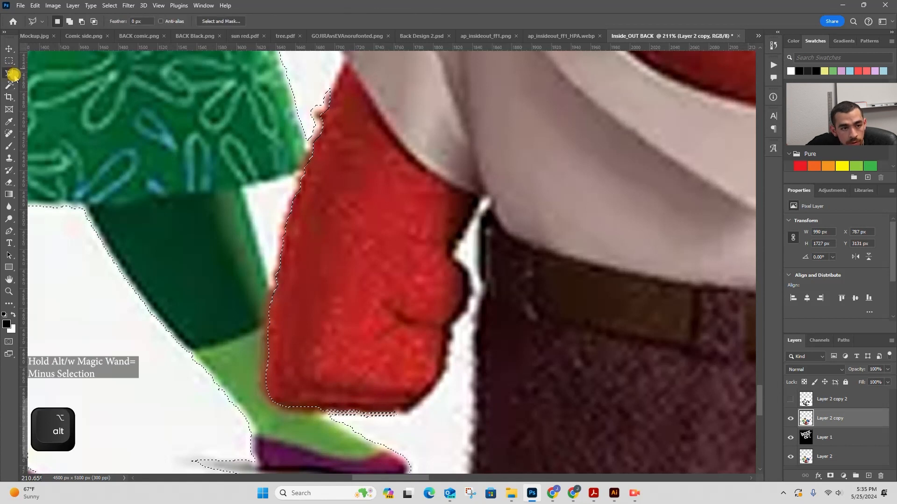
alt+click(346, 421)
alt+click(332, 419)
alt+click(325, 404)
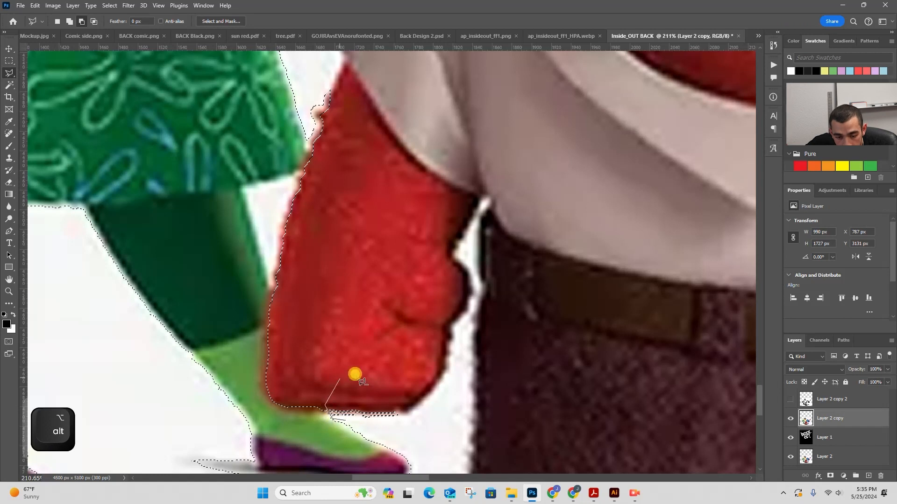
alt+click(384, 373)
alt+click(439, 411)
double_click(422, 434)
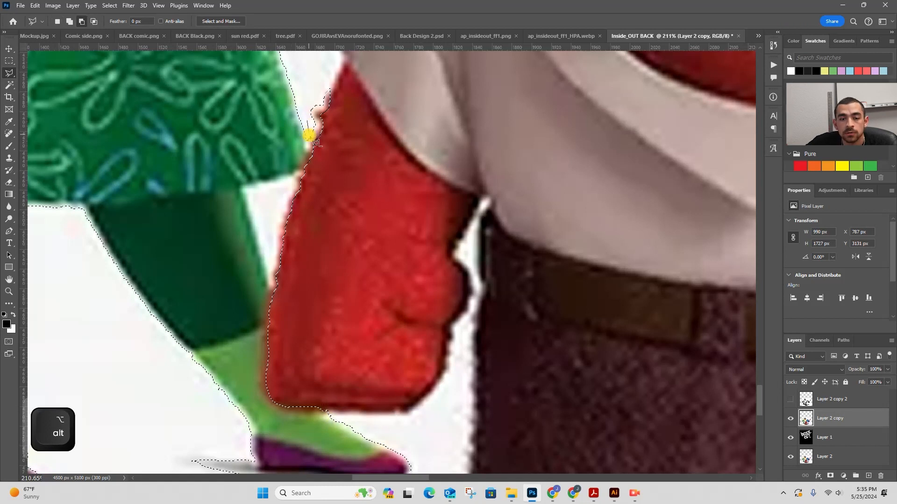
Subtract the fringe beside the red upper arm and the white gap between that arm and the green leg from the selection
double_click(321, 80)
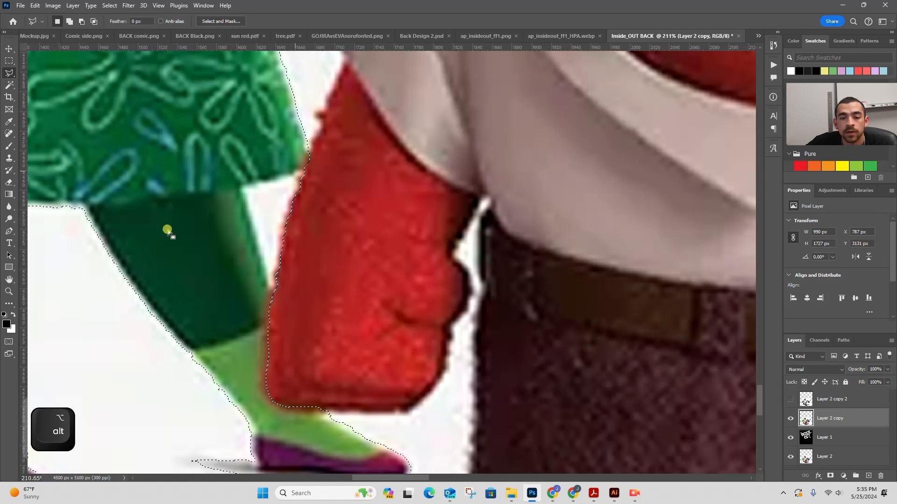
alt+click(294, 175)
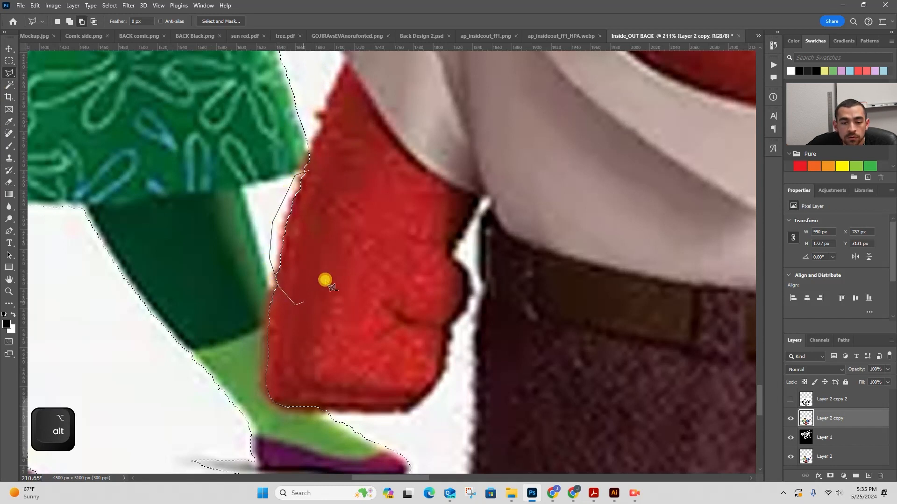
double_click(346, 223)
Trim the small leftover notch where the green leg meets the red arm from the selection with the Polygonal Lasso
click(9, 84)
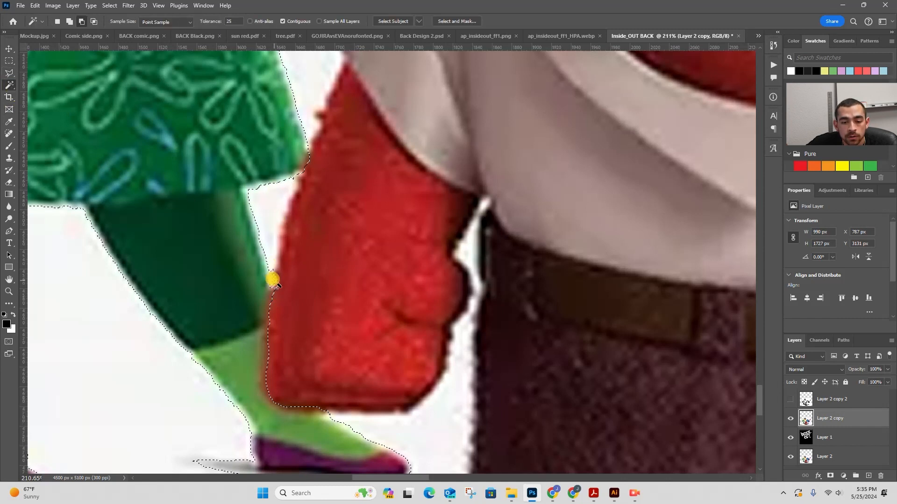
key(l)
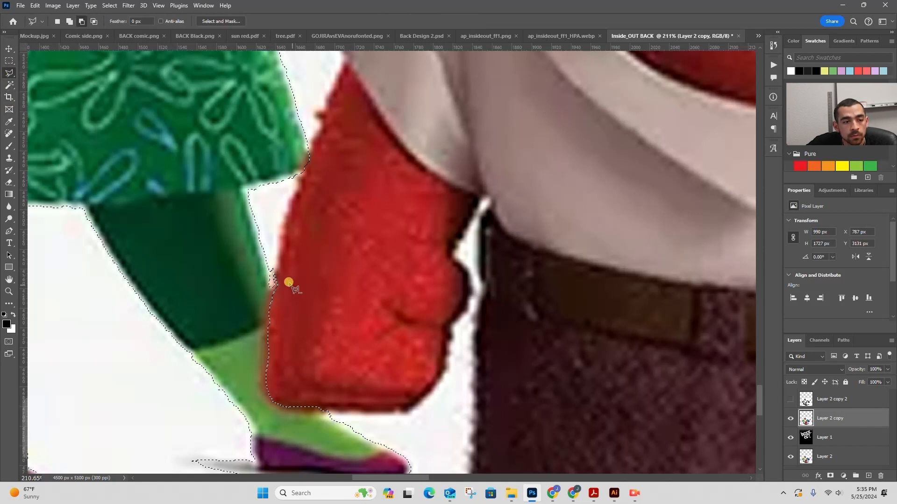
click(286, 306)
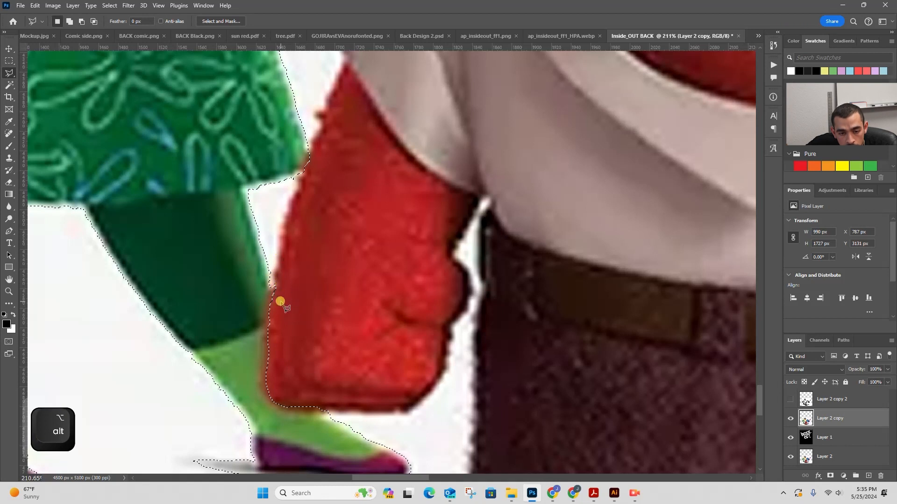
scroll(277, 252, up, 5)
click(274, 301)
double_click(287, 271)
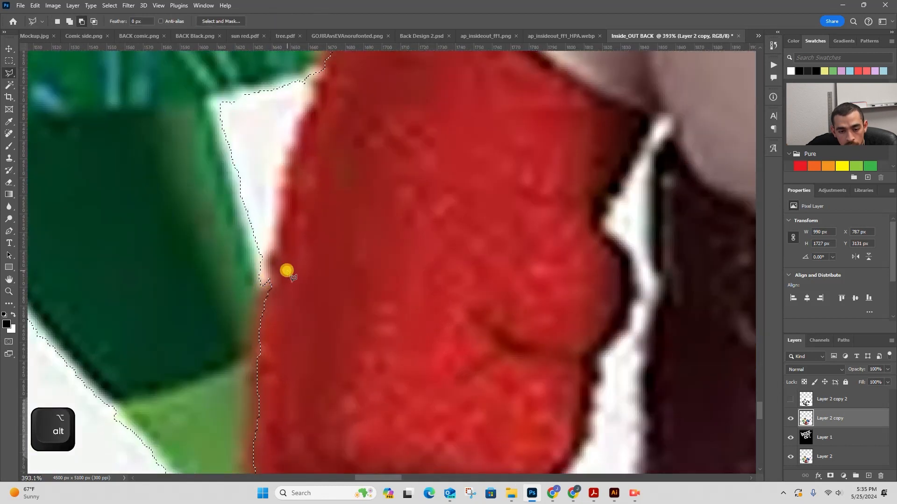
Subtract the stray background remnants around the green character's shoes from the selection with the Magic Wand
click(8, 85)
drag(443, 265, 407, 101)
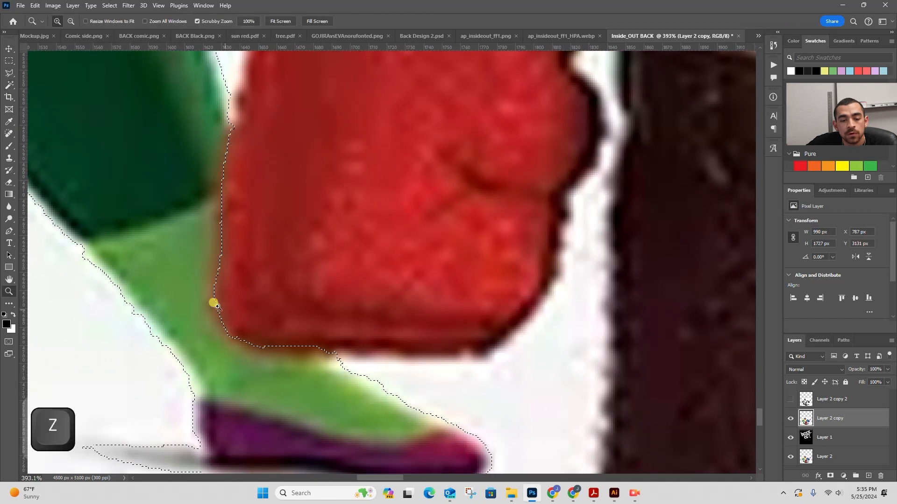
drag(212, 304, 140, 309)
drag(251, 345, 444, 357)
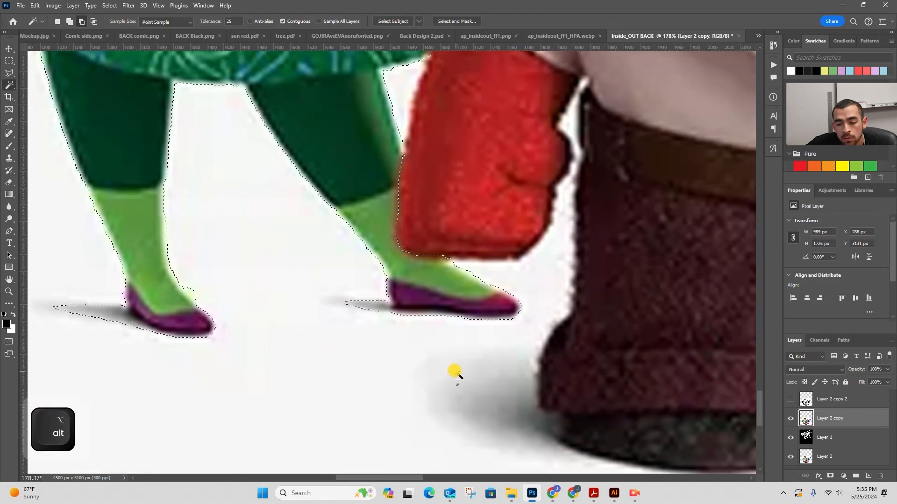
drag(245, 267, 284, 277)
alt+click(230, 292)
drag(283, 232, 149, 236)
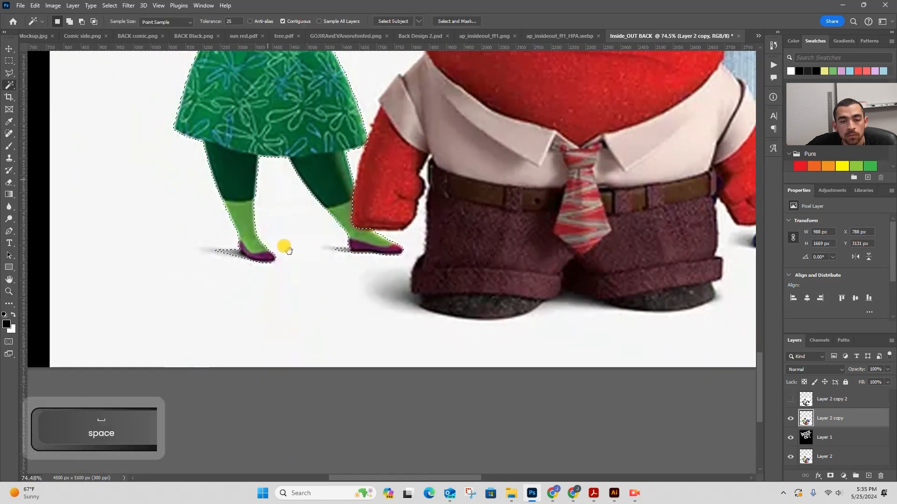
Inspect the selection outline around the whole green character, from the shoes up to the hair
drag(285, 248, 303, 326)
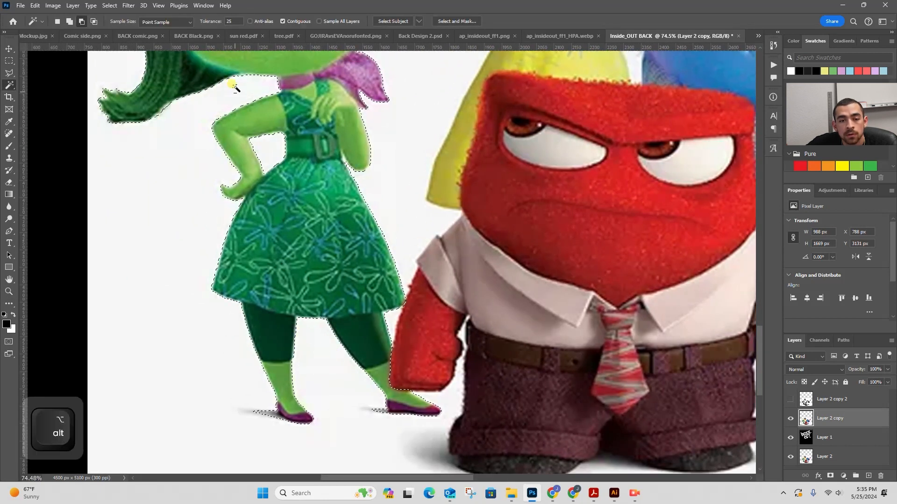
drag(234, 88, 232, 342)
drag(413, 86, 428, 92)
drag(401, 127, 369, 126)
drag(396, 294, 348, 197)
key(z)
key(space)
drag(369, 206, 341, 210)
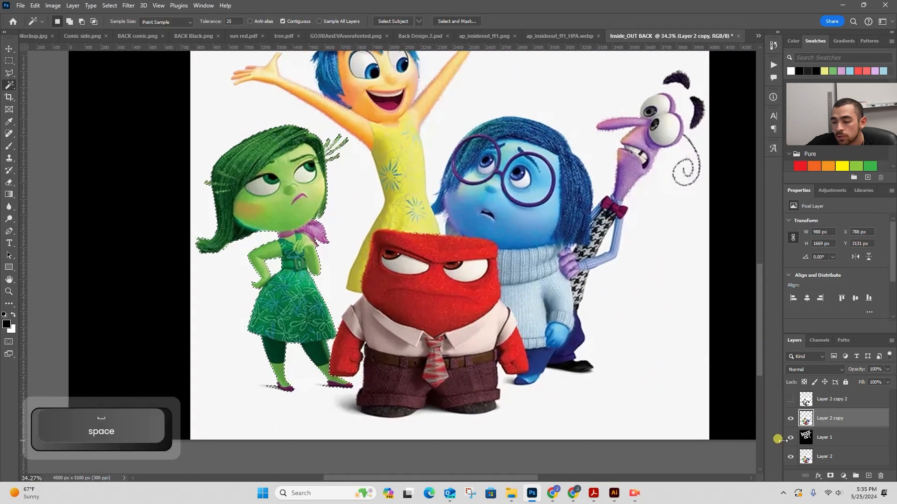
Show the black-and-white Layer 2 copy 2, duplicate it as a hidden backup and make the original active
click(791, 399)
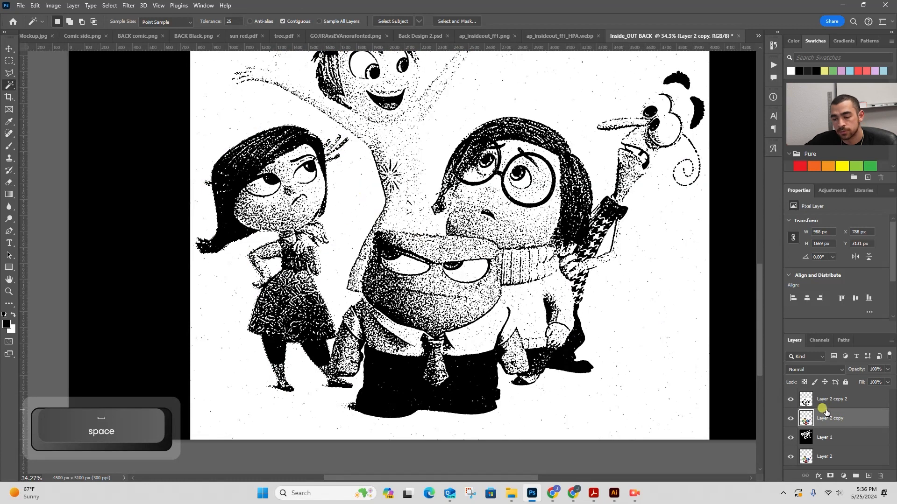
click(855, 406)
drag(854, 398, 867, 474)
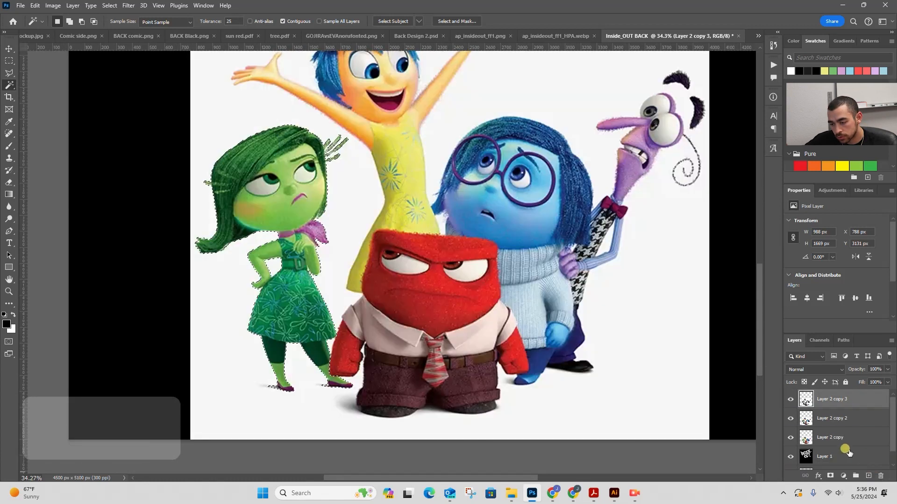
click(791, 399)
click(849, 418)
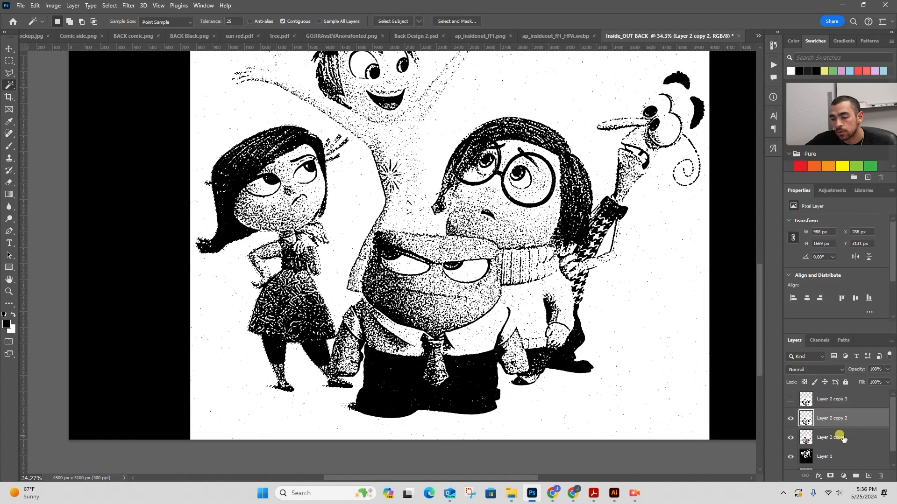
Invert the selection, delete everything outside the green character on Layer 2 copy 2, deselect, and hide the colour Layer 2 copy
scroll(402, 233, down, 1)
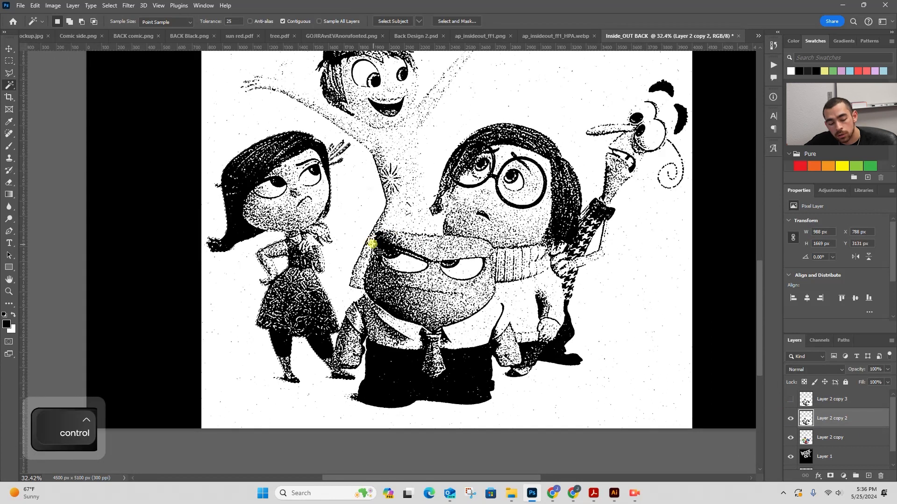
key(ctrl+shift+i)
key(ctrl+0)
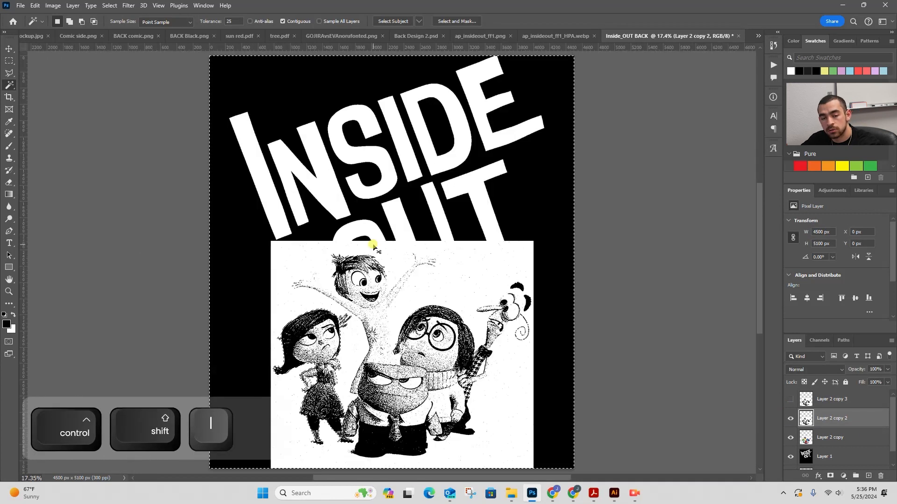
key(BackSpace)
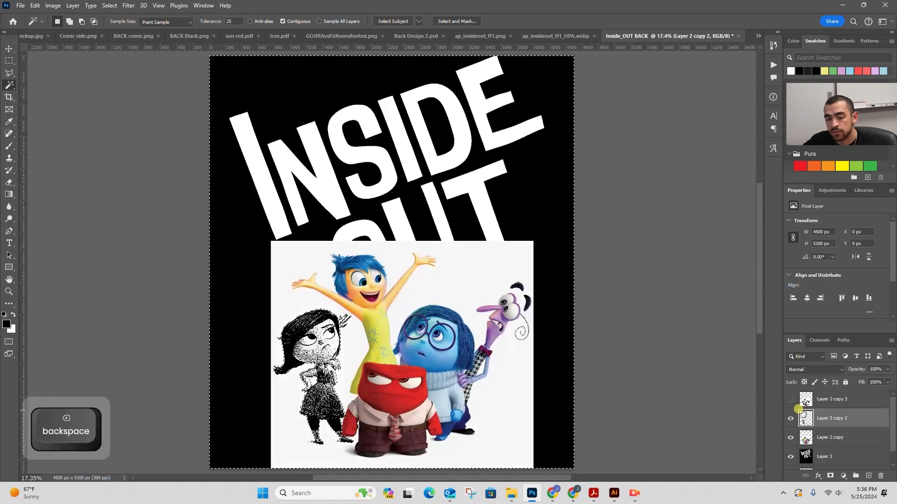
key(ctrl+d)
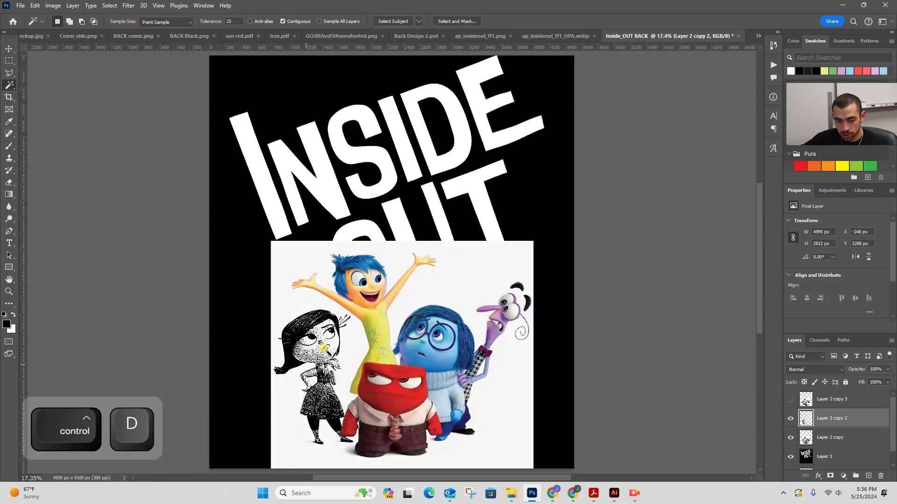
click(789, 438)
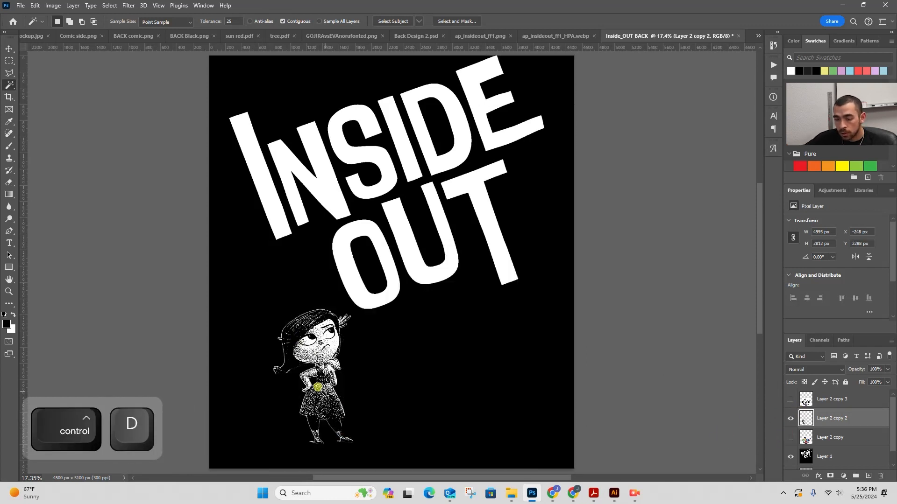
Examine the isolated character's stamped grain and outlines on the face, hair and upper body up close
key(z)
drag(328, 390, 367, 363)
key(space)
drag(368, 309, 394, 216)
key(z)
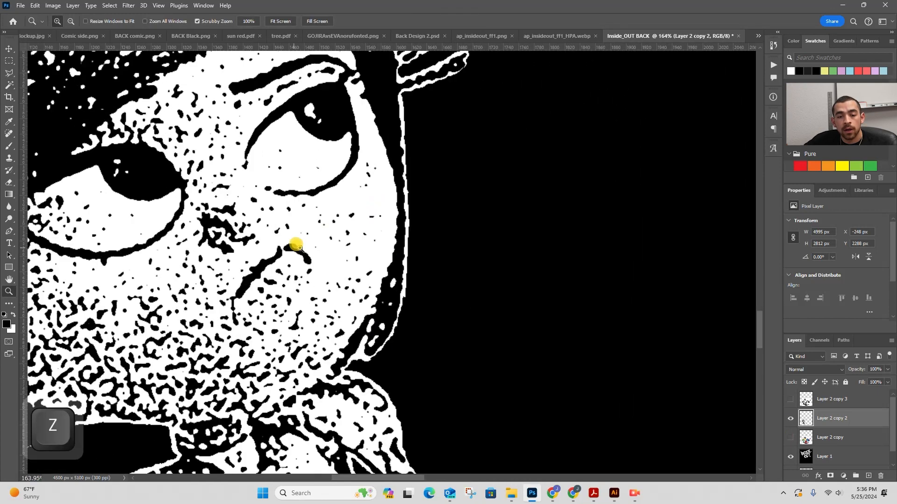
drag(298, 247, 355, 217)
key(space)
drag(362, 261, 416, 420)
key(z)
drag(327, 251, 245, 256)
key(space)
drag(256, 224, 413, 270)
key(z)
drag(341, 216, 404, 150)
key(space)
key(z)
key(space)
drag(422, 203, 414, 337)
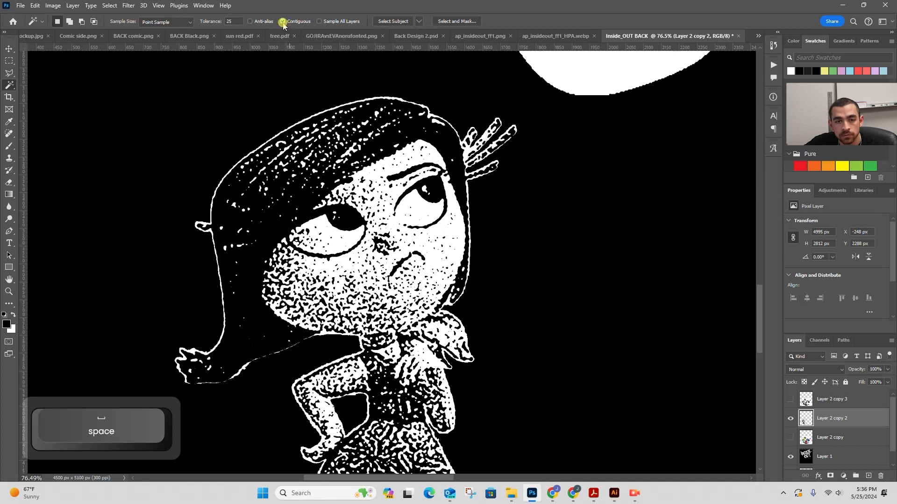
Select all the isolated character's white pixels with the Magic Wand, Contiguous off, fill them with the white background colour and deselect
key(z)
drag(430, 181, 390, 183)
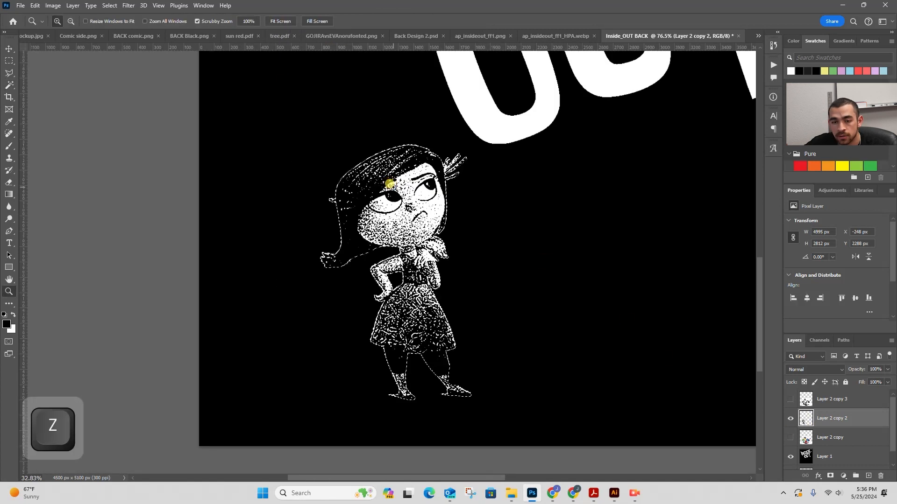
key(z)
drag(462, 173, 501, 161)
alt+click(414, 176)
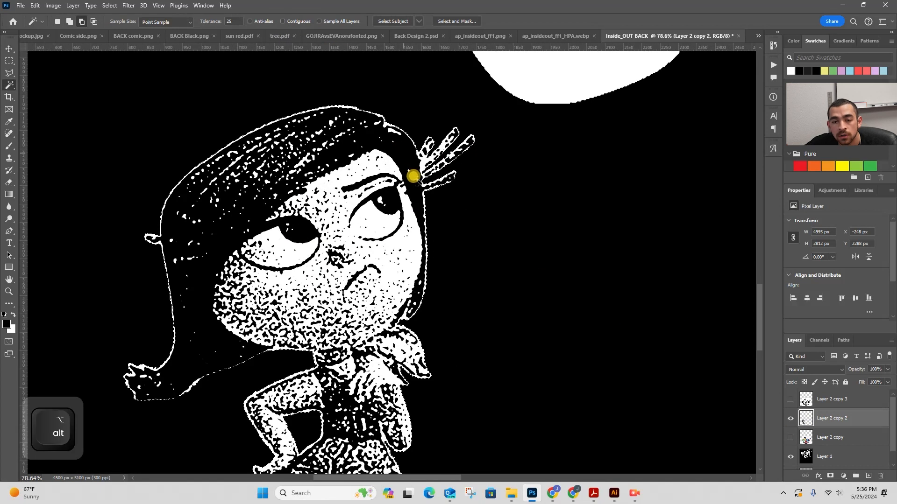
click(282, 21)
click(374, 185)
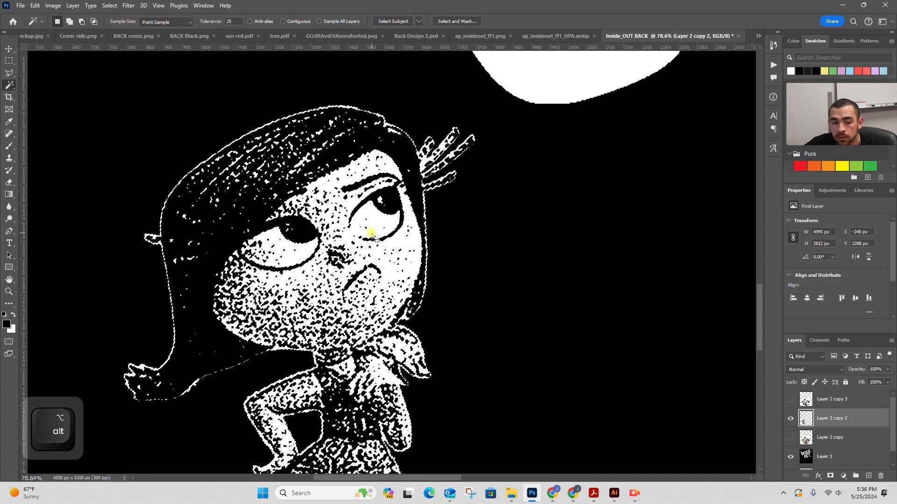
key(ctrl+BackSpace)
key(ctrl+d)
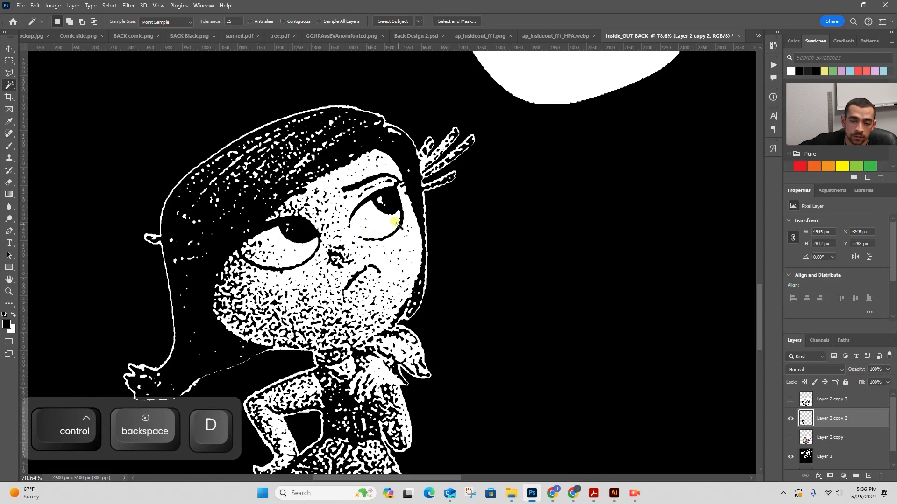
Display the colour Layer 2 copy in place of Layer 2 copy 2 and sample the character's light green face colour as foreground
key(z)
drag(366, 227, 459, 216)
drag(258, 246, 197, 248)
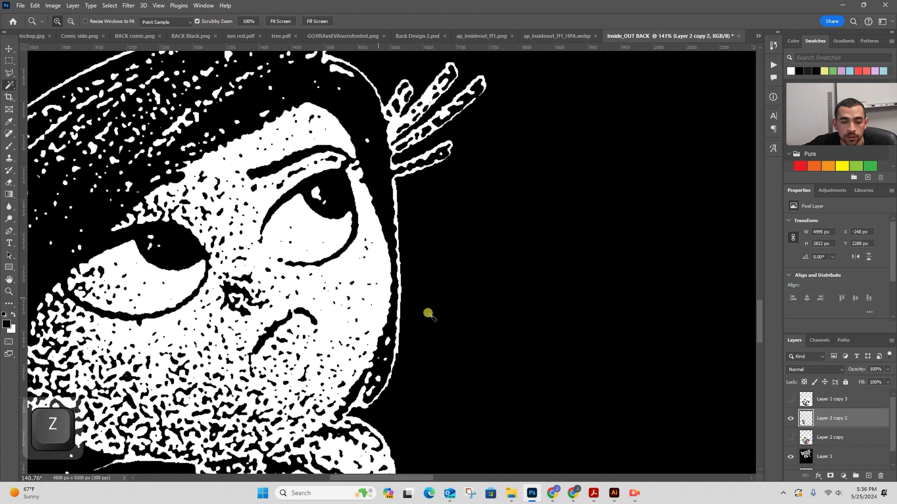
click(790, 419)
click(790, 438)
key(z)
drag(364, 227, 318, 239)
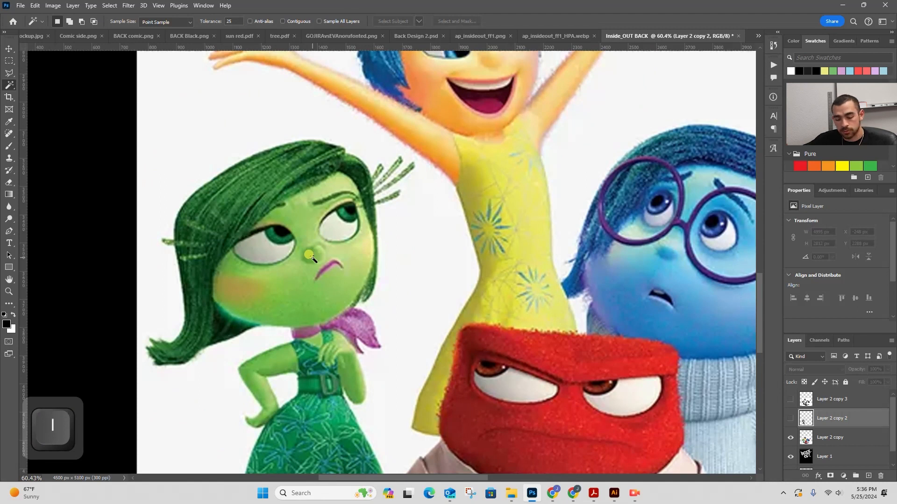
key(i)
click(308, 255)
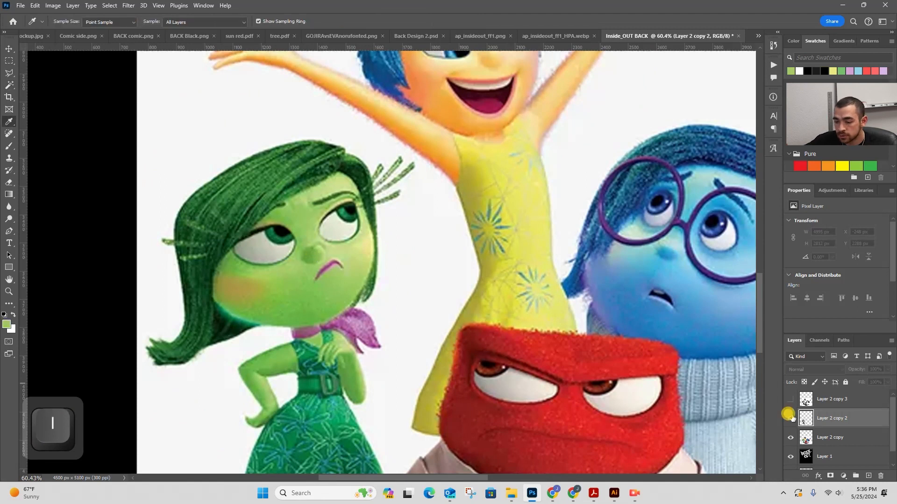
Bring back Layer 2 copy 2 without the colour layer, fill the character's selected white pixels with the sampled green and deselect
click(789, 417)
key(w)
click(790, 437)
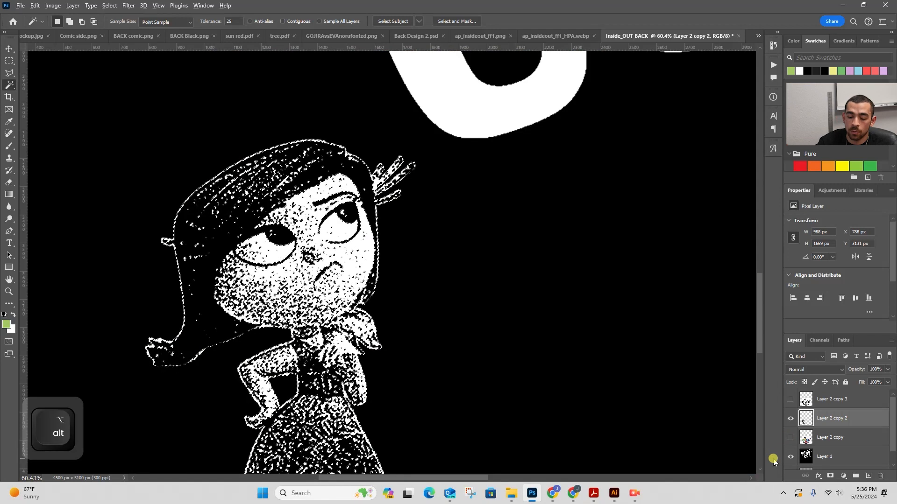
key(alt+BackSpace)
key(ctrl+d)
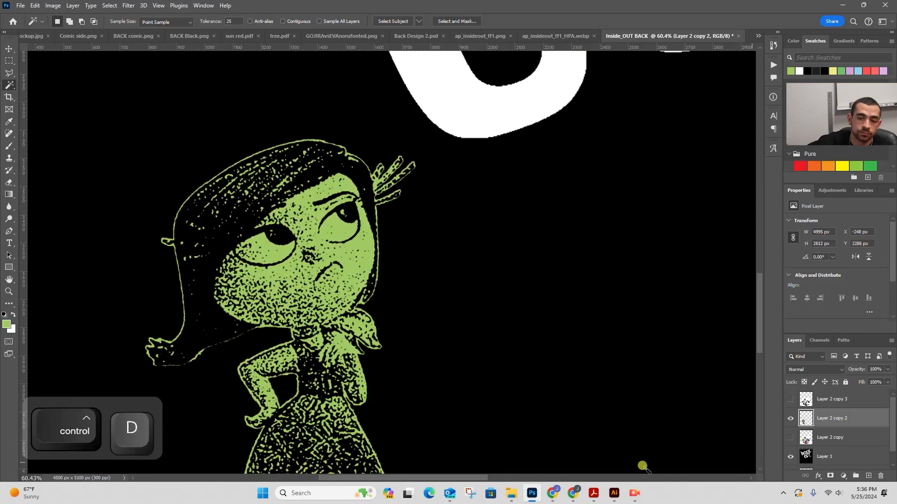
Switch the display to the colour Layer 2 copy, turn on Contiguous for the Magic Wand, clear the selection and make that layer active
key(z)
drag(354, 297, 296, 313)
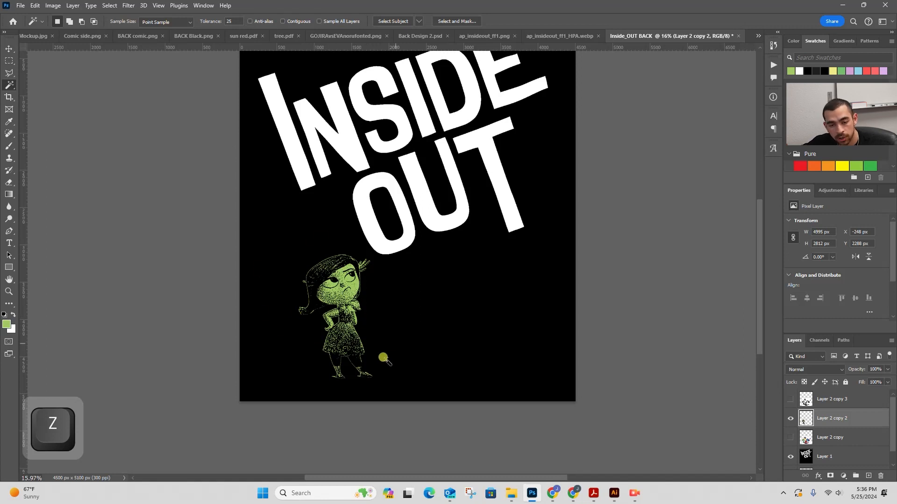
key(z)
drag(335, 289, 396, 276)
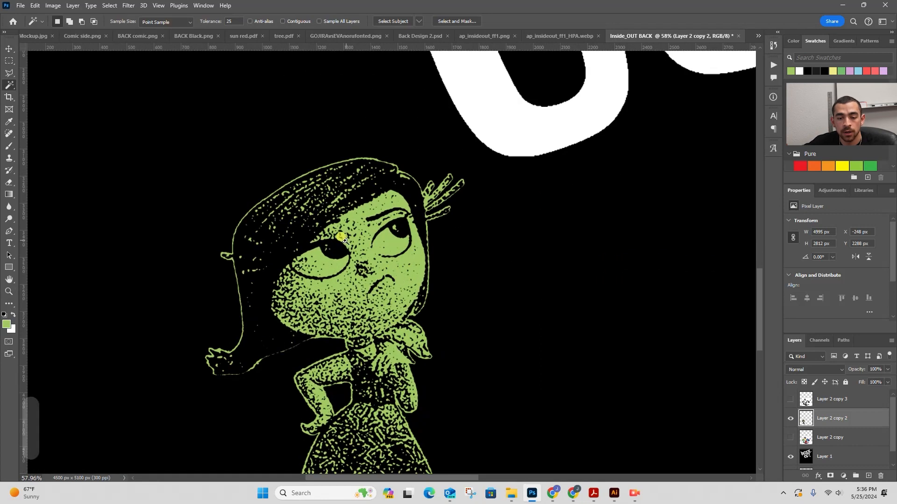
key(z)
drag(348, 253, 406, 230)
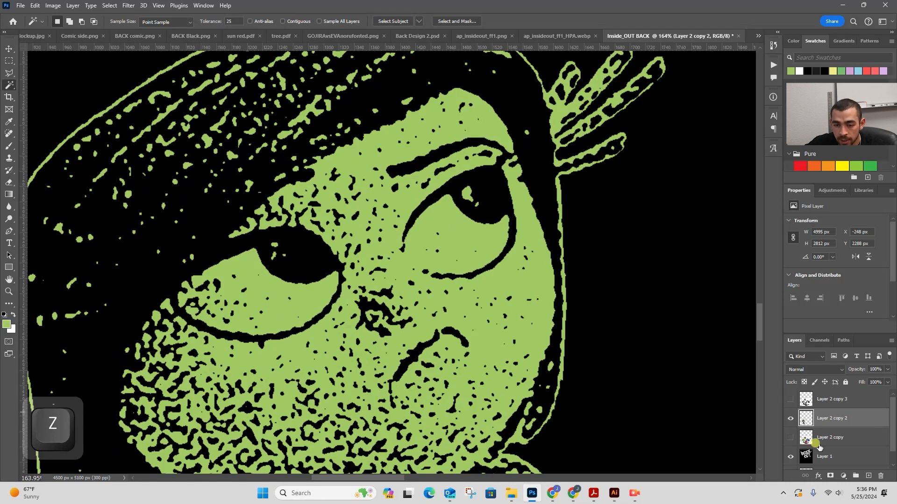
click(790, 437)
click(790, 417)
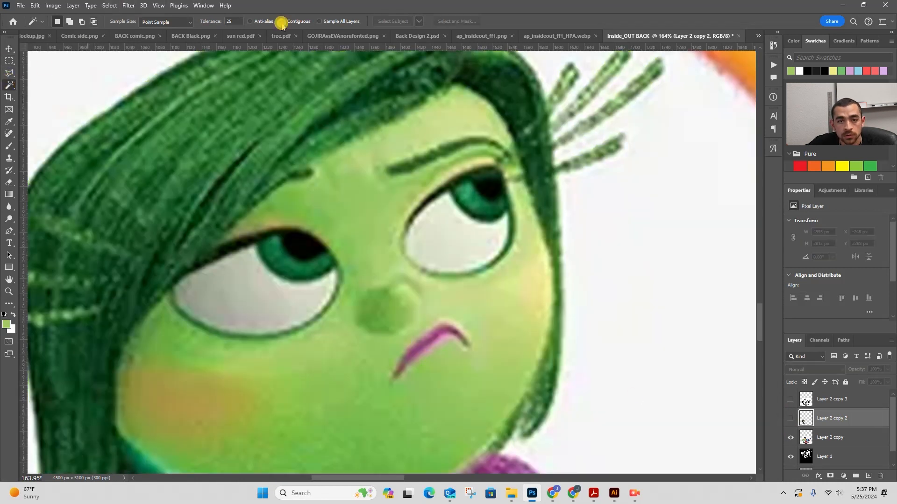
shift+click(457, 239)
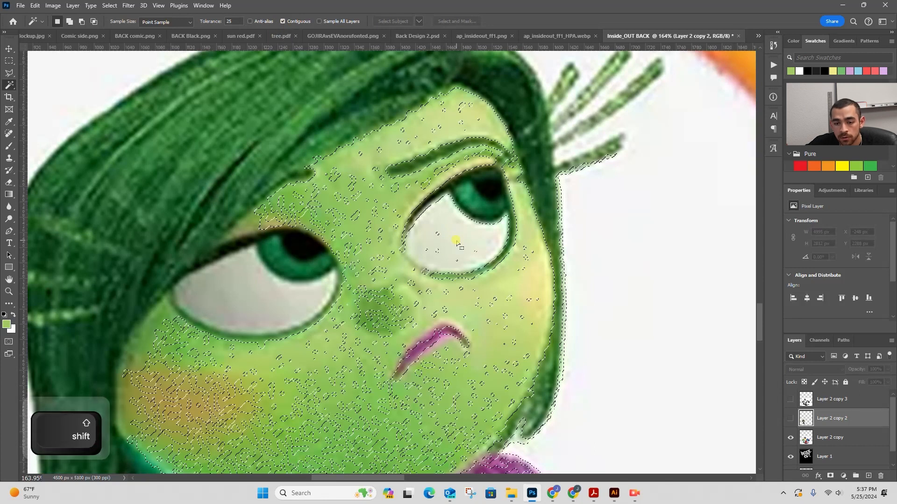
key(ctrl+d)
click(830, 442)
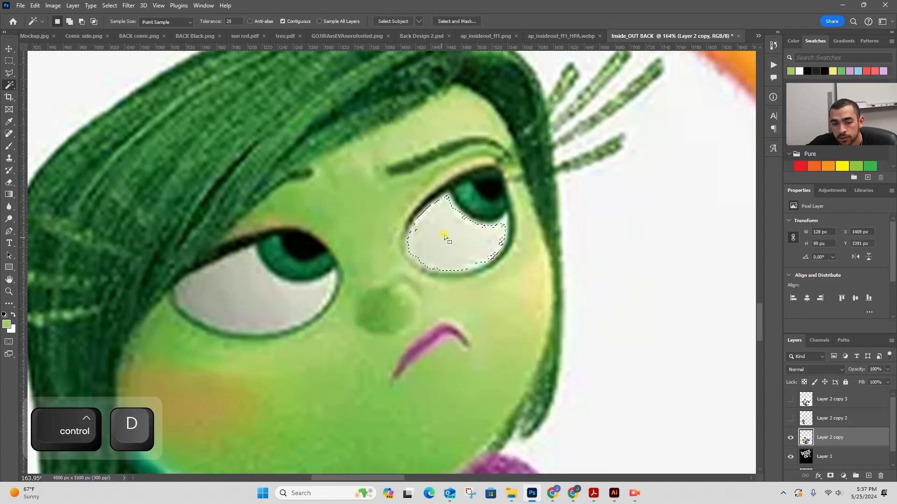
Complete the Magic Wand selection of the white of the green character's eye nearest the antenna-like lashes, including its edges beside the iris
scroll(445, 234, up, 3)
shift+click(456, 200)
shift+click(431, 178)
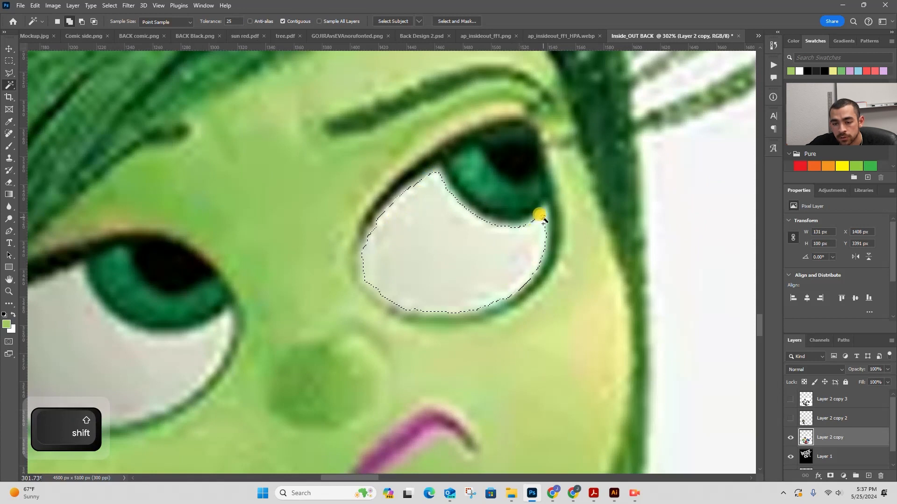
Add the white of the green character's other eye, including its shaded areas and edges around the iris, to the Magic Wand selection
shift+click(181, 363)
drag(212, 337, 413, 210)
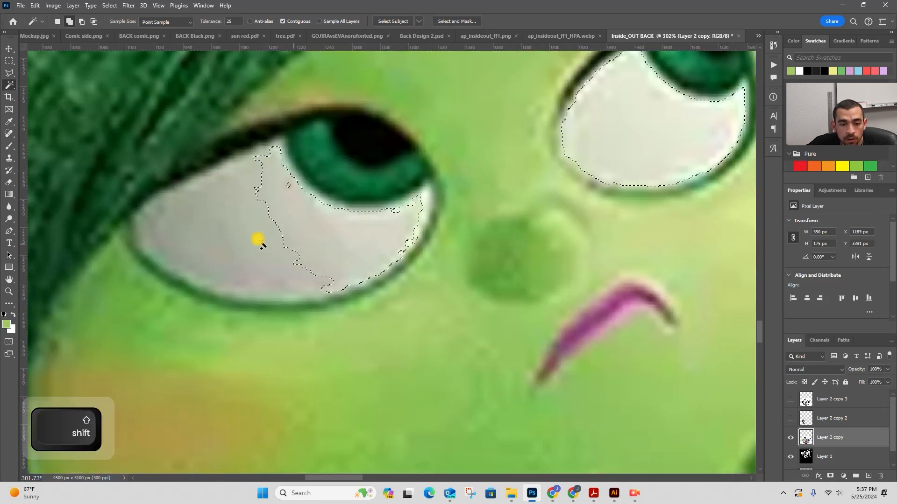
shift+click(257, 240)
shift+click(155, 227)
shift+click(140, 216)
shift+click(244, 257)
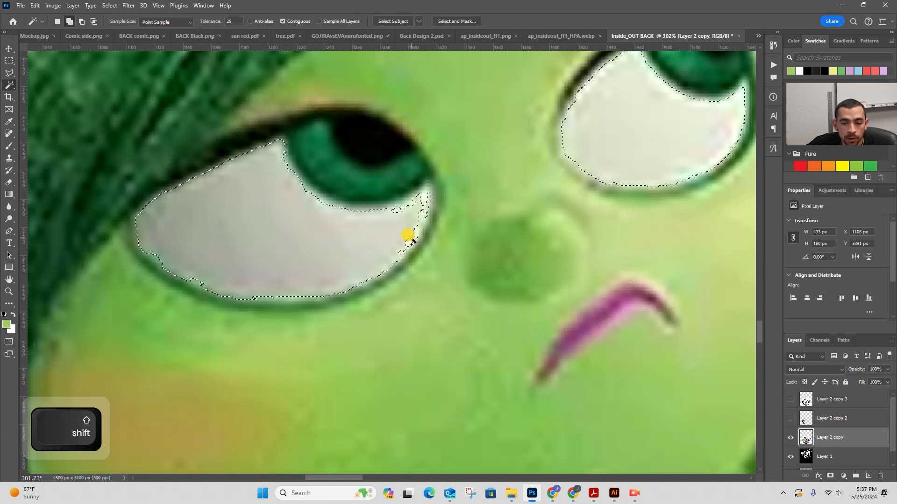
shift+click(409, 224)
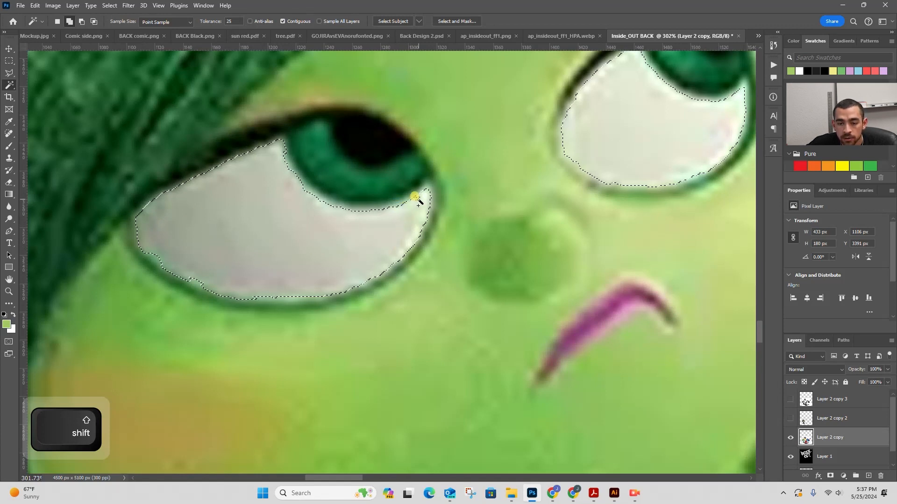
shift+click(195, 281)
shift+click(303, 205)
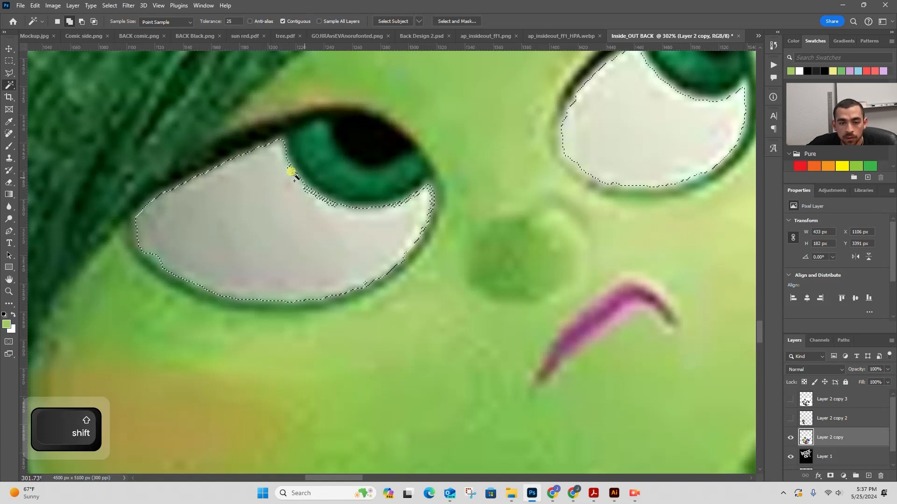
shift+click(286, 166)
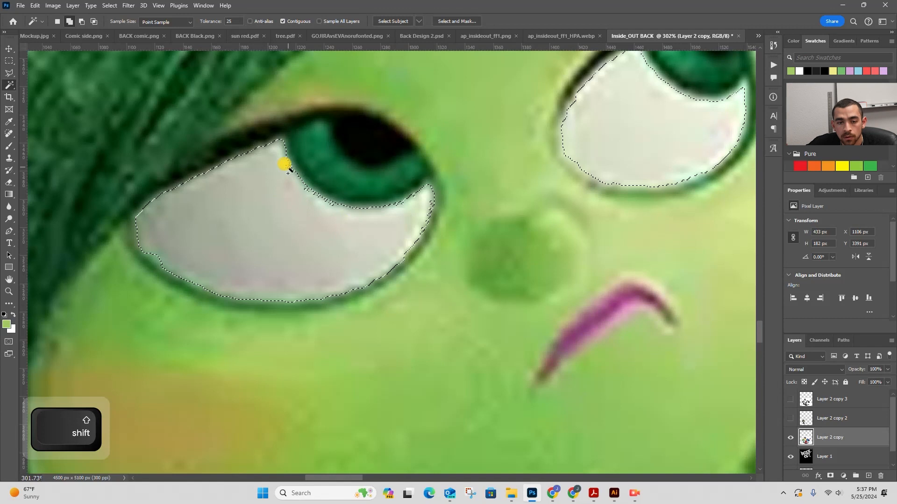
Switch the display from the colour Layer 2 copy to Layer 2 copy 2, keeping the eye selection active
click(791, 419)
click(790, 437)
key(z)
drag(286, 145, 327, 156)
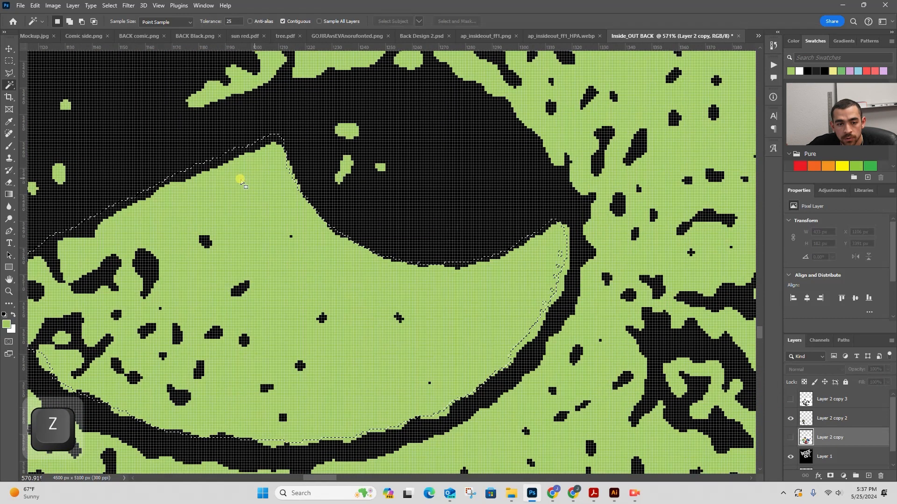
Add a Polygonal Lasso outline around the green character's eye beside the hair, tracing through its black outline so the selection covers every edge
click(10, 74)
shift+click(242, 144)
click(261, 127)
click(289, 139)
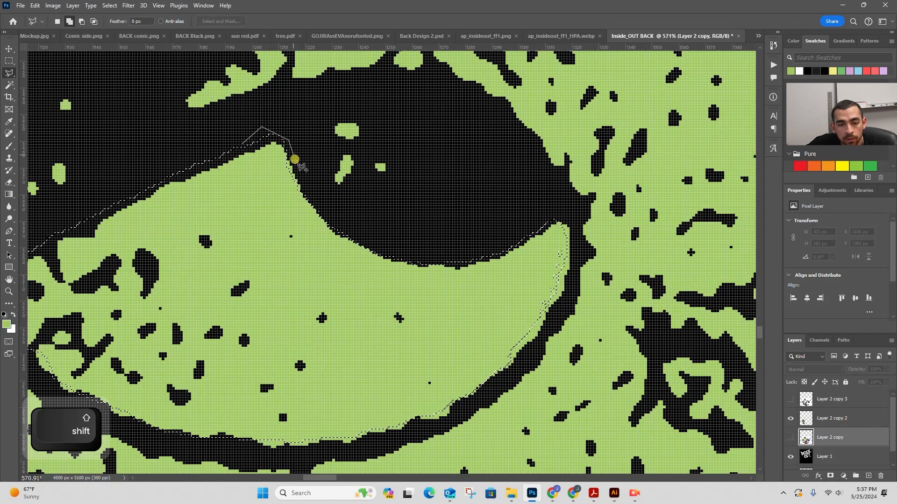
click(310, 195)
click(460, 241)
click(511, 217)
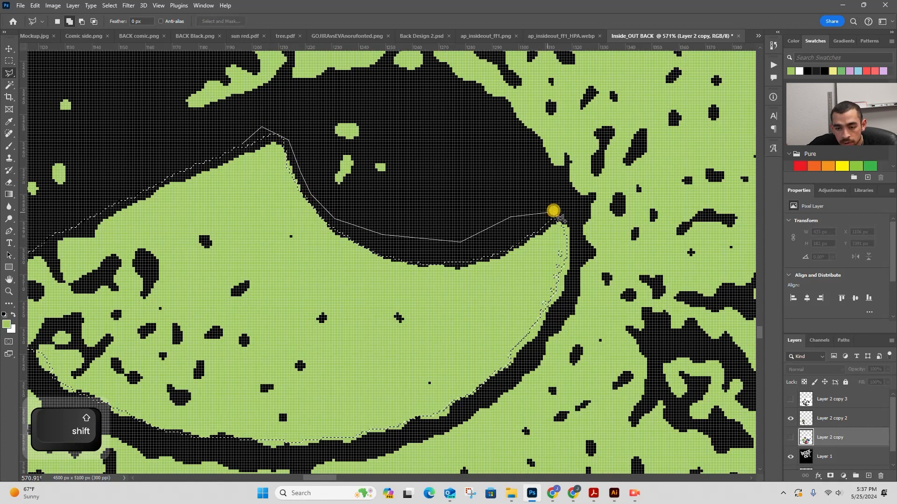
click(570, 276)
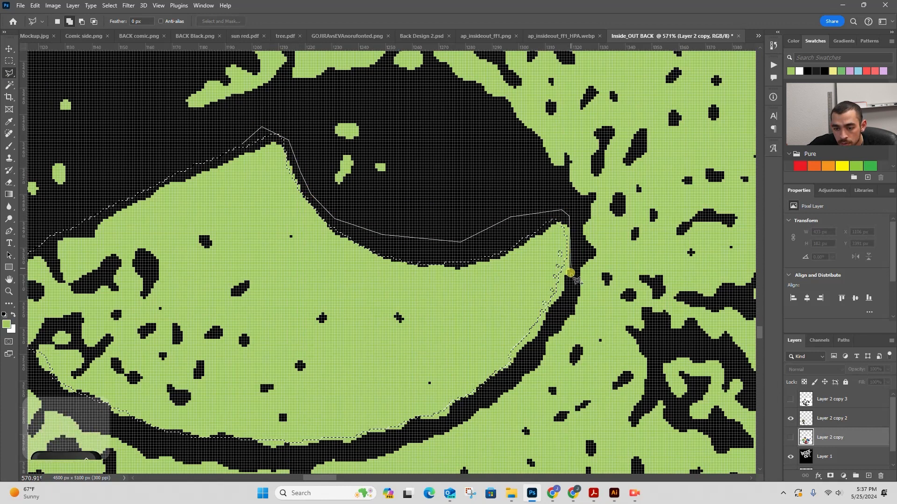
click(551, 325)
click(461, 414)
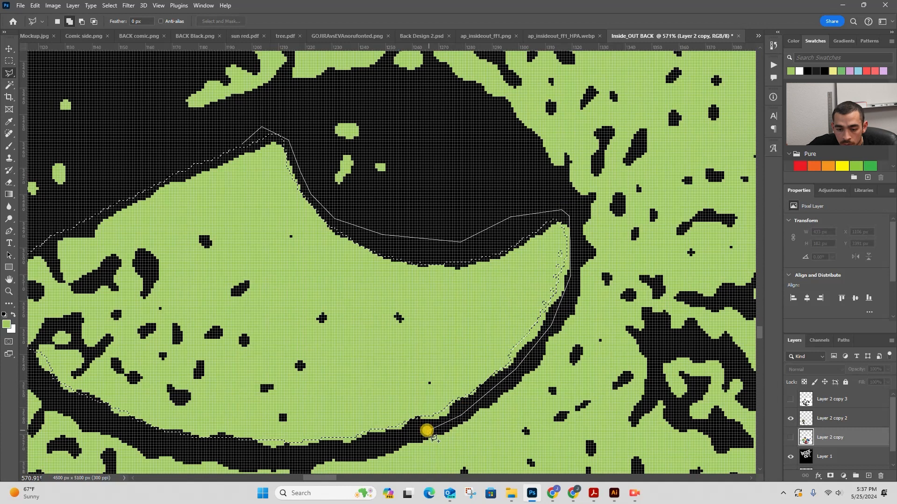
click(335, 451)
click(266, 455)
click(133, 438)
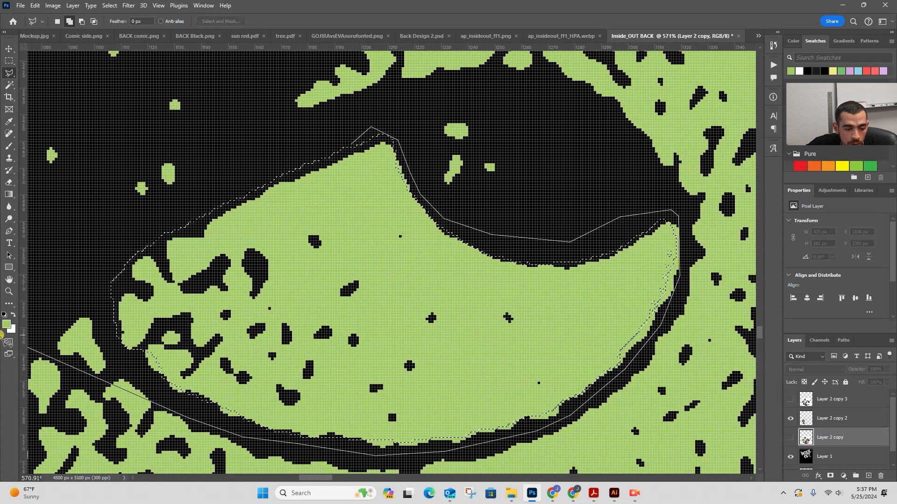
click(215, 419)
click(124, 344)
click(128, 269)
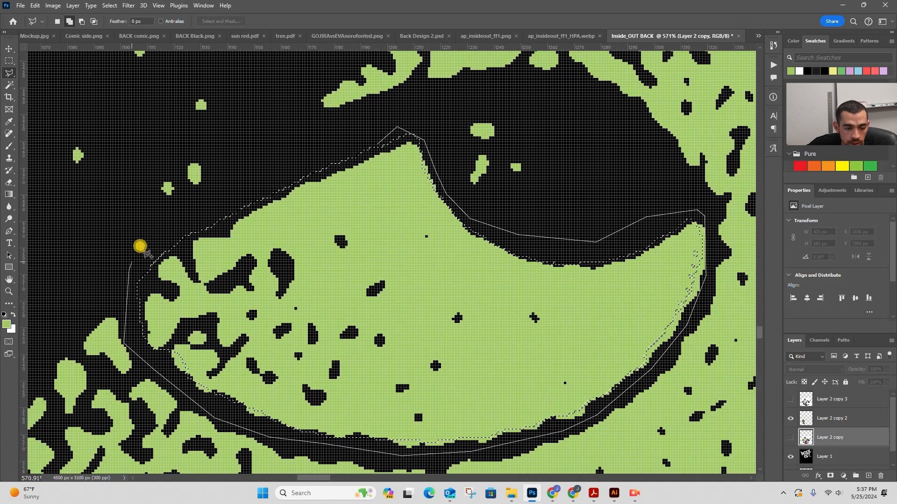
click(174, 225)
click(329, 142)
click(360, 145)
On Layer 2 copy 2, subtract the black pixels from the eye selection with a non-contiguous Magic Wand and fill the rest with white
key(w)
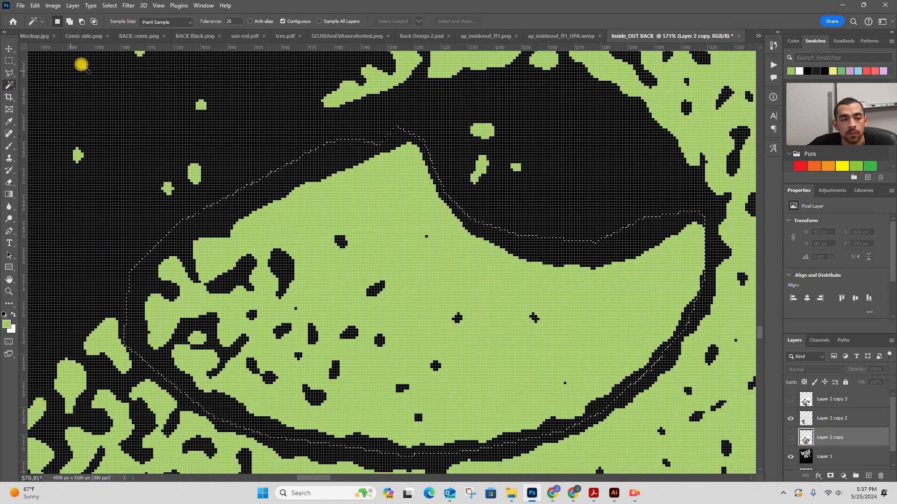
click(284, 22)
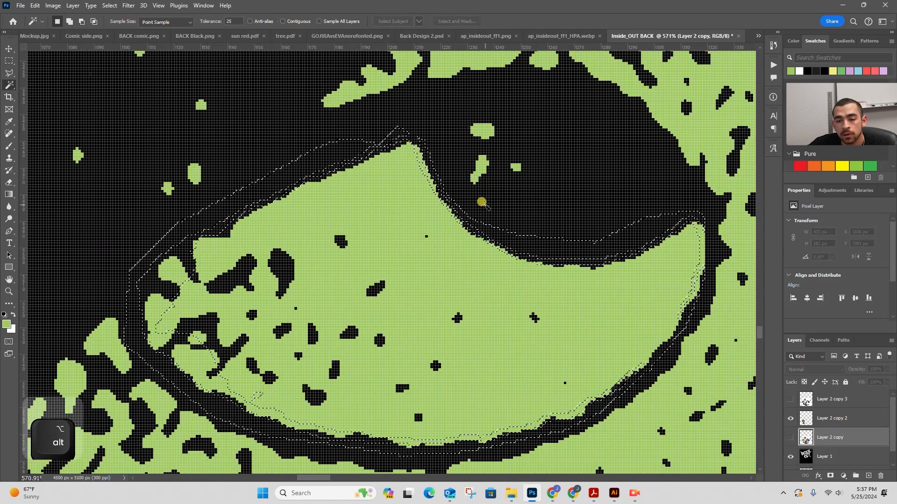
click(849, 417)
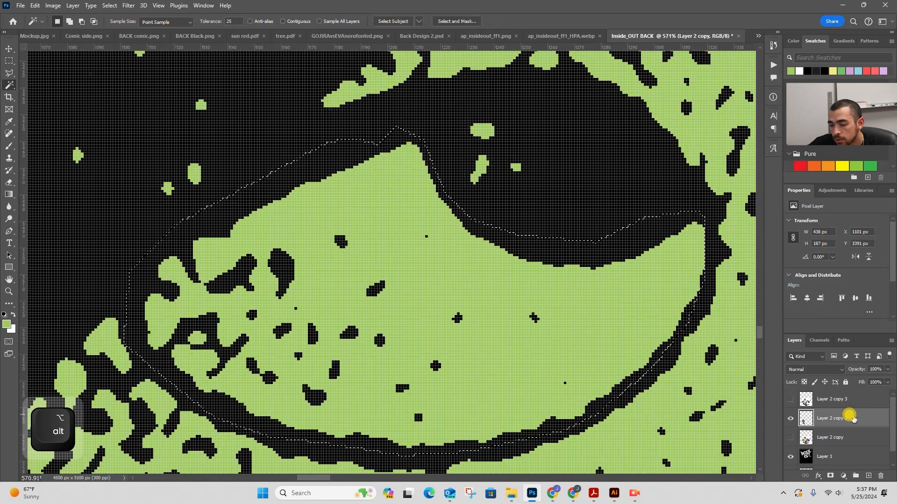
alt+click(563, 205)
key(z)
drag(544, 253, 524, 259)
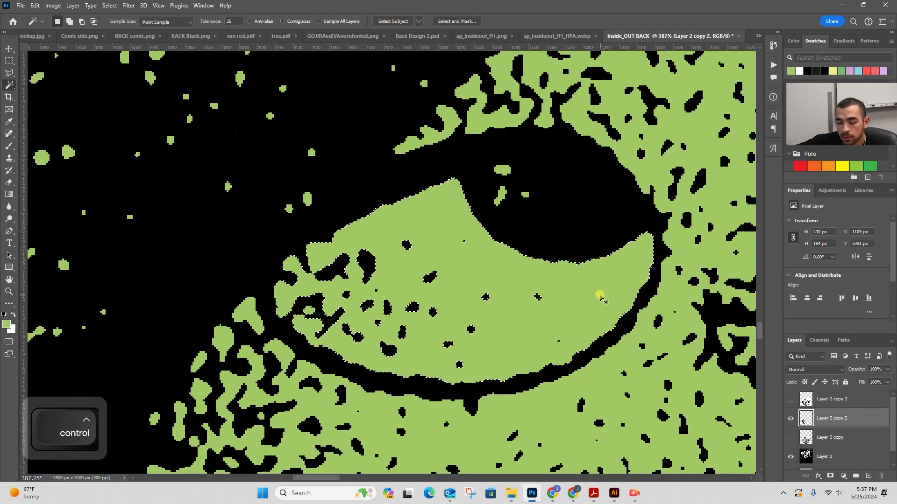
key(ctrl+BackSpace)
Outline the white of the green character's other eye with the Polygonal Lasso, following the black line outside its green fringe
key(z)
drag(602, 262, 326, 244)
key(space)
key(z)
drag(390, 226, 426, 227)
key(w)
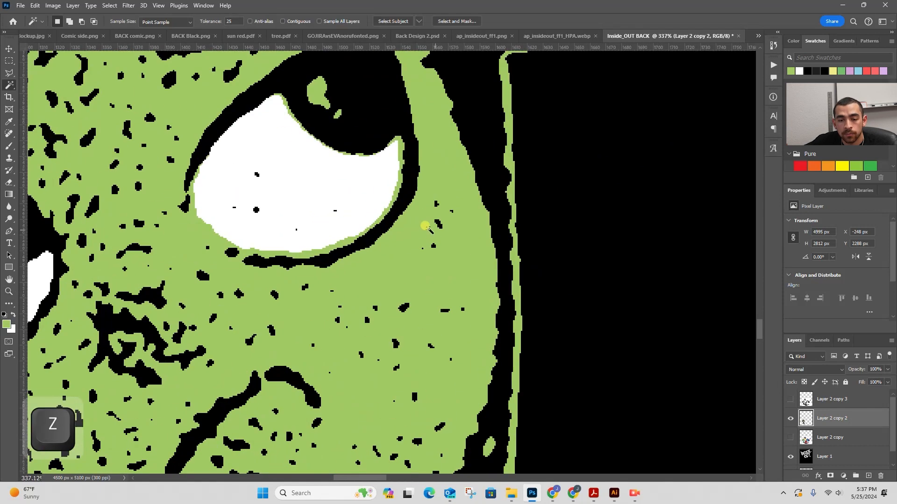
key(z)
drag(273, 161, 288, 178)
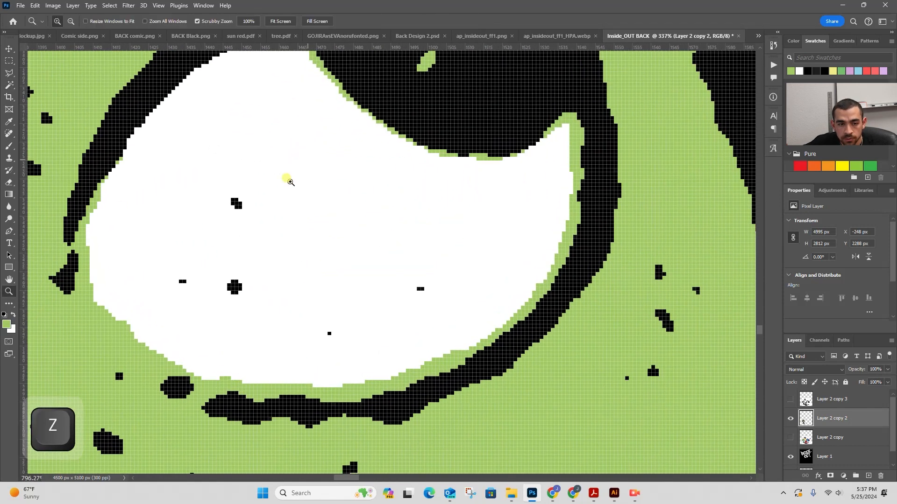
key(z)
drag(563, 235, 525, 262)
key(z)
drag(568, 201, 603, 193)
key(l)
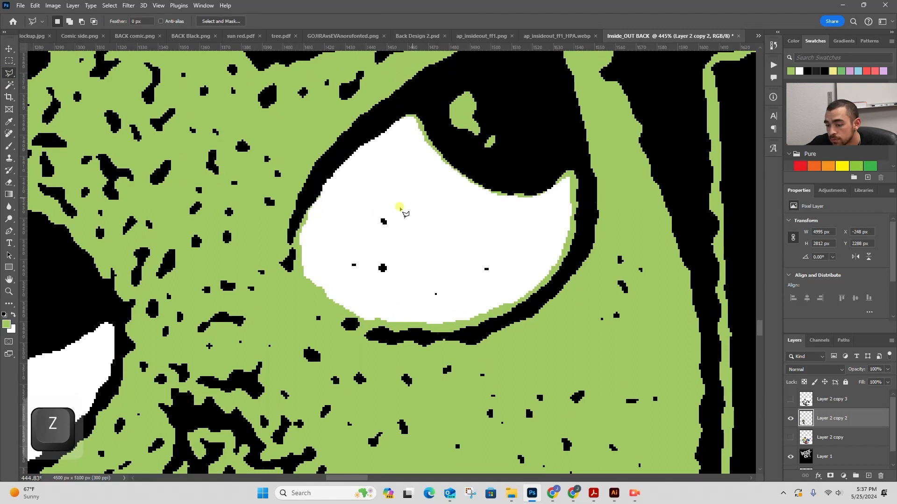
click(378, 117)
click(442, 148)
click(510, 170)
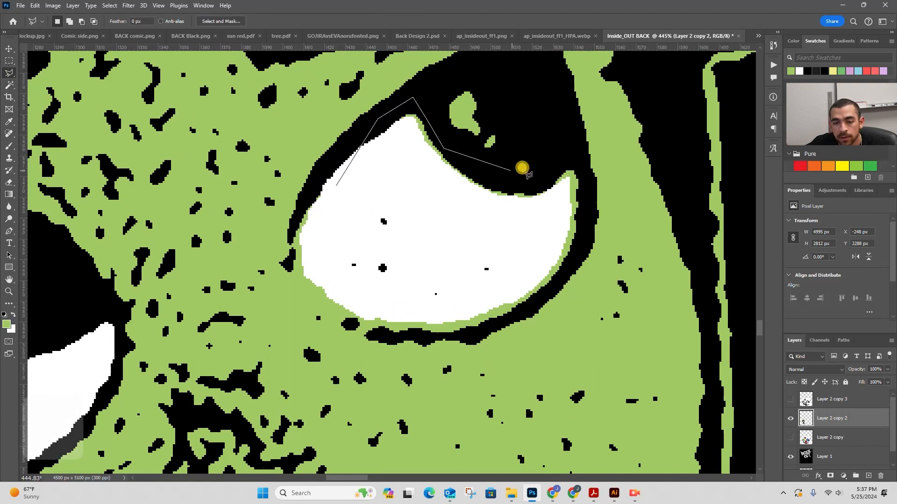
click(550, 161)
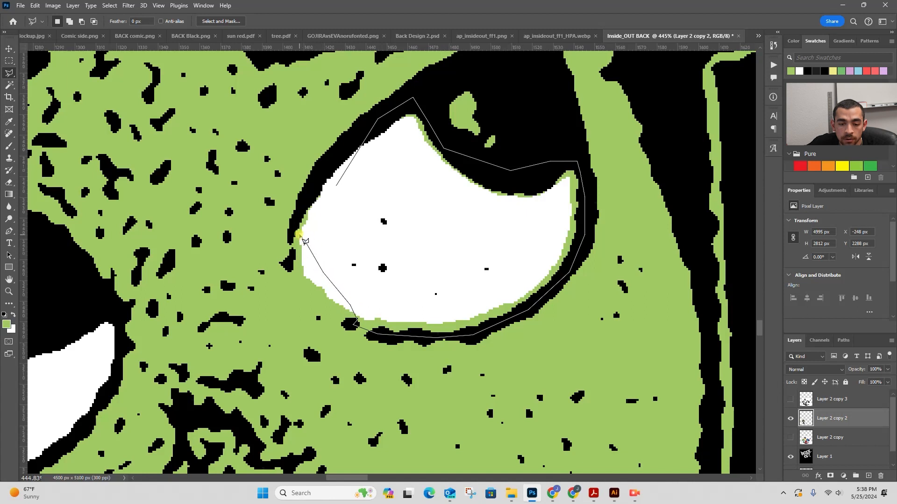
click(313, 183)
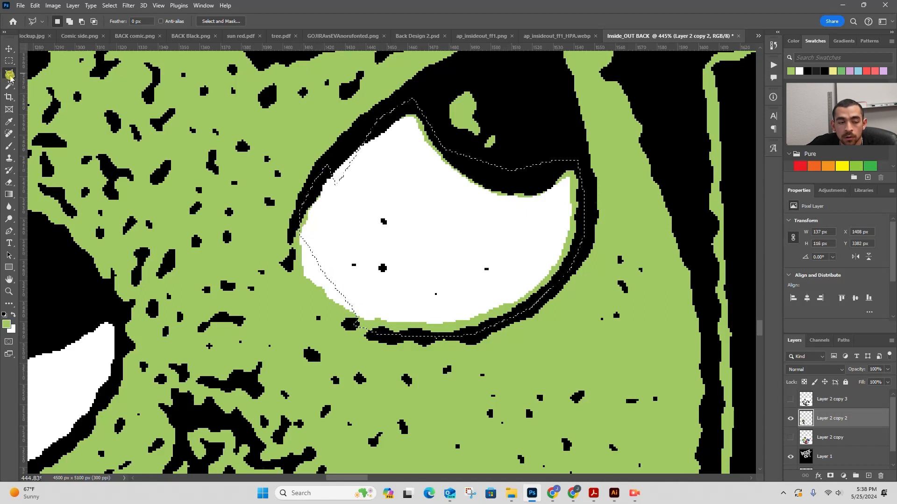
Subtract the black pixels from the lassoed eye area with the Magic Wand, fill the remaining pixels with white and deselect
key(w)
alt+shift+click(530, 226)
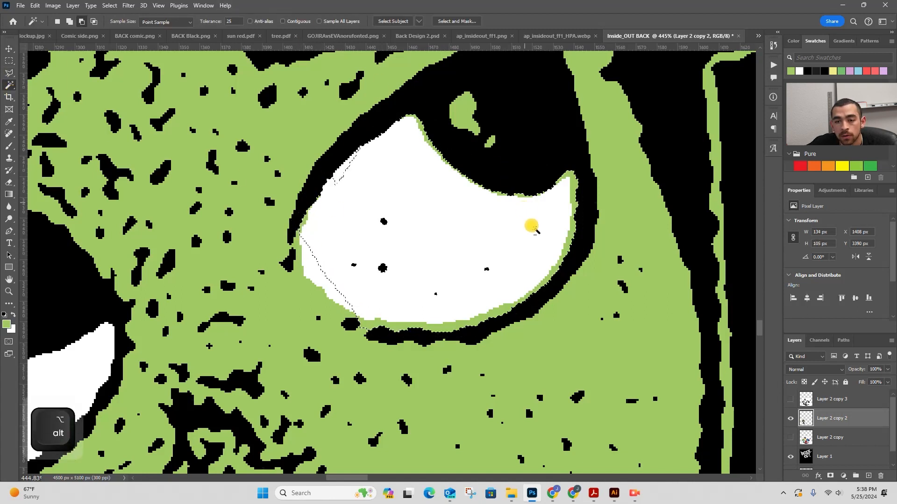
key(z)
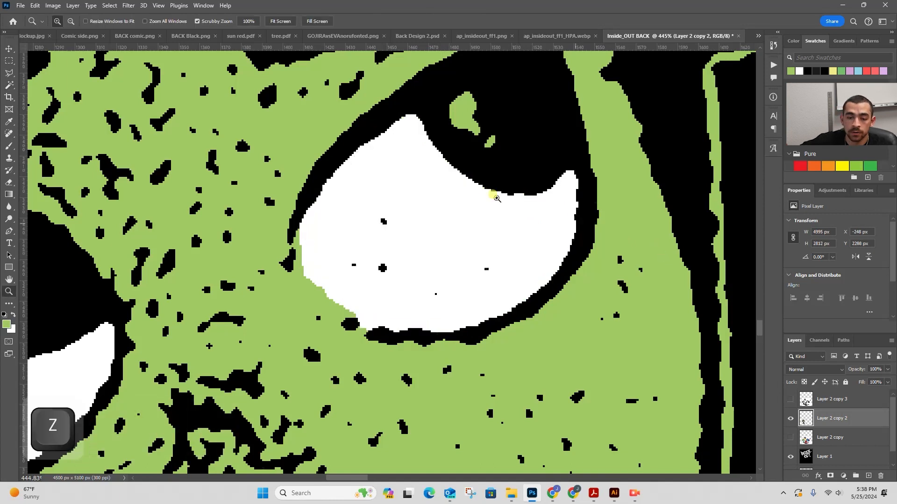
Display the colour Layer 2 copy instead of Layer 2 copy 2, make it active and set the Magic Wand tolerance to 80
drag(490, 195, 295, 205)
key(space)
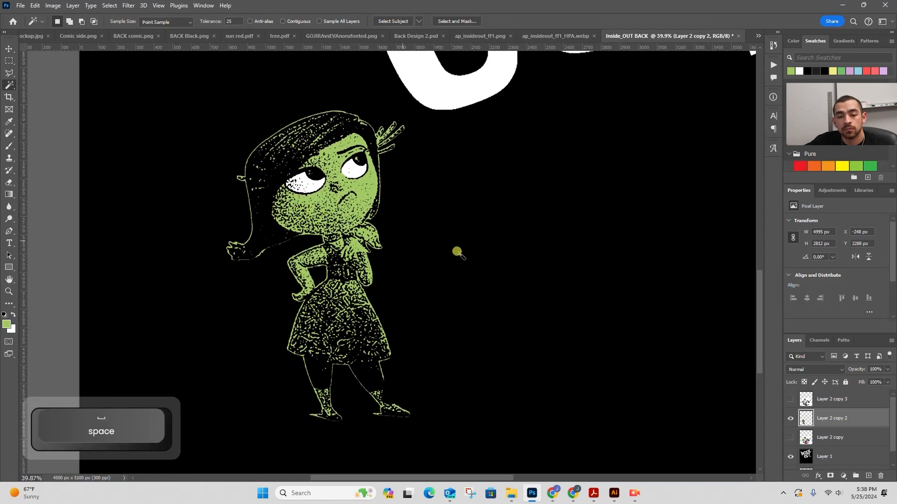
click(790, 437)
click(791, 419)
key(space)
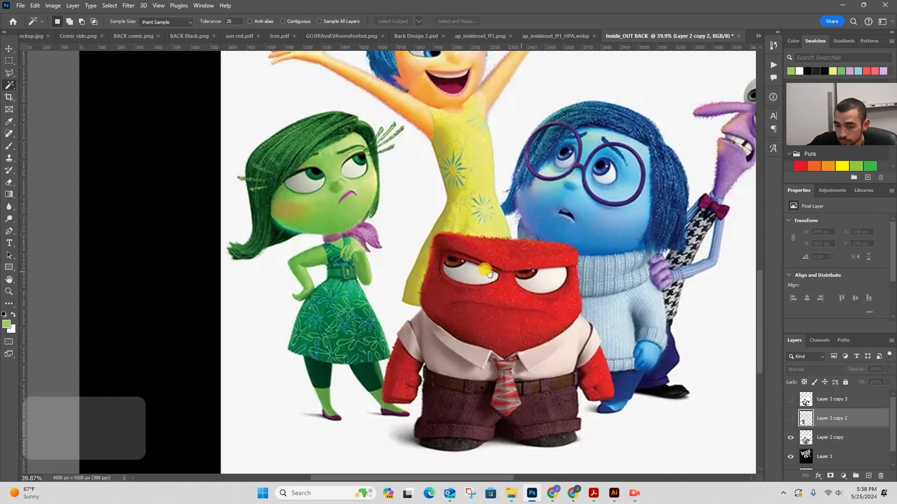
drag(489, 274, 453, 218)
key(z)
key(space)
drag(391, 265, 364, 231)
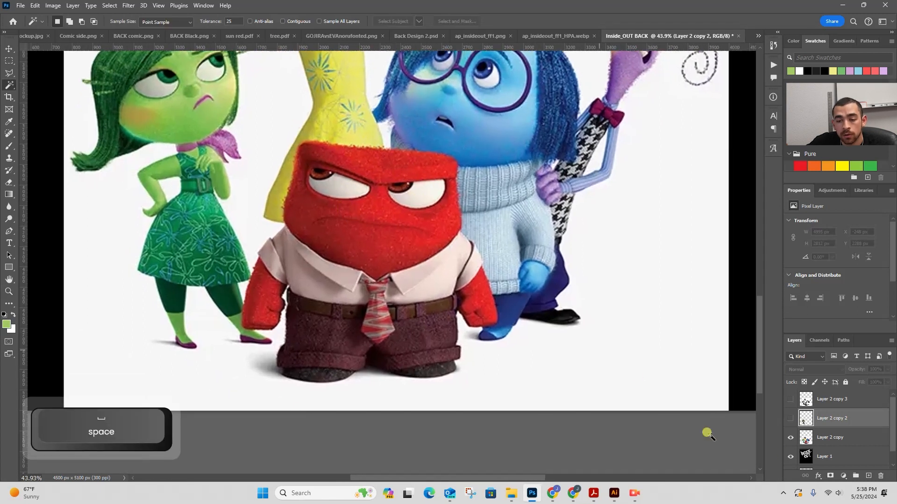
click(871, 438)
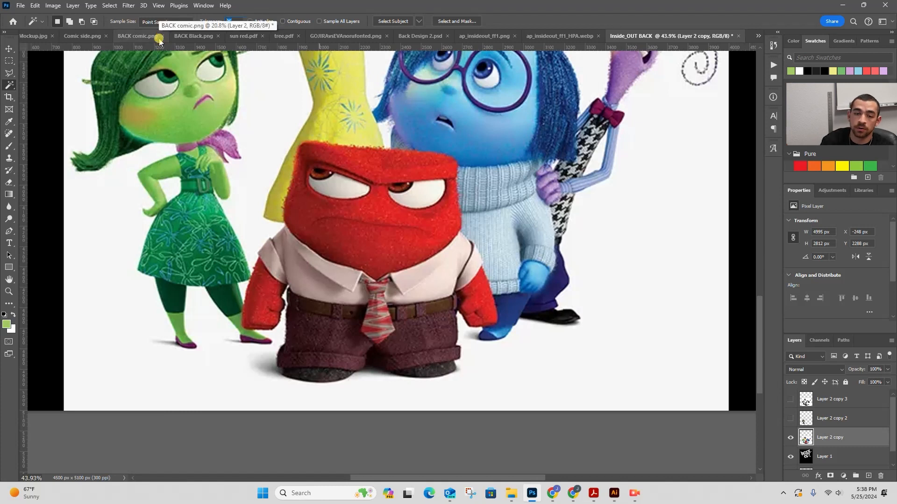
key(Return)
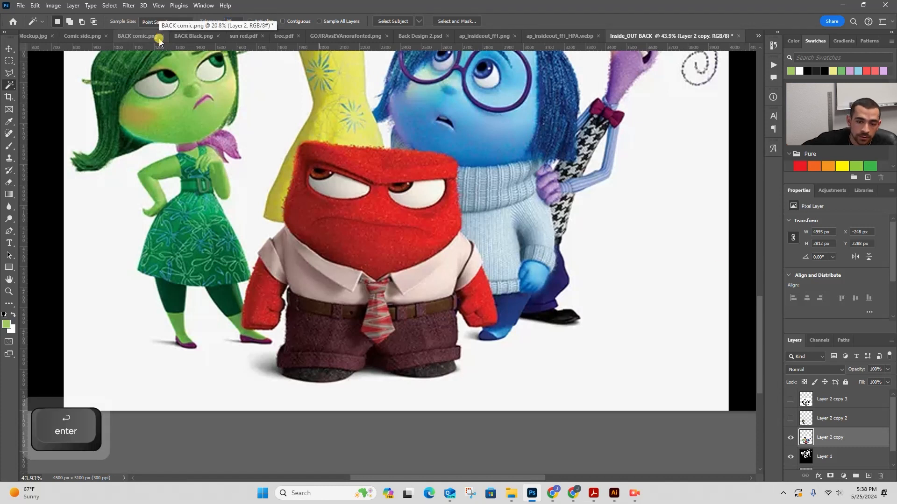
Select the red character's face, arms and trousers with the contiguous Magic Wand, undoing the attempt to add the shirt
drag(406, 159, 393, 172)
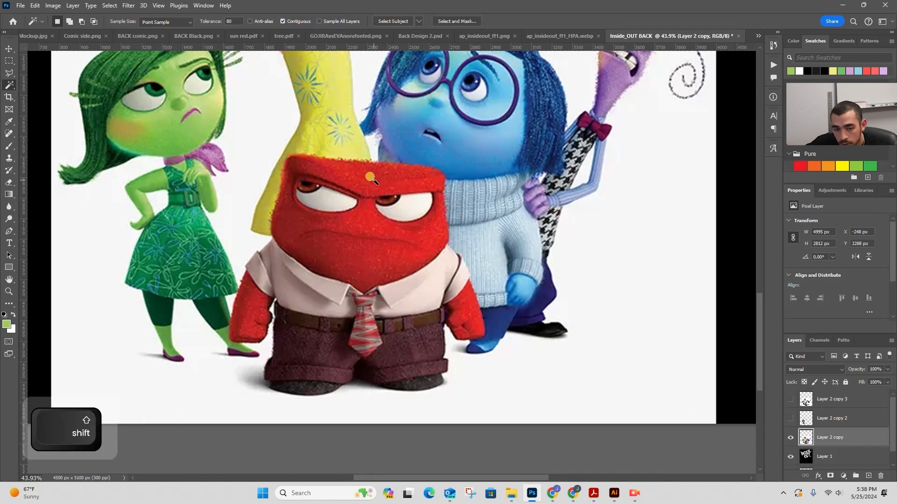
shift+click(369, 177)
shift+click(322, 286)
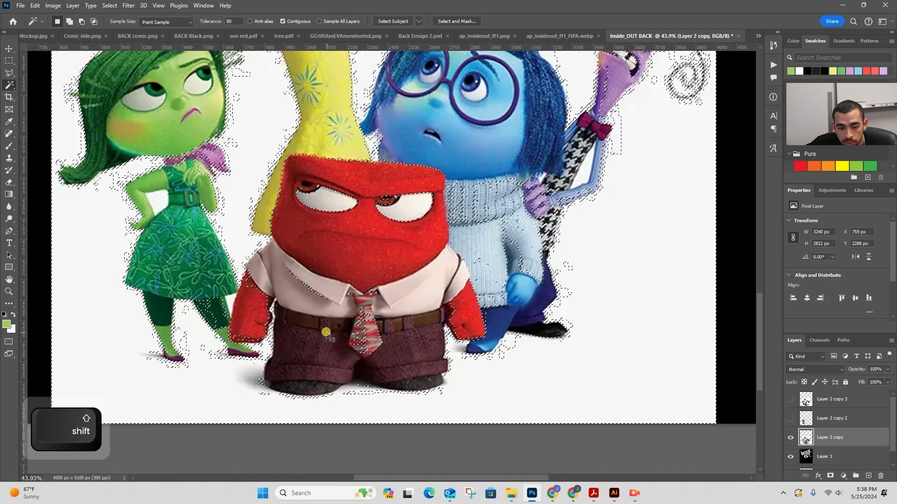
key(ctrl+z)
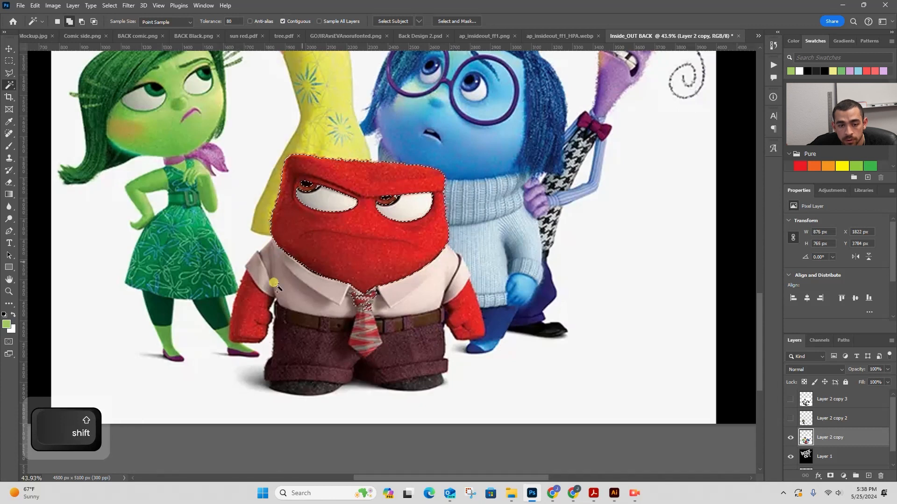
shift+click(243, 330)
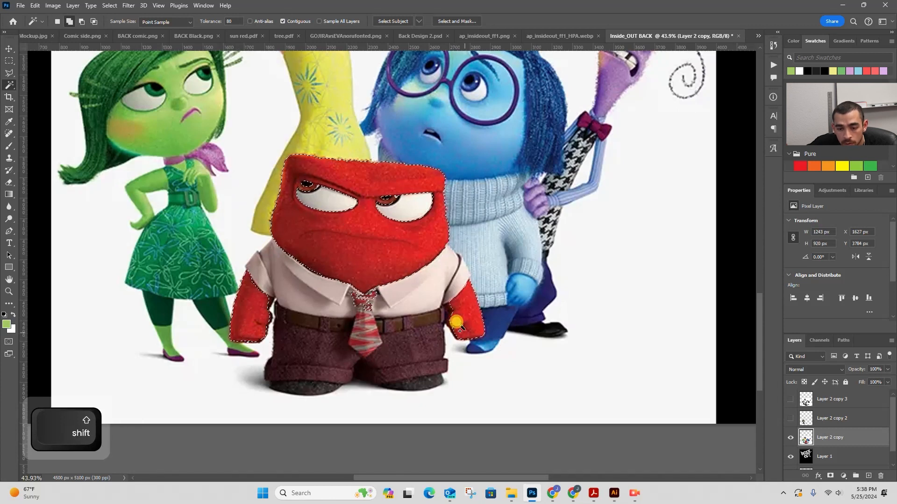
shift+click(426, 353)
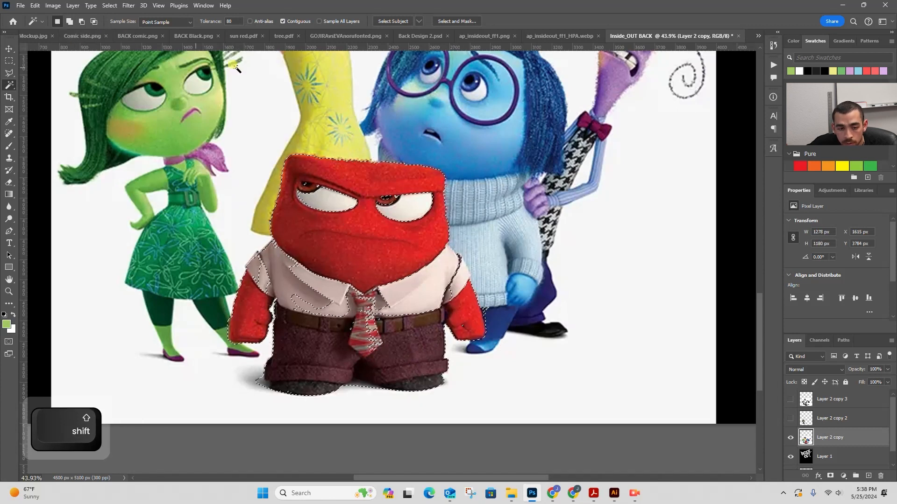
Set the Magic Wand tolerance to 25 and add the red character's shirt and collar areas to the selection
text(25)
key(Return)
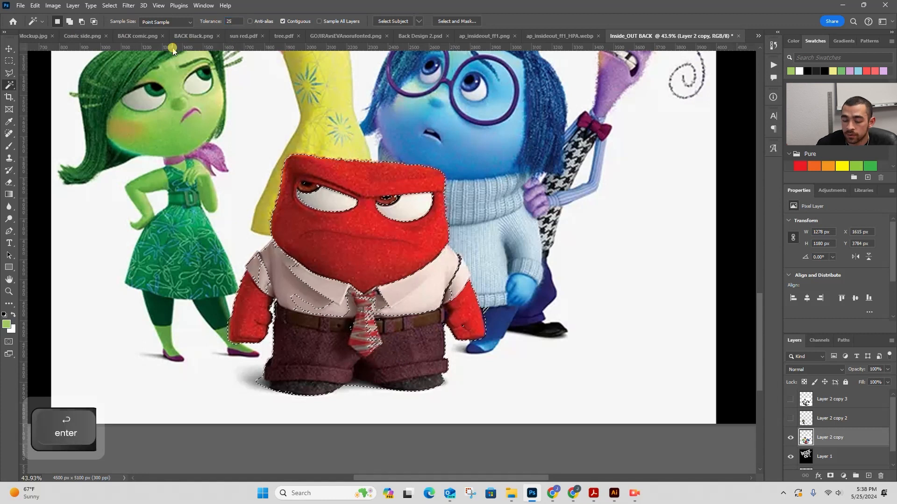
key(shift)
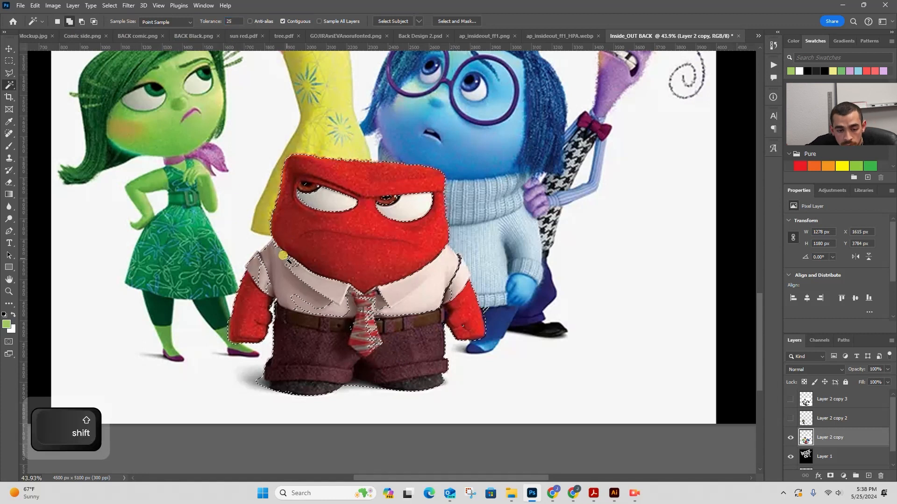
shift+click(354, 294)
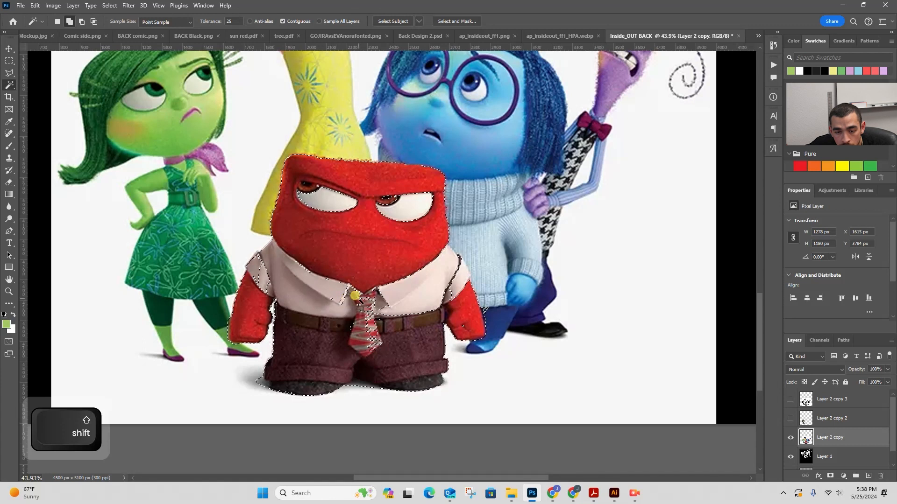
Add the red character's collar, tie, belt and central trouser gaps to the selection with the Polygonal Lasso
key(z)
drag(354, 331, 391, 310)
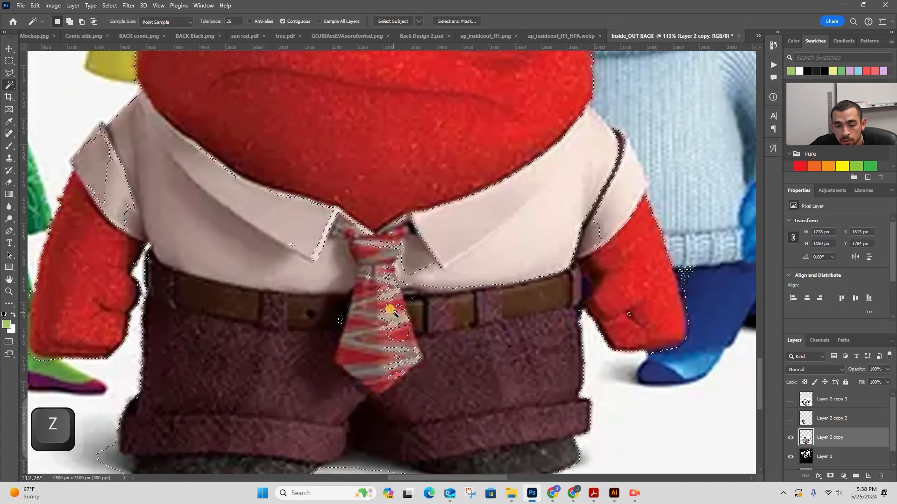
click(9, 72)
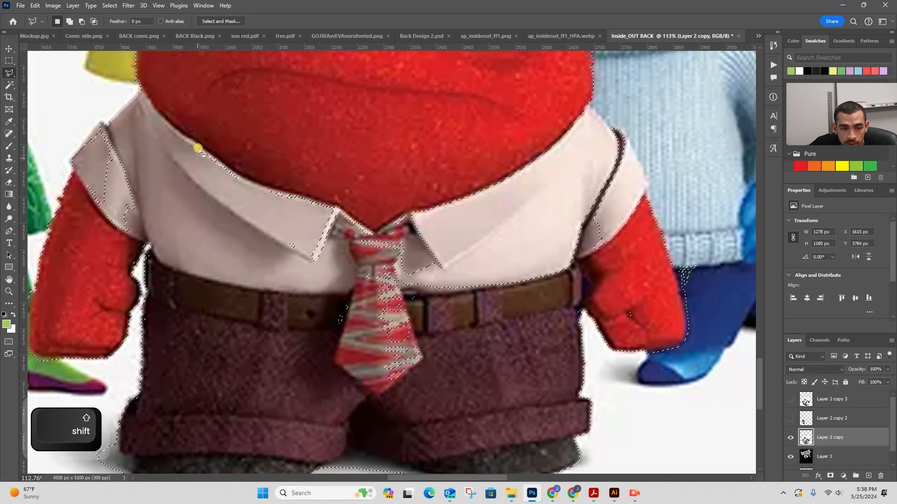
shift+click(183, 133)
click(249, 107)
click(493, 167)
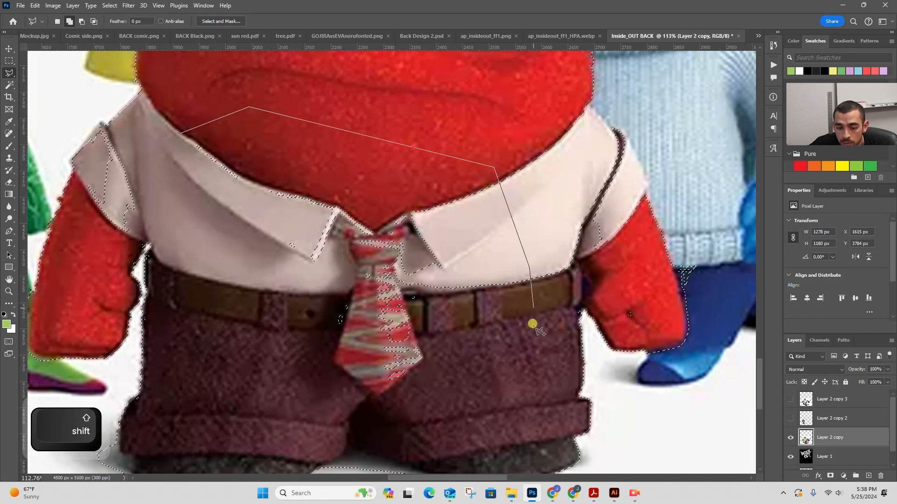
click(529, 269)
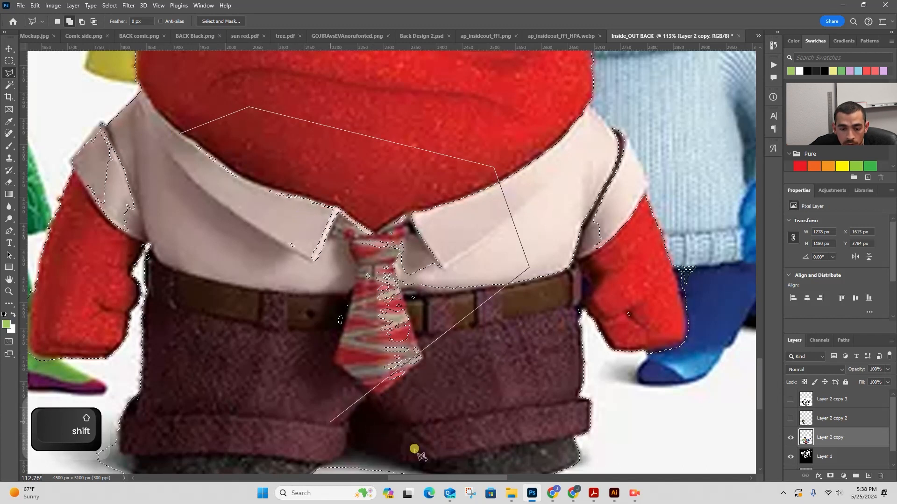
click(436, 427)
click(311, 389)
click(181, 135)
Add the remaining shirt side and the sleeve nearest the blue sweater to the selection with the Magic Wand
drag(350, 318, 285, 321)
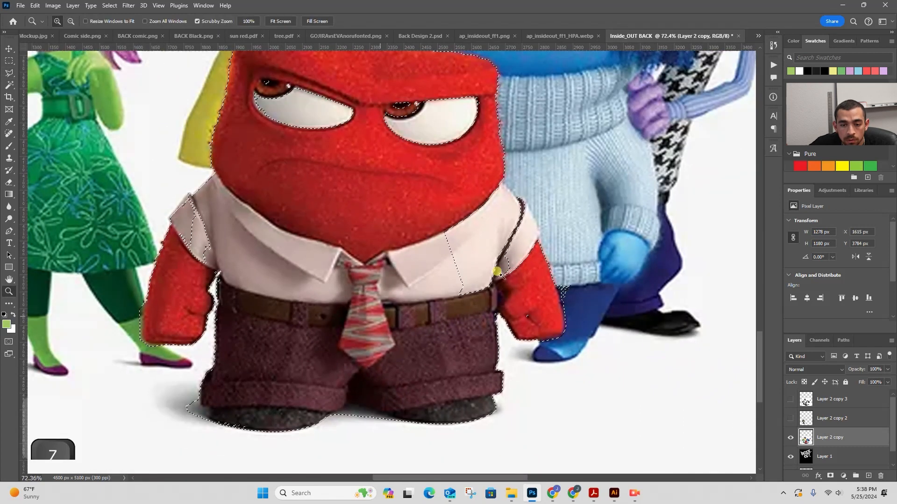
mouse_move(528, 234)
mouse_down()
mouse_move(565, 214)
mouse_move(575, 229)
mouse_up()
click(9, 85)
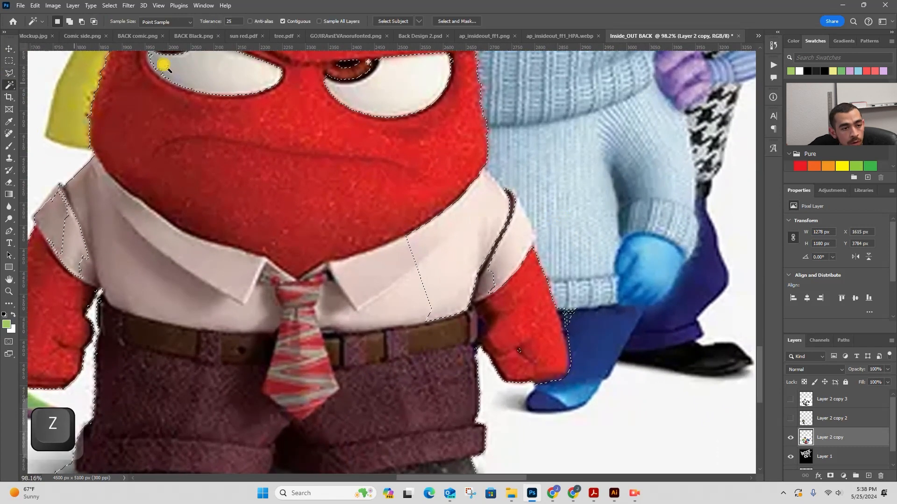
shift+click(442, 317)
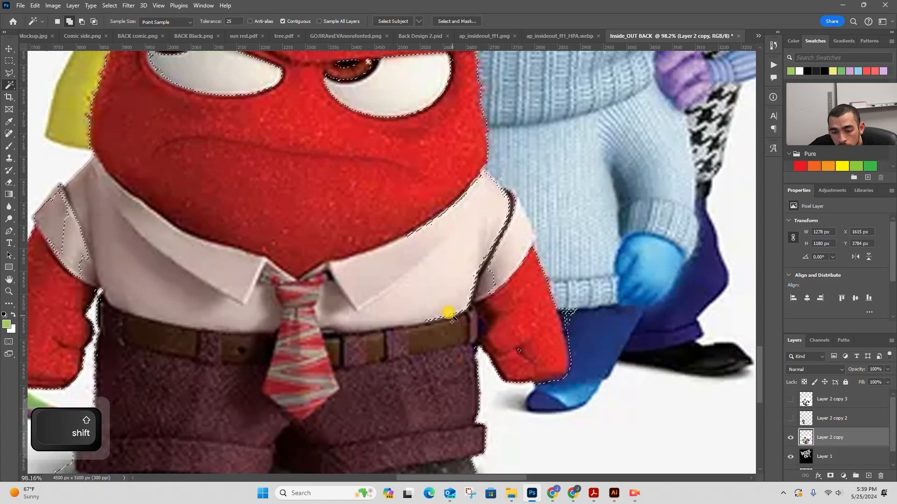
shift+click(474, 322)
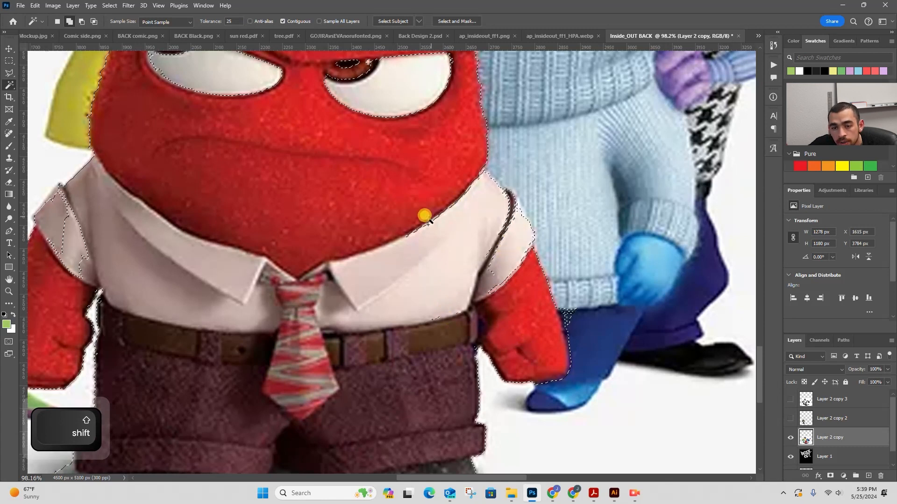
Lasso around both of the red character's eyes to add them to the selection
drag(360, 152, 374, 201)
click(9, 73)
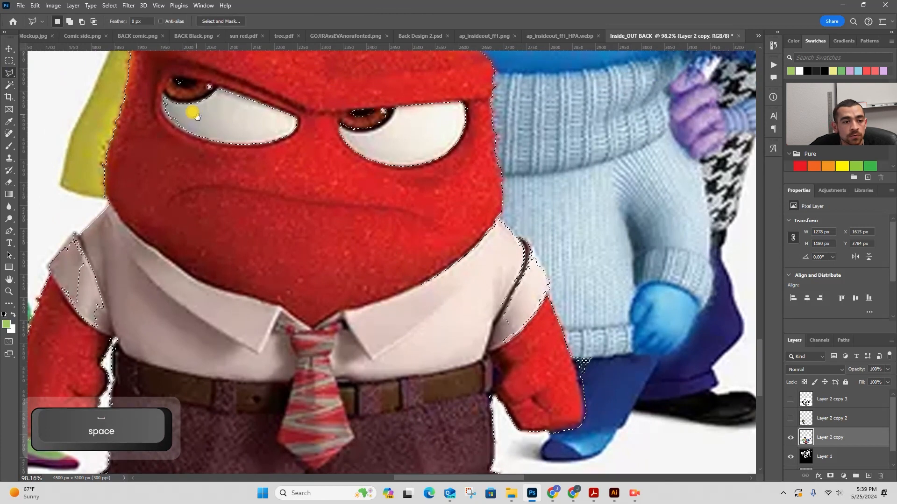
drag(190, 111, 192, 161)
shift+click(154, 170)
click(159, 90)
click(220, 83)
click(473, 135)
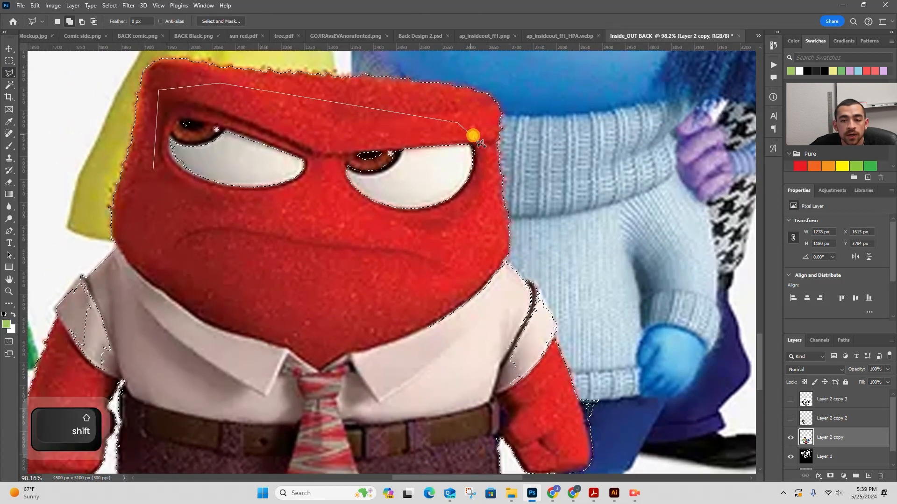
click(470, 205)
double_click(405, 269)
Add the shirt shoulder and dark armhole seam beside the blue sweater to the selection with the Polygonal Lasso
key(z)
drag(428, 258, 416, 255)
drag(542, 359, 559, 334)
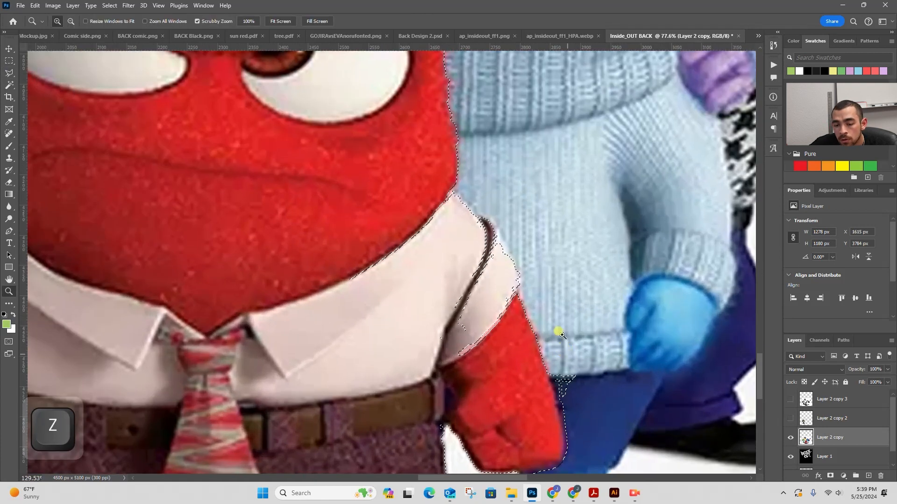
drag(499, 250, 448, 229)
key(z)
drag(433, 184, 458, 170)
shift+click(380, 150)
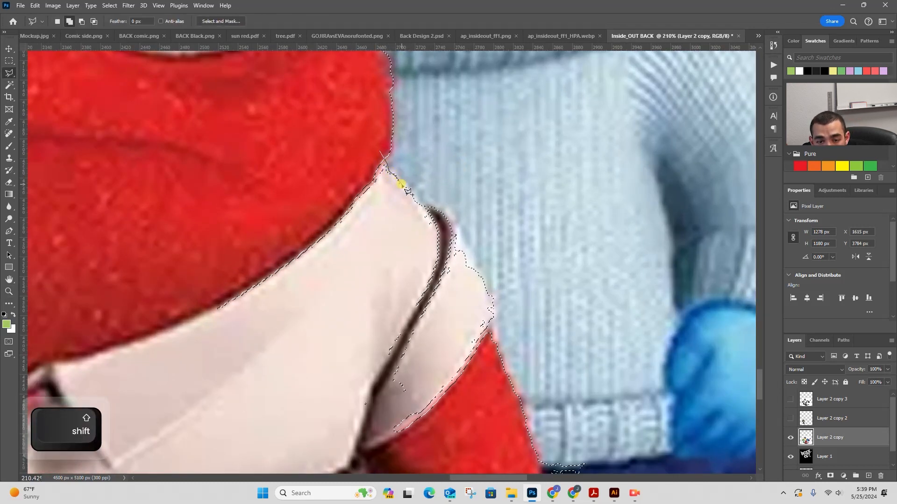
shift+click(426, 208)
click(456, 235)
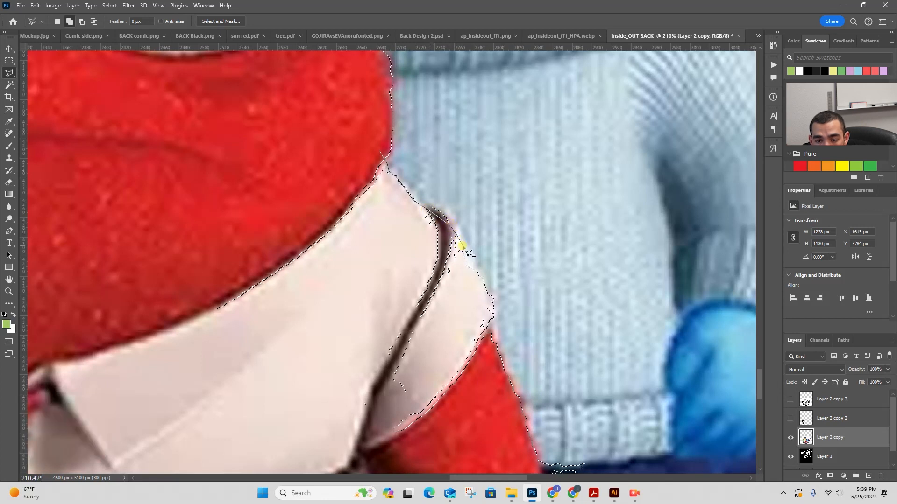
click(422, 412)
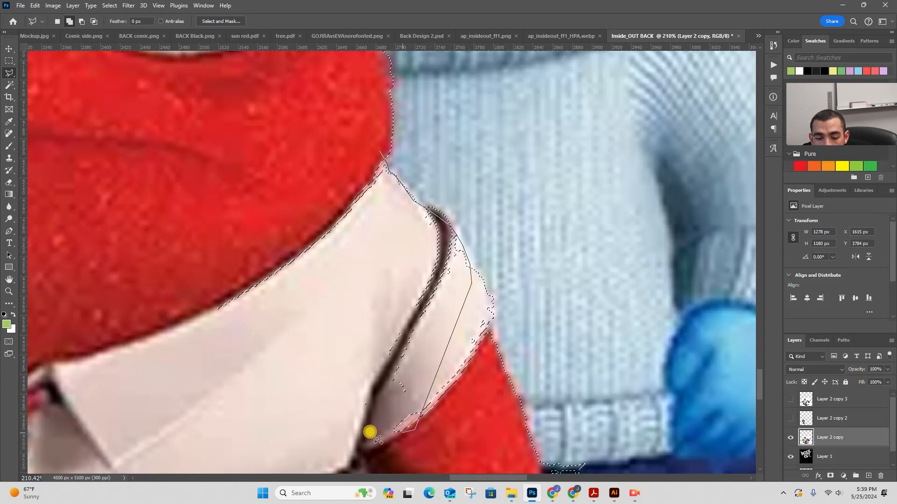
click(191, 367)
ctrl+click(229, 266)
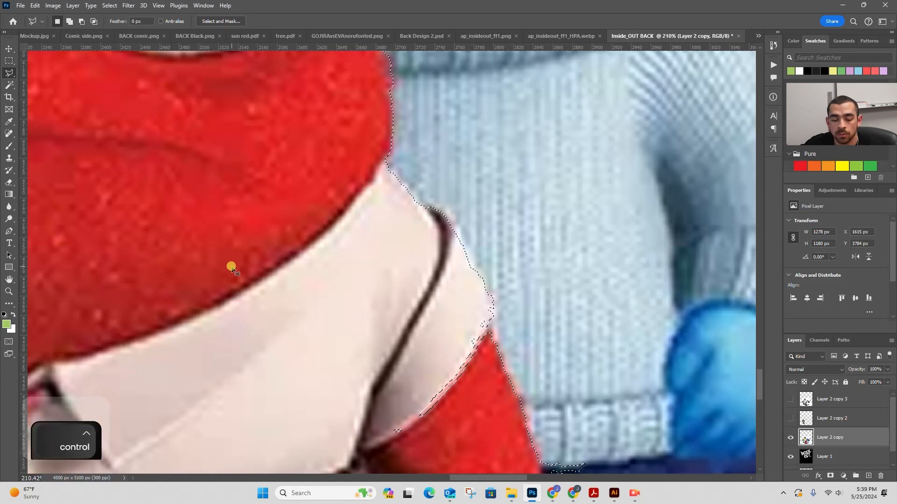
Check the shoulder outline with the selection edges hidden and shown, and lasso the seam's outer corner into the selection
key(ctrl+h)
key(ctrl+h)
key(ctrl+h)
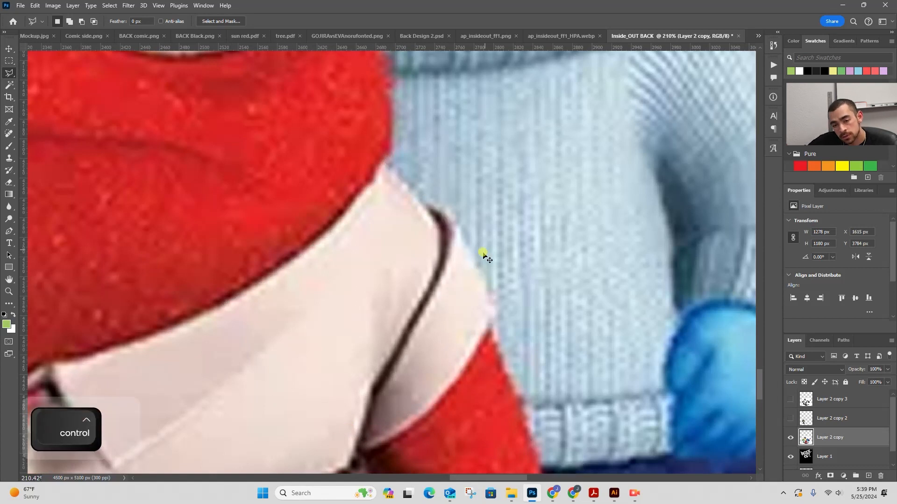
key(ctrl+h)
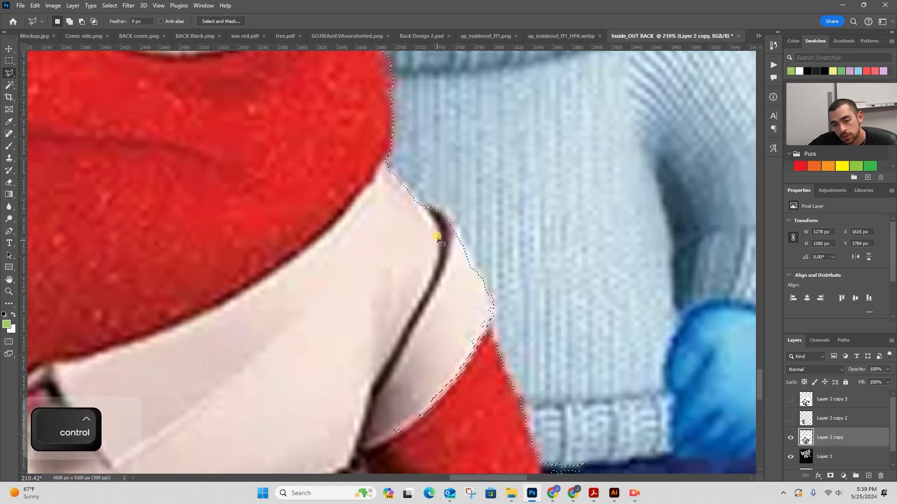
key(ctrl+h)
key(ctrl+h)
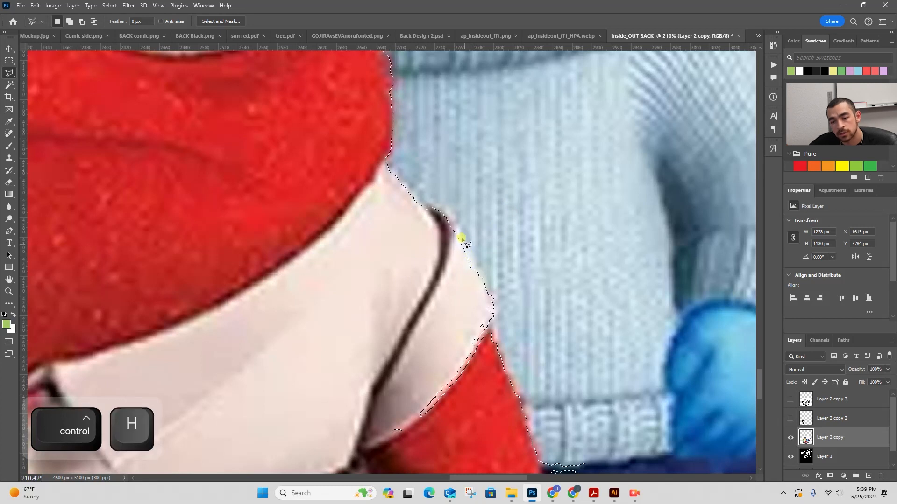
shift+click(425, 208)
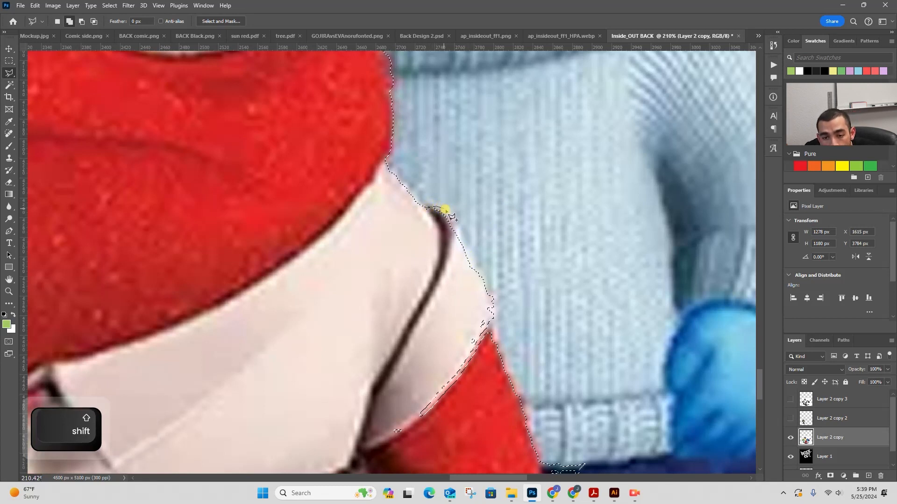
double_click(418, 275)
Lasso the outer edge and cuff of the sleeve beside the blue sweater into the selection
drag(361, 224, 232, 118)
shift+click(329, 126)
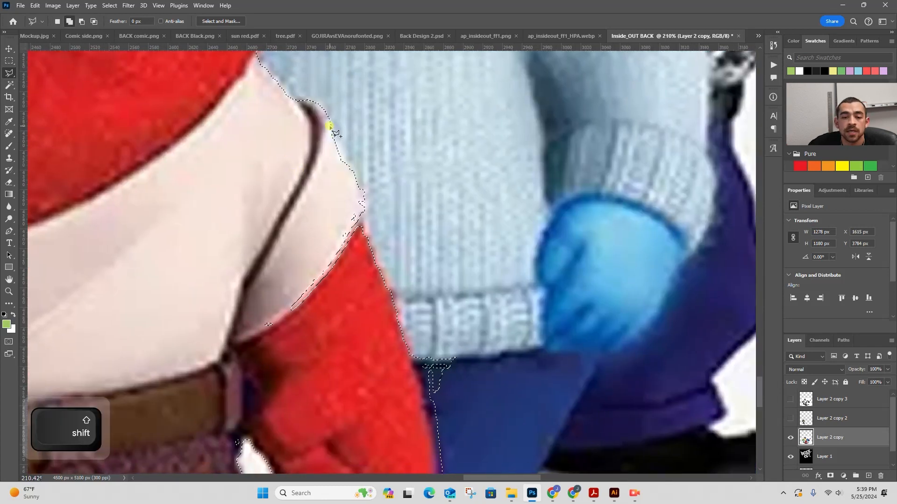
click(356, 185)
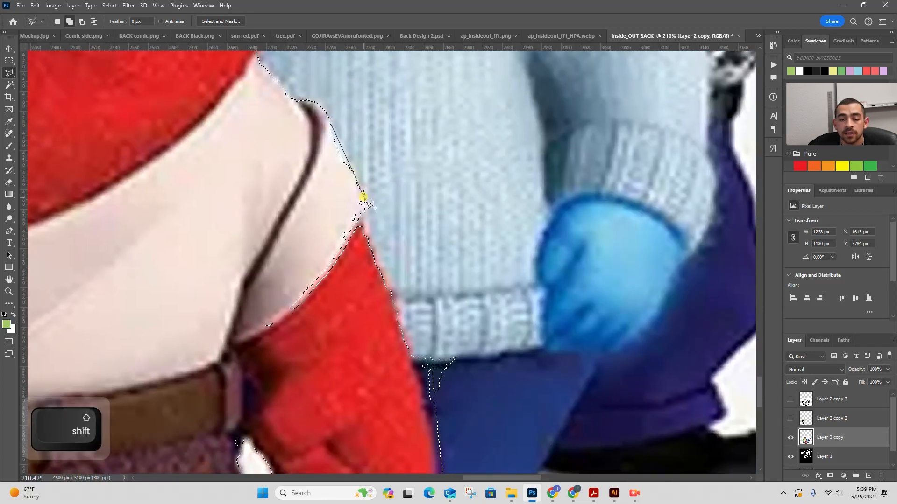
click(362, 228)
click(349, 290)
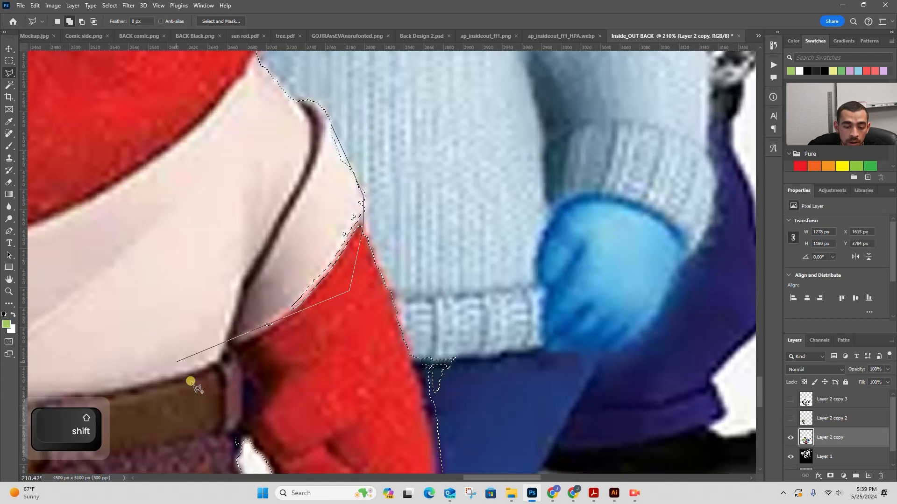
click(208, 385)
double_click(294, 192)
Subtract the strip of blue trousers beside the red character's arm and fist from the selection with the Polygonal Lasso
mouse_move(294, 193)
mouse_down()
mouse_move(266, 279)
mouse_move(233, 209)
mouse_up()
scroll(348, 228, up, 3)
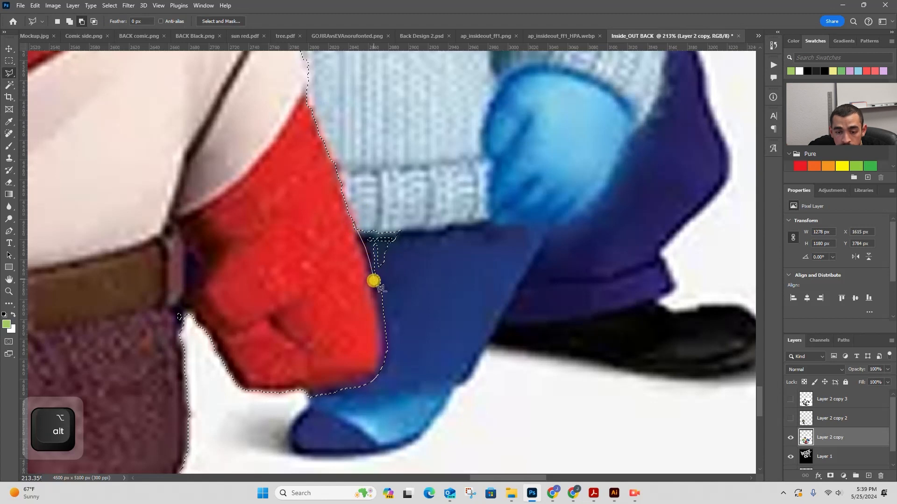
click(378, 388)
click(504, 392)
double_click(423, 170)
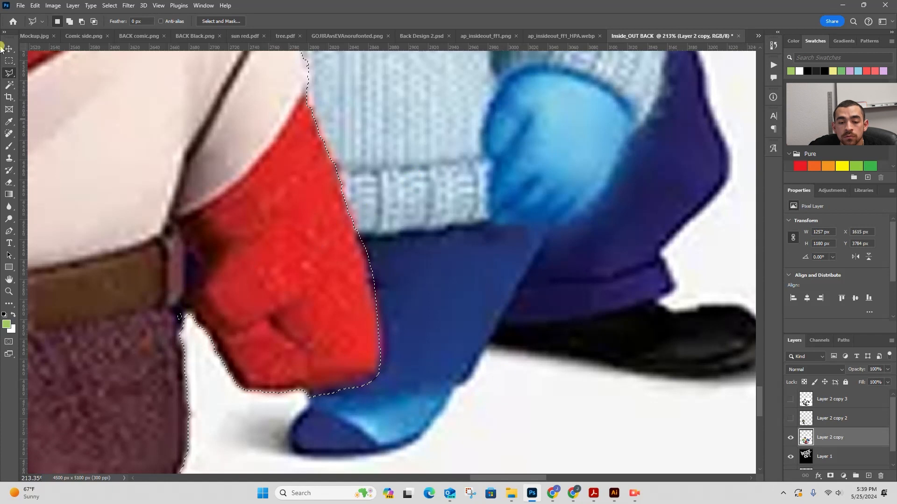
Refine the selection with the Magic Wand, subtracting below the fist and adding the small gap beside the belt
click(9, 85)
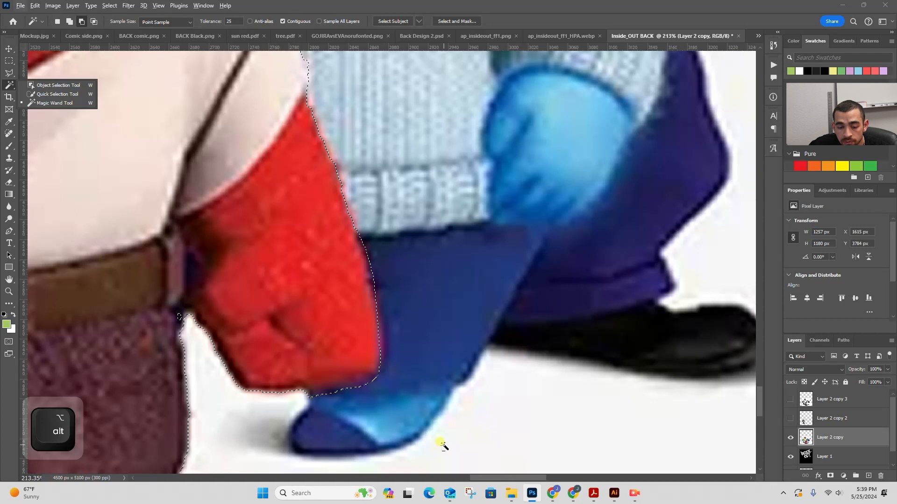
alt+click(328, 406)
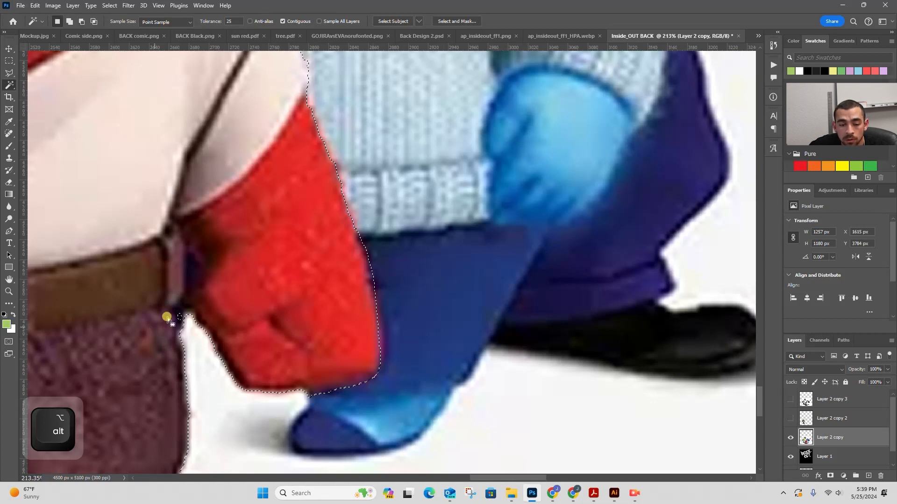
shift+click(175, 310)
Examine the selection outline around the red character's trouser legs and both shoes
key(z)
drag(187, 312, 140, 315)
key(space)
drag(216, 291, 296, 134)
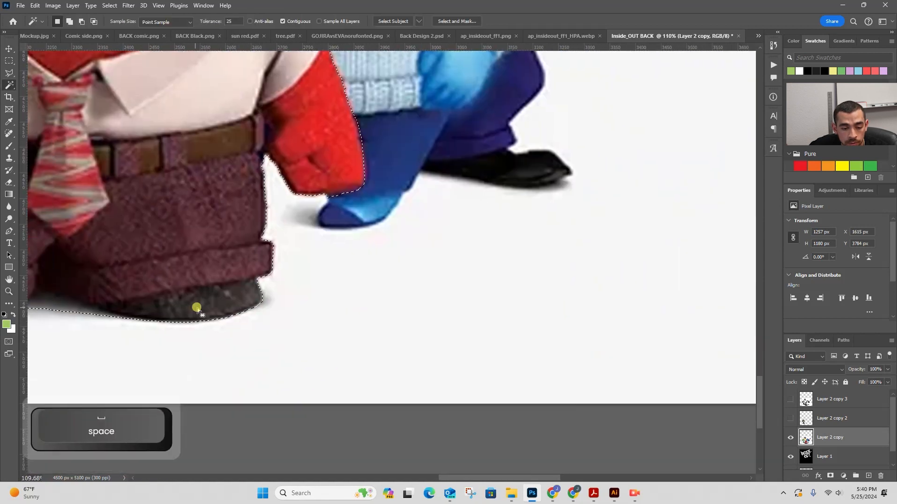
key(z)
drag(196, 309, 328, 299)
key(space)
drag(381, 270, 698, 270)
key(z)
drag(451, 264, 279, 280)
key(space)
drag(189, 279, 250, 304)
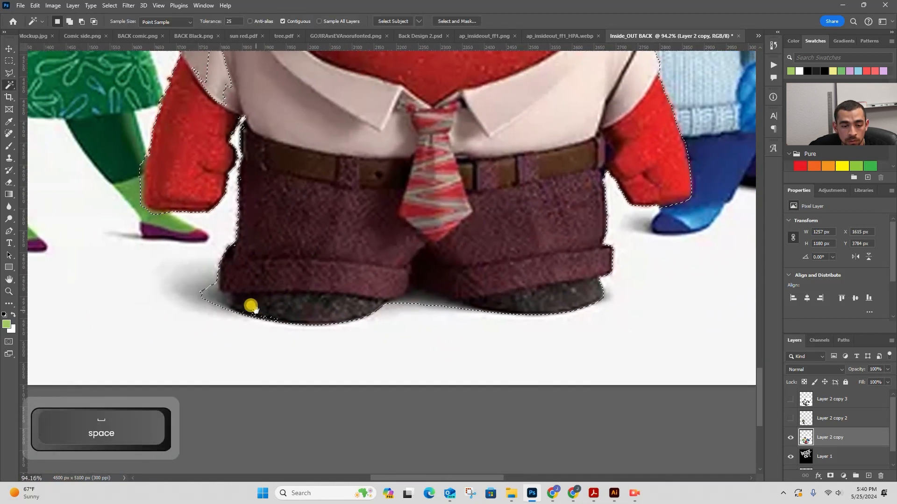
Display and activate Layer 2 copy 2, turn off Contiguous and subtract the green character's black and green pixels from the selection
click(791, 418)
click(852, 425)
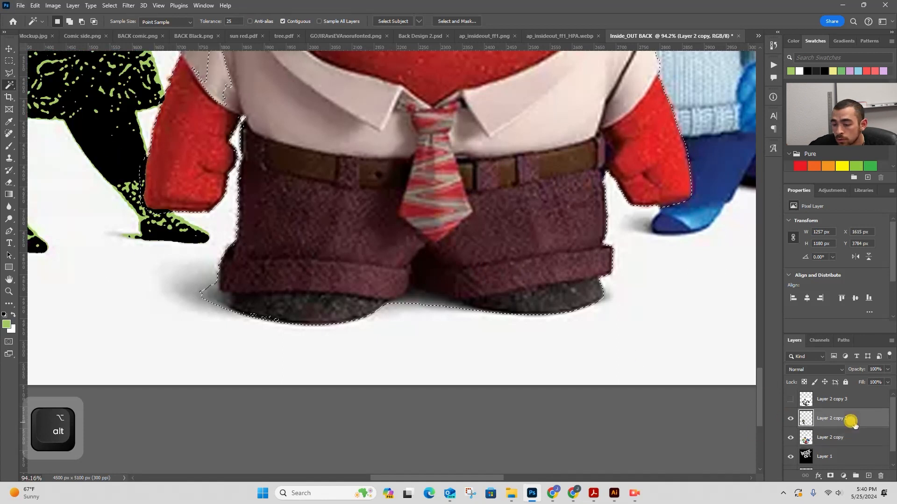
click(282, 22)
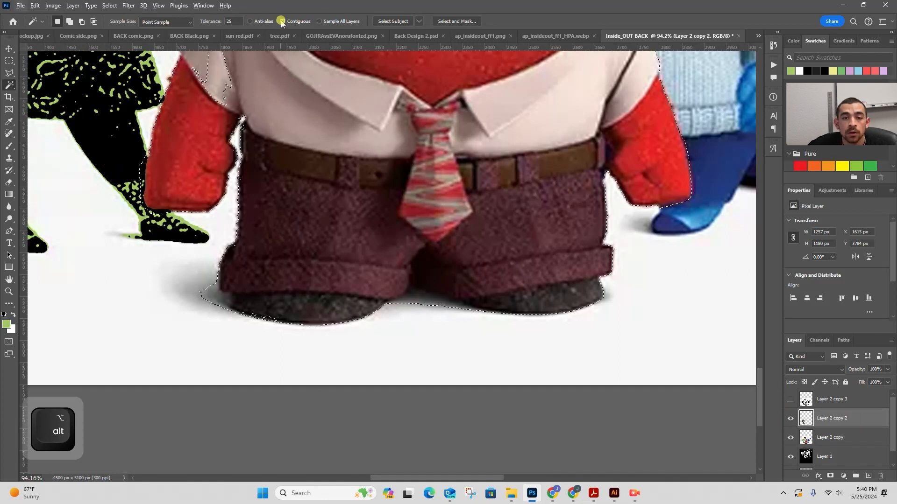
alt+click(114, 168)
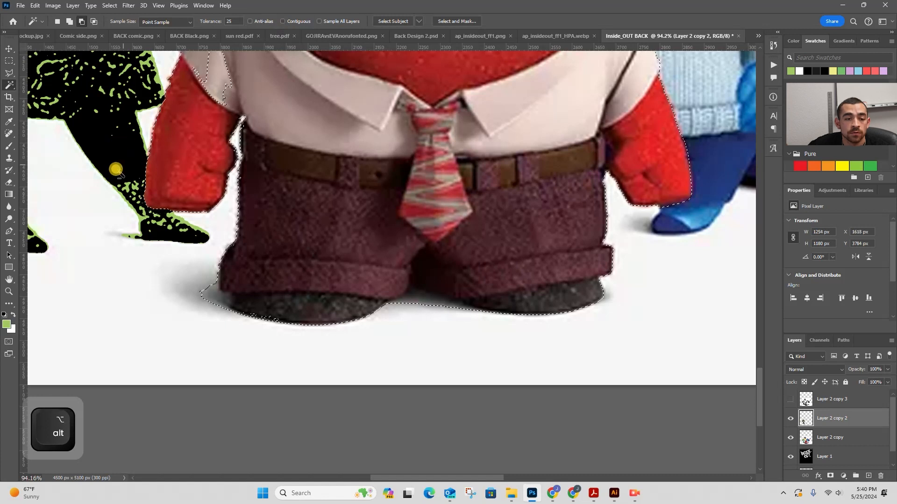
key(z)
drag(94, 173, 117, 180)
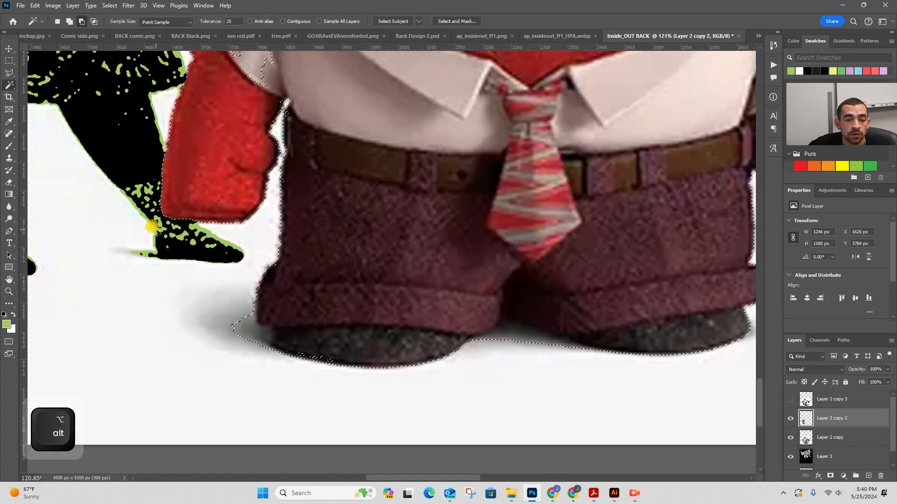
alt+click(189, 214)
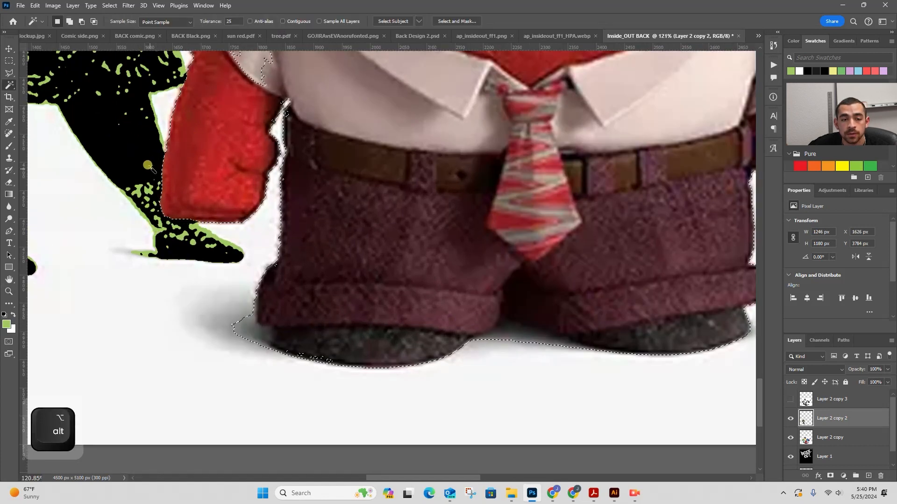
Hide Layer 2 copy 2 and activate the colour layer, Layer 2 copy, at the red character's sleeve
key(space)
drag(250, 121, 274, 252)
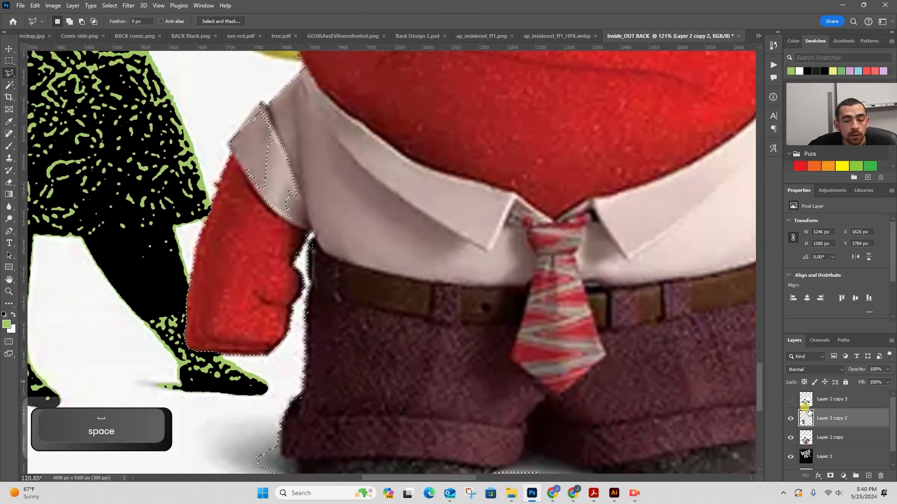
click(790, 418)
key(z)
drag(261, 130, 280, 130)
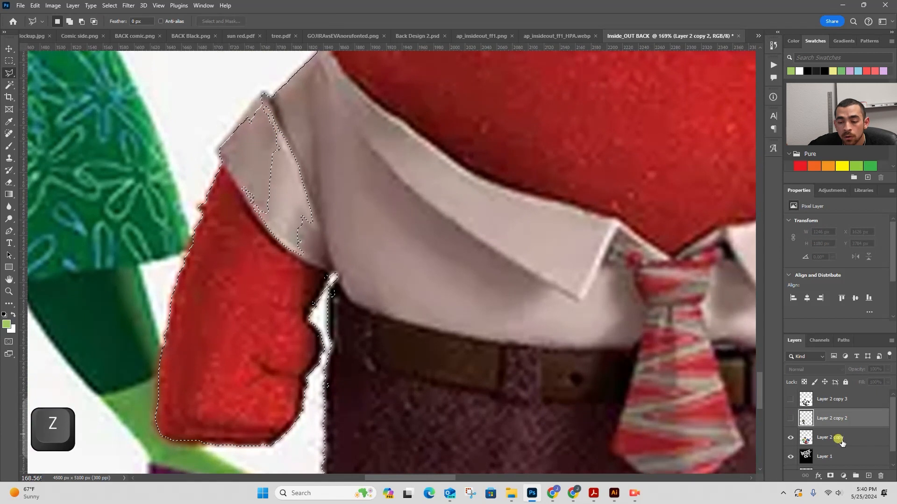
click(836, 437)
Add the unselected shirt sleeve and upper arm area beside the green character to the selection with the Polygonal Lasso
key(l)
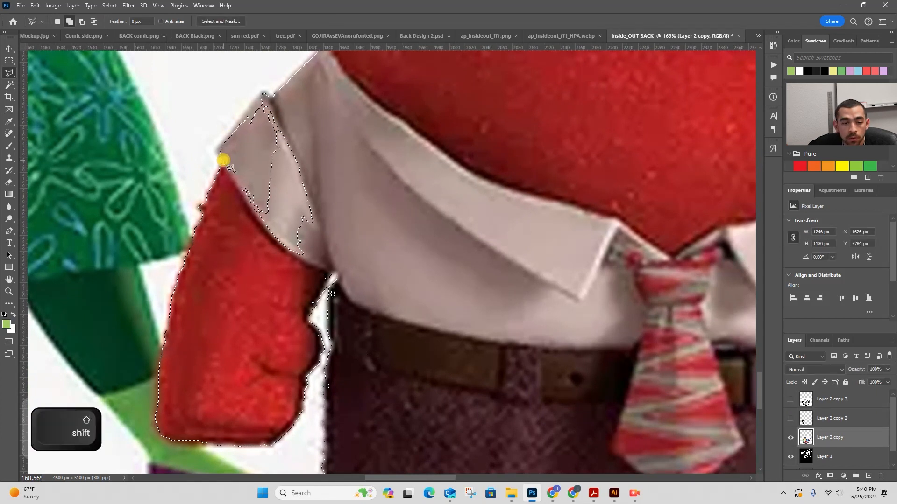
click(230, 132)
click(229, 133)
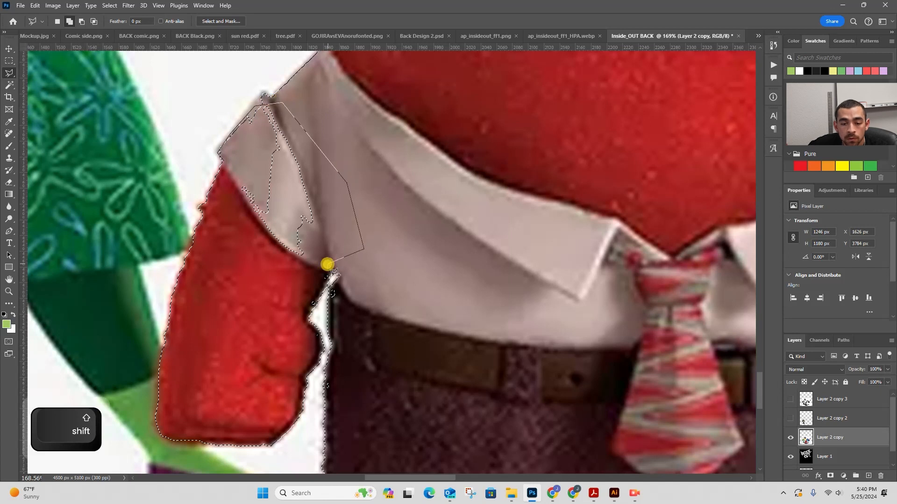
click(317, 303)
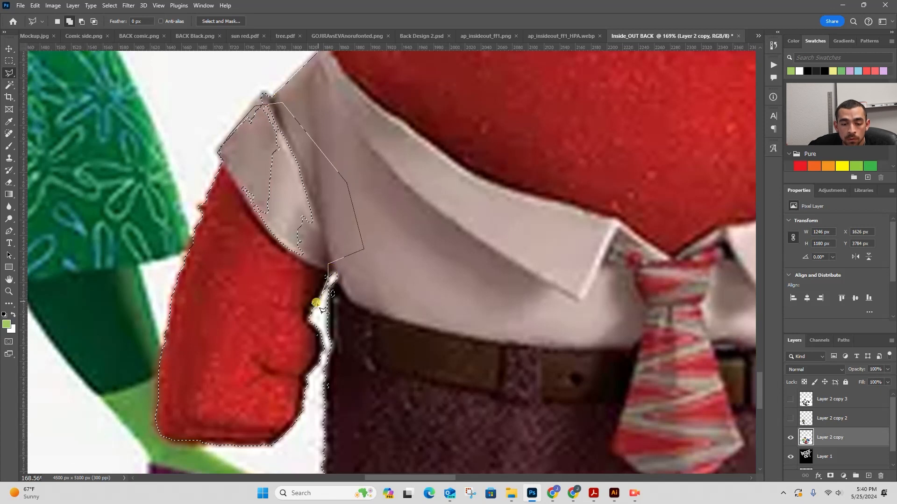
click(281, 313)
click(159, 284)
double_click(218, 202)
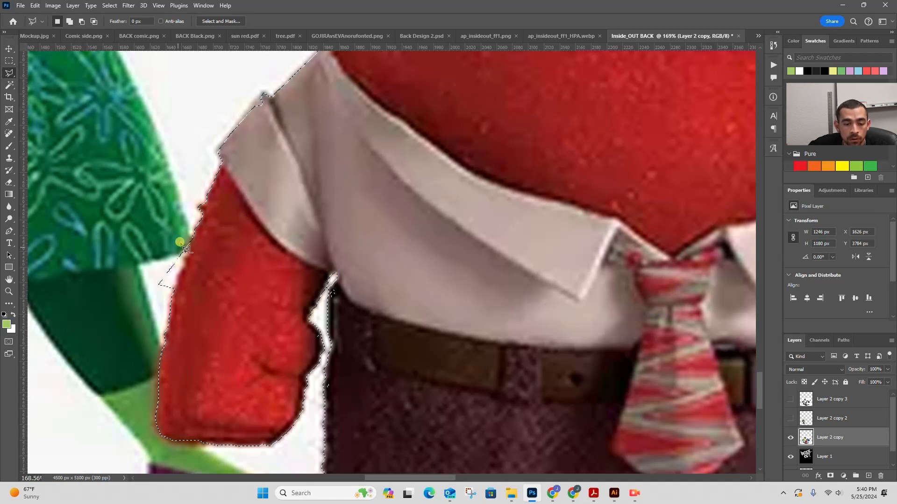
Turn on Contiguous for the Magic Wand and subtract the white sliver outside the red arm from the selection
key(w)
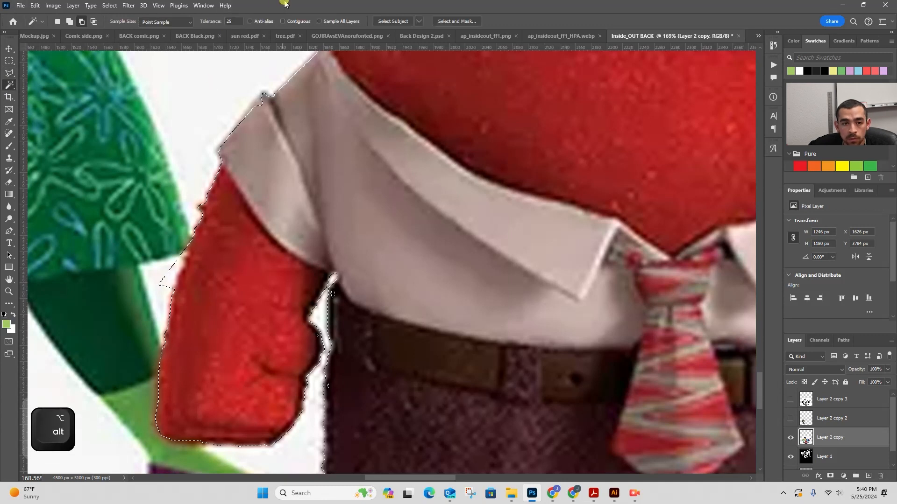
click(282, 22)
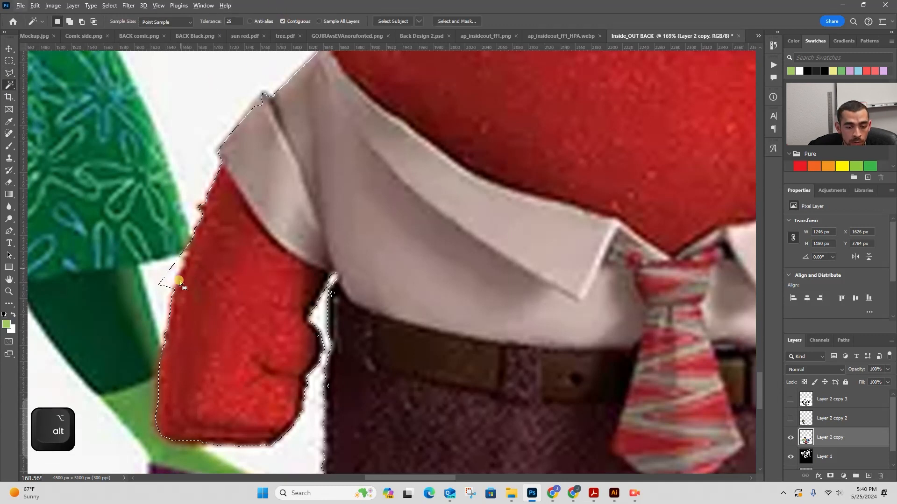
alt+click(160, 282)
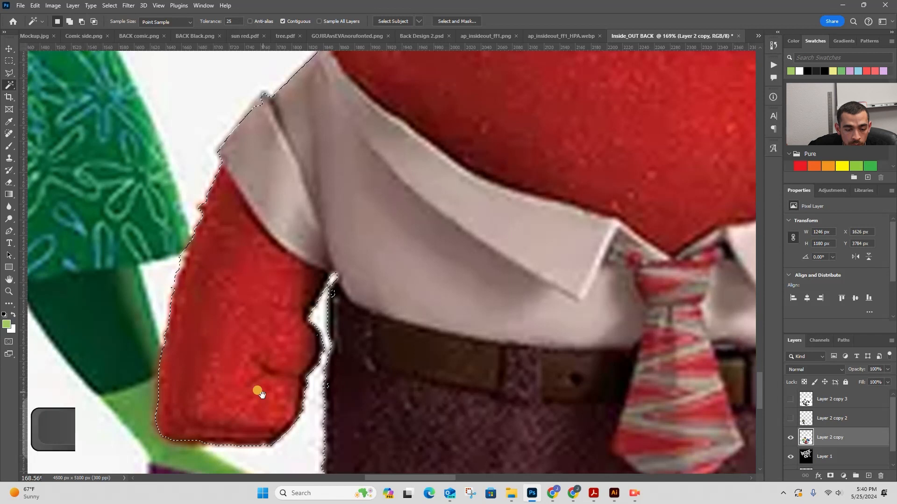
Add the missed outer edge of the shirt sleeve near the shoulder seam to the selection with the Polygonal Lasso
drag(260, 390, 218, 321)
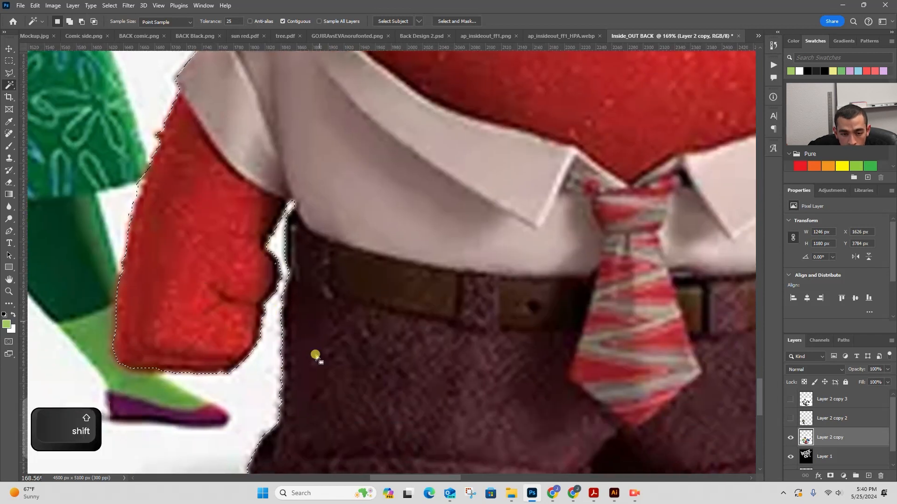
drag(313, 382, 288, 156)
key(z)
drag(284, 144, 245, 135)
drag(242, 128, 274, 300)
key(z)
drag(276, 108, 306, 107)
drag(217, 80, 268, 89)
click(9, 73)
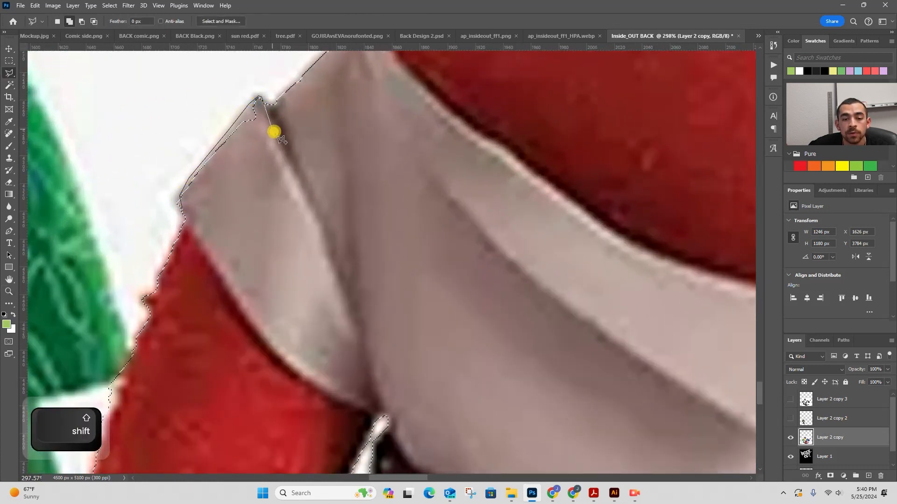
double_click(265, 189)
Add the missed edge pixels along the top of the red head, below the yellow dress, to the selection with the Magic Wand
key(z)
drag(293, 125, 263, 134)
drag(324, 119, 271, 122)
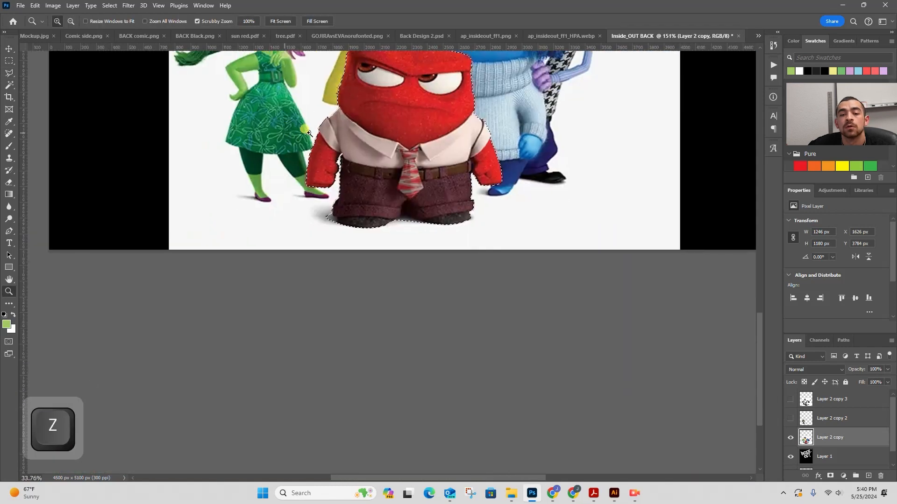
mouse_move(345, 108)
mouse_down()
mouse_move(267, 211)
mouse_move(277, 216)
mouse_up()
key(z)
drag(293, 145, 309, 149)
key(z)
drag(379, 153, 421, 150)
key(z)
drag(298, 166, 327, 168)
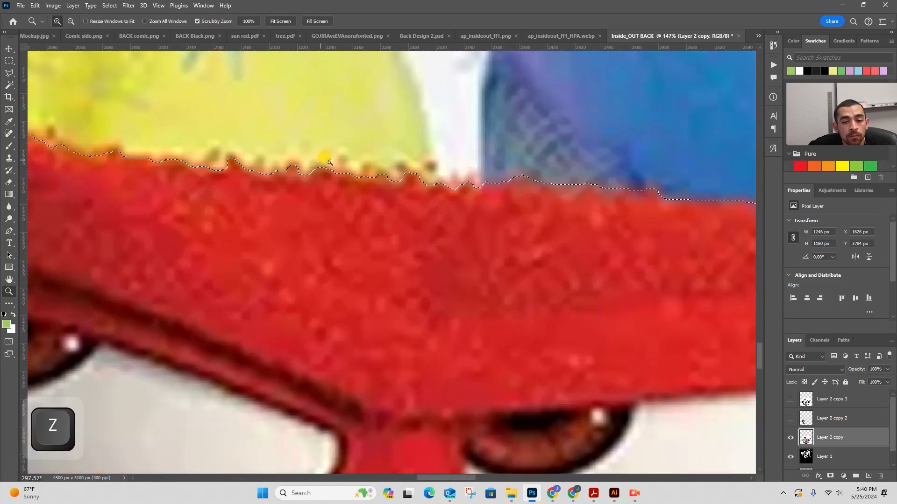
drag(433, 148, 441, 149)
key(w)
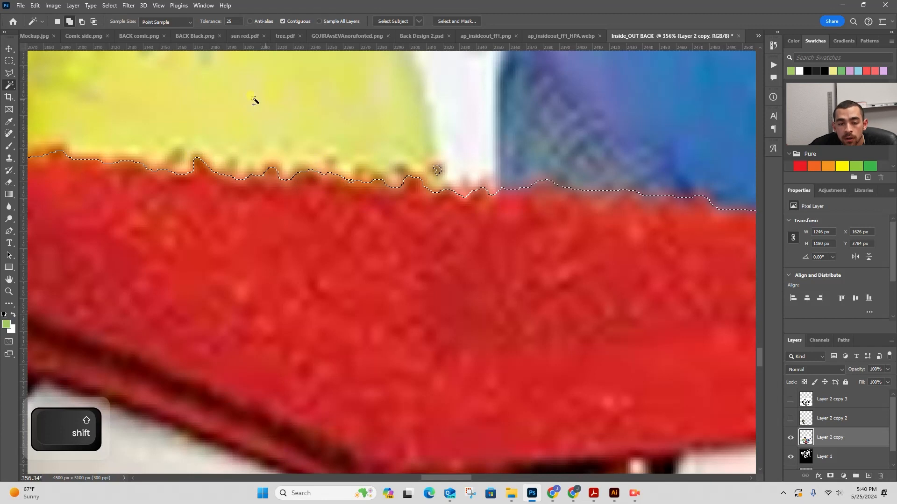
drag(430, 205, 651, 245)
shift+click(196, 181)
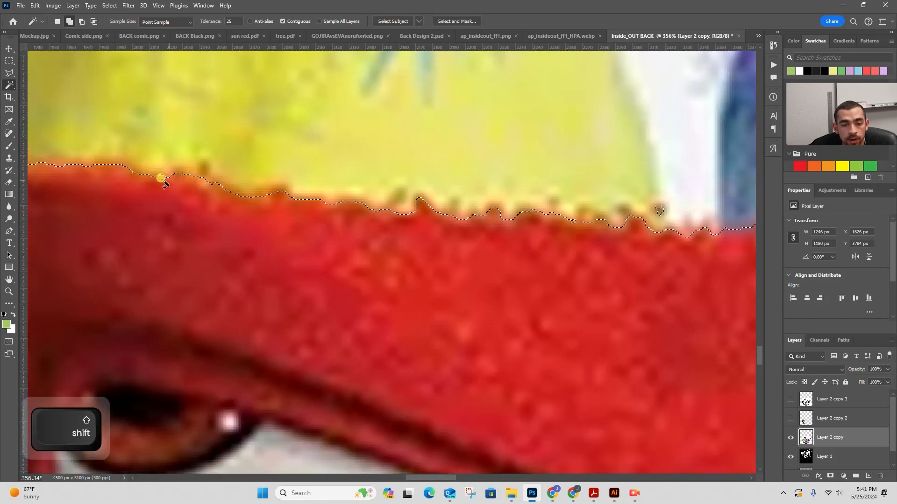
drag(70, 184, 369, 170)
shift+click(348, 140)
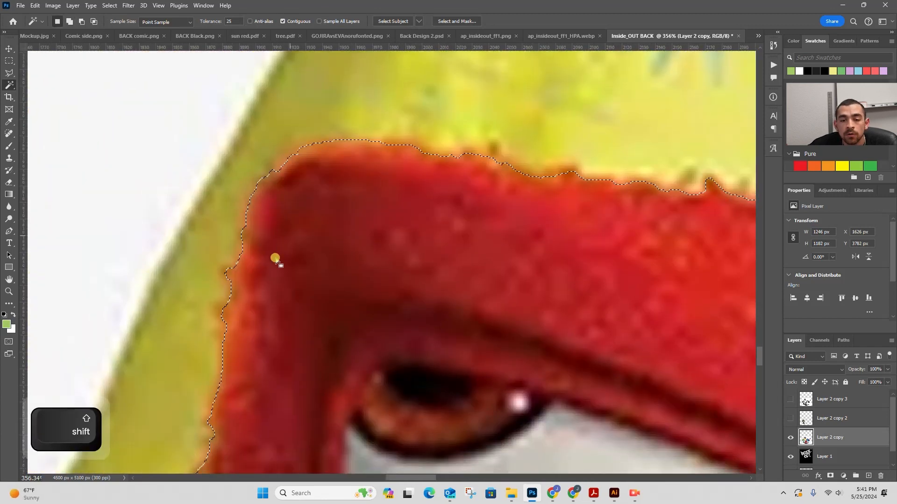
drag(278, 259, 234, 258)
mouse_move(405, 229)
mouse_down()
mouse_move(323, 243)
mouse_move(398, 226)
mouse_up()
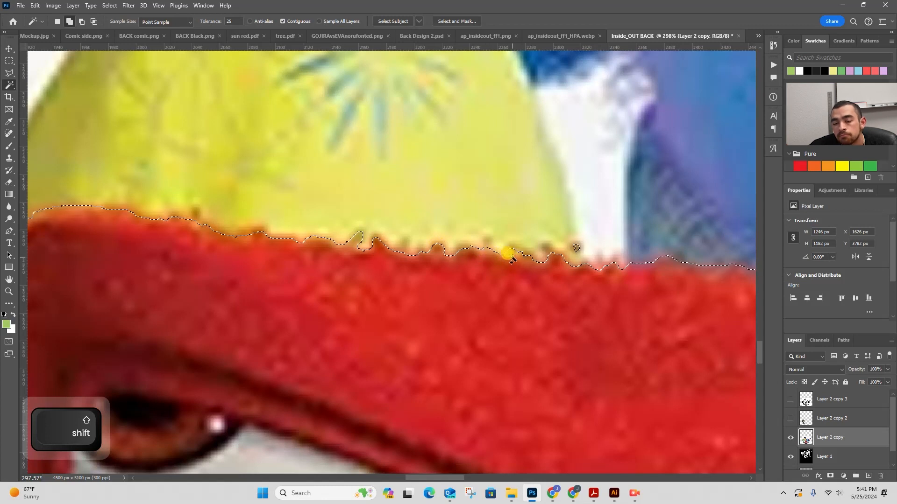
Examine the selection outline around the red character's head, face and body
key(z)
drag(534, 266, 471, 271)
key(space)
drag(663, 271, 419, 236)
key(z)
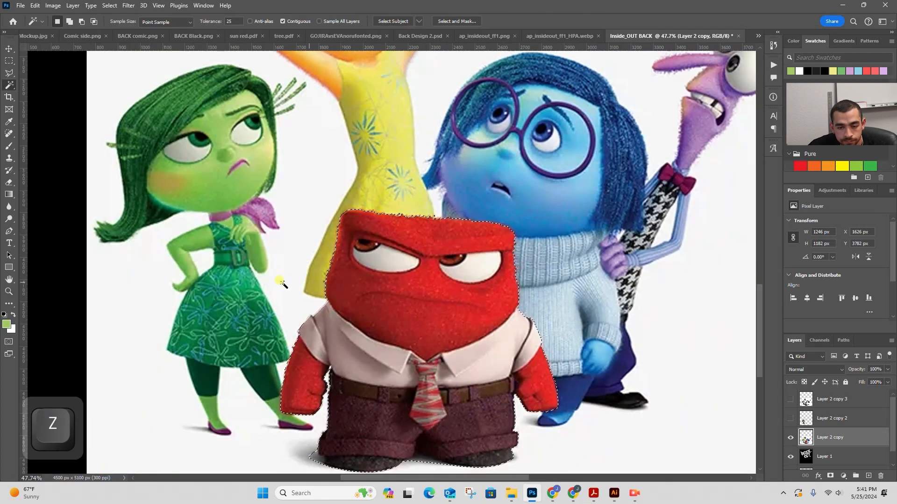
drag(283, 285, 402, 264)
key(w)
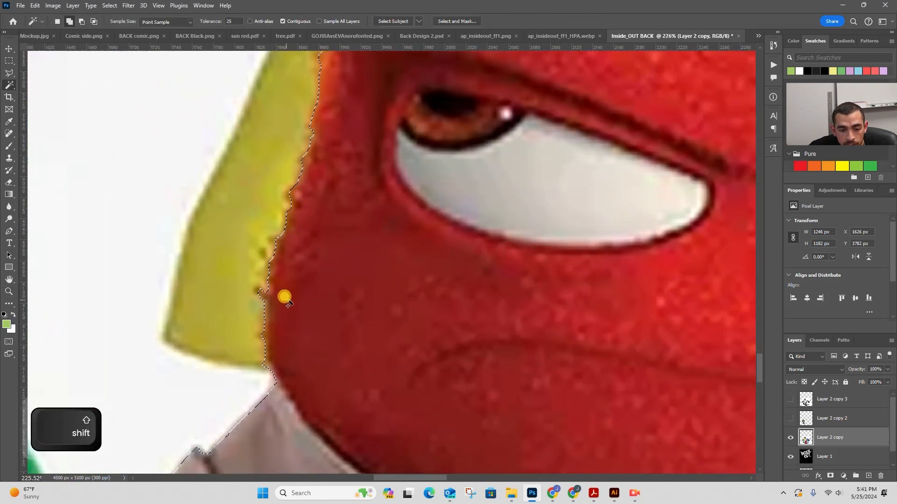
key(z)
drag(315, 235, 276, 229)
key(space)
drag(366, 170, 295, 191)
key(z)
drag(388, 171, 341, 177)
Subtract the grey floor shadow beside the red character's shoe nearest the green character from the selection with the Magic Wand
key(z)
drag(337, 341, 404, 333)
alt+click(279, 306)
alt+click(259, 293)
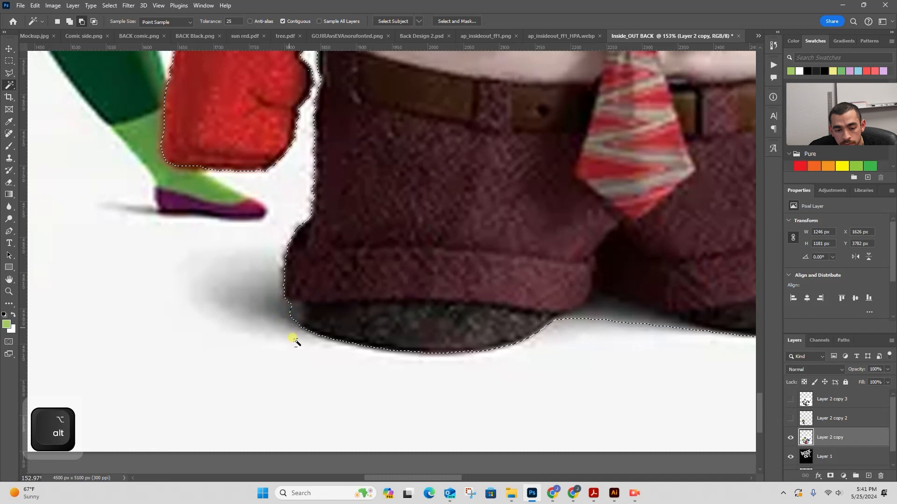
Subtract the floor shadow between the red character's two shoes from the selection with the Polygonal Lasso
alt+click(605, 311)
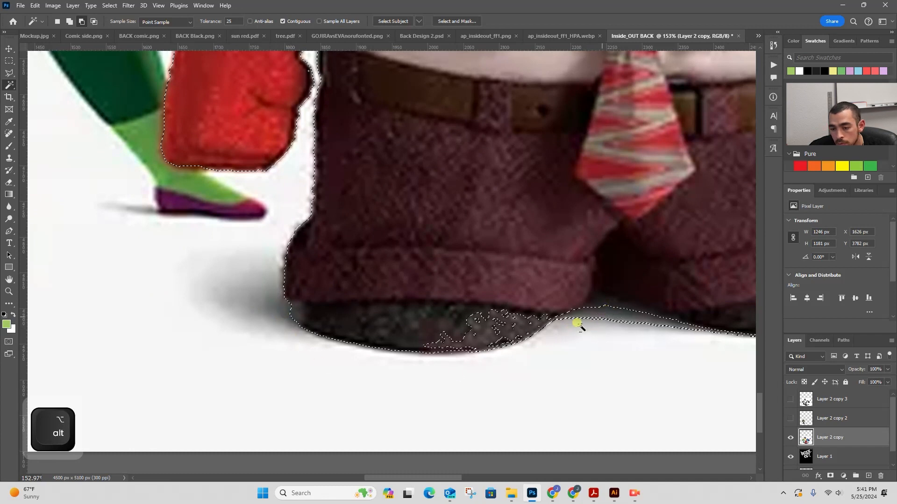
key(ctrl+z)
mouse_move(542, 299)
mouse_down()
mouse_move(380, 296)
mouse_move(425, 286)
mouse_up()
key(z)
click(9, 74)
key(z)
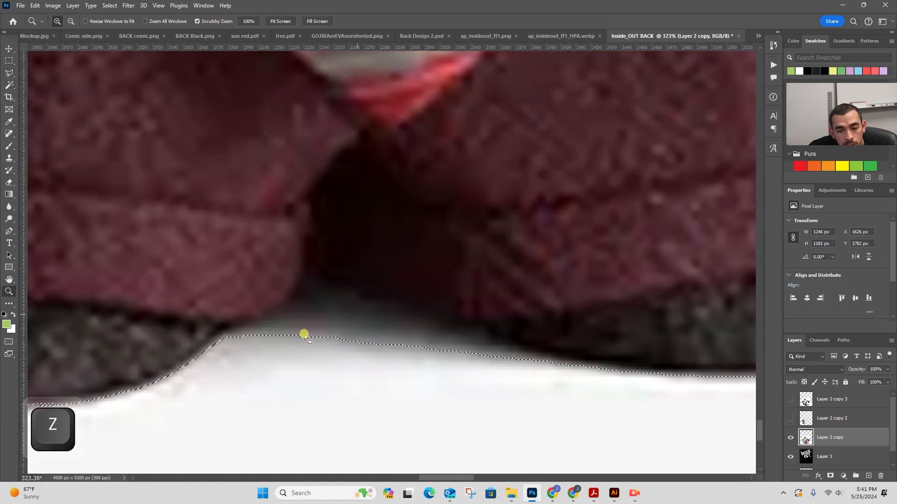
key(alt)
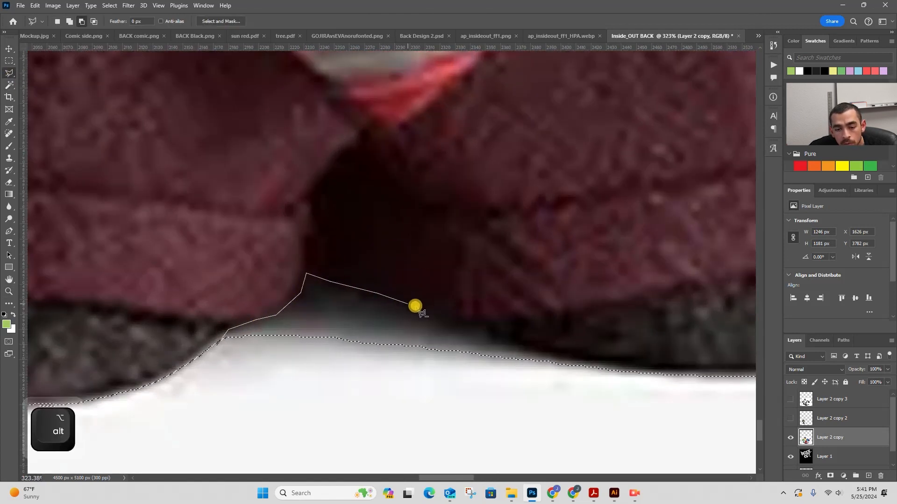
click(483, 332)
click(492, 341)
click(544, 360)
click(652, 391)
click(604, 415)
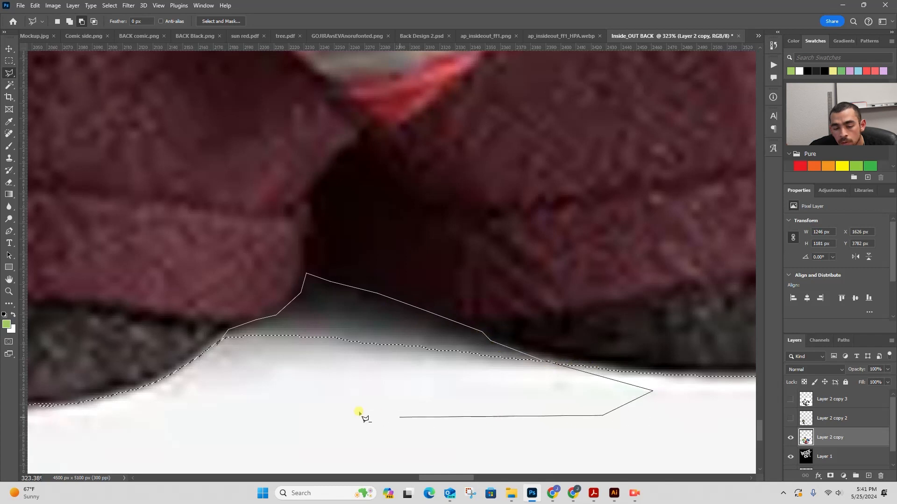
double_click(360, 414)
Display Layer 2 copy 2 and Layer 2 copy 3, duplicate Layer 2 copy 3, hide the duplicate and activate Layer 2 copy 3
key(z)
drag(420, 369, 386, 373)
key(space)
drag(472, 331, 418, 313)
key(z)
click(790, 418)
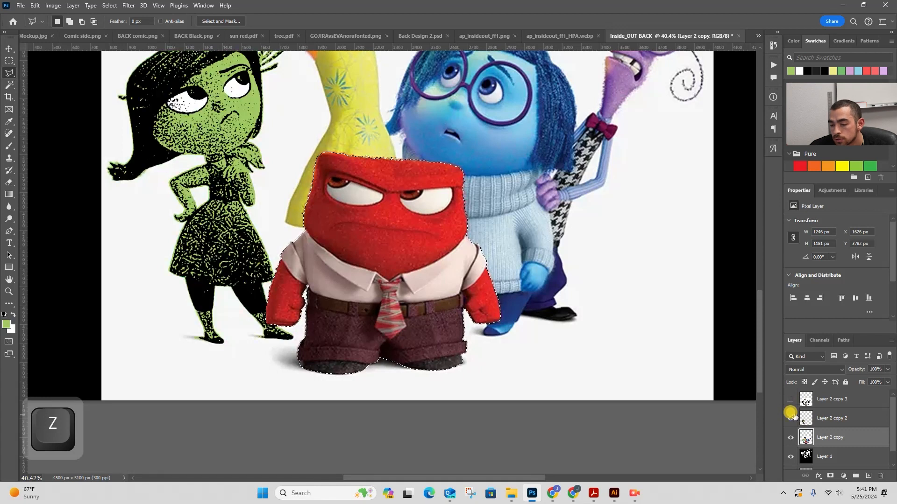
click(790, 400)
drag(859, 399, 868, 476)
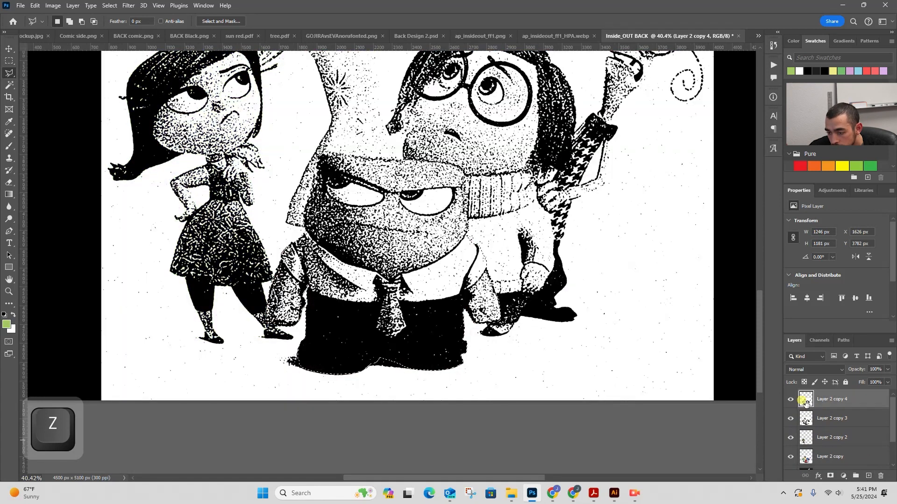
click(790, 399)
click(869, 421)
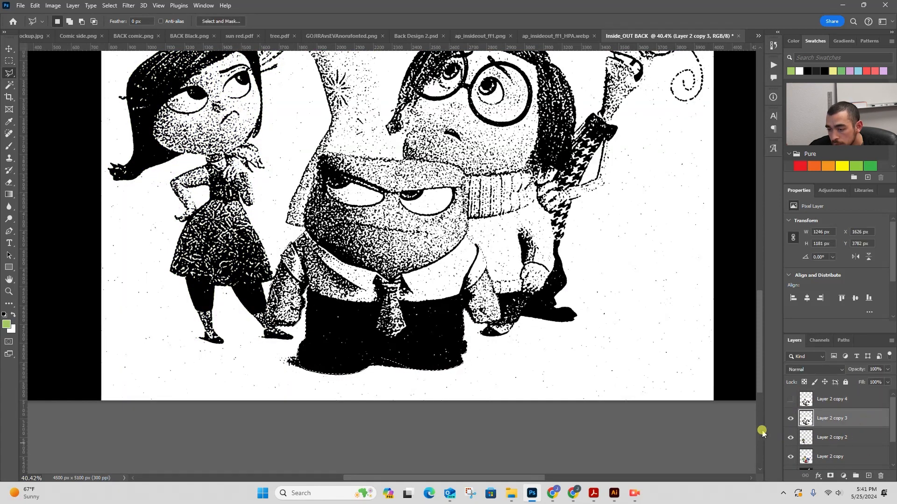
Invert the selection, delete everything around the red character from Layer 2 copy 3 and deselect
key(ctrl+shift+i)
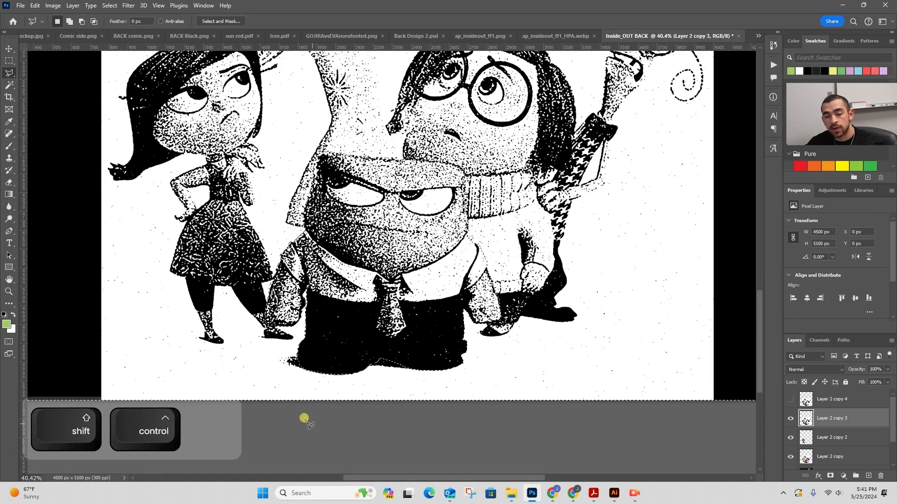
key(ctrl+0)
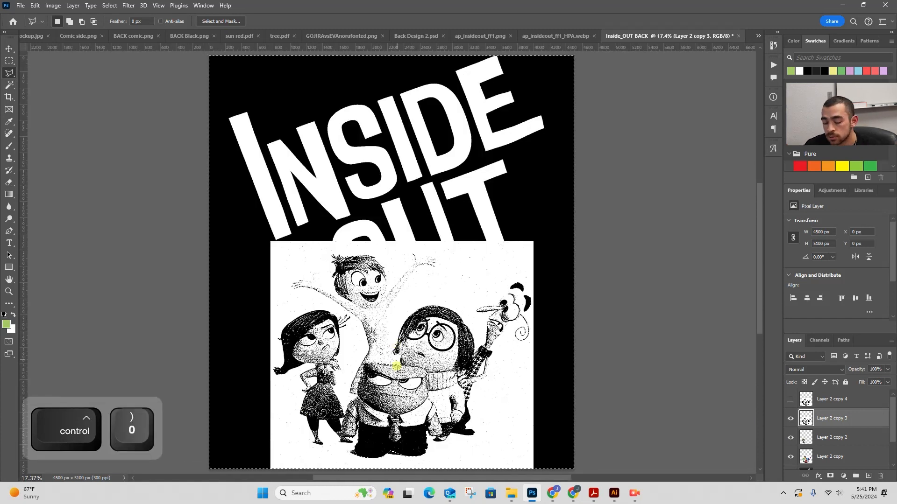
key(BackSpace)
key(ctrl+d)
Load the pixels of Layer 2 copy 3 as a selection and subtract the black trousers area with the Magic Wand
key(z)
drag(432, 393, 448, 395)
key(space)
drag(434, 406, 381, 301)
key(z)
key(w)
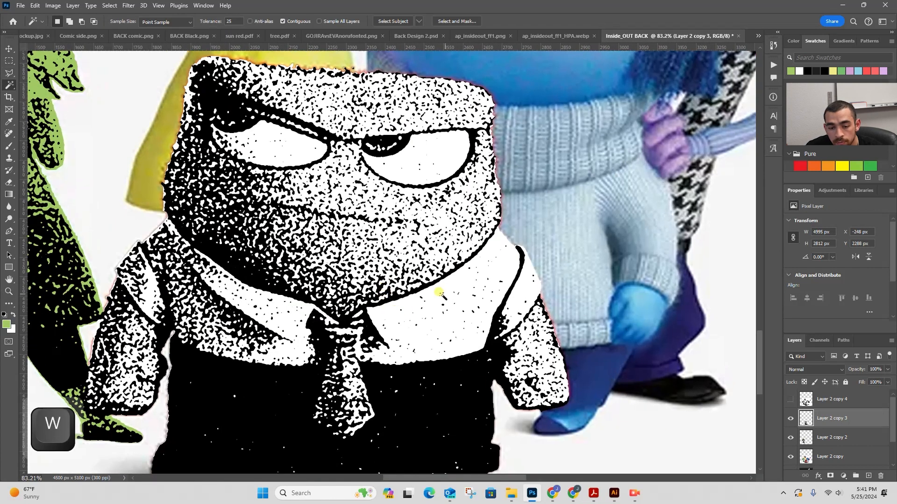
key(ctrl)
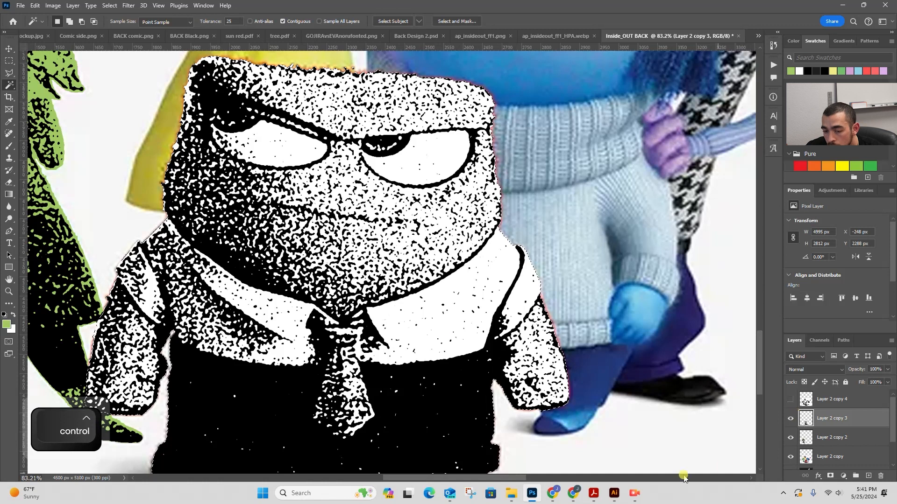
ctrl+click(800, 419)
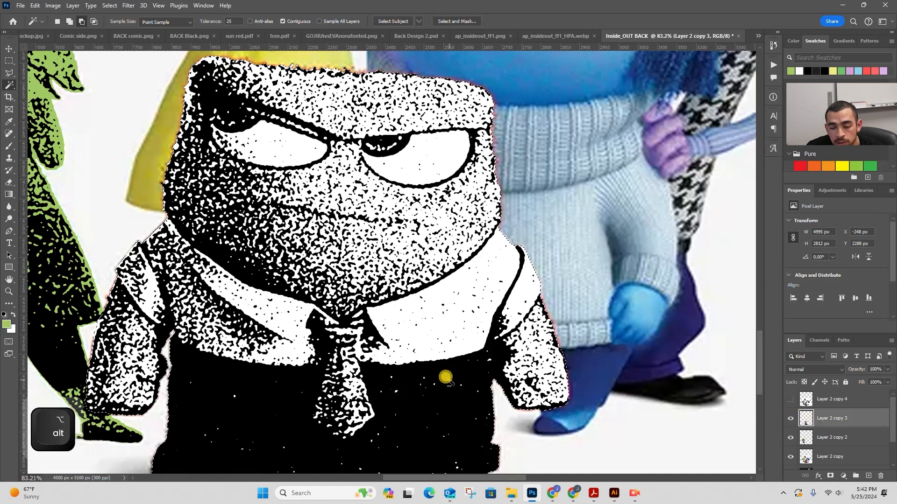
alt+click(445, 377)
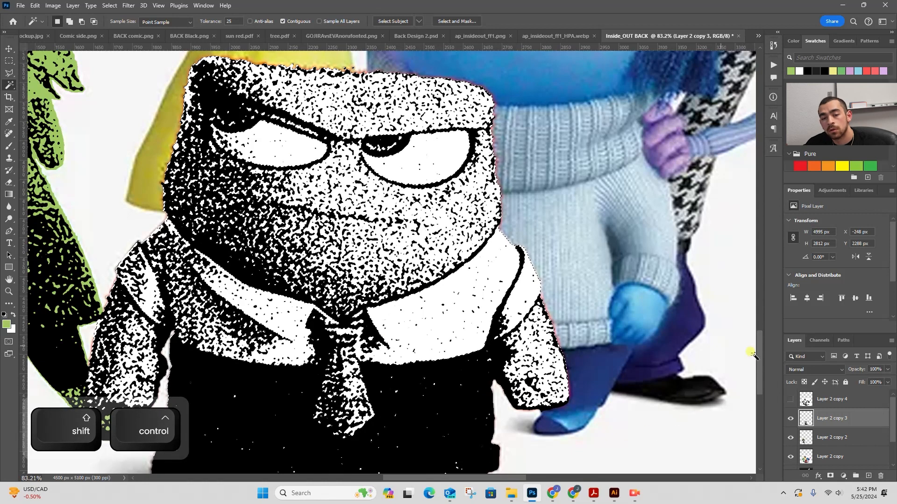
Set the foreground colour to the red swatch, try filling the selection with it and undo the fill
click(867, 71)
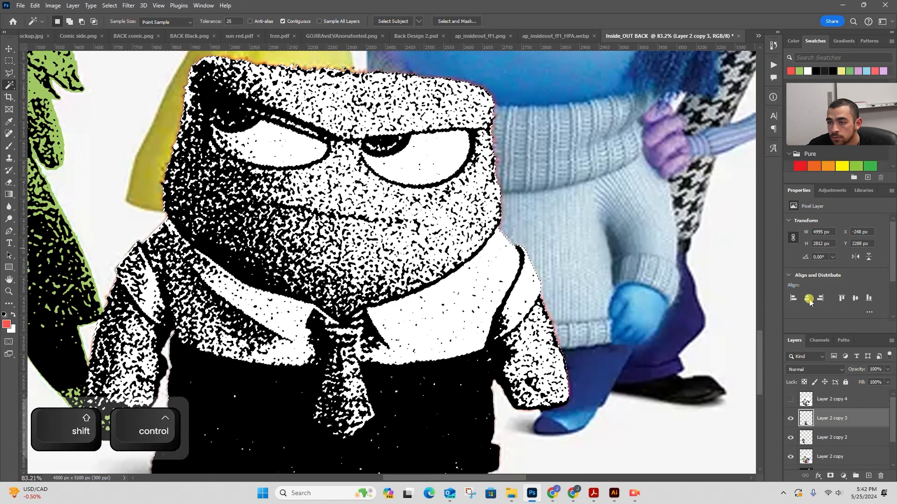
key(alt+BackSpace)
key(ctrl+z)
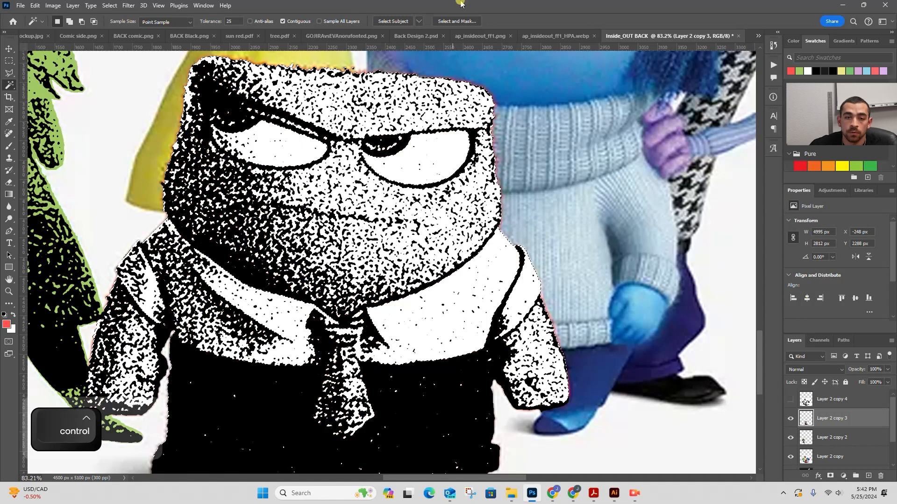
Undo the last subtraction and subtract all black areas of the red character from the selection with the Magic Wand, Contiguous off
key(ctrl+z)
click(283, 21)
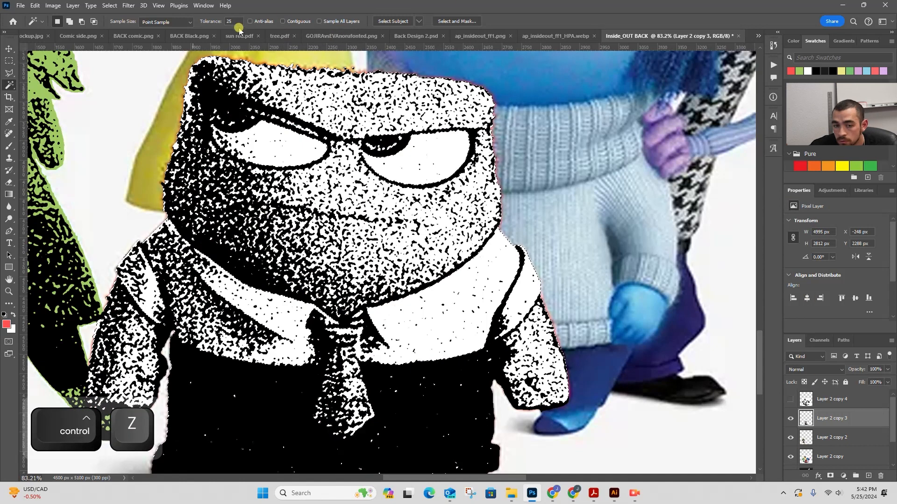
click(216, 250)
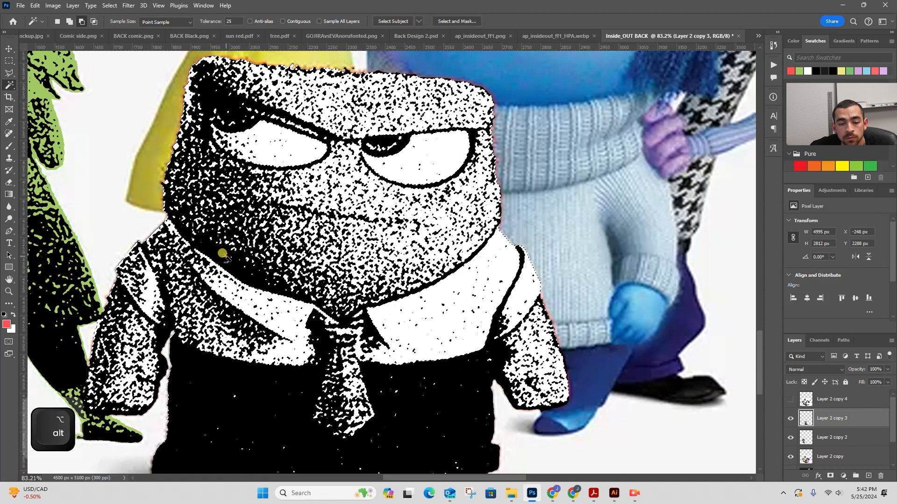
Fill the selection on Layer 2 copy 3 with the red foreground colour and deselect
key(alt+BackSpace)
key(ctrl+d)
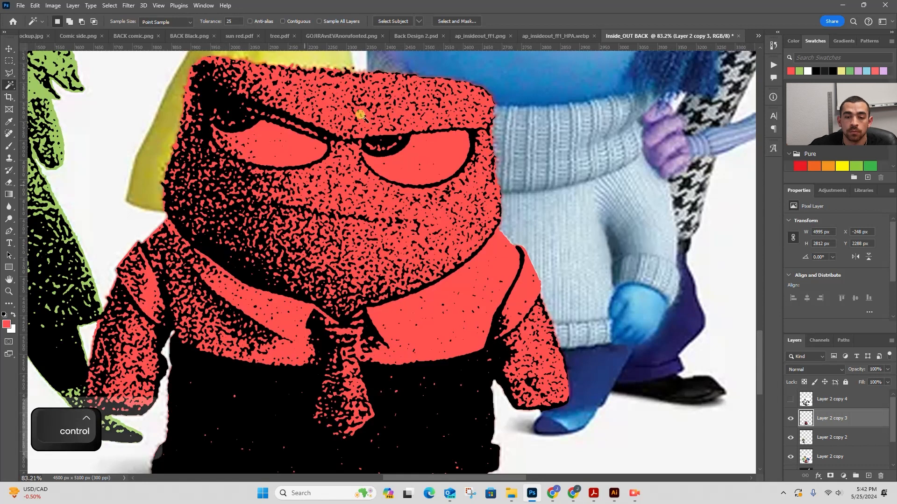
key(z)
drag(391, 123, 350, 314)
key(space)
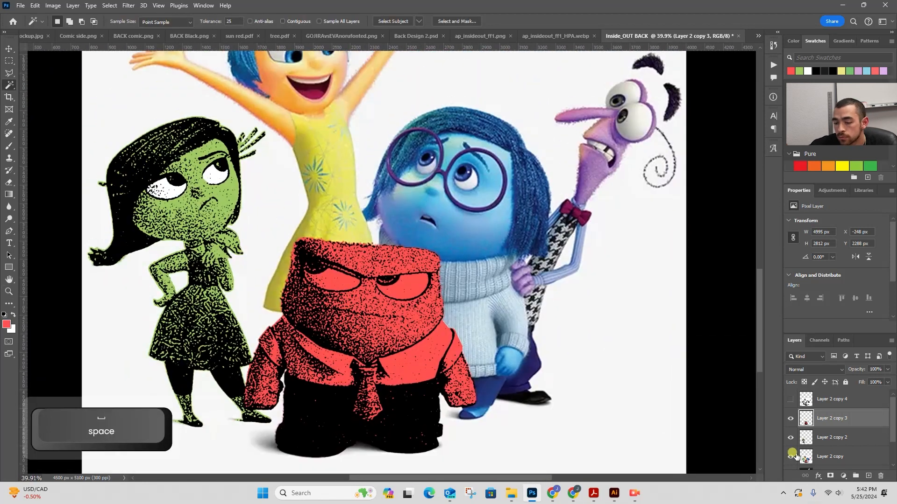
Hide Layer 2 copy 3 and activate Layer 2 copy with the original colour image displayed
click(790, 456)
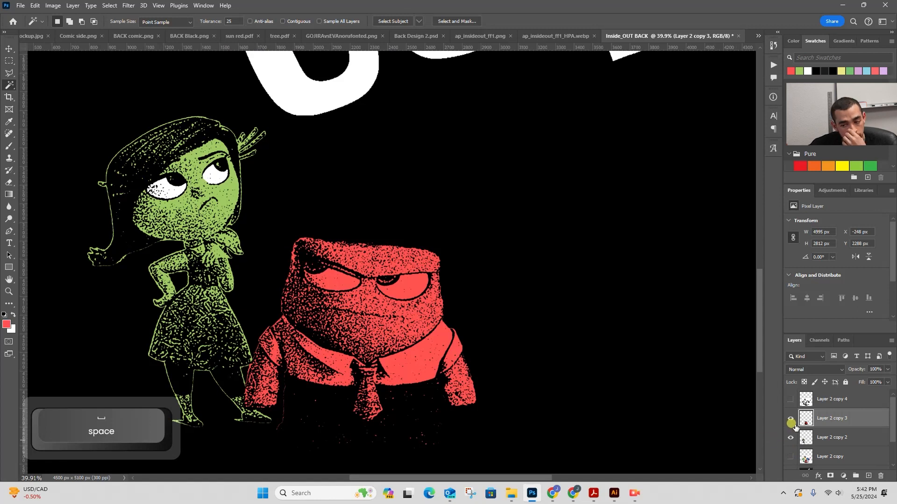
key(z)
drag(374, 283, 411, 283)
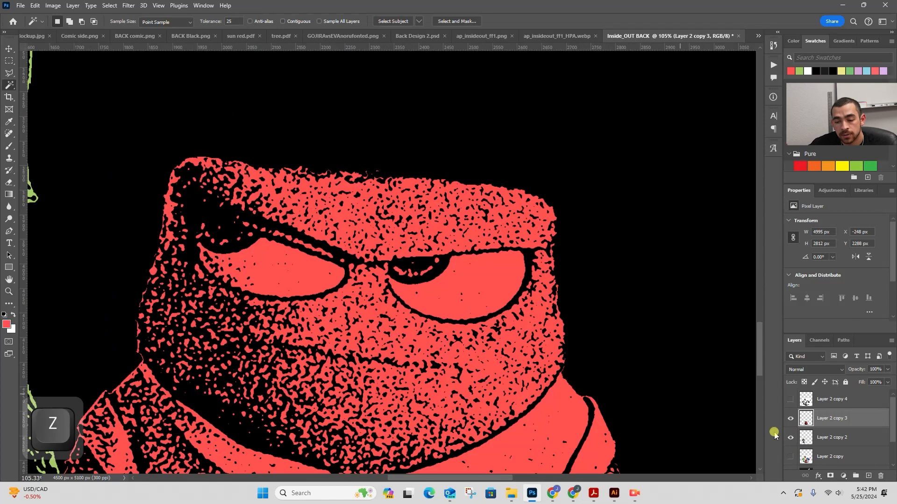
click(790, 418)
click(790, 456)
key(w)
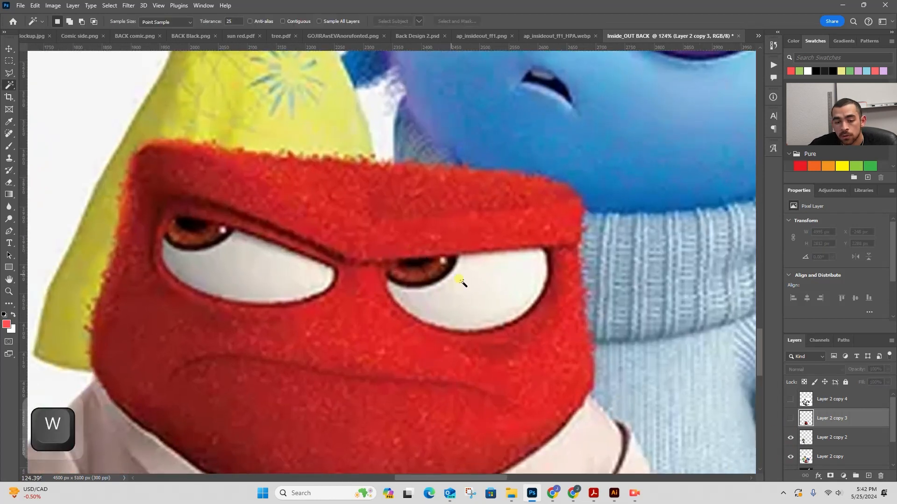
click(462, 283)
key(ctrl+d)
click(857, 458)
key(ctrl+d)
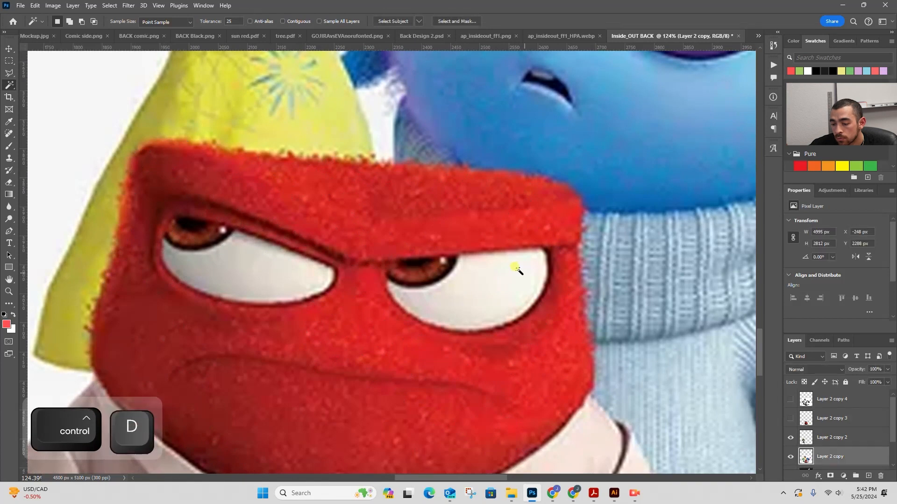
click(482, 308)
shift+click(439, 301)
key(ctrl+d)
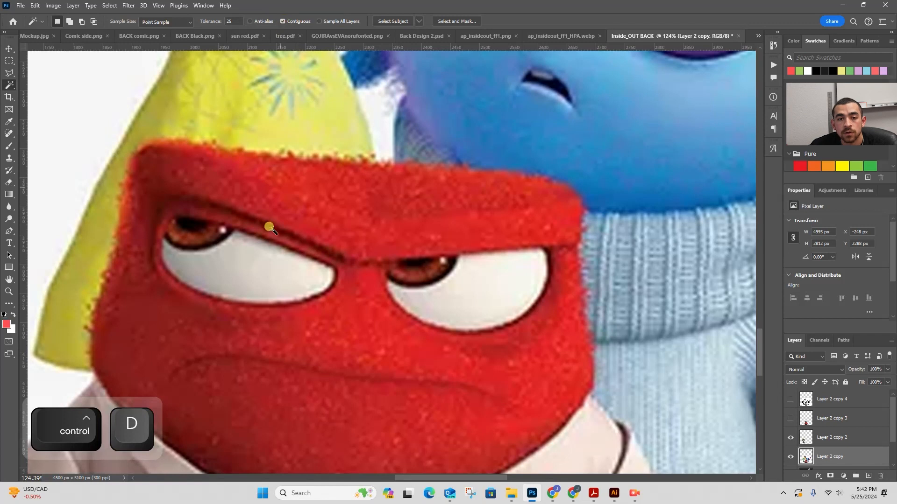
Select the whites of both of the red character's eyes on Layer 2 copy with the Magic Wand, Contiguous on
shift+click(208, 262)
shift+click(178, 257)
shift+click(271, 275)
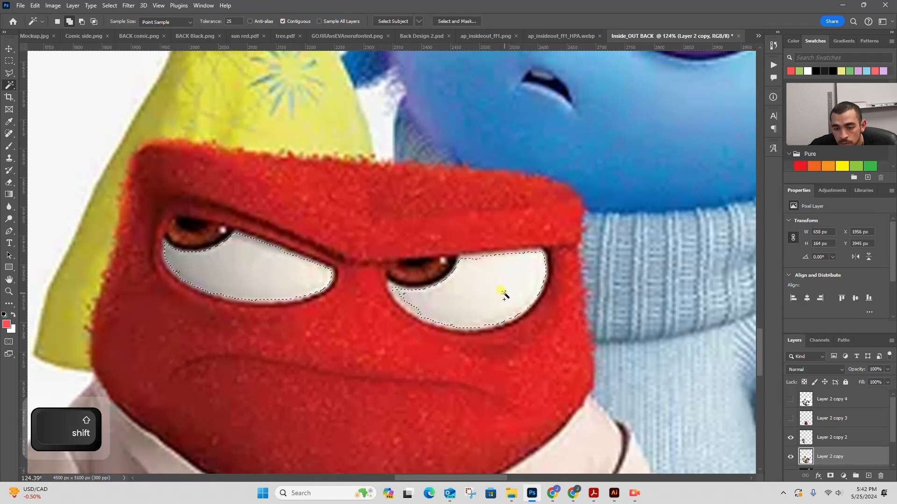
key(z)
drag(420, 307, 497, 294)
shift+click(381, 296)
shift+click(398, 309)
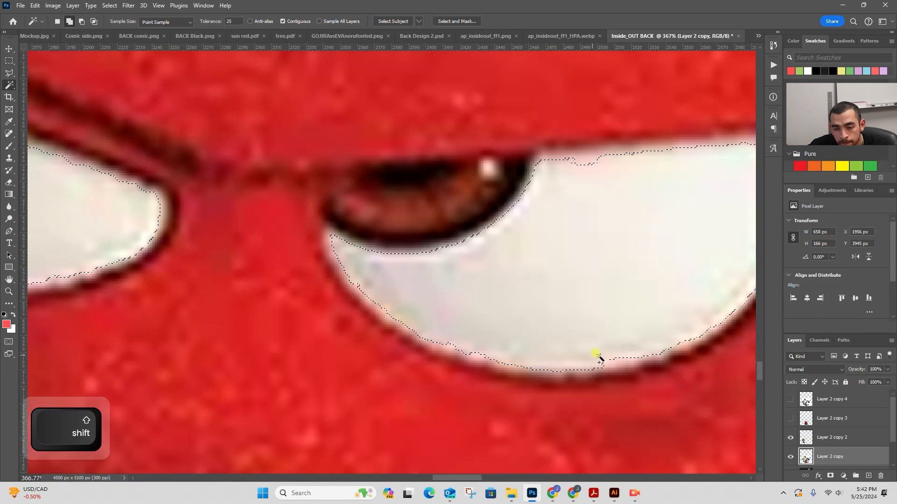
key(space)
drag(562, 202, 496, 202)
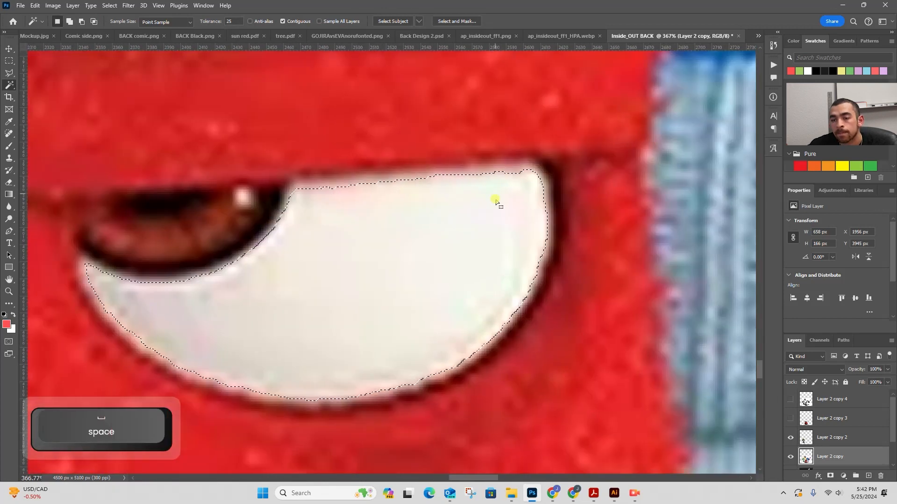
Keep the eye selection, display Layer 2 copy 3 and hide Layer 2 copy
key(z)
drag(199, 260, 562, 306)
key(space)
key(z)
drag(328, 271, 354, 262)
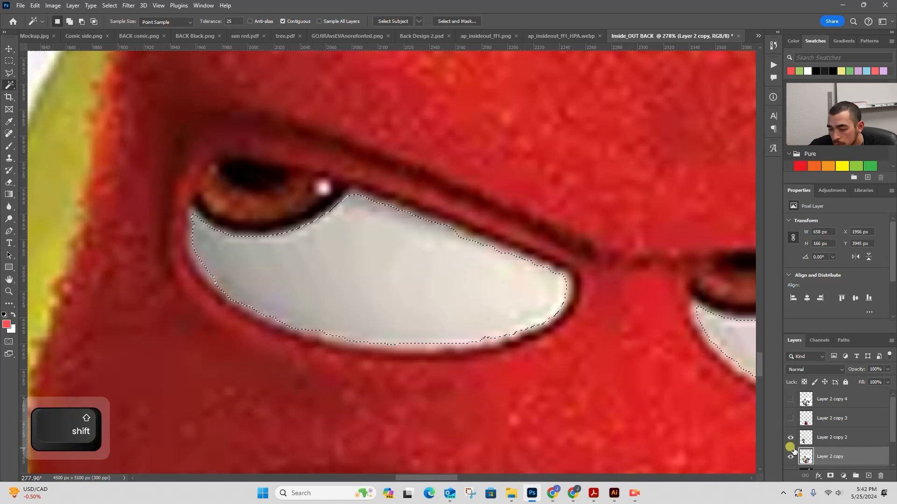
click(790, 419)
click(789, 456)
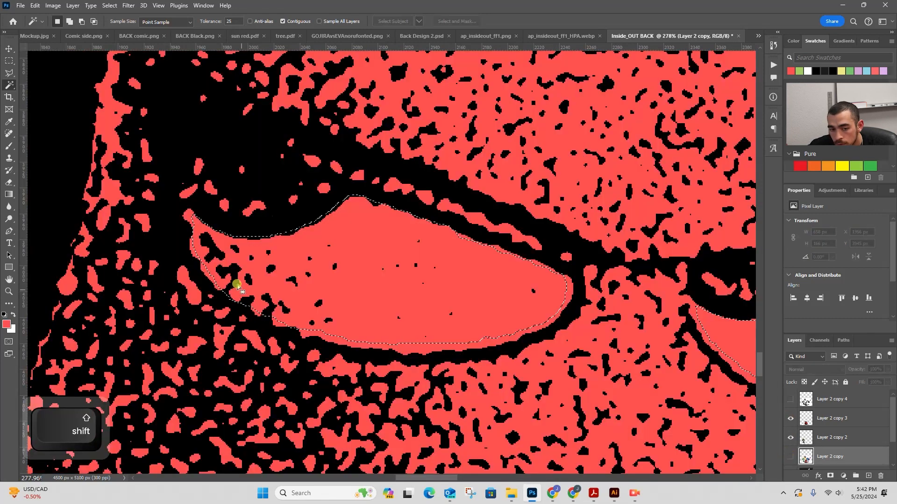
Extend the selection of the red character's left-hand eye to its black outline with the Polygonal Lasso
key(z)
drag(231, 260, 243, 256)
click(9, 73)
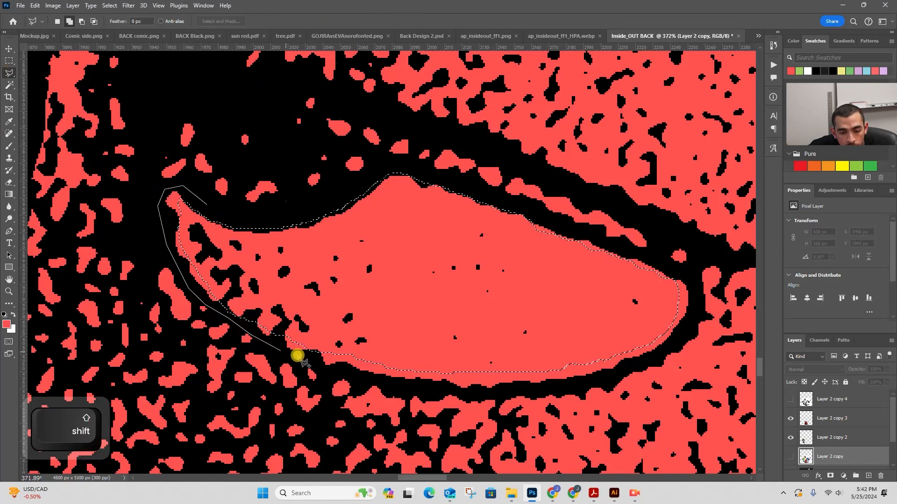
click(362, 379)
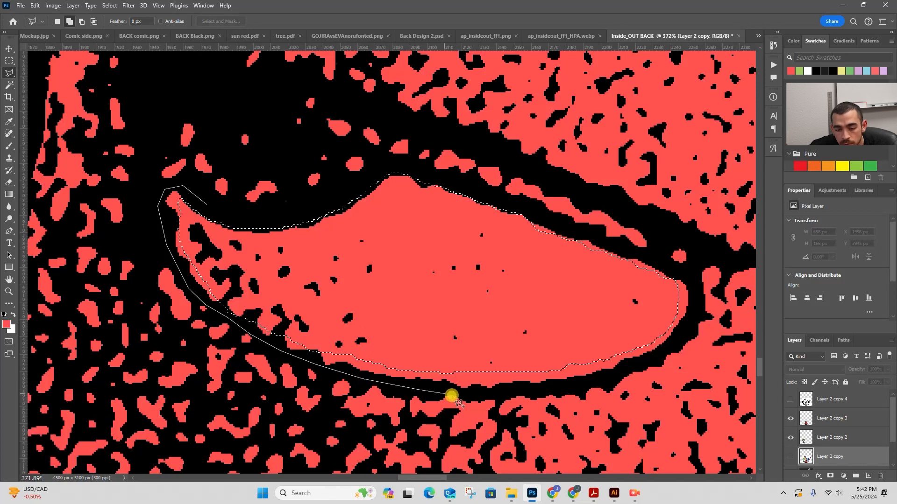
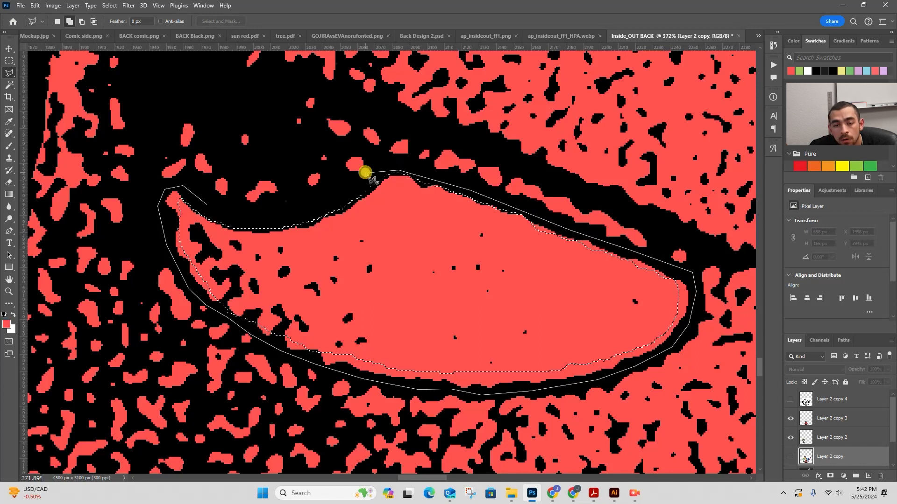
double_click(240, 220)
Extend the selection of the red character's right-hand eye to its black outline with the Polygonal Lasso
drag(316, 222, 18, 186)
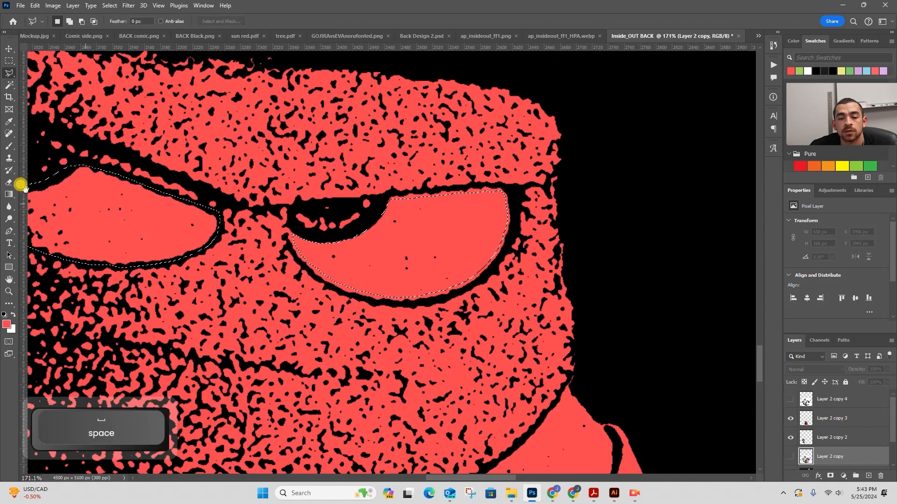
key(z)
drag(181, 219, 184, 196)
key(z)
click(176, 192)
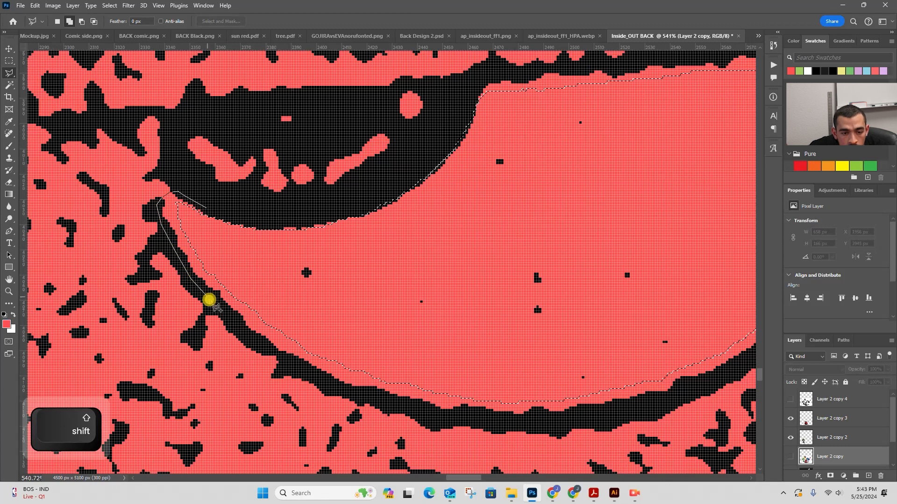
click(282, 357)
click(356, 398)
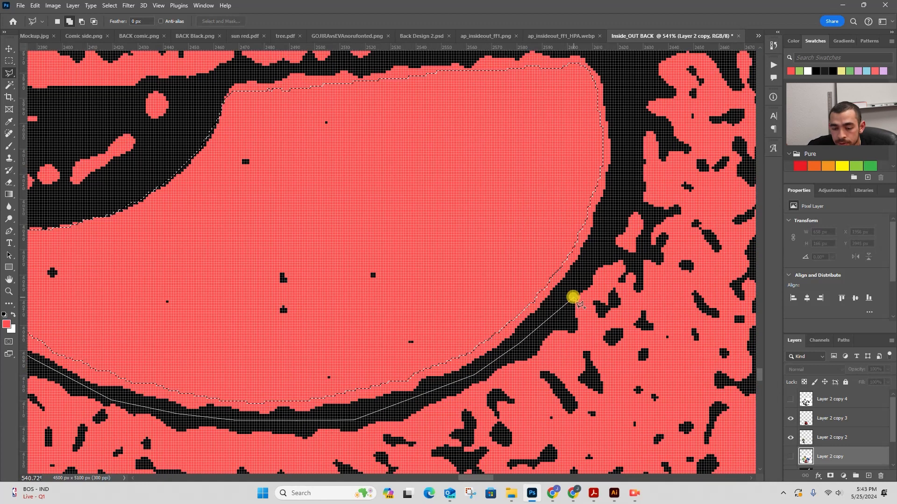
click(619, 201)
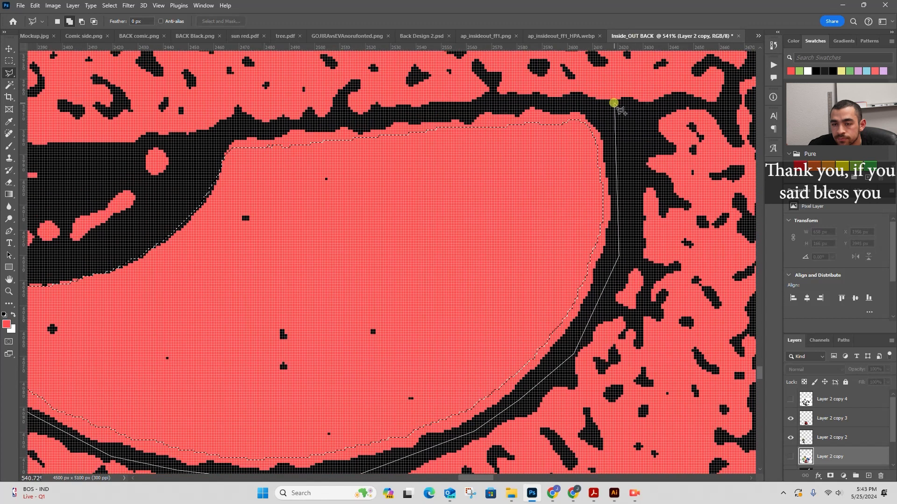
click(616, 109)
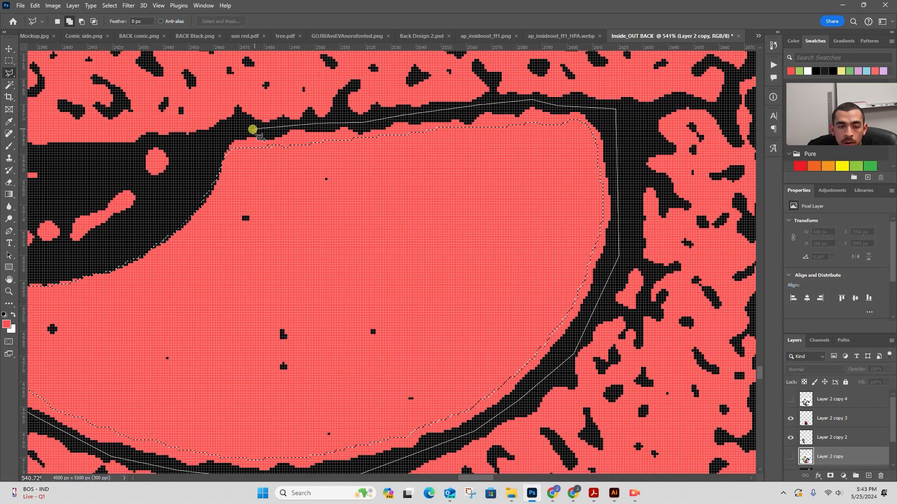
click(190, 181)
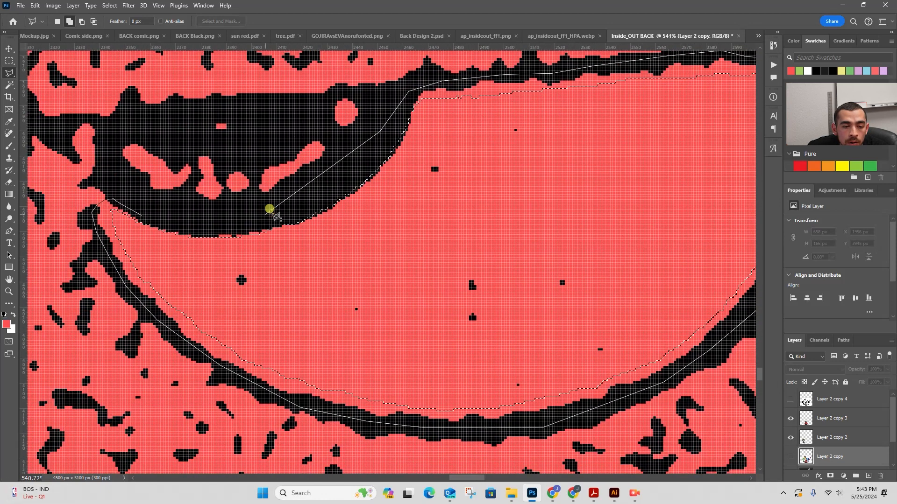
click(270, 209)
double_click(191, 221)
Activate Layer 2 copy 3 and subtract the black outlines from the eye selection with the Magic Wand, Contiguous off
click(8, 85)
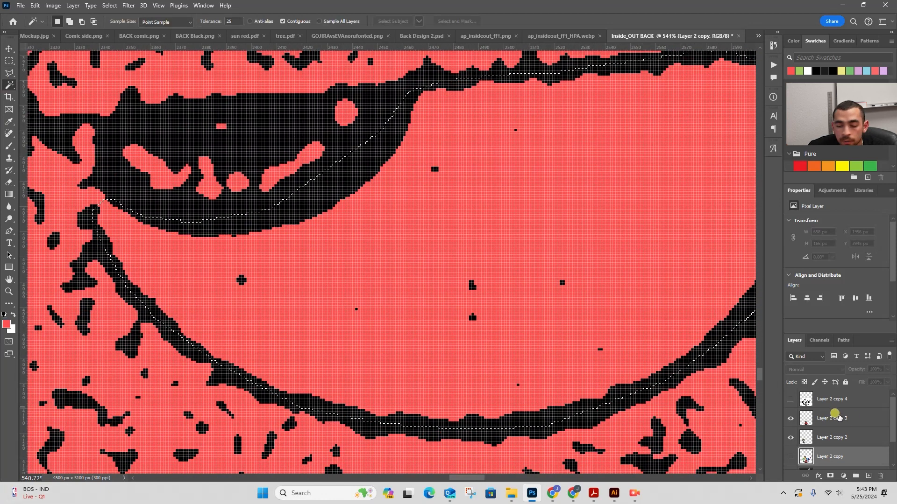
click(853, 419)
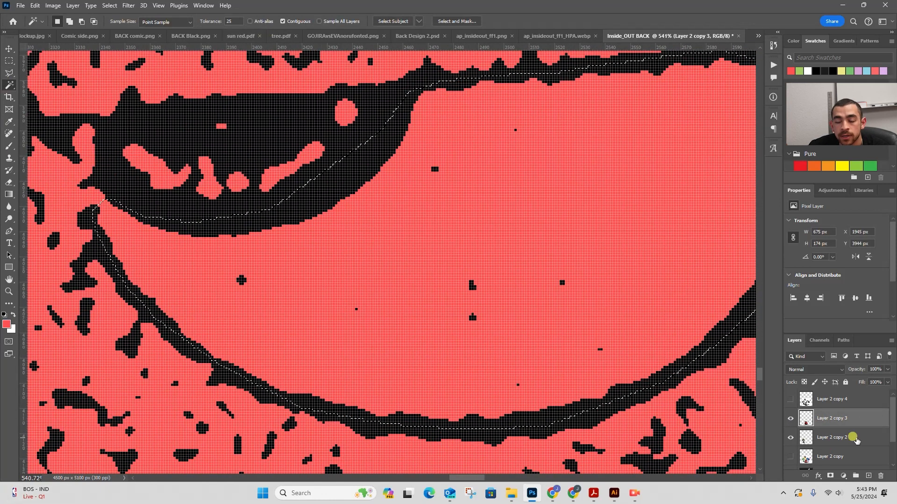
click(283, 21)
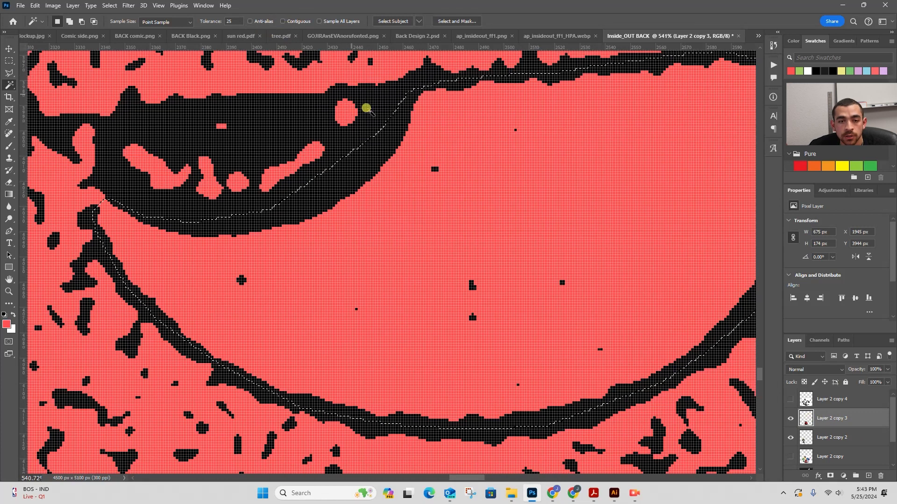
alt+click(362, 150)
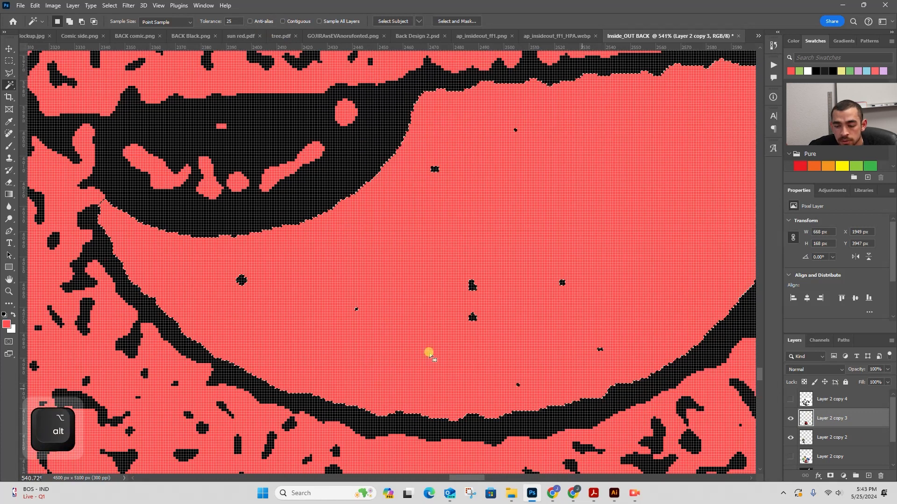
Fill the red character's eye selection with the white background colour and deselect
key(z)
drag(347, 302, 290, 314)
key(space)
drag(175, 285, 232, 303)
key(ctrl+BackSpace)
key(z)
key(space)
drag(286, 324, 350, 312)
key(z)
key(space)
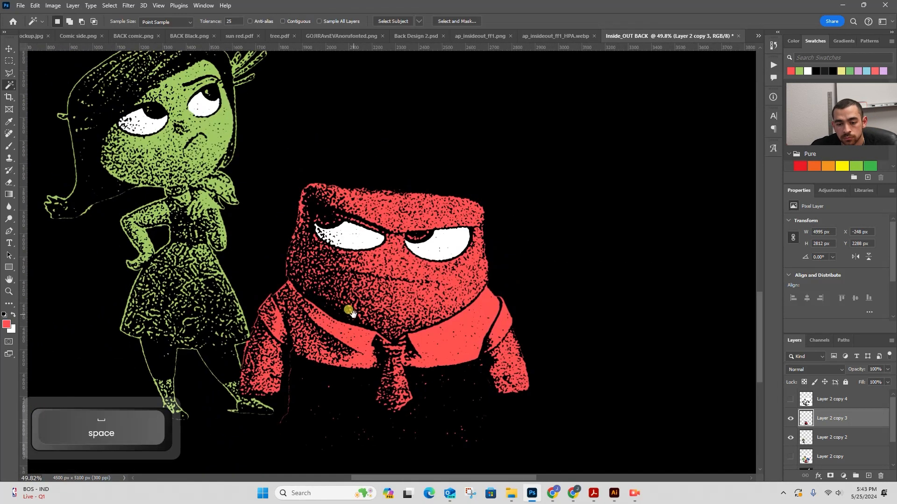
Activate Layer 1 and select its black background around the INSIDE OUT title with the Magic Wand
scroll(841, 435, down, 2)
click(836, 441)
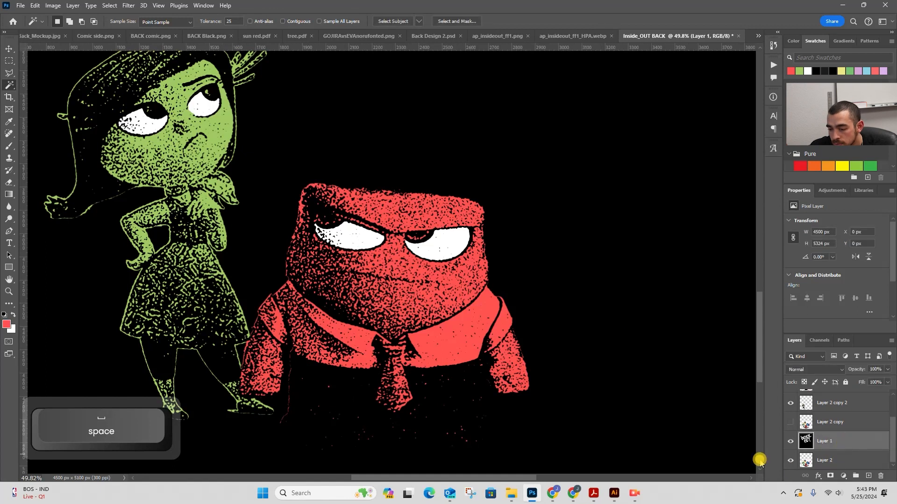
key(z)
drag(566, 295, 514, 307)
click(658, 316)
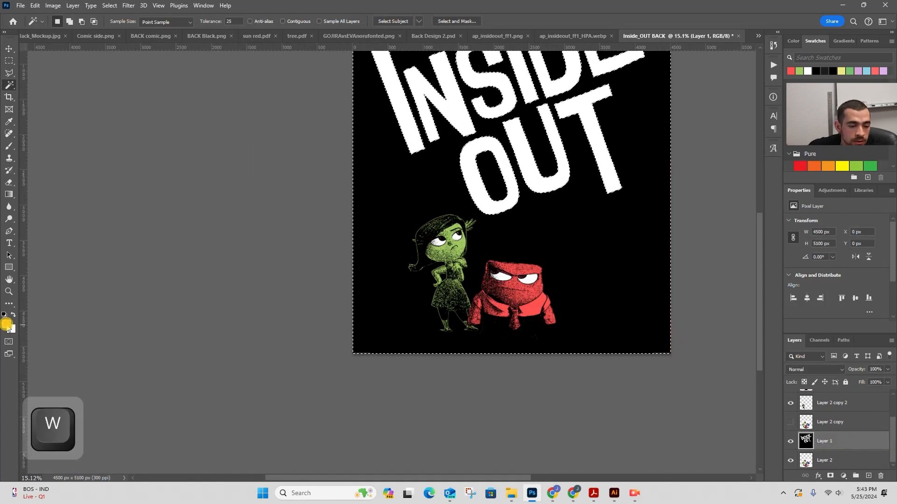
Set the foreground colour to dark grey 272727, fill the selected background with it and deselect
click(7, 325)
drag(173, 394, 144, 416)
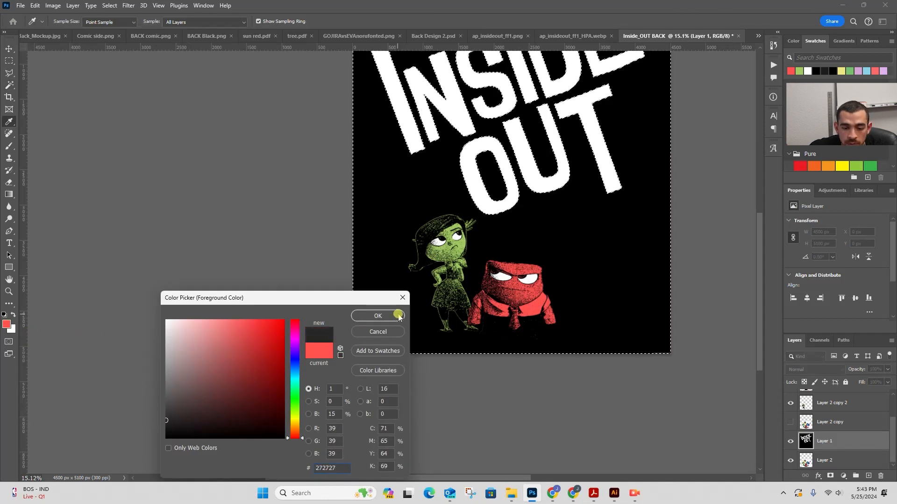
click(378, 316)
key(alt+BackSpace)
key(ctrl+d)
Display Layer 2 copy and make it the active layer
key(z)
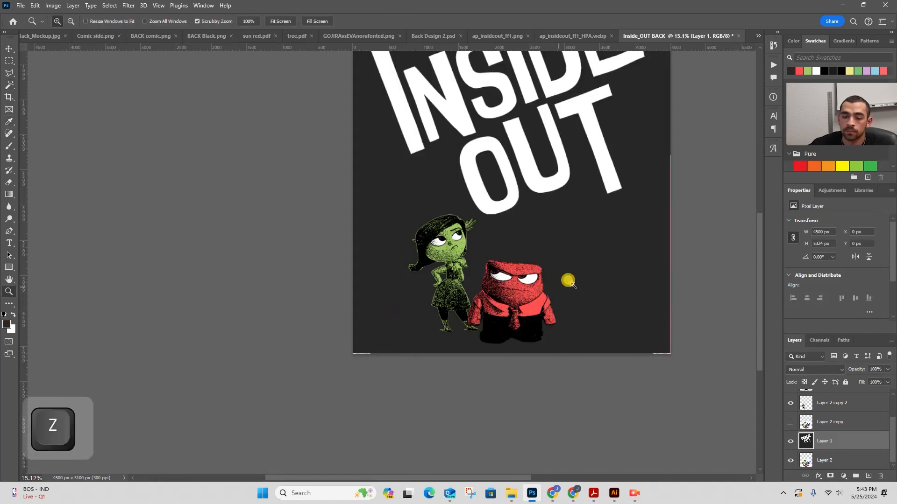
drag(572, 284, 589, 285)
key(space)
drag(556, 295, 471, 333)
key(z)
key(space)
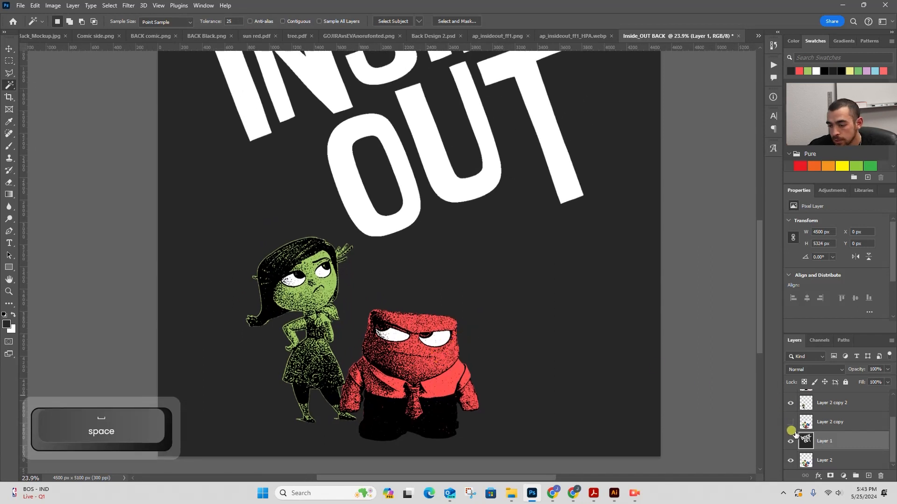
click(789, 422)
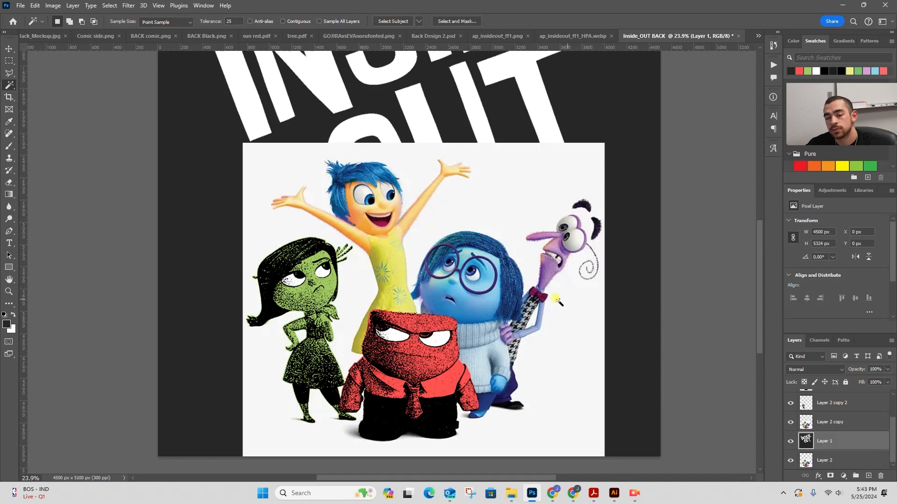
key(z)
drag(496, 269, 644, 321)
key(space)
mouse_move(550, 232)
mouse_down()
mouse_move(512, 247)
mouse_move(555, 262)
mouse_up()
ctrl+click(300, 261)
mouse_move(401, 287)
mouse_down()
mouse_move(342, 243)
mouse_move(346, 269)
mouse_up()
Outline the blue character in the sweater on Layer 2 copy with a Polygonal Lasso selection
key(l)
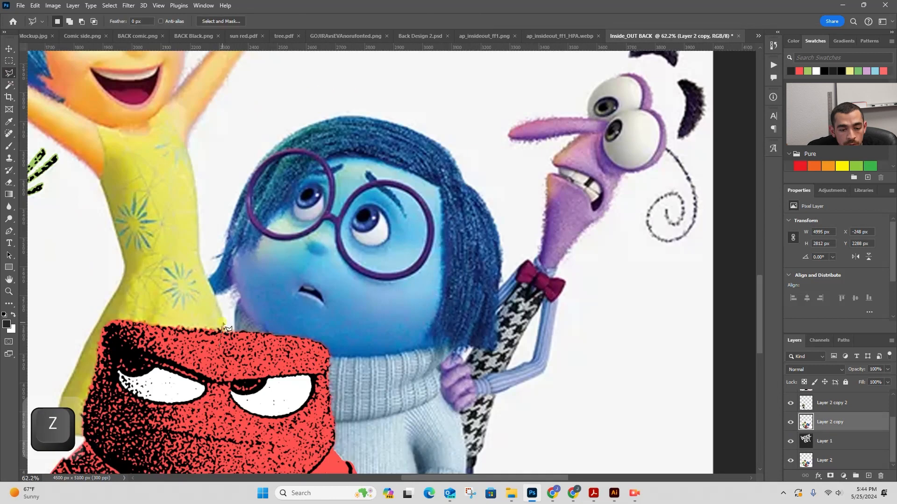
click(220, 350)
click(228, 332)
click(222, 308)
click(216, 214)
click(289, 104)
click(410, 73)
click(482, 144)
click(509, 229)
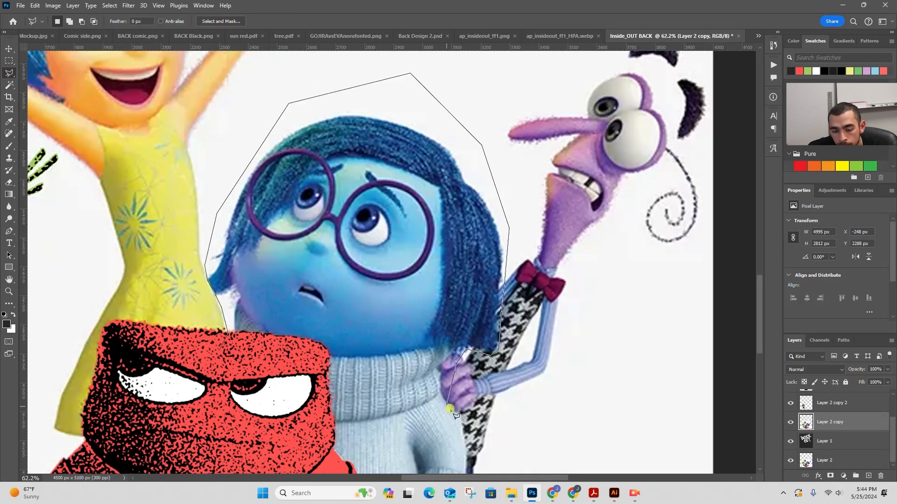
drag(451, 409, 455, 206)
click(489, 299)
click(439, 395)
click(362, 432)
key(Return)
Try to subtract the white background from the blue character's selection with the Magic Wand and undo the subtraction
key(w)
drag(248, 141, 248, 273)
alt+click(231, 234)
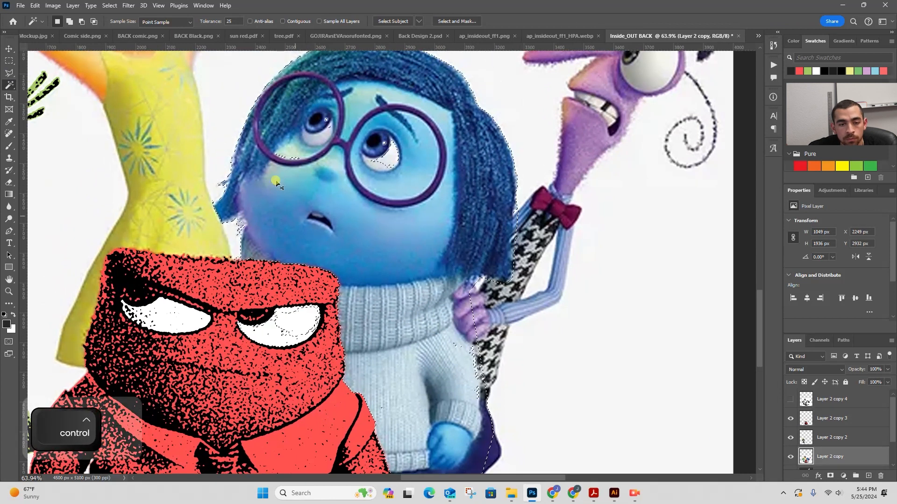
key(ctrl+z)
Subtract the white background around the blue character from the selection with the Magic Wand and switch to the Polygonal Lasso
drag(481, 260, 414, 28)
alt+click(289, 316)
scroll(299, 318, up, 8)
key(l)
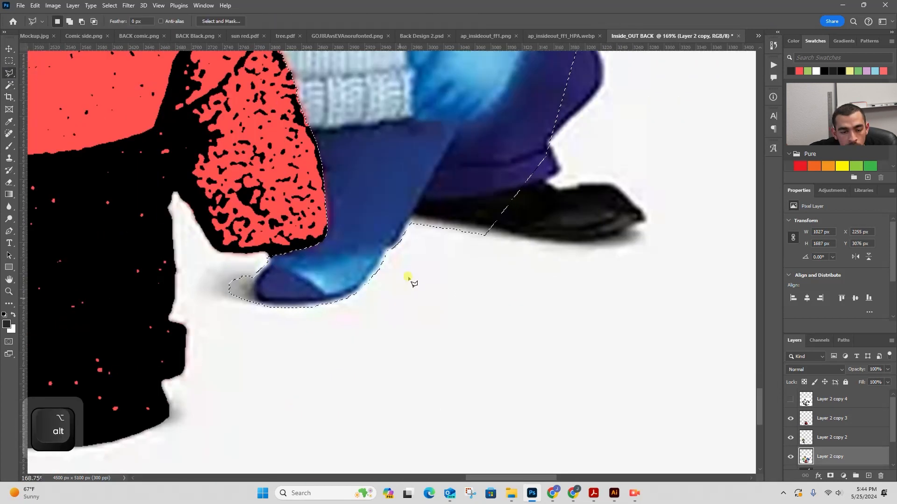
Subtract Fear's shoe and trouser leg from the selection along Sadness's foot and leg with the Polygonal Lasso
drag(408, 278, 351, 410)
alt+click(345, 363)
click(403, 250)
click(438, 234)
click(467, 178)
click(668, 117)
key(Return)
drag(372, 86, 171, 329)
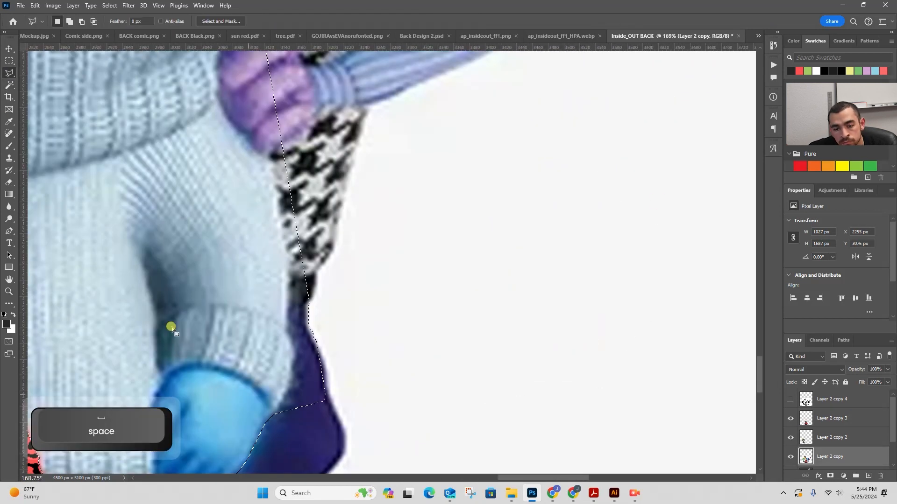
Subtract Fear's dark trousers and lower vest beside Sadness's sleeve from the selection with the Magic Wand
key(w)
alt+click(293, 397)
alt+click(298, 294)
alt+click(291, 248)
Subtract Fear's purple hand and checkered vest from the selection by outlining them along Sadness's sweater edge with the Polygonal Lasso
key(l)
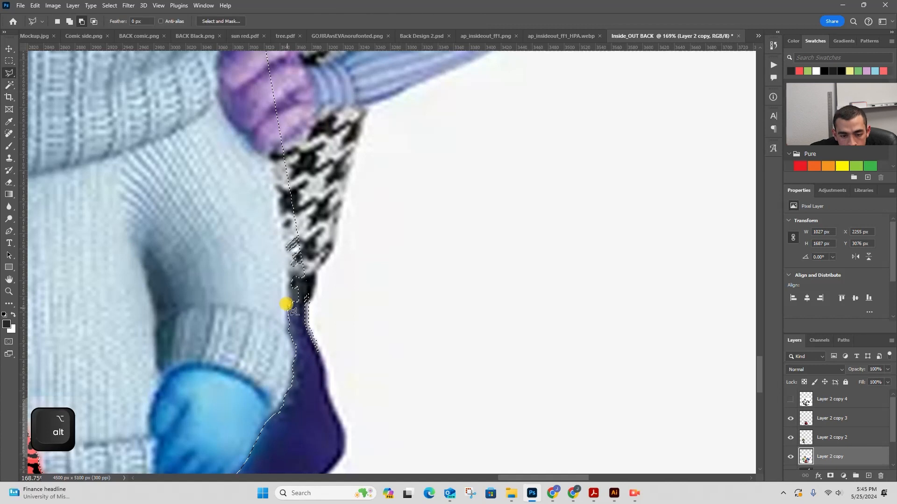
click(278, 176)
click(275, 163)
click(269, 158)
scroll(269, 158, up, 2)
drag(269, 159, 386, 275)
click(375, 270)
click(365, 263)
click(360, 255)
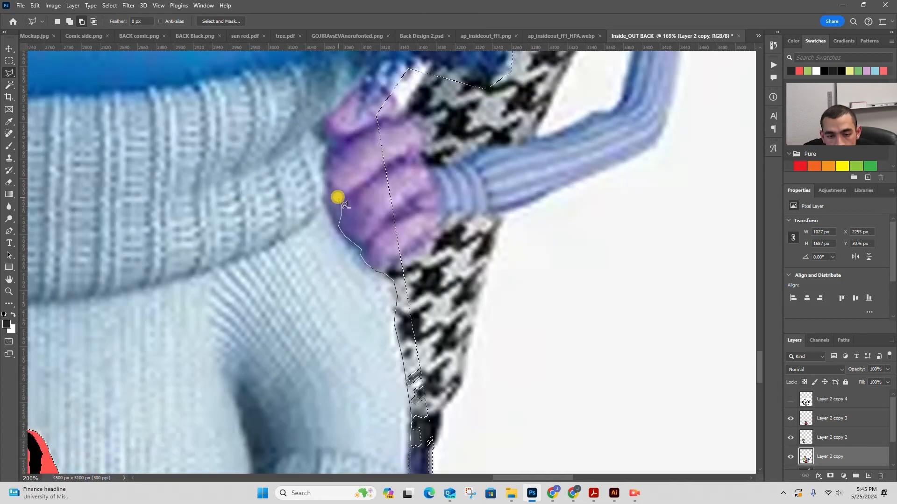
click(322, 132)
click(323, 120)
click(357, 82)
click(370, 83)
click(509, 135)
click(579, 379)
key(Return)
Subtract the strip of checkered vest beside Sadness's hair from the selection with the Polygonal Lasso
drag(467, 61, 419, 238)
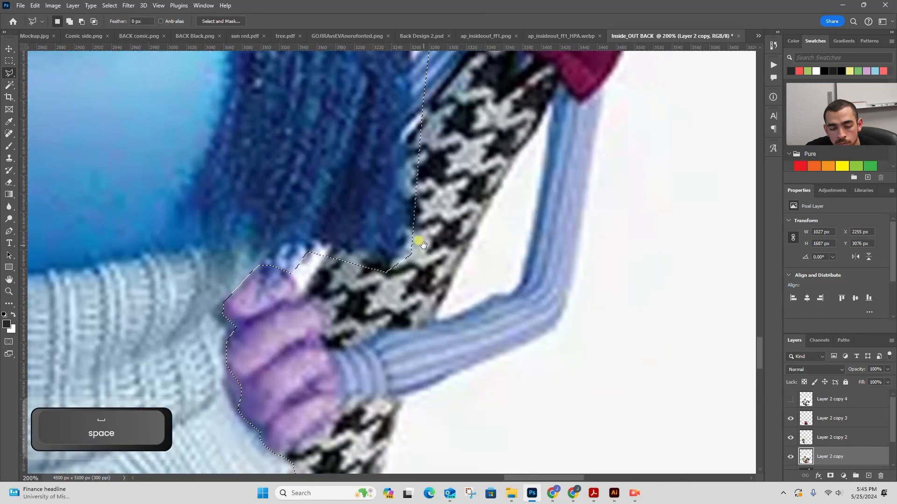
double_click(384, 264)
drag(383, 264, 350, 344)
alt+click(341, 351)
click(362, 337)
click(375, 329)
click(376, 284)
click(381, 267)
click(377, 250)
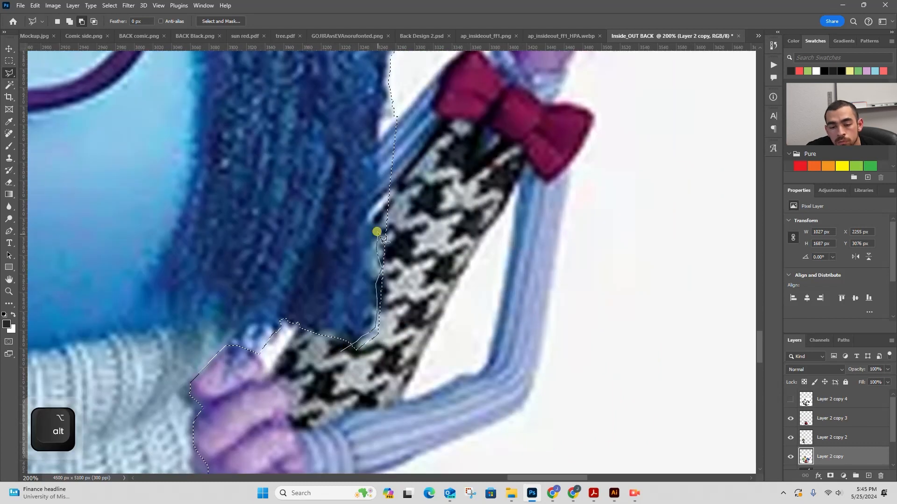
Subtract the leftover background and floor shadow around Sadness's outline and foot with the Magic Wand
scroll(320, 377, down, 8)
drag(156, 293, 354, 206)
key(w)
alt+click(260, 206)
key(z)
drag(350, 111, 327, 206)
drag(327, 374, 299, 140)
key(w)
alt+click(297, 263)
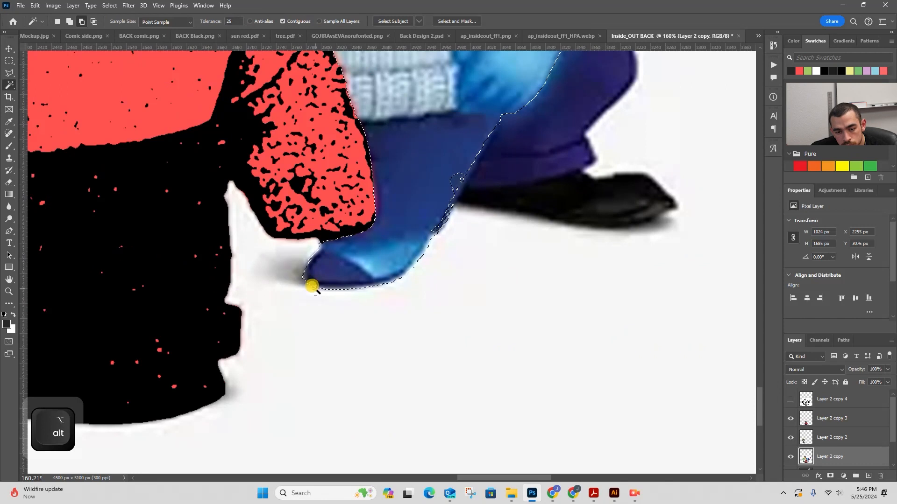
Add the missing patch along the edge of Sadness's lower leg back to the selection with the Polygonal Lasso
key(z)
drag(453, 228, 338, 342)
key(l)
shift+click(404, 181)
click(315, 349)
Duplicate the stippled Layer 2 copy 4, hide the duplicate, and delete everything outside Sadness on Layer 2 copy 4
key(z)
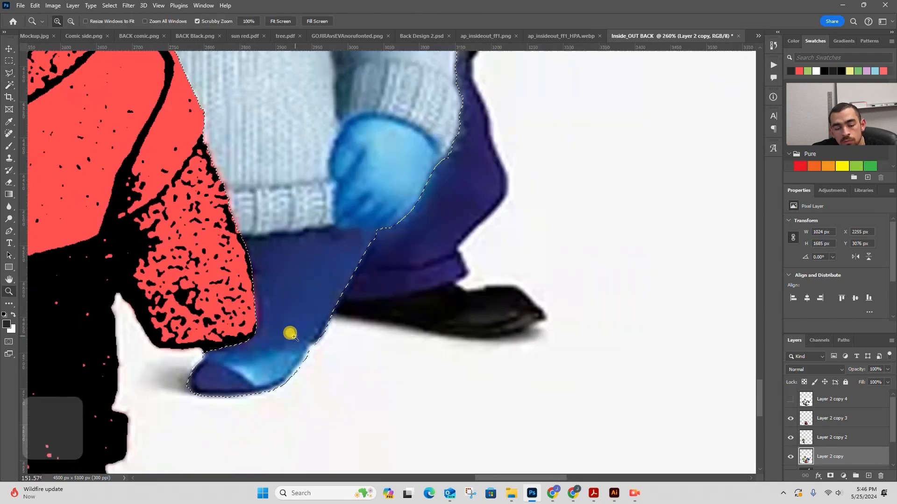
key(z)
click(790, 399)
drag(860, 402, 869, 476)
click(790, 399)
click(831, 419)
key(ctrl+shift+i)
key(Delete)
key(ctrl+d)
Select the white areas of Sadness with the Magic Wand at tolerance 10 and fill them with light blue
key(z)
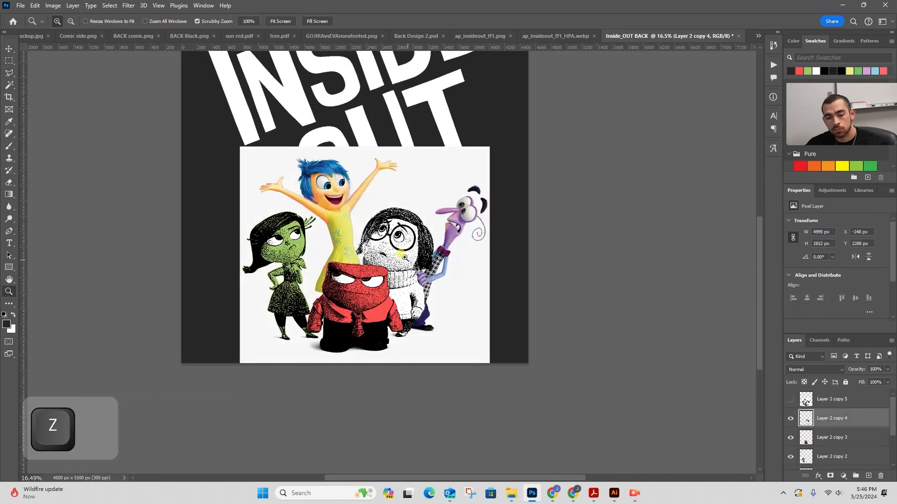
drag(396, 248, 444, 249)
key(w)
double_click(235, 21)
text(10)
key(Return)
key(alt+Delete)
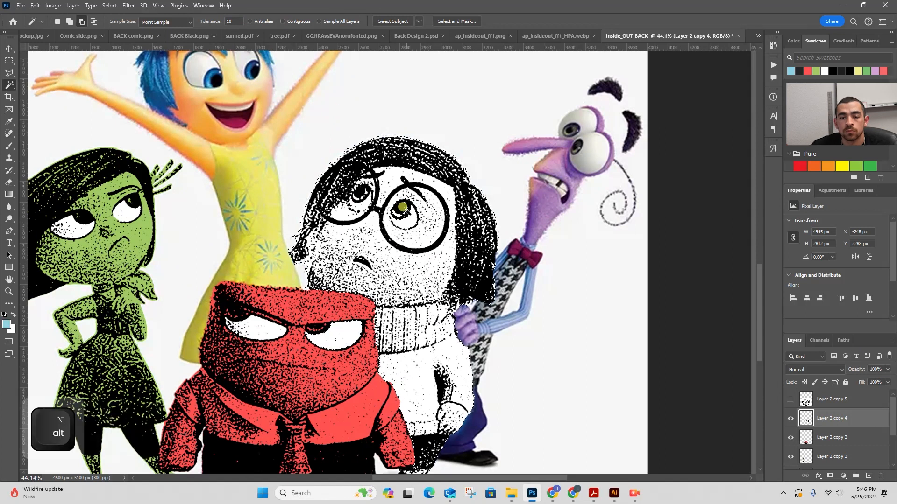
Clear the fill selection and select the whites of Sadness's eyes on the colored Layer 2 copy
key(z)
drag(378, 241, 374, 241)
key(l)
key(ctrl+d)
click(448, 254)
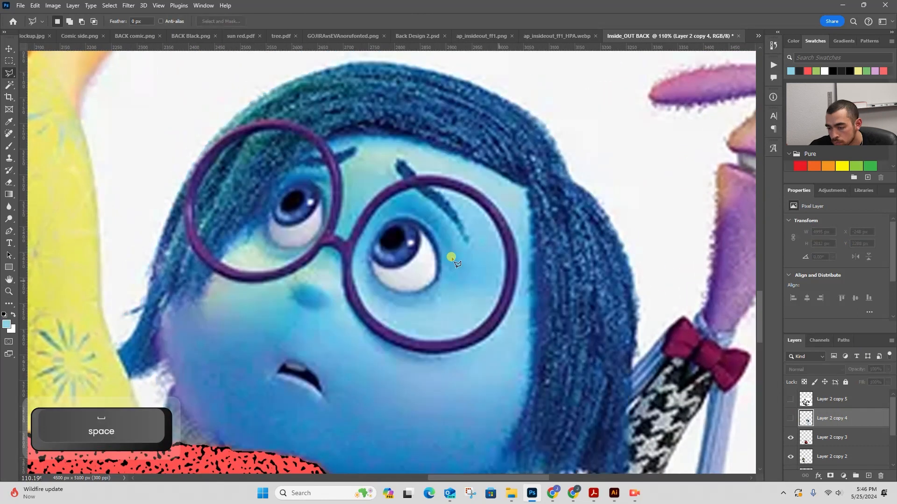
scroll(469, 301, up, 5)
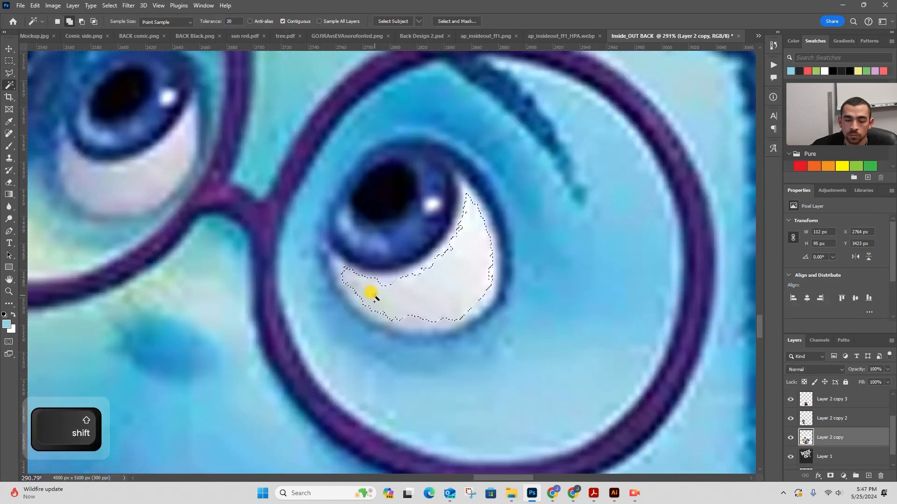
key(z)
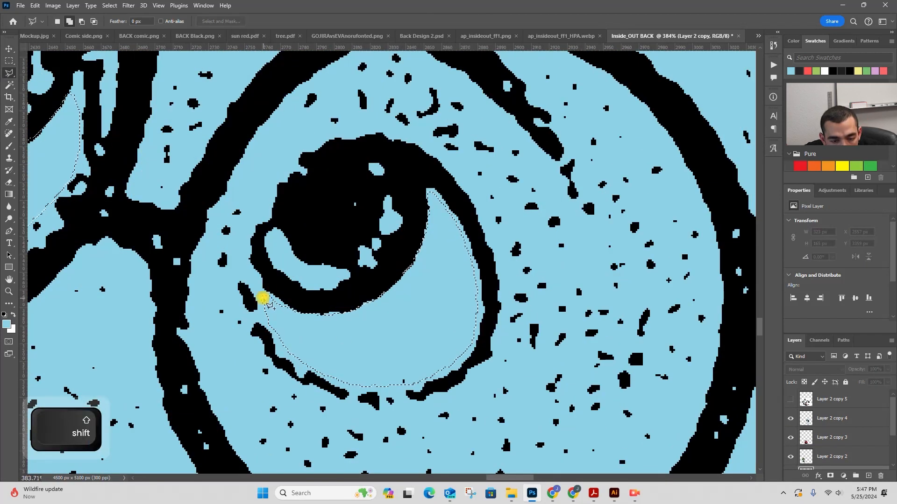
Extend the selection of Sadness's right-hand eye white out to the black eye outline with the Polygonal Lasso
shift+click(262, 298)
click(327, 293)
click(433, 171)
click(482, 260)
click(478, 357)
click(424, 394)
click(344, 393)
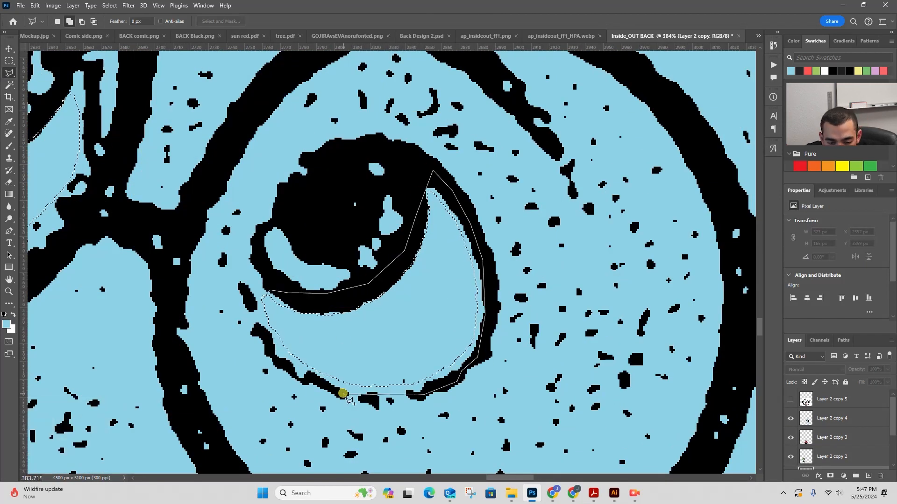
click(266, 332)
click(254, 297)
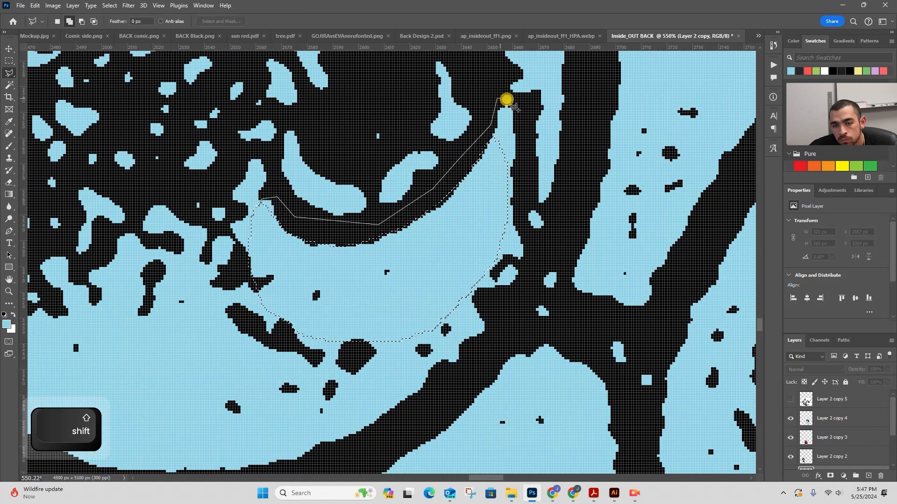
Extend the selection of Sadness's left-hand eye white out to its black outline with the Polygonal Lasso
click(512, 100)
click(529, 122)
click(525, 264)
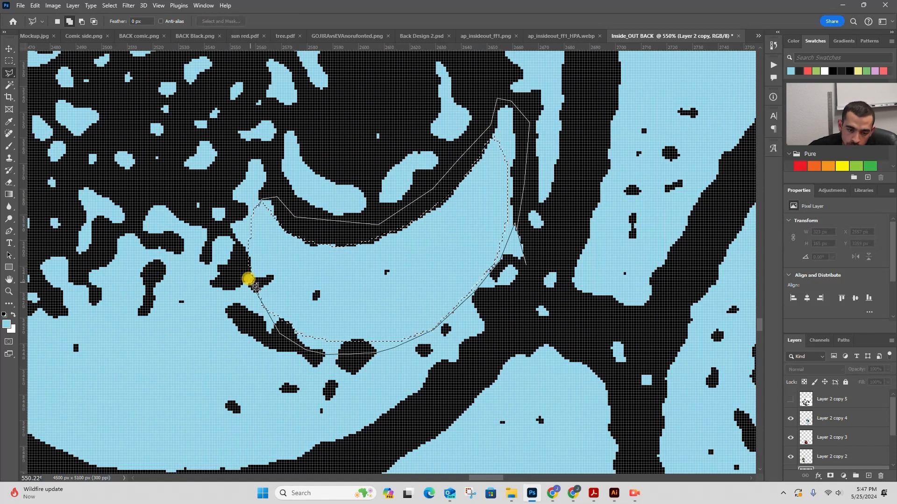
key(z)
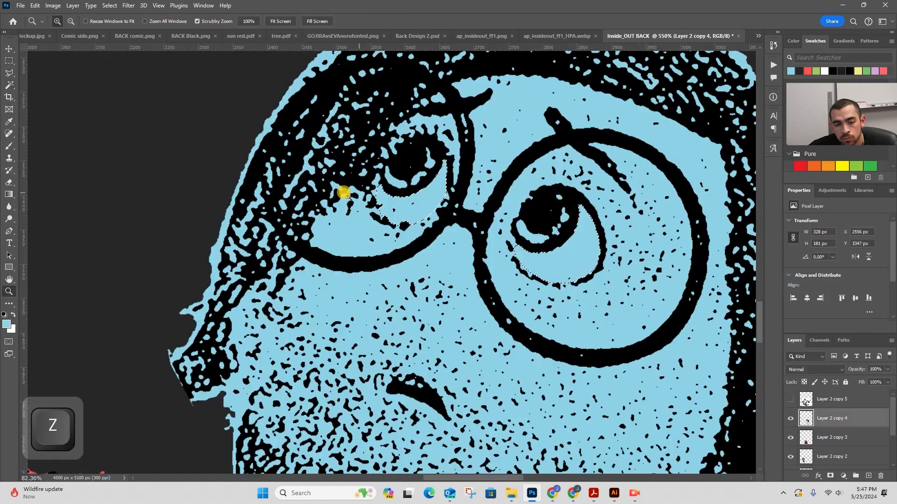
mouse_move(340, 190)
mouse_down()
mouse_move(380, 201)
mouse_move(459, 313)
mouse_move(390, 257)
mouse_up()
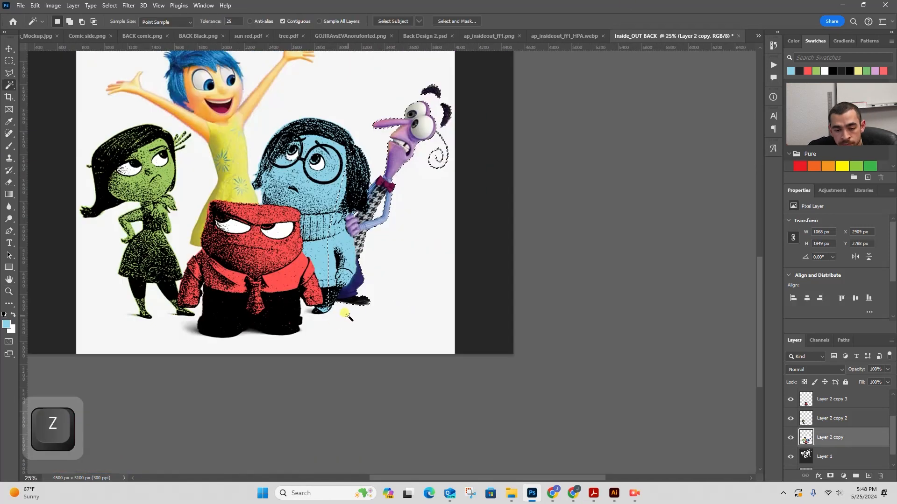
Undo the last selection change and trim the selection around Fear's leg and shoe on Layer 2 copy with the Magic Wand
scroll(326, 177, up, 3)
key(z)
scroll(326, 176, up, 2)
scroll(395, 373, up, 5)
key(ctrl+z)
scroll(853, 439, down, 3)
click(847, 422)
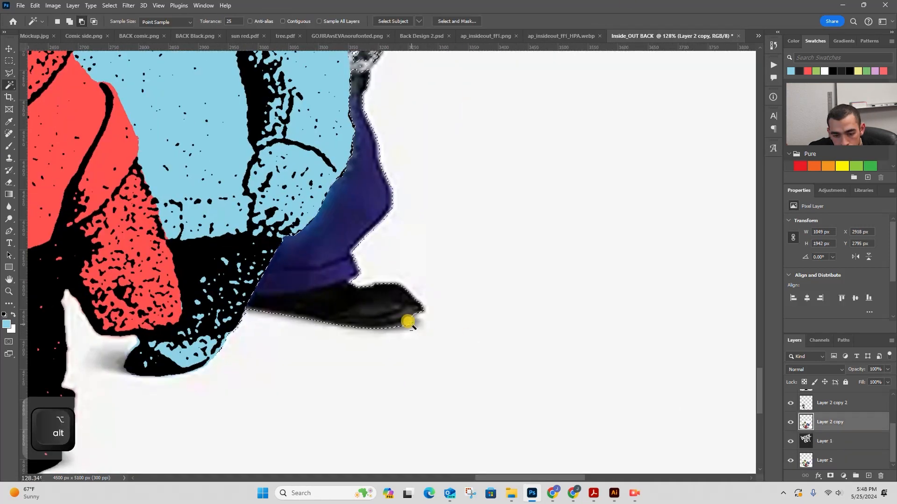
scroll(380, 257, up, 6)
alt+click(383, 258)
click(282, 21)
Add the checkered vest below Fear's forearm to the selection with the Polygonal Lasso
key(z)
drag(448, 238, 398, 242)
drag(334, 343, 402, 327)
drag(366, 112, 345, 257)
key(l)
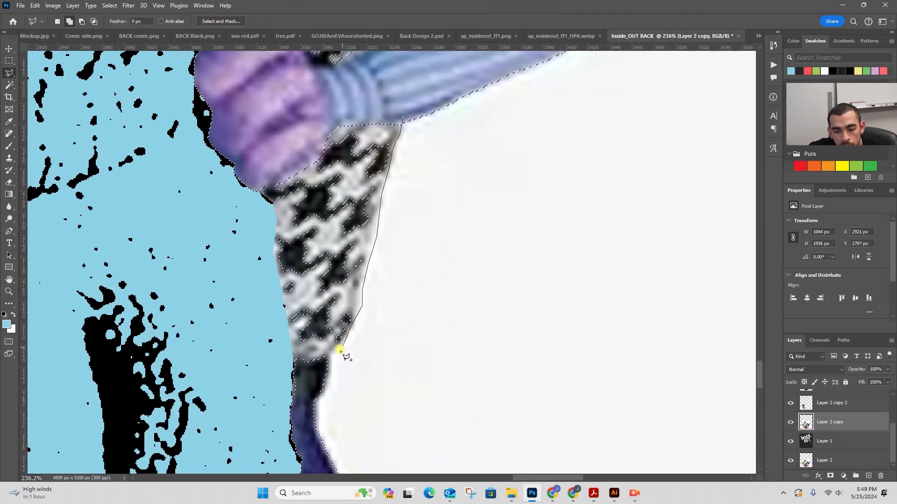
click(148, 176)
click(403, 117)
Add the upper checkered vest between Fear's bow tie and forearm to the selection with the Polygonal Lasso
key(z)
mouse_move(420, 117)
mouse_down()
mouse_move(402, 115)
mouse_move(301, 340)
mouse_up()
key(l)
shift+click(359, 75)
click(389, 84)
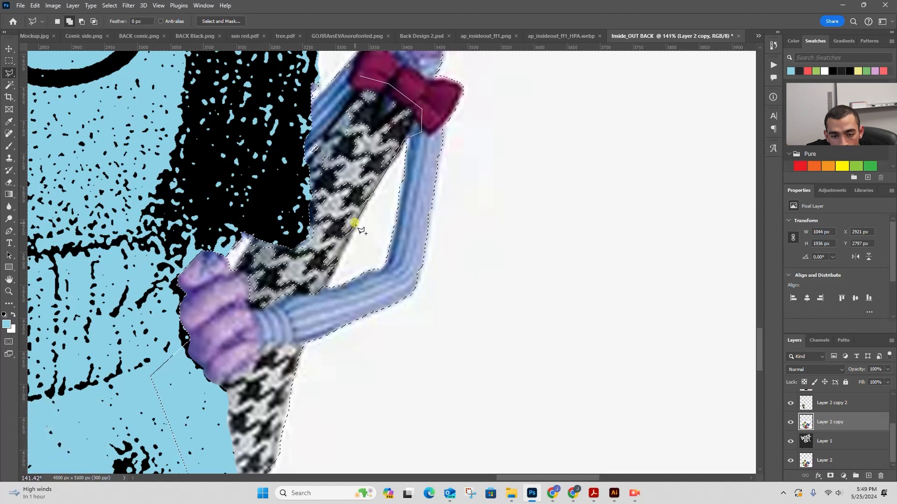
click(316, 113)
click(359, 76)
Toggle the Magic Wand's Contiguous option and make Layer 2 copy the active layer for selecting Fear's head
key(w)
key(alt+bracketright)
key(alt+bracketright)
key(alt+bracketright)
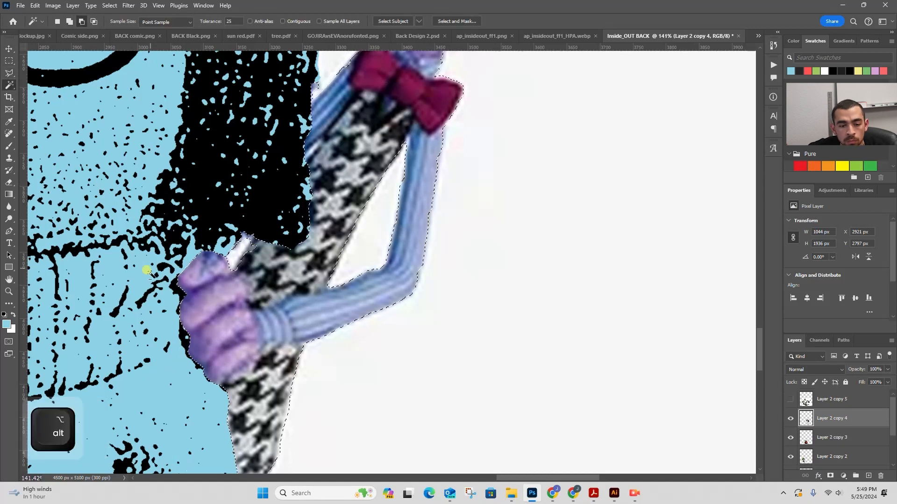
key(z)
drag(289, 341, 233, 337)
drag(355, 154, 411, 161)
click(6, 72)
click(9, 85)
click(282, 21)
scroll(859, 426, down, 3)
click(858, 425)
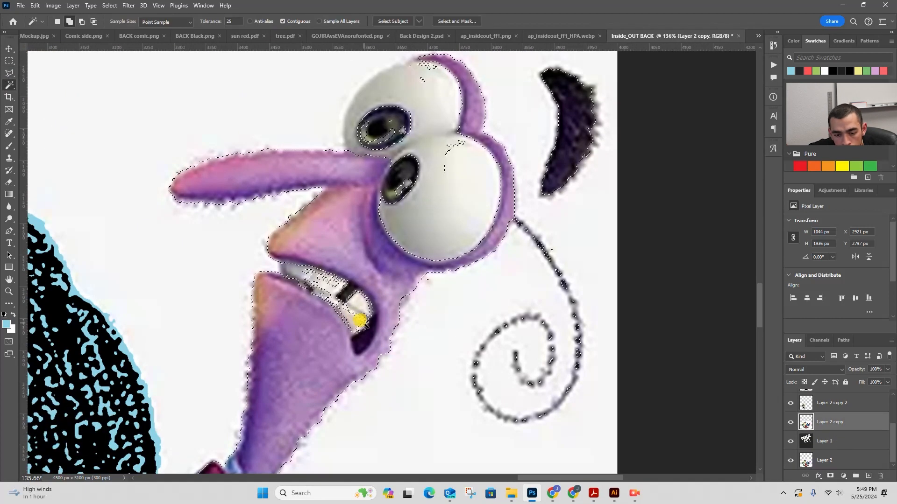
Add the unselected gaps inside Fear's face and eyes to the selection with the Polygonal Lasso
key(z)
drag(270, 227, 224, 227)
key(l)
shift+click(195, 187)
click(228, 304)
click(405, 375)
click(488, 251)
click(442, 100)
drag(393, 355, 446, 79)
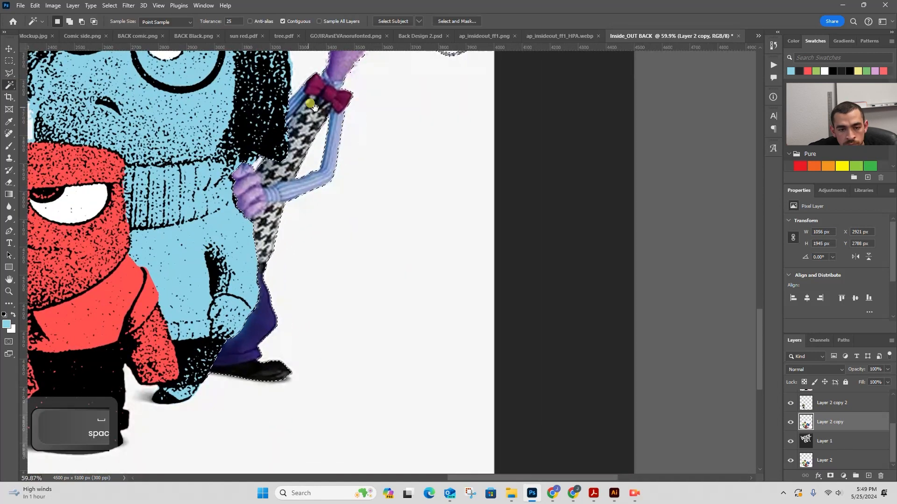
Subtract the stray area beside Sadness's hair from the selection of Fear with the Polygonal Lasso
key(z)
drag(281, 116, 351, 116)
click(10, 73)
alt+click(272, 179)
click(272, 218)
click(242, 258)
click(210, 257)
Duplicate the stippled Layer 2 copy 5, hide the duplicate, and delete everything outside Fear on Layer 2 copy 5
drag(870, 469, 869, 475)
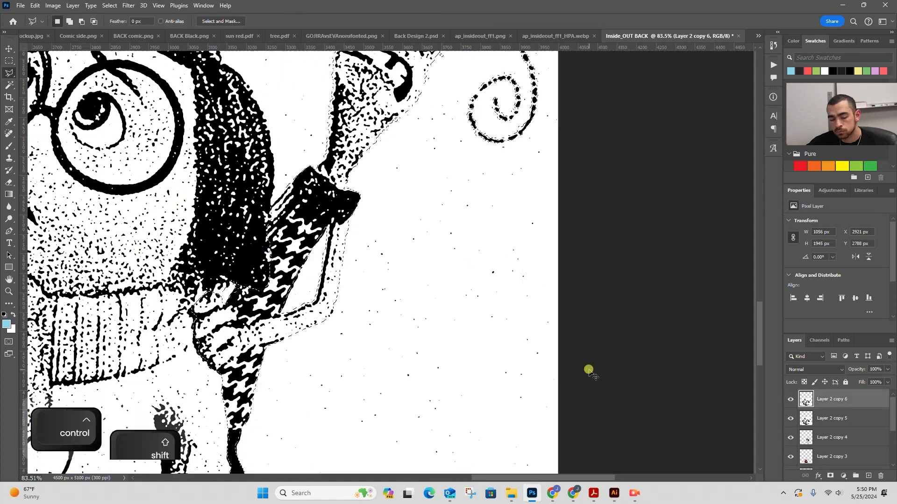
key(ctrl+shift+i)
drag(589, 368, 337, 344)
click(835, 419)
click(790, 400)
key(Delete)
Fill the isolated Fear artwork on Layer 2 copy 5 with the light purple swatch
key(w)
click(874, 71)
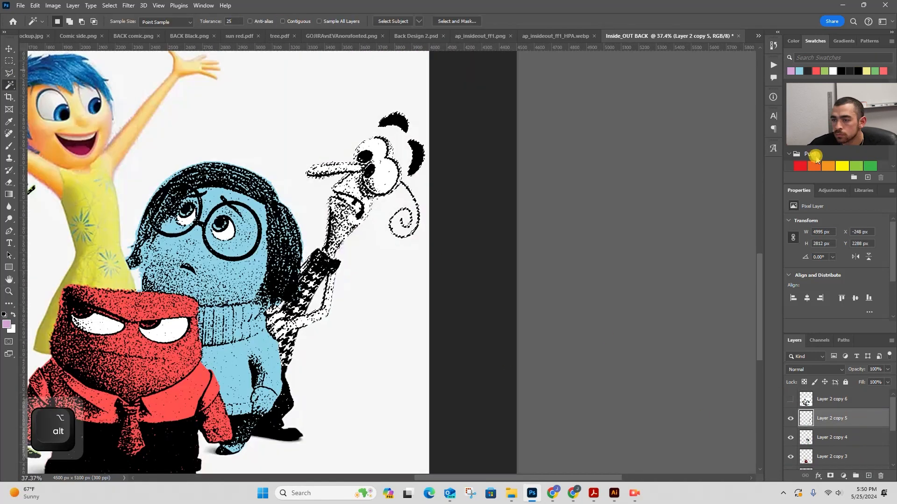
key(alt+BackSpace)
Select the whites of Fear's eyes on Layer 2 copy using the Magic Wand with Contiguous on
key(z)
click(790, 419)
scroll(791, 423, down, 5)
mouse_move(369, 163)
mouse_down()
mouse_move(449, 168)
mouse_move(304, 118)
mouse_up()
click(829, 422)
key(w)
click(282, 22)
shift+click(418, 223)
shift+click(362, 275)
Clean up the eye selection with the Polygonal Lasso, subtracting stray spikes around the upper eye and adding the gap between the eyes
key(z)
drag(387, 104, 472, 117)
key(l)
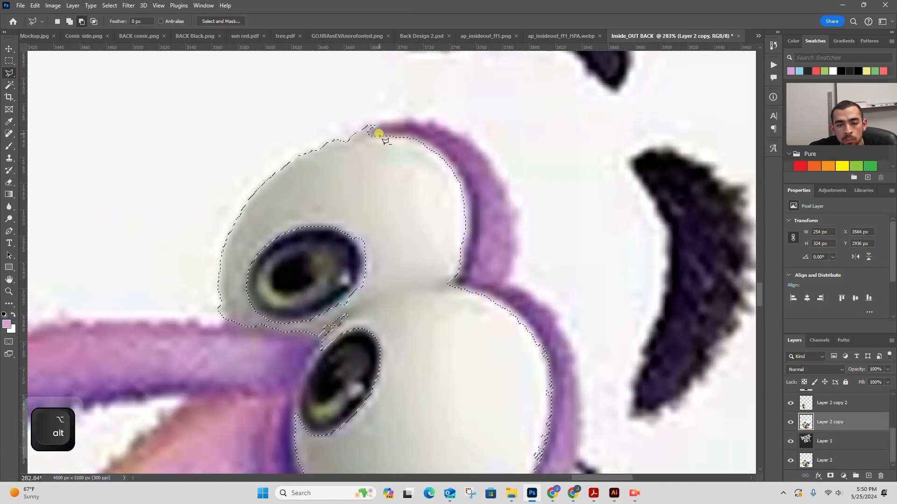
alt+click(378, 135)
shift+click(322, 340)
shift+click(348, 325)
double_click(359, 305)
key(w)
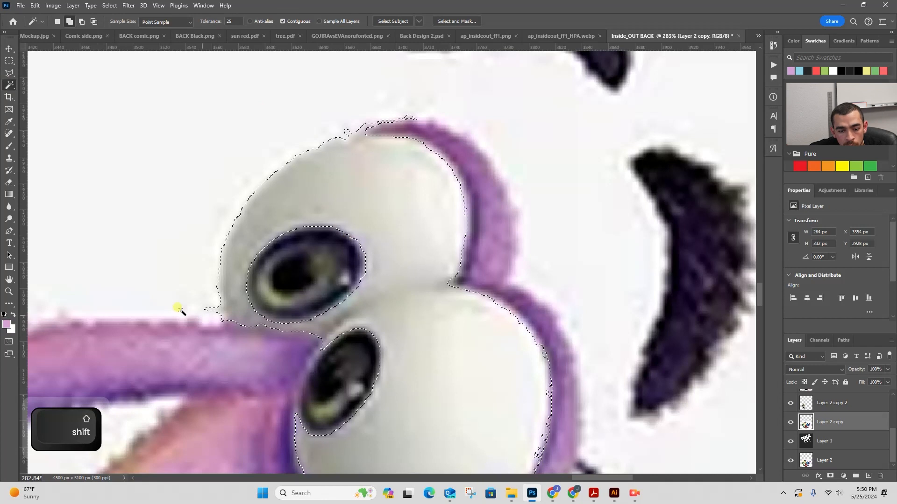
key(l)
alt+click(177, 309)
Add more of Fear's eye whites to the selection with the Magic Wand and hide Layer 2 copy
key(z)
drag(285, 187, 178, 182)
drag(341, 255, 424, 265)
key(w)
shift+click(409, 191)
click(790, 426)
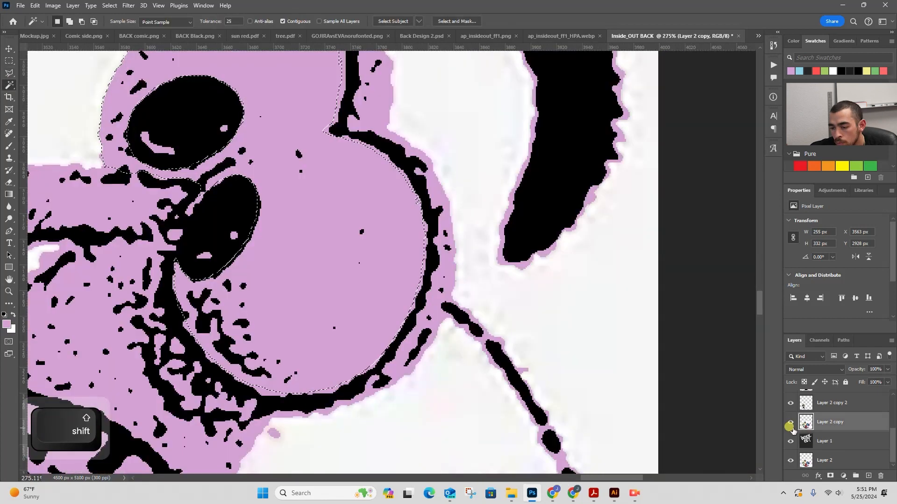
click(790, 425)
Extend the selection into the black outline along the outer edge of Fear's upper eye with the Polygonal Lasso
key(z)
drag(242, 120, 275, 113)
key(l)
alt+click(237, 169)
shift+click(246, 172)
shift+click(281, 164)
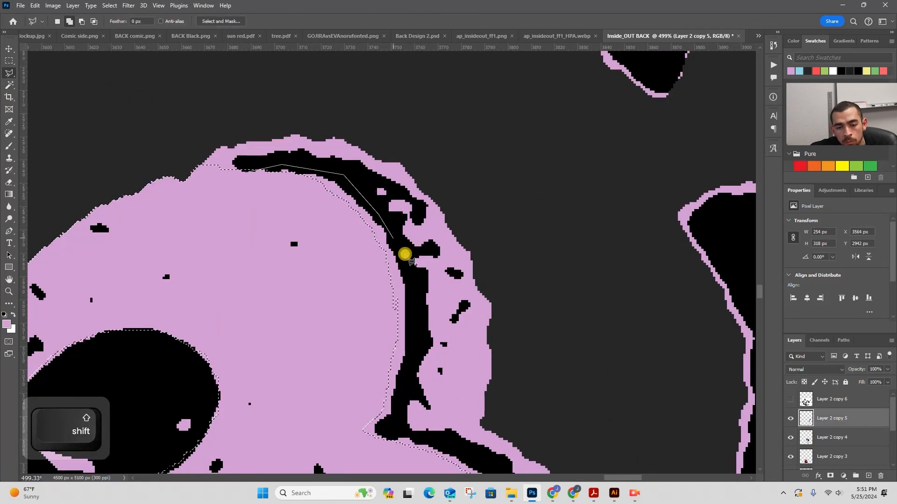
click(415, 303)
double_click(374, 456)
Extend the selection into the black outline around Fear's lower eye and into its pupil with the Polygonal Lasso
drag(379, 452, 77, 115)
shift+click(91, 108)
click(254, 315)
drag(237, 397, 236, 210)
click(213, 255)
click(176, 308)
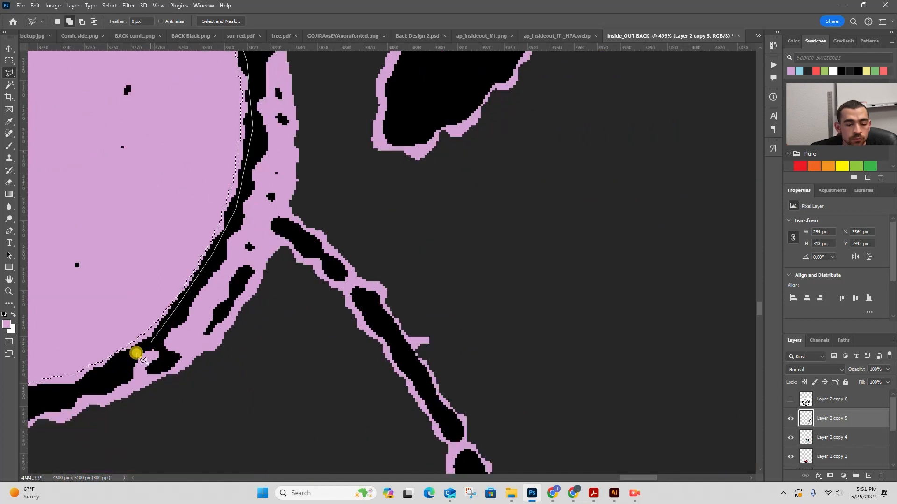
click(93, 379)
drag(92, 379, 288, 234)
click(195, 262)
click(49, 201)
drag(49, 201, 199, 388)
click(136, 304)
click(116, 225)
click(128, 174)
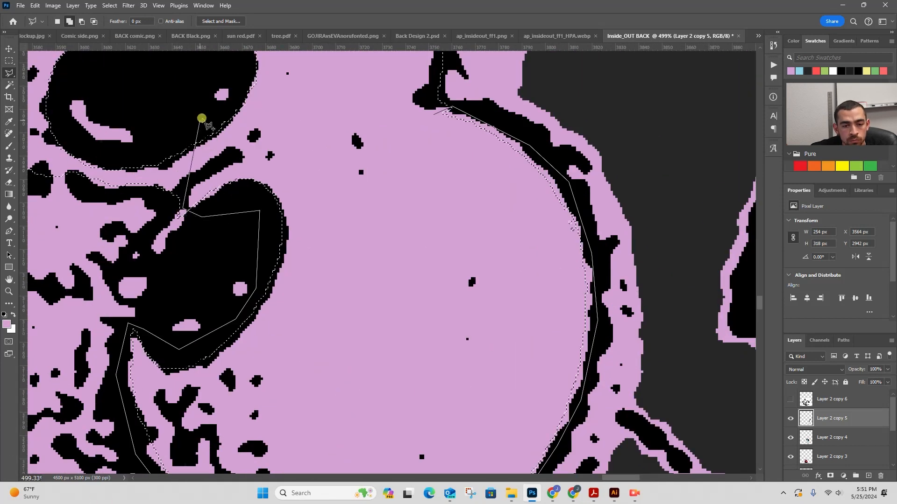
click(205, 120)
drag(205, 120, 206, 309)
click(240, 287)
double_click(355, 296)
Add the ring around the upper eye's pupil to the selection with the Polygonal Lasso
drag(276, 281, 399, 206)
shift+click(380, 198)
click(353, 176)
click(315, 149)
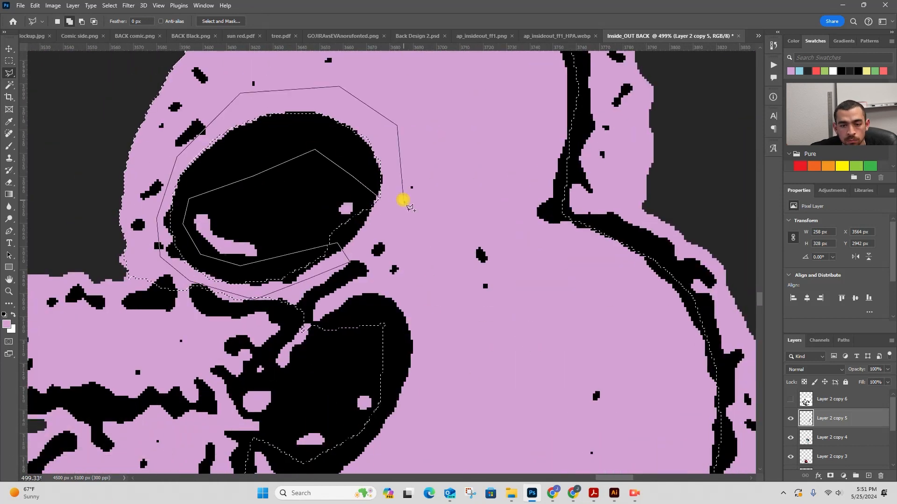
double_click(403, 201)
Add the strip along the bottom edge of Fear's upper eye, above the nose, to the selection
shift+click(304, 324)
click(223, 308)
scroll(81, 207, up, 5)
click(128, 224)
scroll(305, 260, down, 3)
double_click(302, 361)
Fill the selected eye areas with white on Layer 2 copy 5, deselect, and show Layer 2 copy again
key(w)
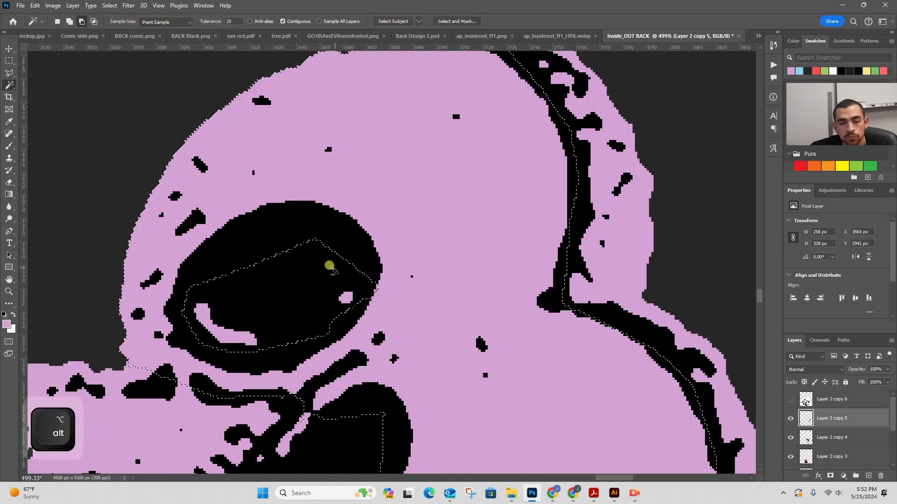
scroll(329, 265, down, 6)
drag(406, 229, 437, 228)
key(ctrl+BackSpace)
key(ctrl+d)
scroll(416, 284, down, 9)
click(283, 21)
click(790, 452)
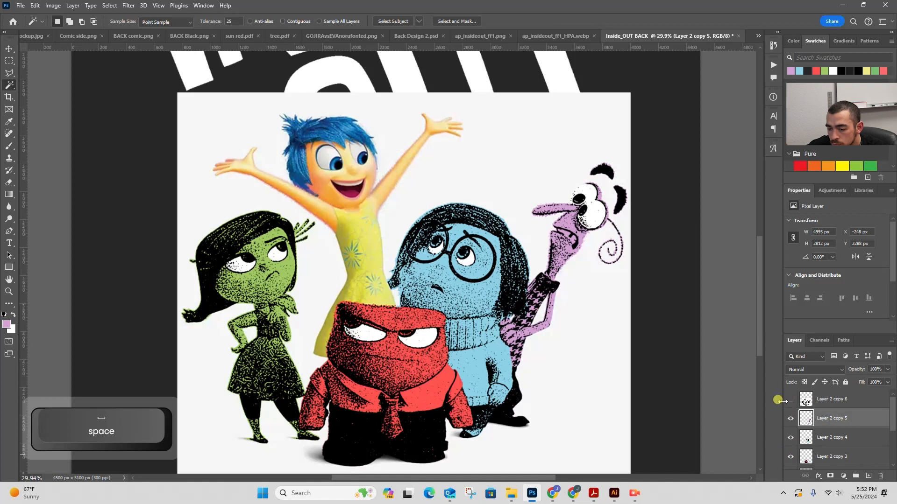
Make Layer 2 copy active and draw a rough Polygonal Lasso selection around Joy, overlapping the neighbouring characters
key(v)
key(z)
drag(359, 170, 373, 226)
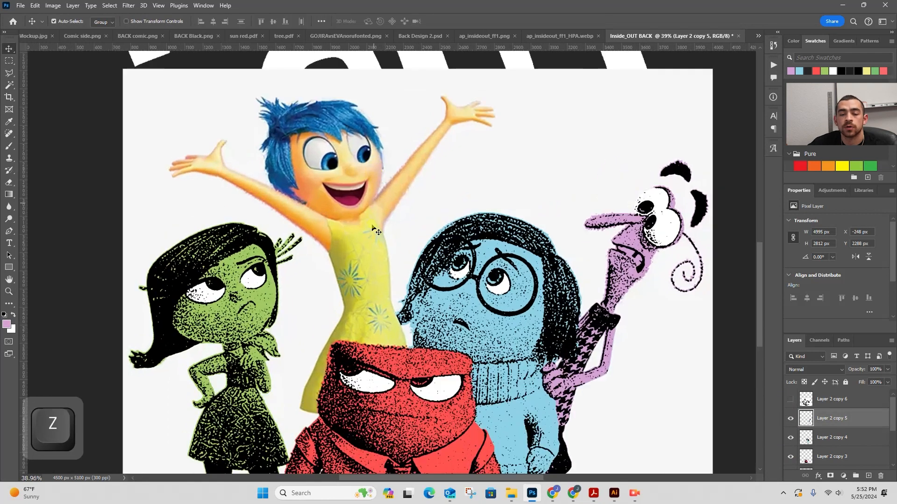
scroll(832, 423, down, 3)
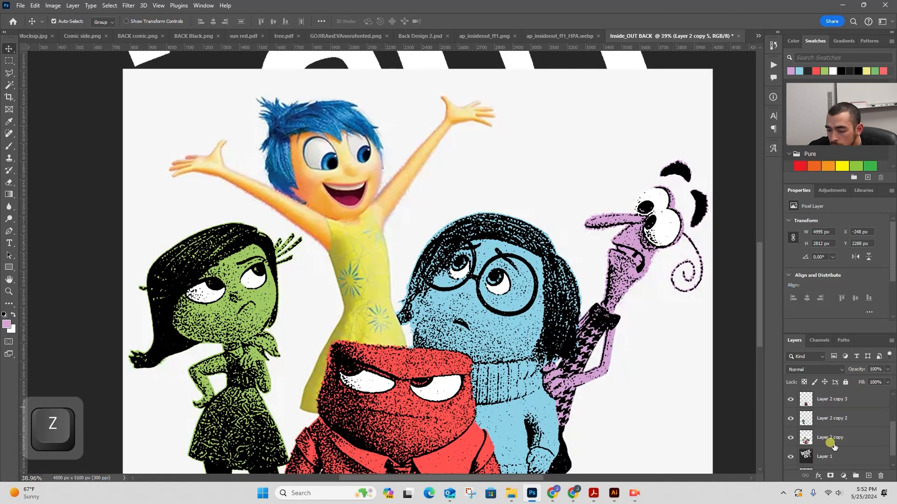
click(854, 438)
key(z)
drag(331, 184, 335, 184)
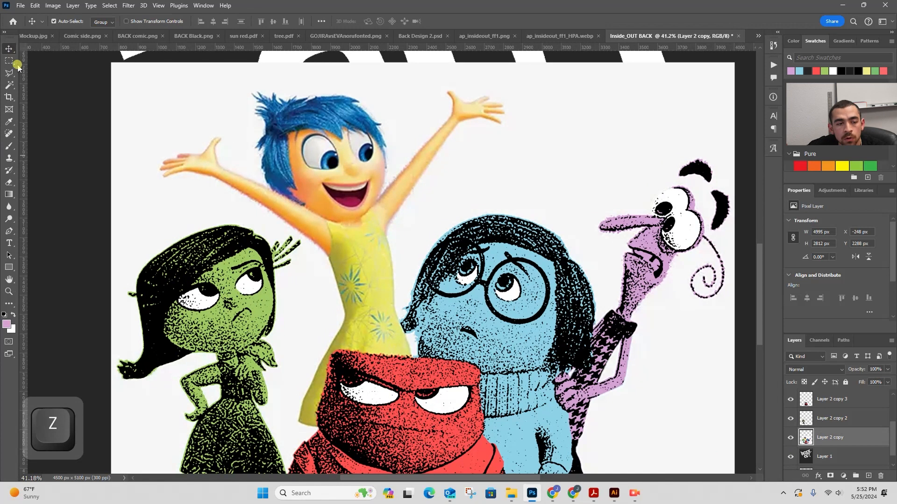
click(8, 76)
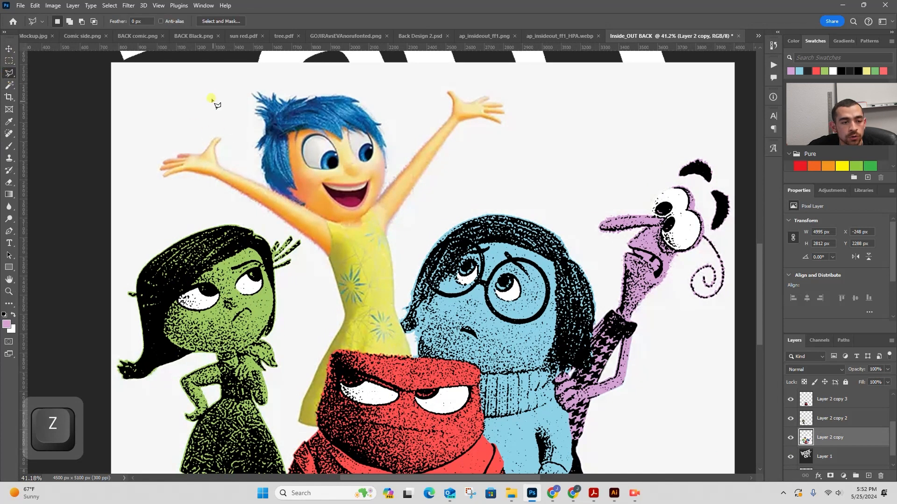
click(364, 87)
click(525, 84)
click(493, 157)
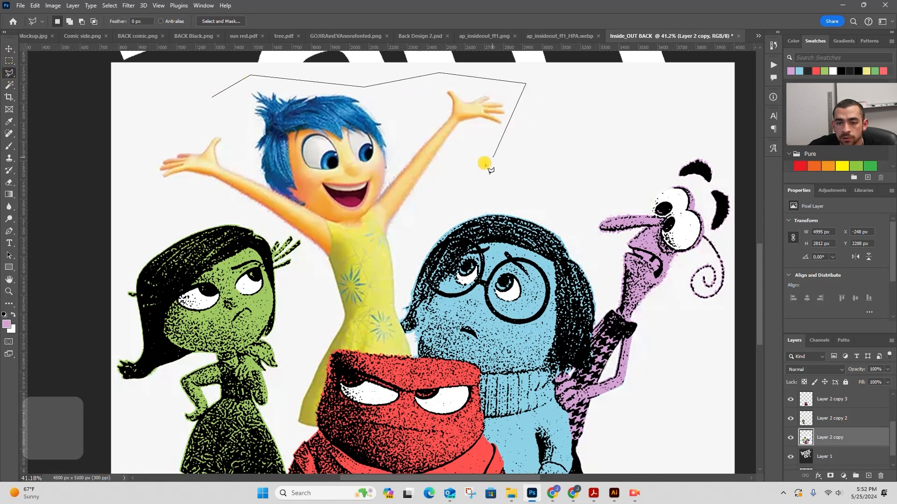
click(410, 221)
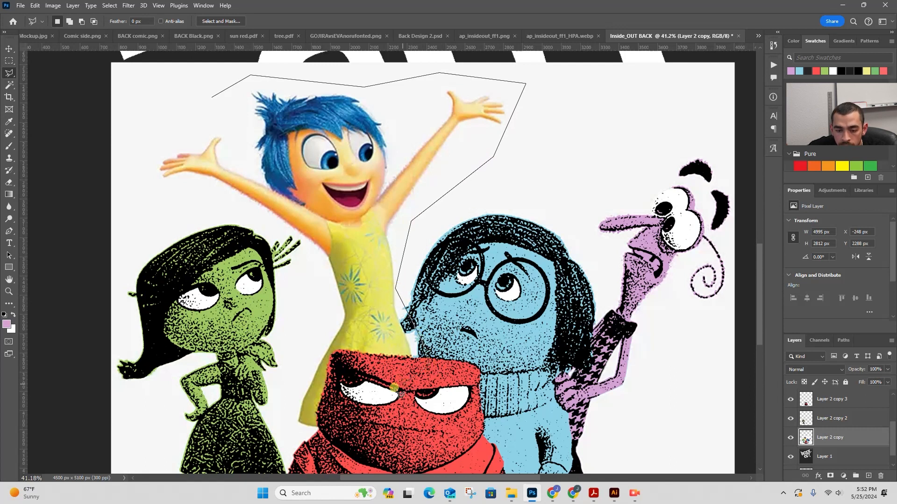
click(347, 440)
click(253, 260)
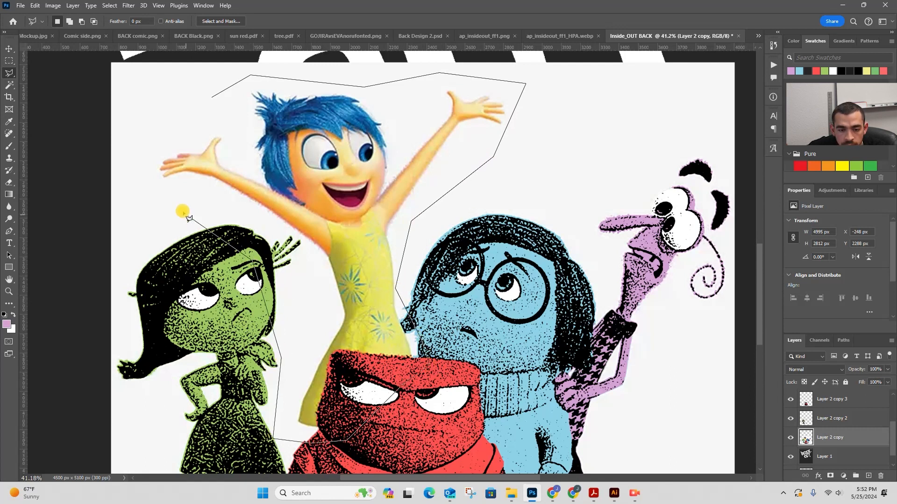
click(184, 211)
click(115, 199)
double_click(150, 129)
Subtract the white background around Joy from the selection using the Magic Wand with Contiguous on
click(9, 85)
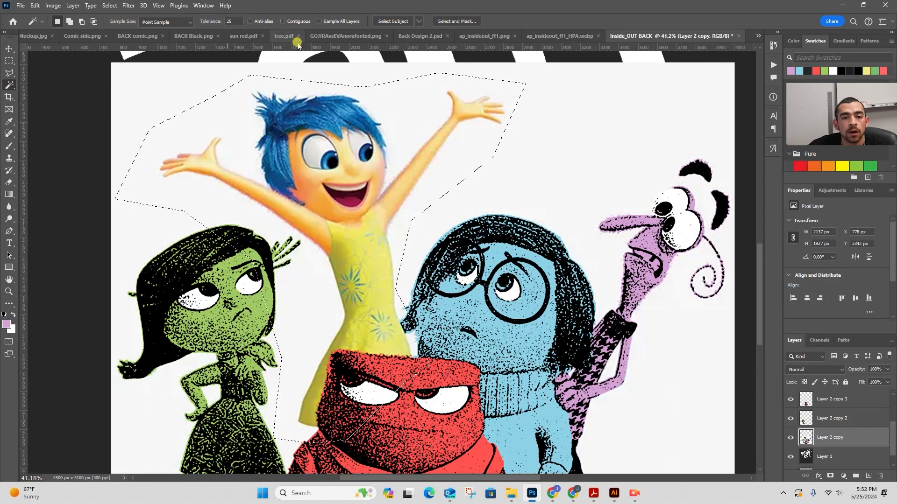
click(375, 21)
click(281, 21)
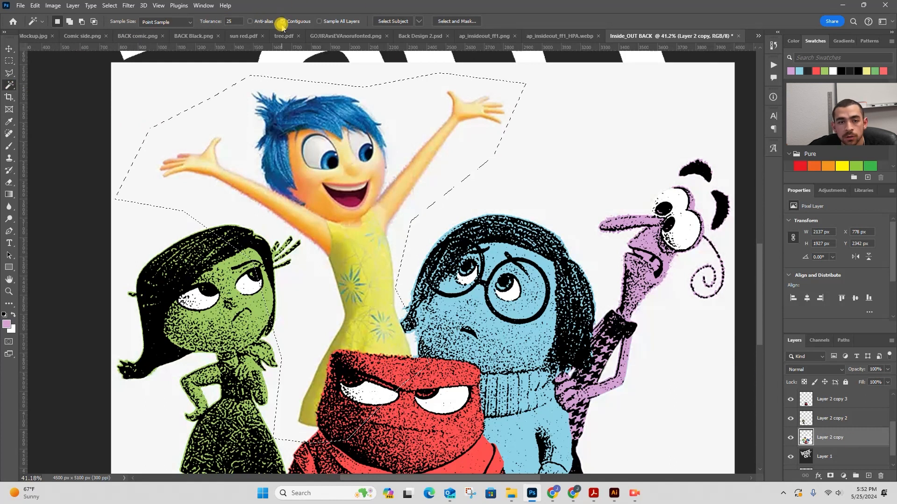
alt+click(167, 162)
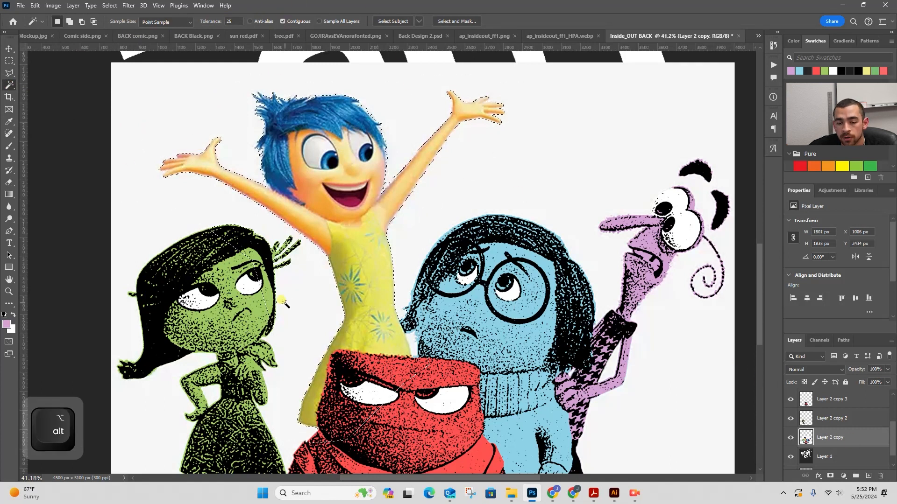
Subtract Disgust's artwork on Layer 2 copy 2 from the selection using the Magic Wand with Contiguous off
click(848, 420)
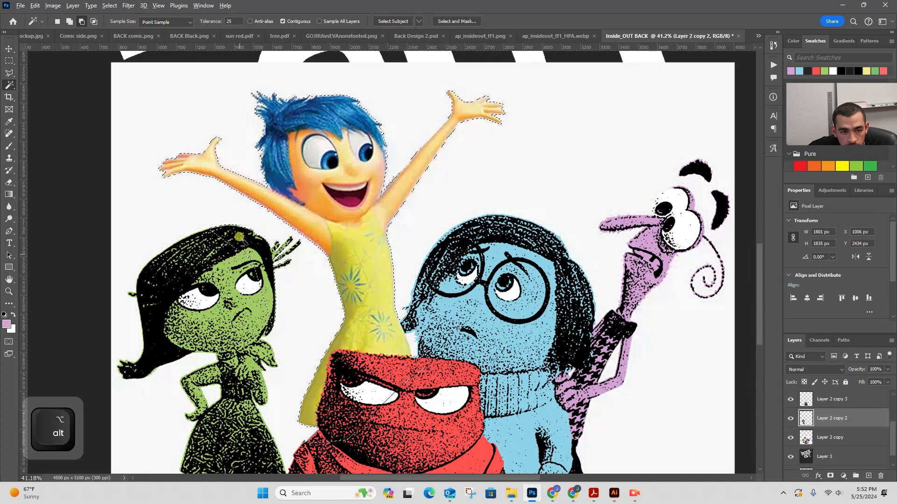
click(282, 22)
key(z)
click(233, 223)
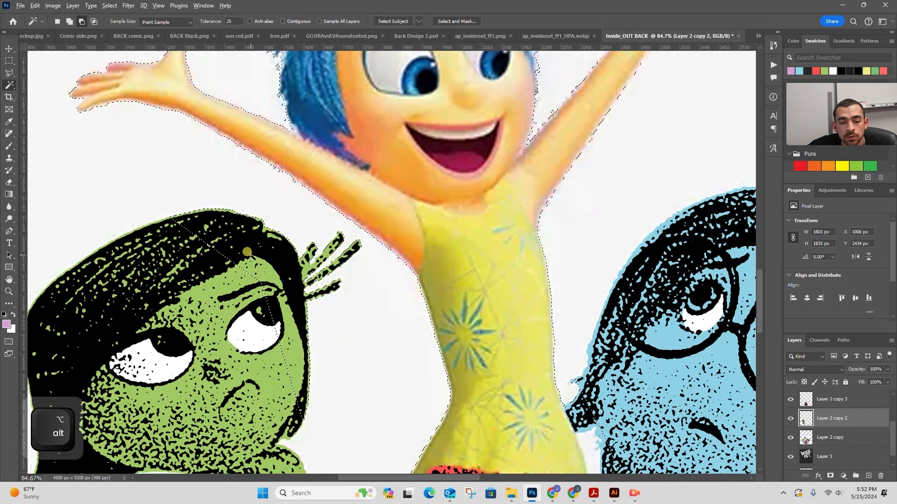
alt+click(251, 256)
alt+click(264, 265)
key(z)
drag(319, 271, 243, 281)
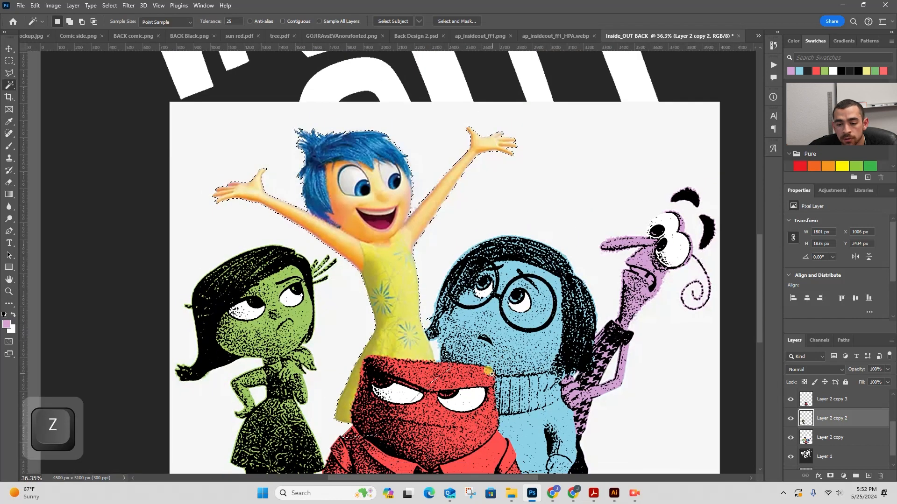
Subtract Anger's artwork on Layer 2 copy 3 from the Joy selection with the Magic Wand
drag(491, 373, 505, 374)
click(841, 399)
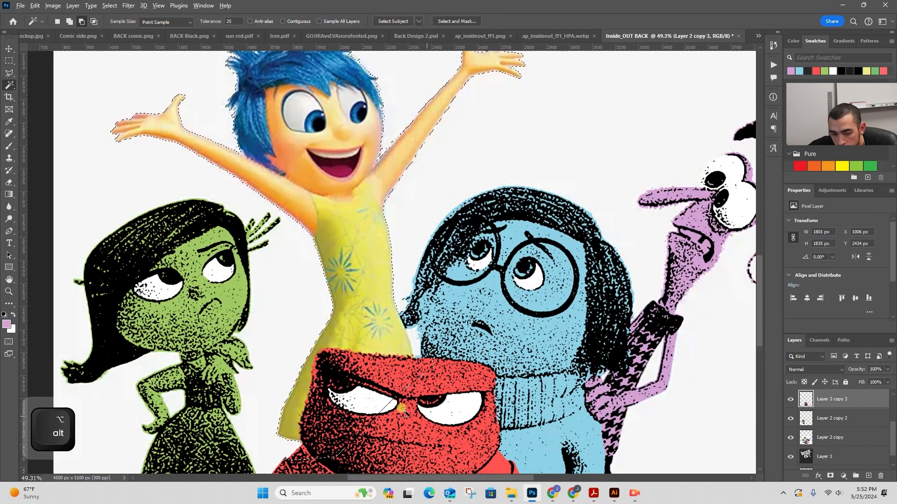
key(z)
drag(310, 390, 336, 390)
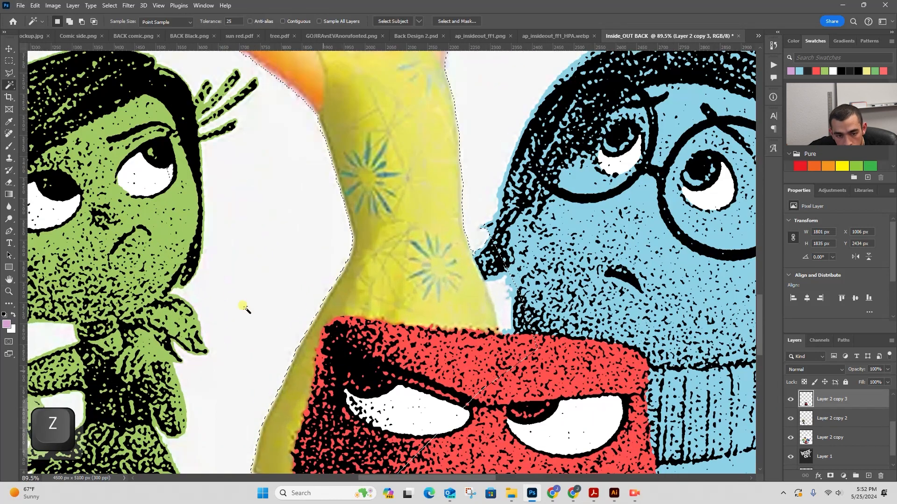
click(861, 418)
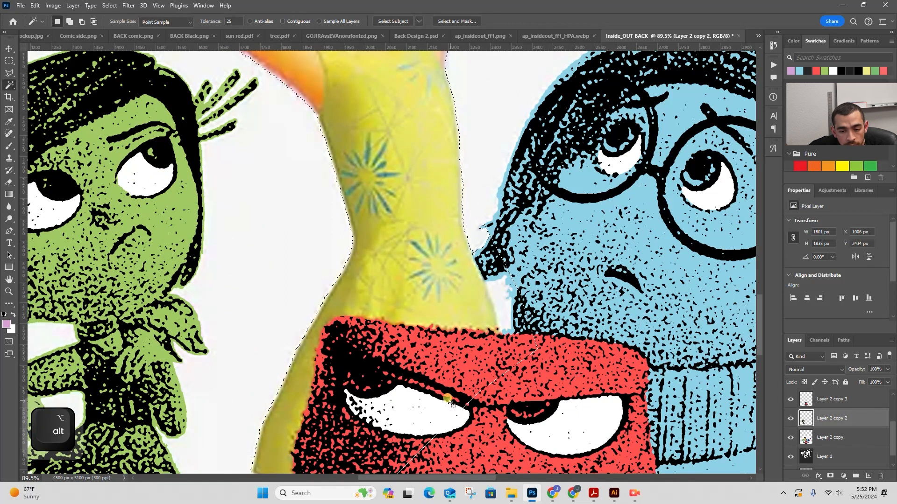
key(space)
drag(413, 391, 254, 258)
key(z)
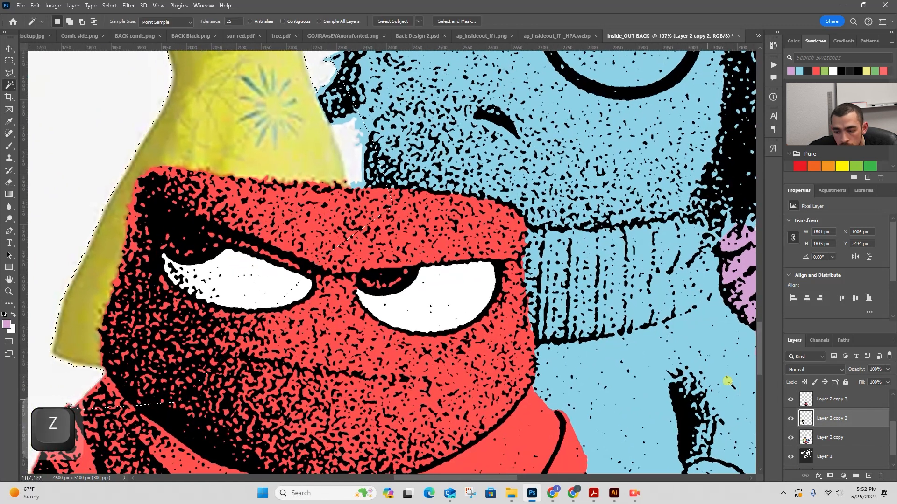
click(857, 399)
alt+click(350, 323)
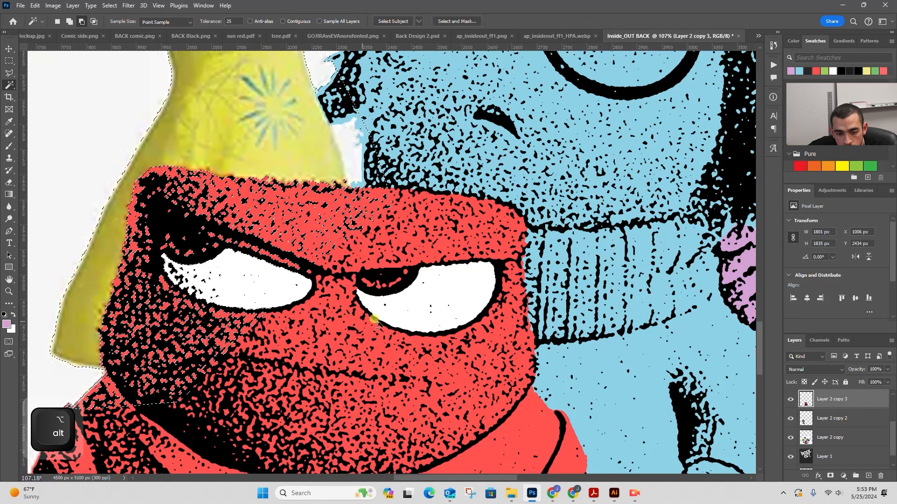
alt+click(499, 273)
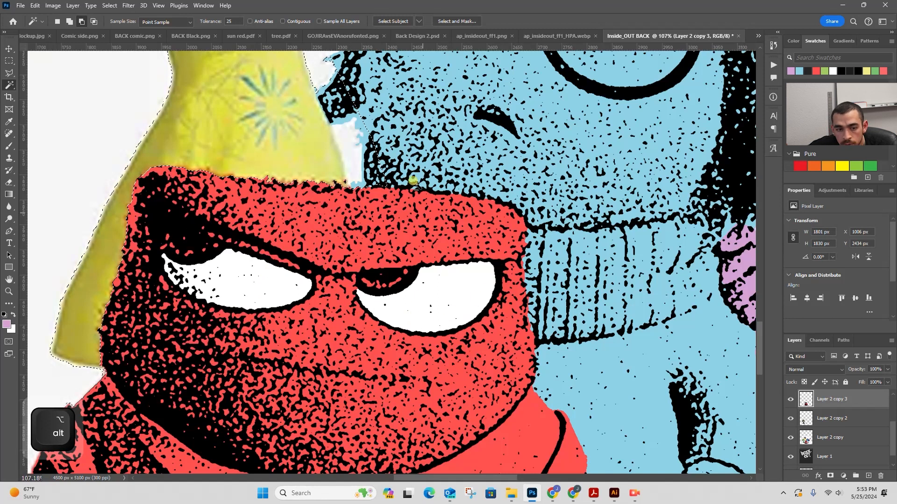
Subtract Sadness's artwork on Layer 2 copy 4 from the Joy selection with the Magic Wand
scroll(849, 426, up, 2)
click(848, 420)
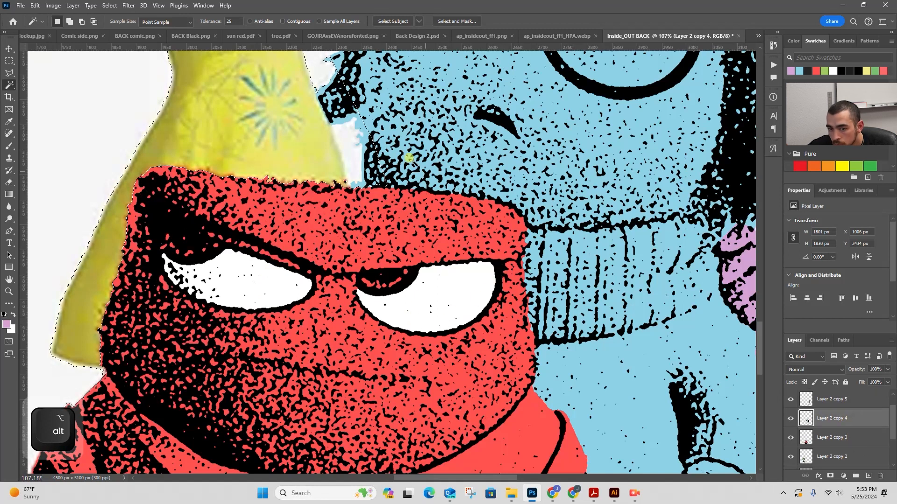
alt+click(620, 77)
alt+click(621, 96)
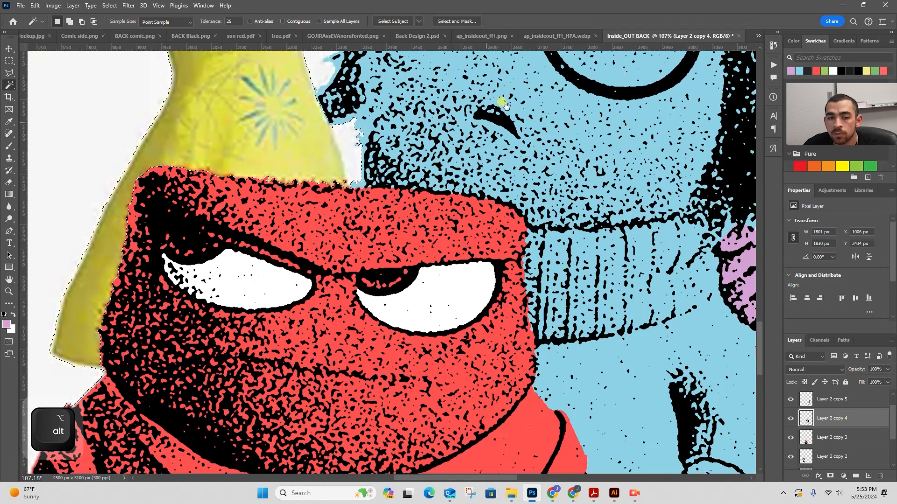
Subtract the white gap between Joy's dress and Sadness's face from the selection, using Layer 2 copy
drag(505, 112, 456, 331)
key(z)
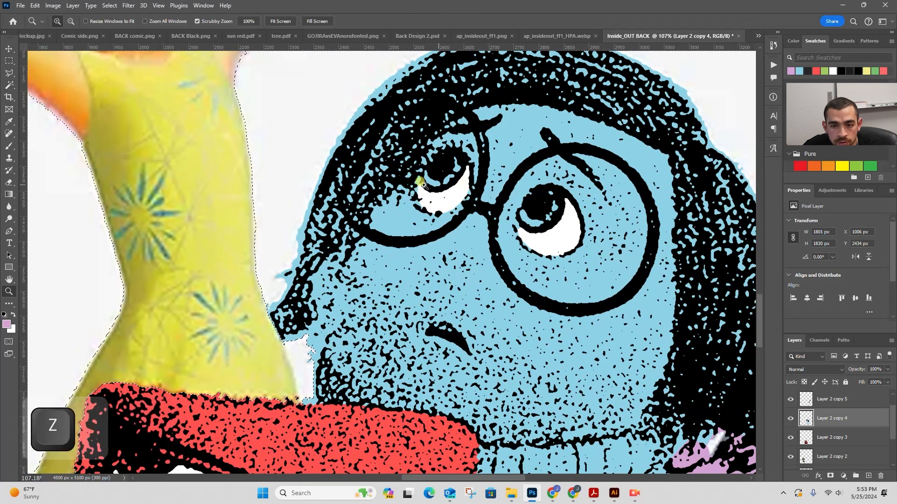
drag(425, 179, 304, 228)
key(space)
drag(303, 229, 460, 333)
key(z)
key(w)
key(alt+bracketleft)
key(alt+bracketleft)
key(alt+bracketleft)
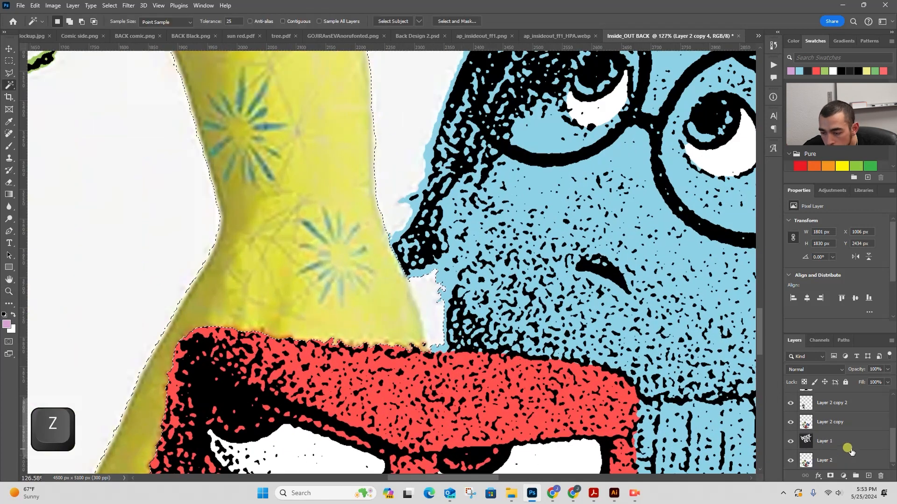
alt+click(428, 296)
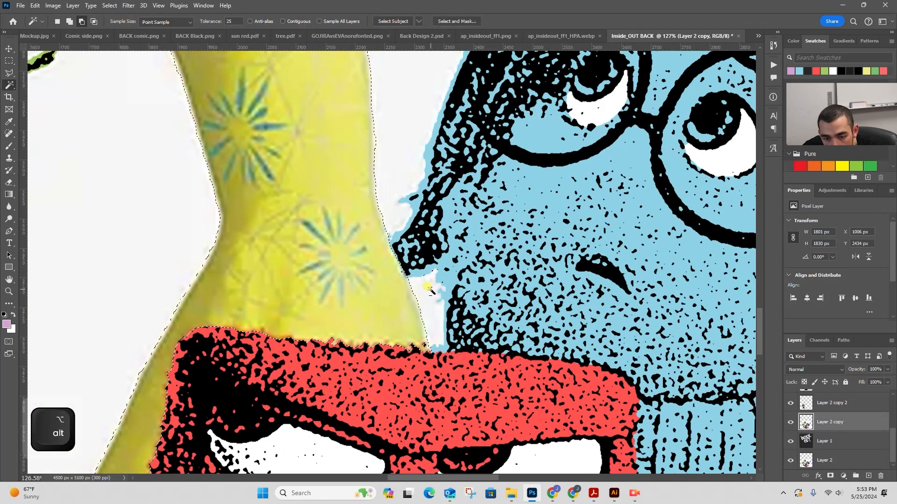
Subtract the leftover strip between Joy's dress and Sadness's face from the selection with the Polygonal Lasso
click(9, 73)
alt+click(381, 173)
alt+click(411, 270)
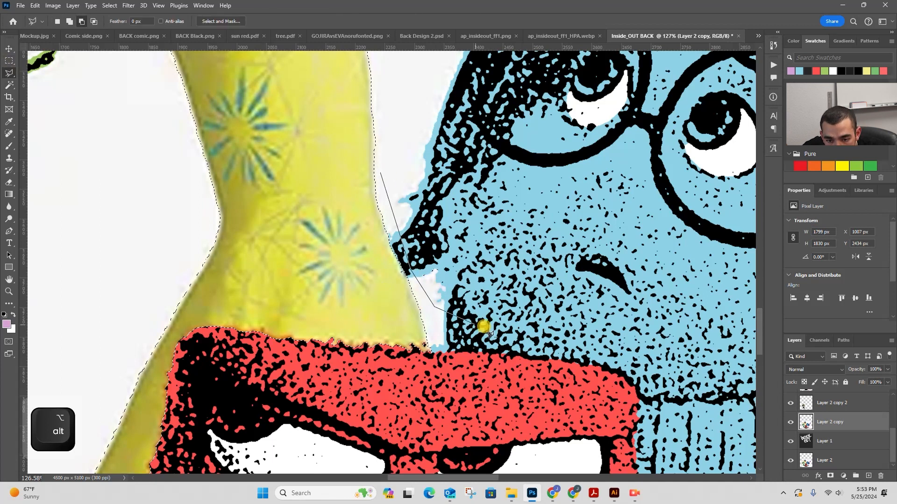
alt+click(483, 327)
double_click(479, 223)
Add the unselected areas inside Joy's eyes and face to the selection with the Polygonal Lasso
key(z)
drag(495, 240, 469, 241)
mouse_move(410, 272)
mouse_down()
mouse_move(482, 269)
mouse_move(367, 226)
mouse_move(348, 259)
mouse_up()
shift+click(451, 241)
key(z)
key(space)
key(z)
drag(366, 140, 398, 110)
shift+click(361, 204)
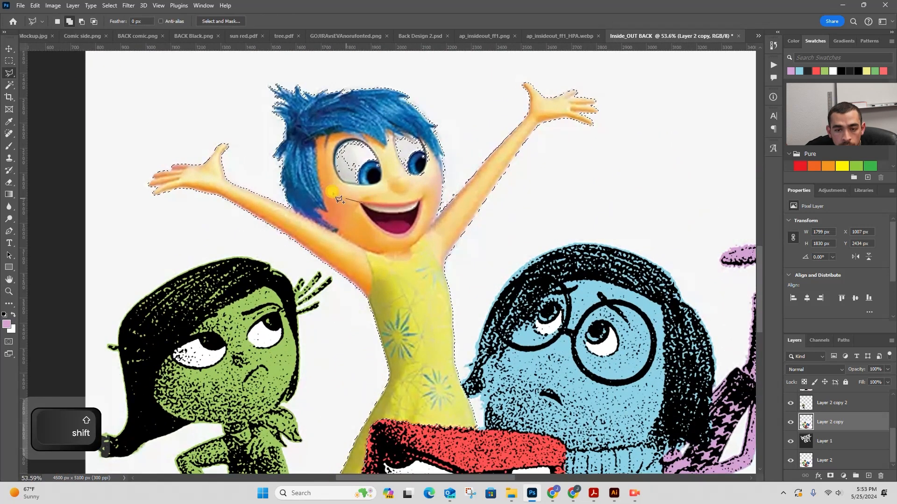
click(316, 171)
click(306, 122)
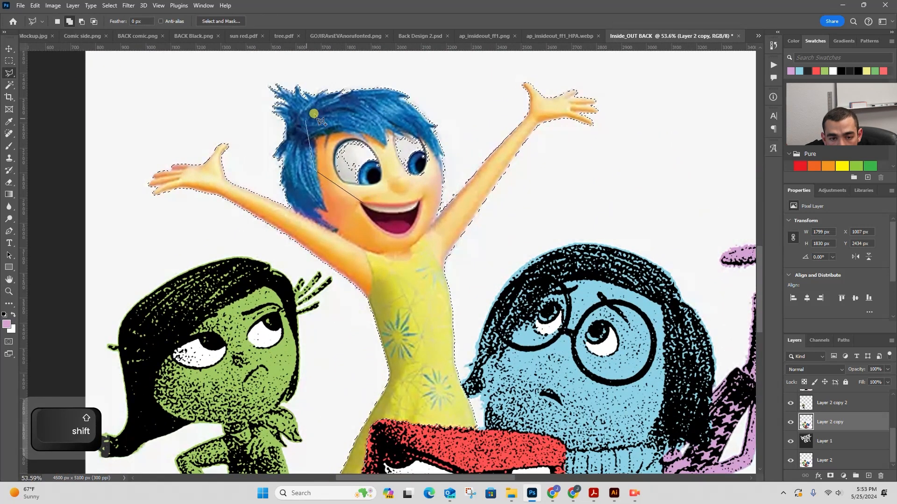
double_click(430, 193)
key(z)
mouse_move(477, 193)
mouse_down()
mouse_move(531, 186)
mouse_move(504, 196)
mouse_up()
shift+click(322, 226)
click(363, 205)
click(367, 224)
key(z)
drag(327, 247, 315, 243)
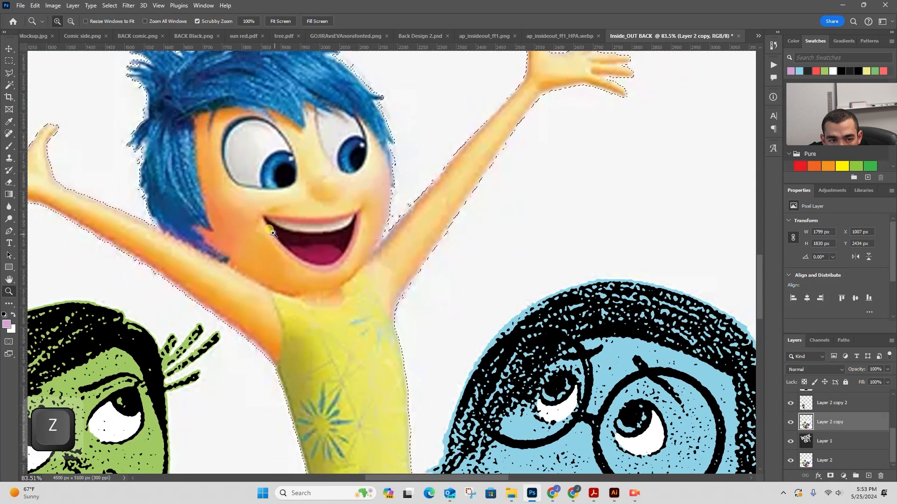
key(space)
mouse_move(131, 173)
mouse_down()
mouse_move(309, 232)
mouse_move(305, 195)
mouse_move(197, 66)
mouse_up()
key(z)
drag(357, 193, 309, 199)
Show Layer 2 copy 6, duplicate it as a backup and hide the duplicate
scroll(863, 436, up, 5)
click(791, 400)
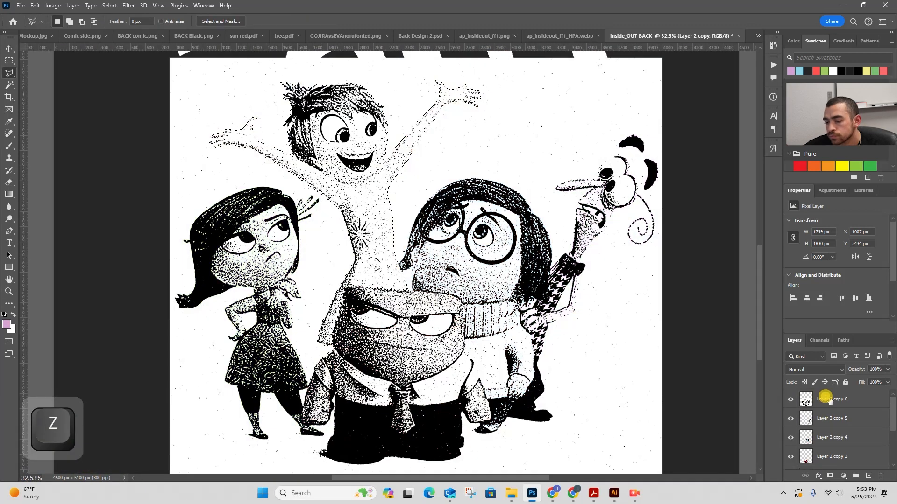
drag(855, 403, 869, 474)
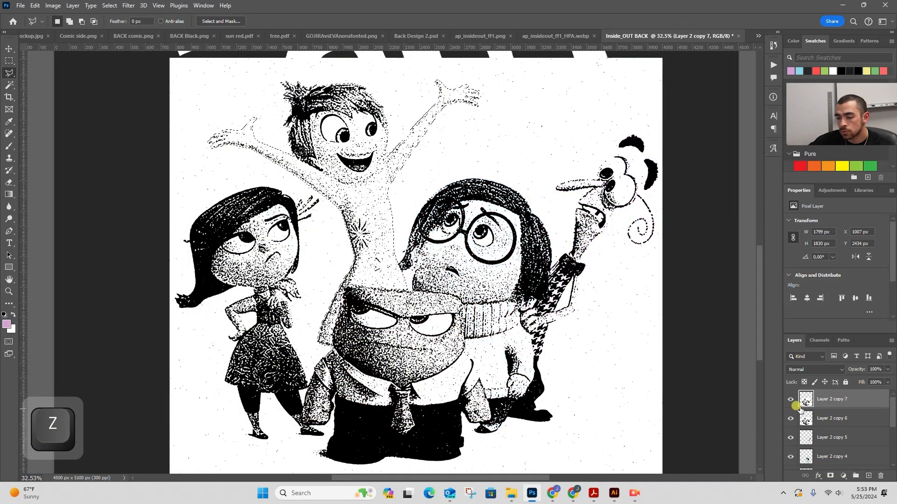
click(790, 399)
Delete everything outside the Joy selection on Layer 2 copy 6 and deselect
click(859, 419)
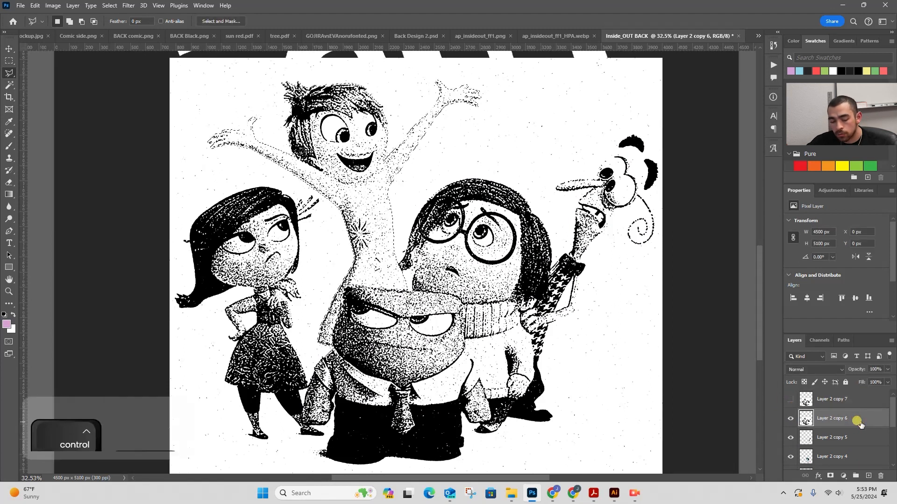
key(ctrl+shift+i)
key(BackSpace)
key(ctrl+d)
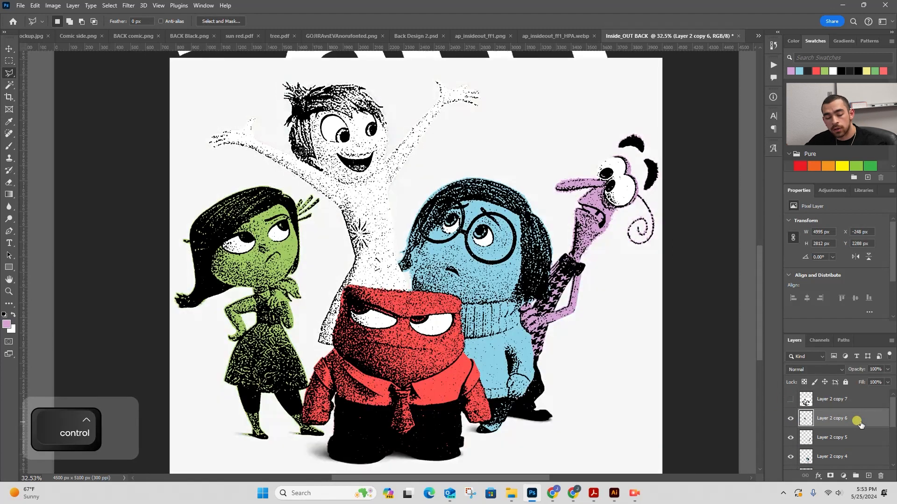
Hide Layer 2 copy 6 and sample the light yellow of Joy's dress as the foreground color
click(790, 419)
key(z)
click(411, 151)
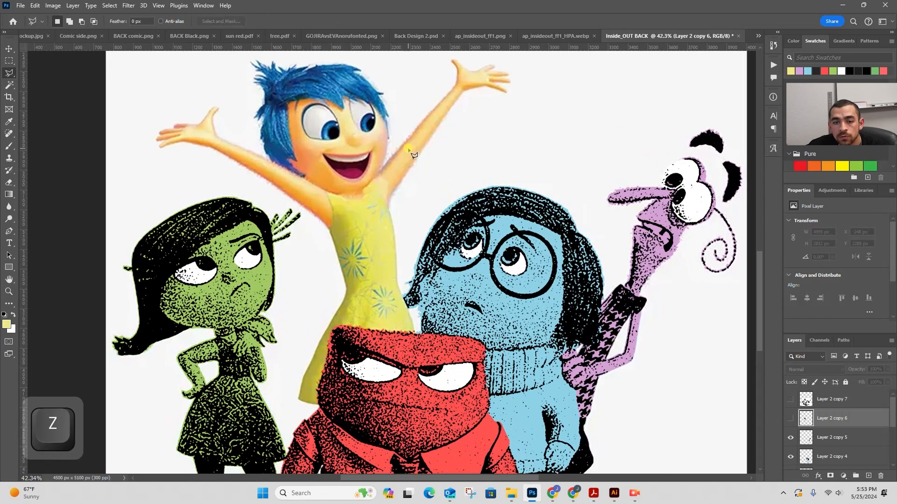
key(i)
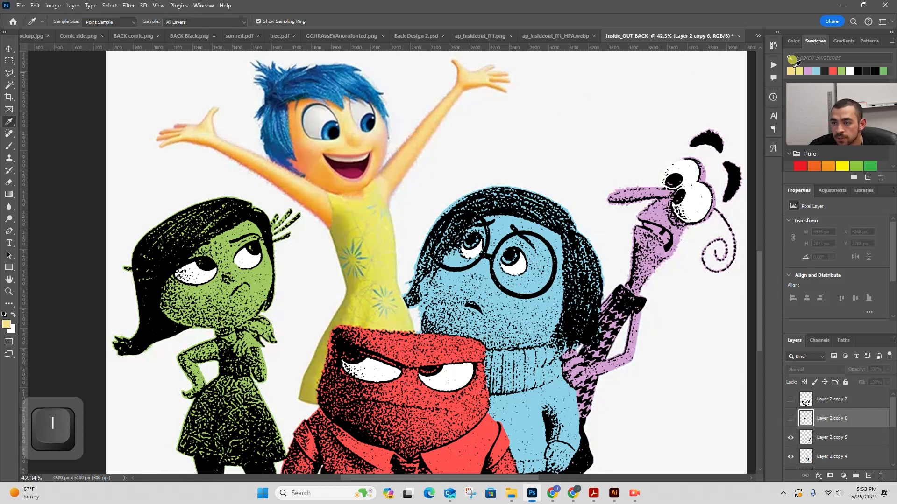
click(371, 205)
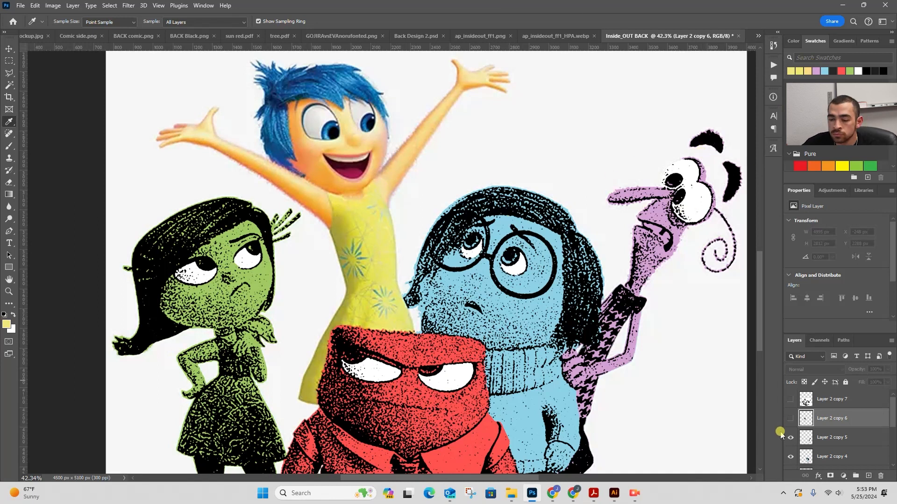
Show Layer 2 copy 6, select only its white areas without the black stippling, fill them with the sampled yellow and deselect
click(790, 418)
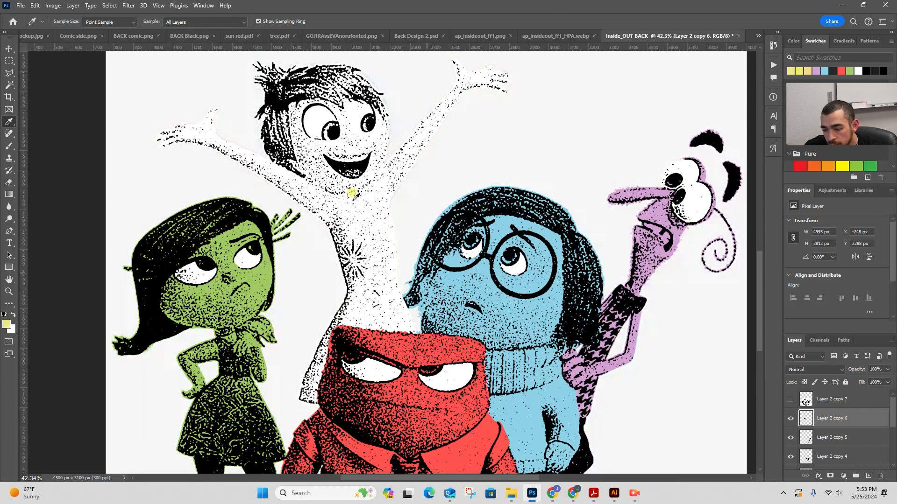
ctrl+click(805, 419)
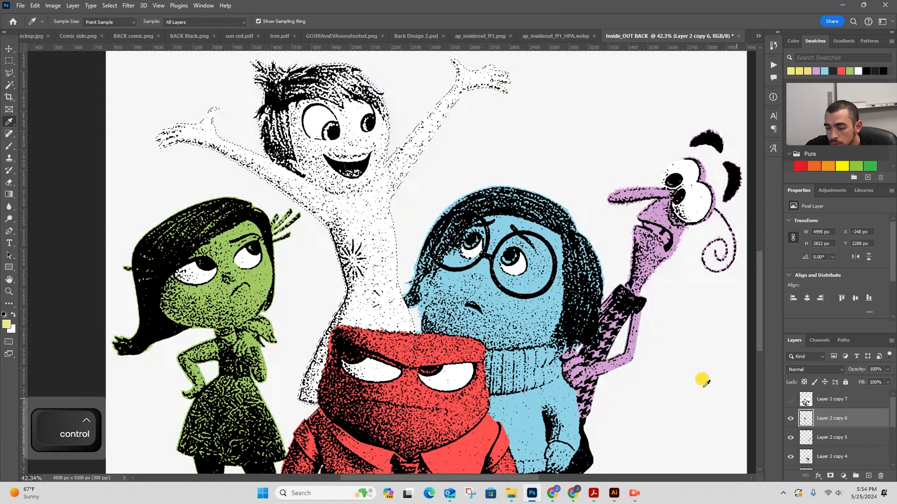
click(9, 86)
alt+click(330, 162)
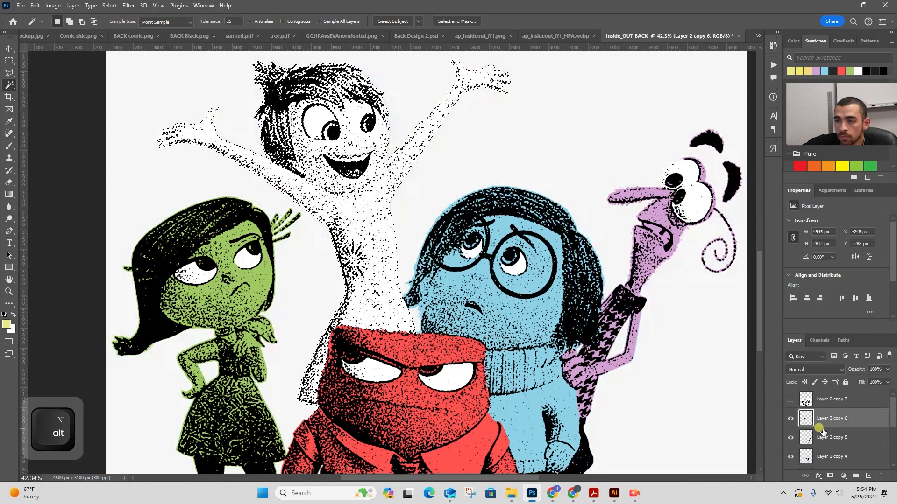
key(alt+BackSpace)
key(ctrl+d)
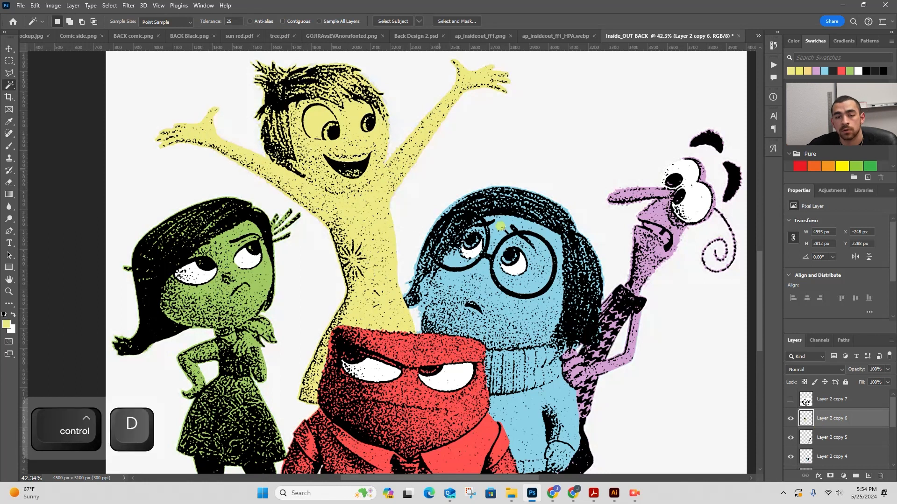
Compare the yellow Joy with the original color artwork by toggling the visibility of Layer 2 copy 6
click(787, 418)
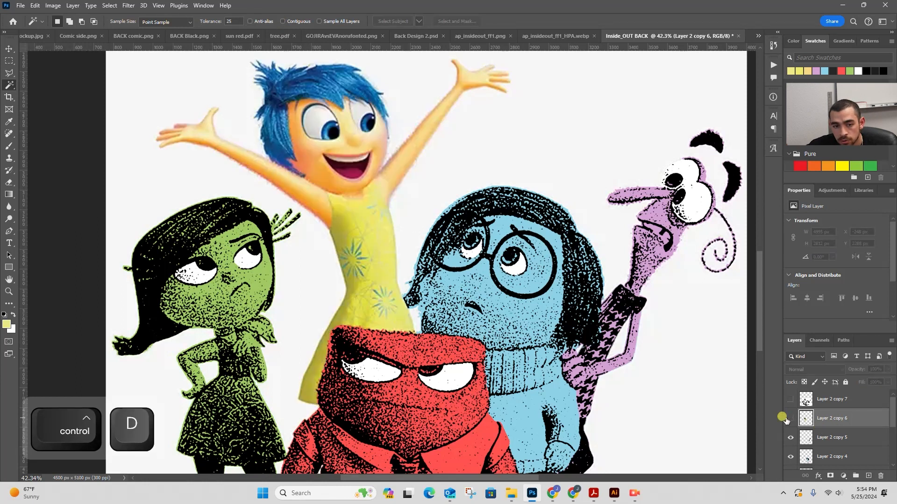
click(789, 418)
click(788, 418)
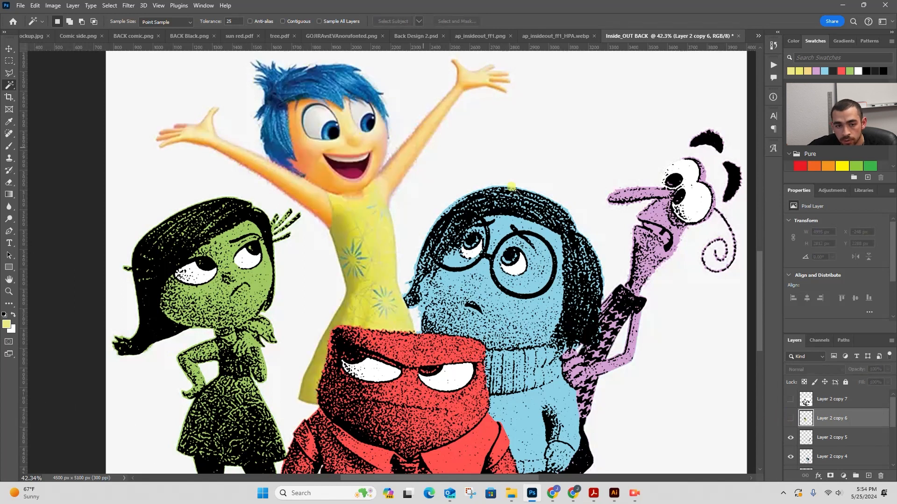
key(z)
drag(349, 133, 384, 146)
click(789, 420)
key(z)
drag(427, 198, 394, 200)
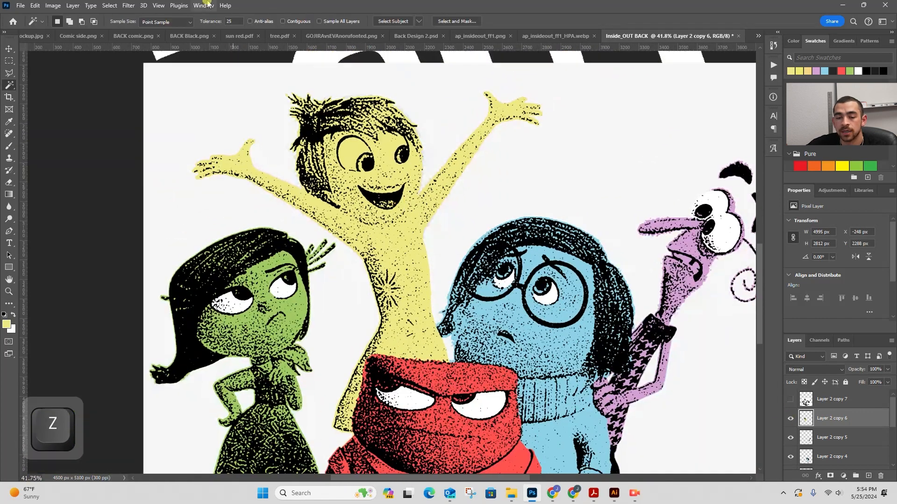
Hide Layer 2 copy 6 and make Layer 2 copy with the original Joy artwork the active layer
click(790, 418)
scroll(840, 437, down, 3)
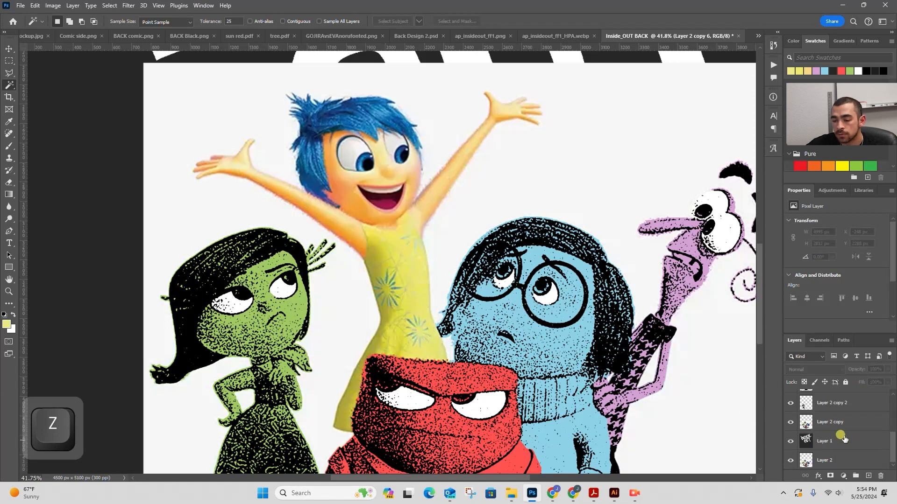
click(854, 425)
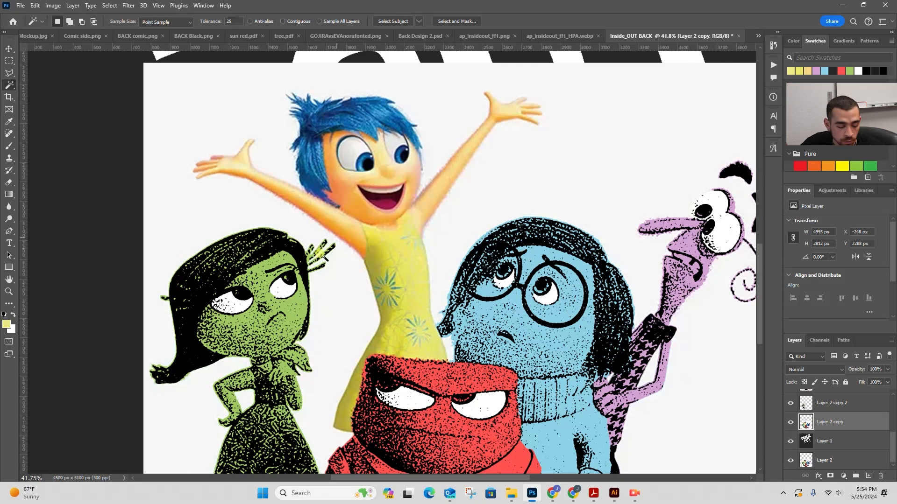
key(z)
drag(365, 160, 400, 161)
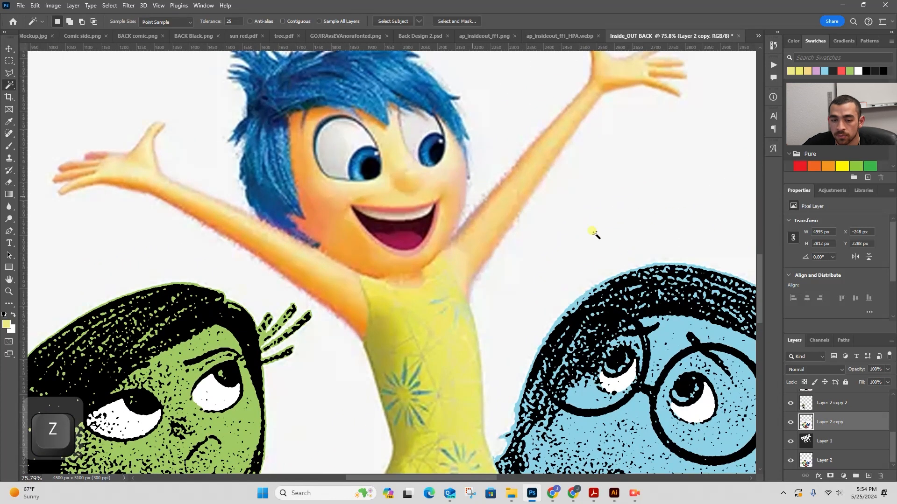
scroll(792, 424, up, 3)
click(789, 419)
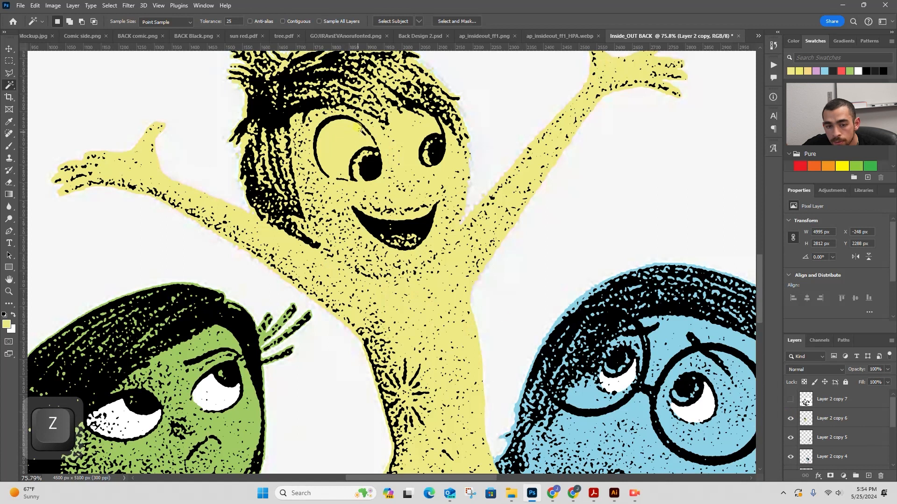
key(space)
drag(358, 127, 345, 174)
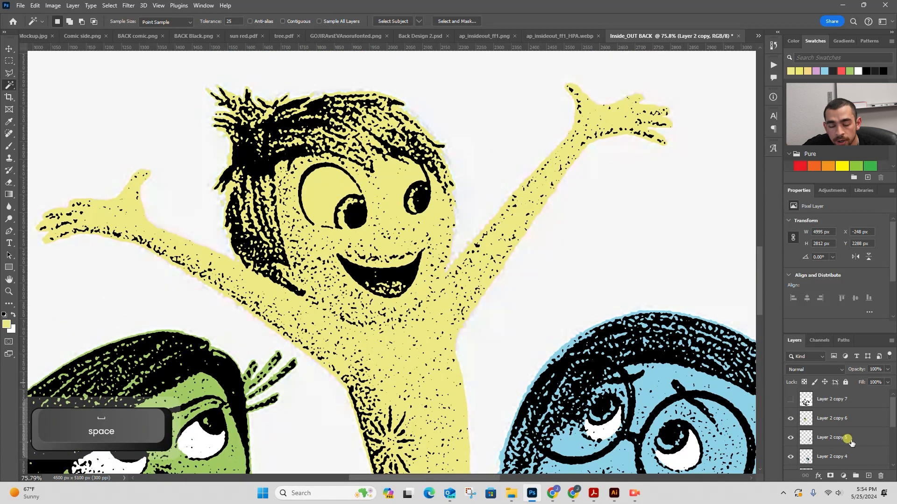
click(790, 419)
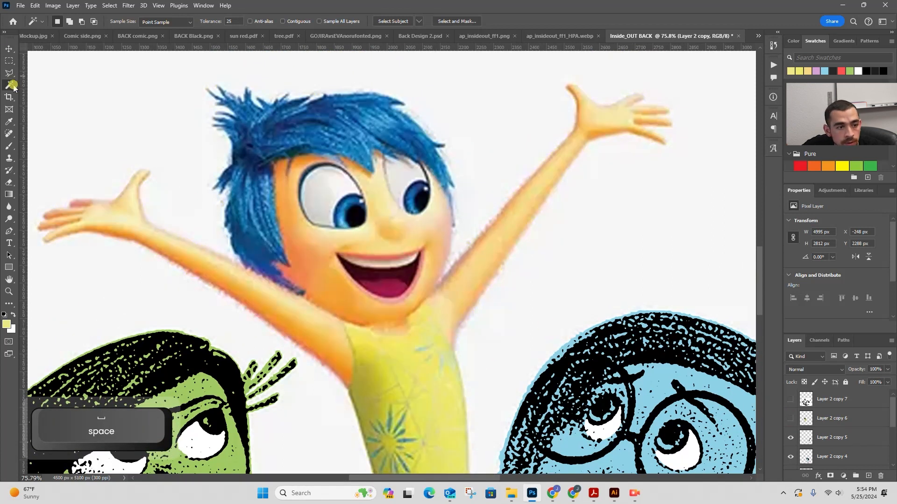
Outline Joy's blue hair with the Polygonal Lasso, following the hairline closely and leaving a loose margin outside the head
key(l)
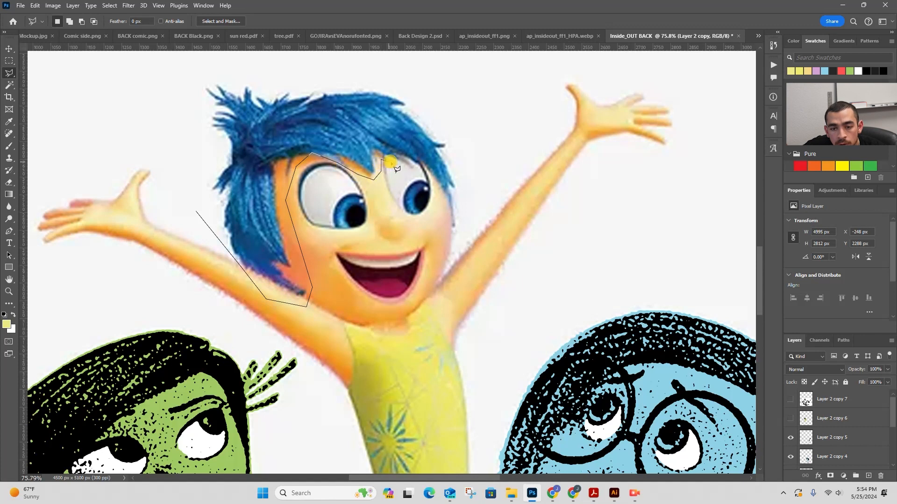
click(468, 231)
click(473, 149)
click(453, 81)
scroll(446, 82, up, 5)
click(363, 186)
click(240, 190)
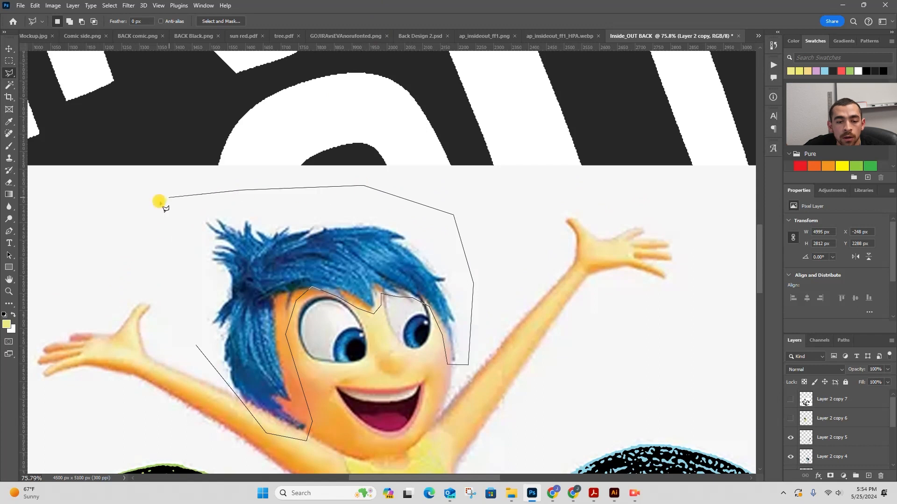
click(161, 202)
double_click(177, 265)
Subtract the white background around Joy's hair from the selection using the Magic Wand with Contiguous on
click(9, 86)
key(space)
drag(460, 271, 429, 227)
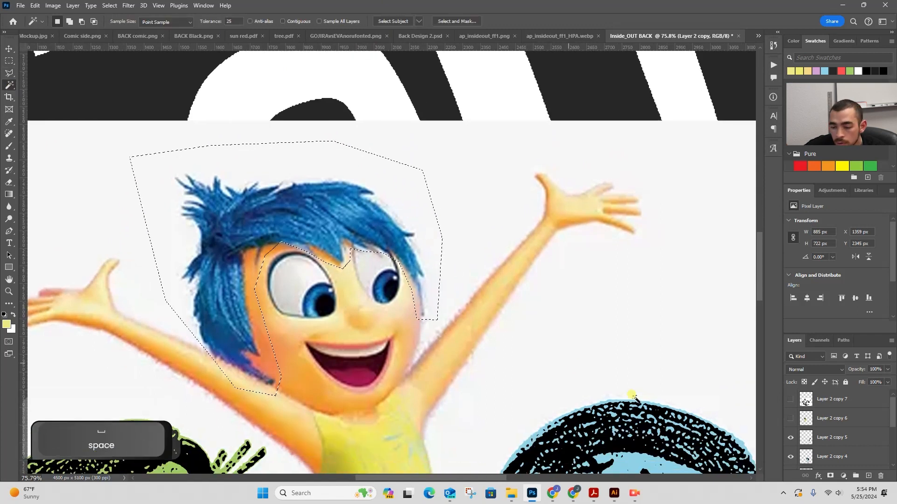
scroll(860, 441, down, 2)
alt+click(416, 187)
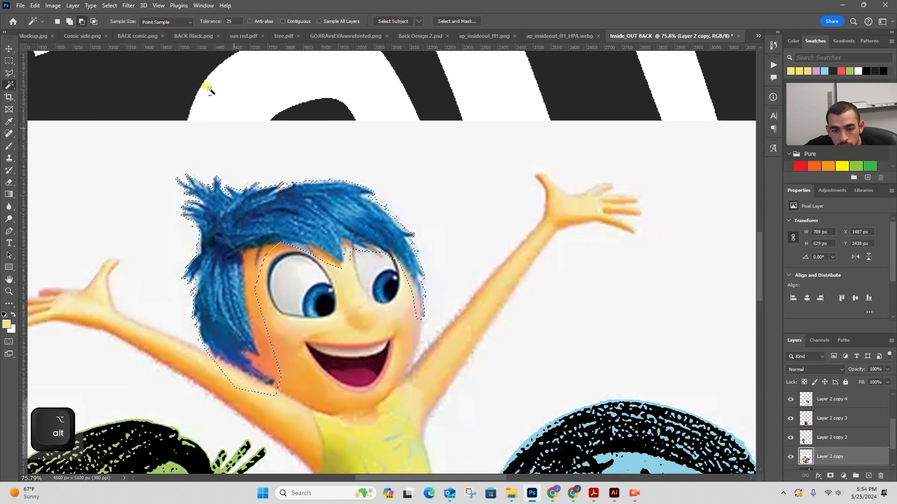
click(283, 21)
key(ctrl+z)
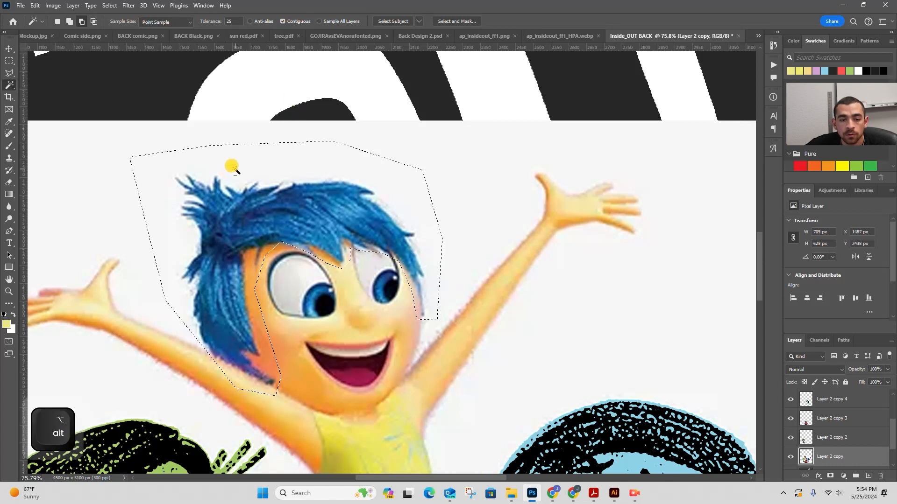
alt+click(232, 167)
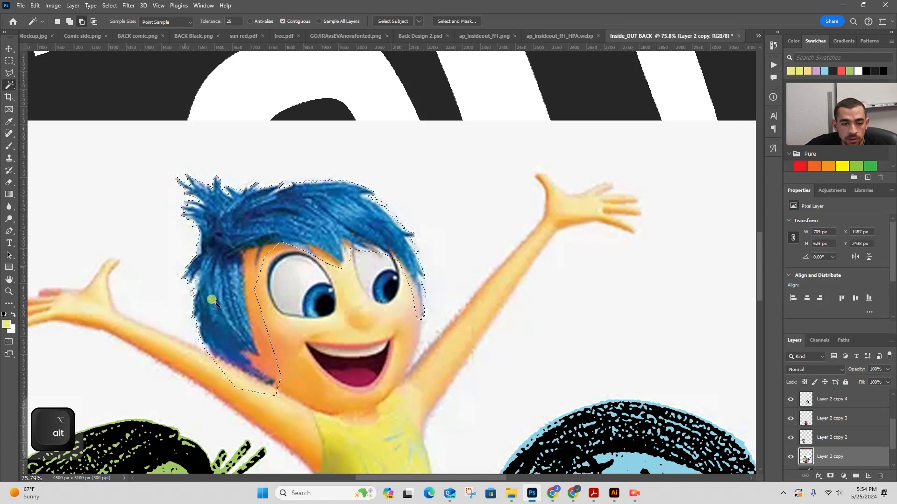
Subtract the cheek and arm skin around the lower tip of Joy's hair from the selection with the Magic Wand
alt+click(267, 363)
key(z)
drag(236, 388, 270, 394)
alt+click(239, 366)
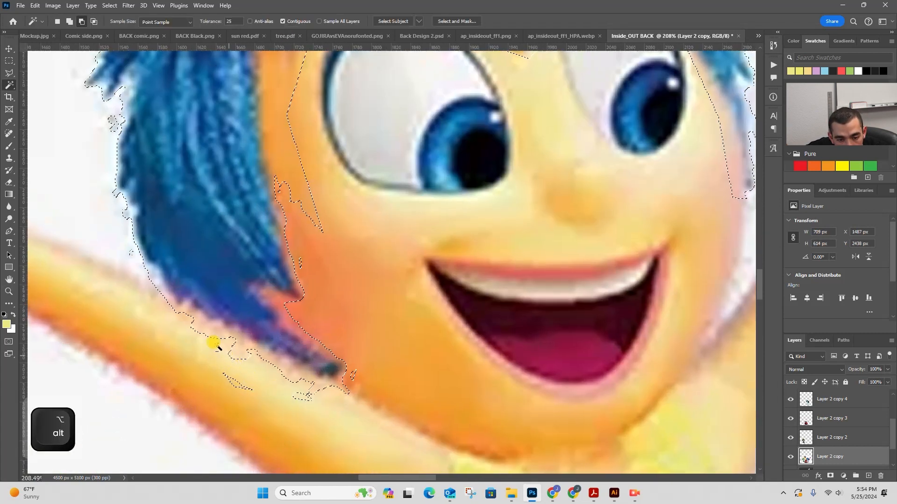
alt+click(212, 344)
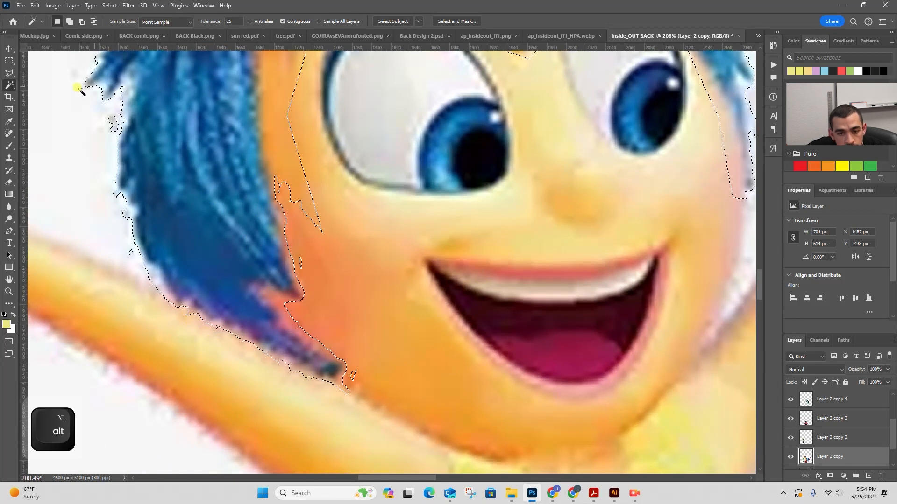
Turn off Contiguous and subtract the remaining orange skin along the hair's inner edge from the selection
click(282, 21)
alt+click(323, 236)
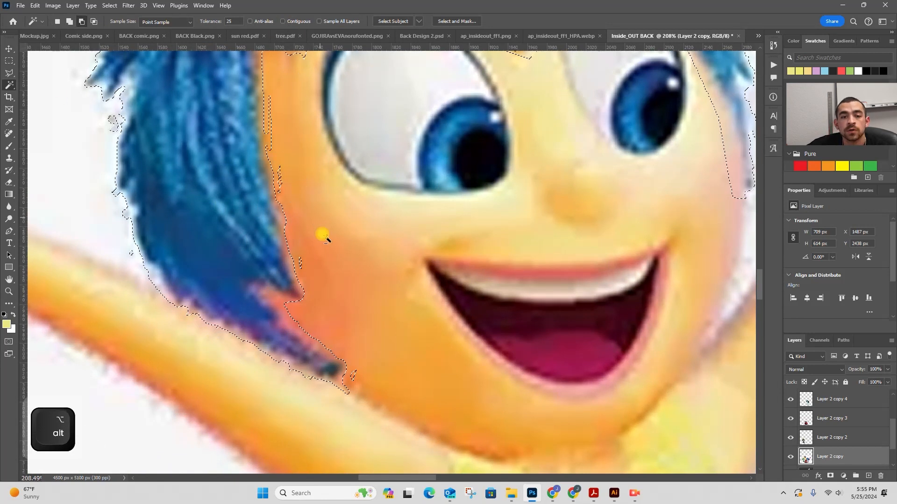
alt+click(300, 146)
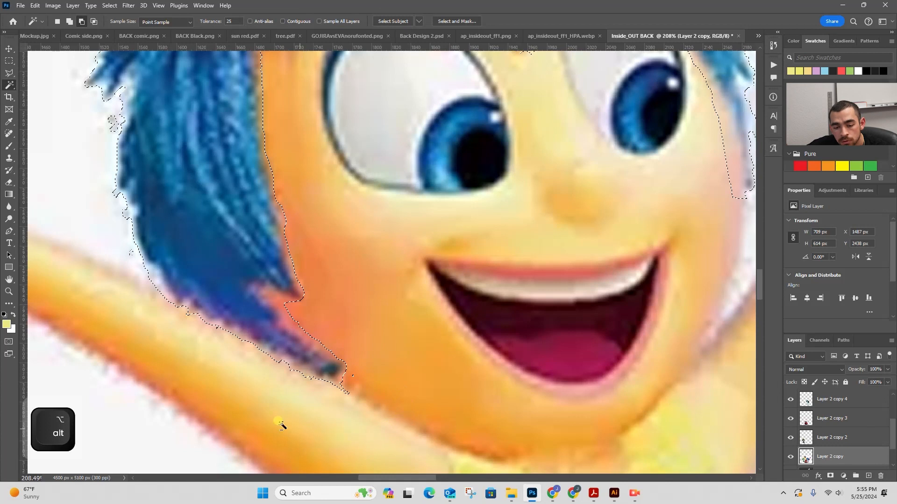
Subtract the white eye area and pale background around the hair edge from the selection using the Magic Wand with Contiguous off
key(space)
drag(339, 337, 333, 454)
key(z)
drag(389, 233, 381, 233)
key(space)
drag(556, 293, 420, 91)
key(z)
drag(405, 203, 278, 219)
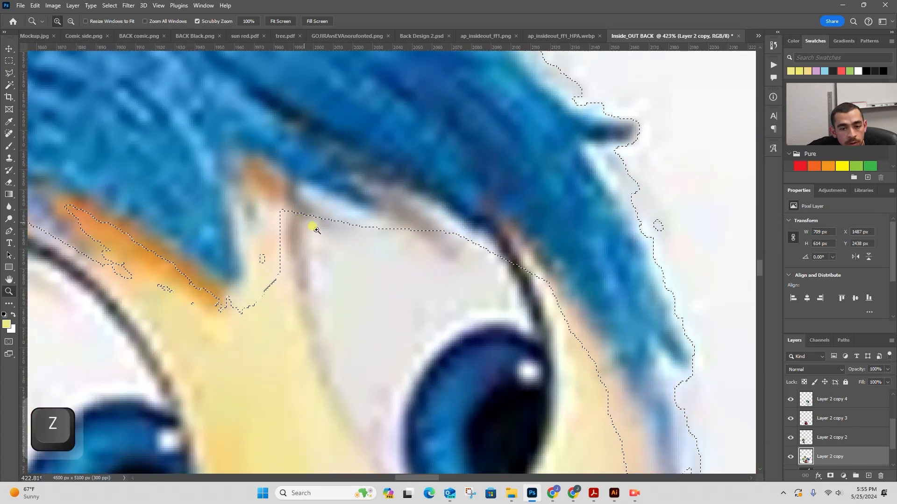
key(alt)
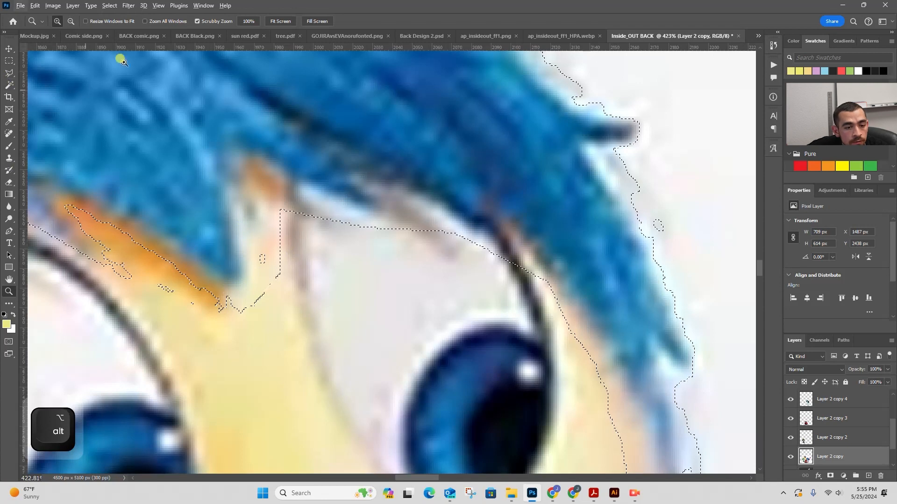
click(10, 85)
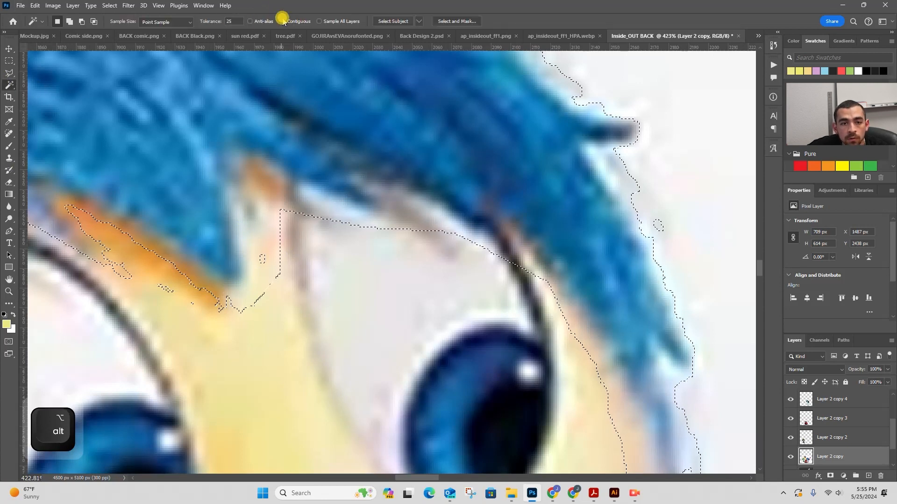
alt+click(332, 226)
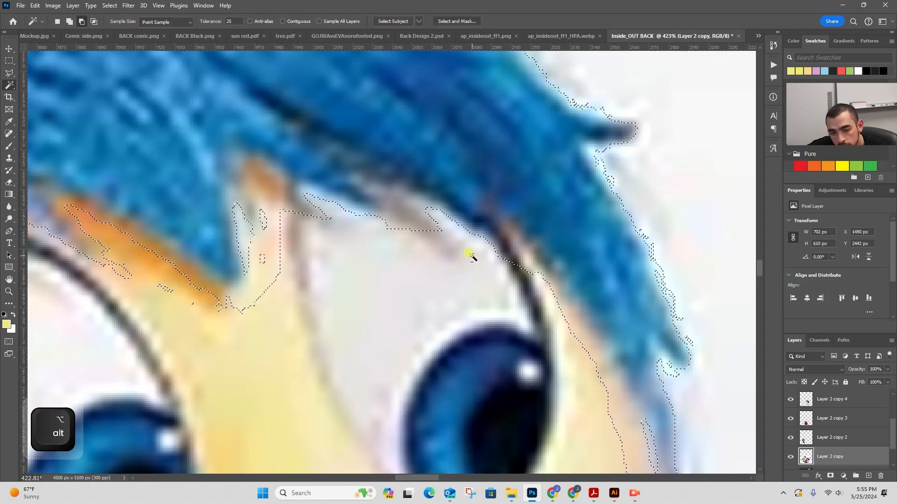
Turn Contiguous back on and subtract the pale cheek skin beside the thin front hair strand from the selection
click(282, 21)
key(z)
drag(354, 150, 280, 135)
key(space)
drag(269, 87, 382, 99)
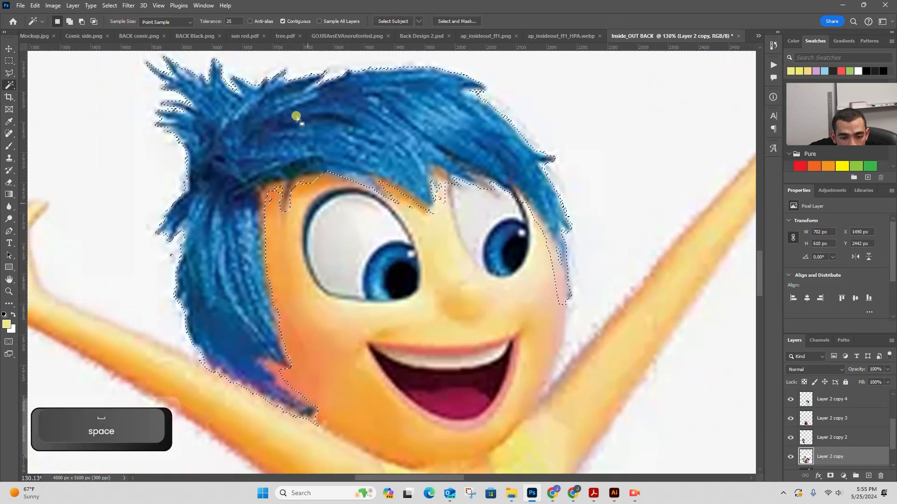
key(z)
drag(567, 153, 508, 69)
drag(497, 84, 460, 46)
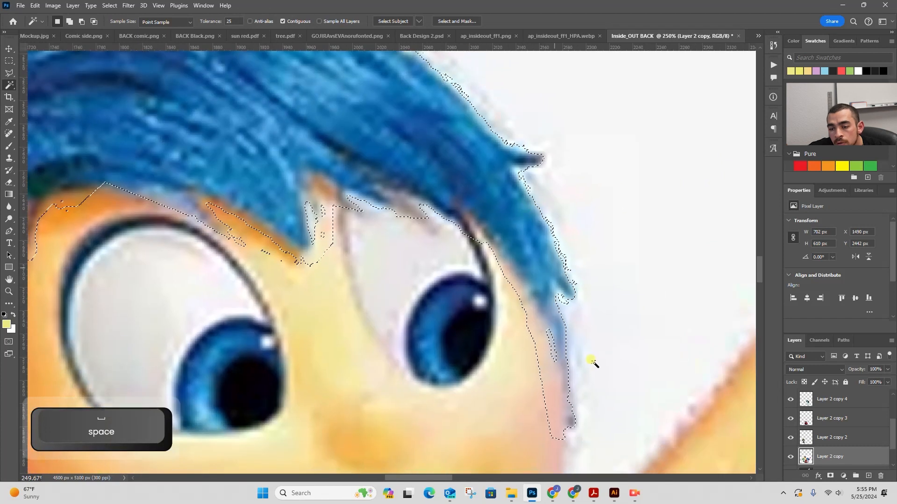
drag(532, 344, 442, 208)
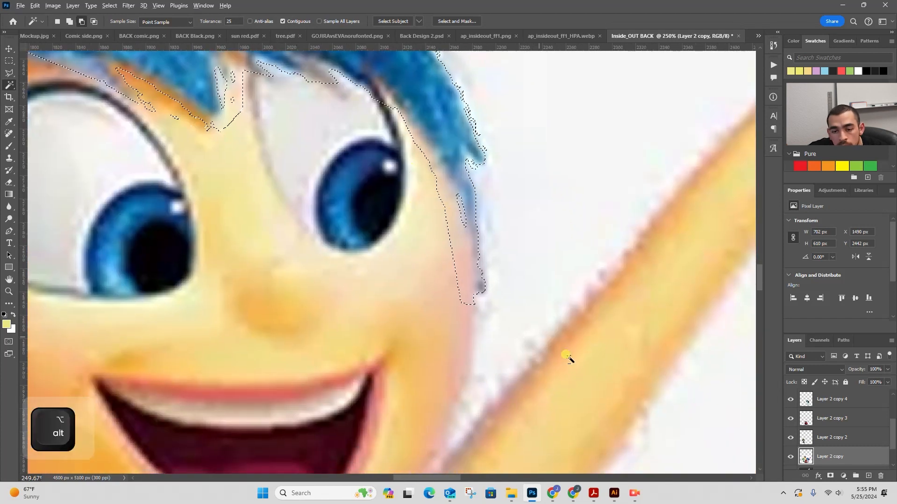
alt+click(457, 253)
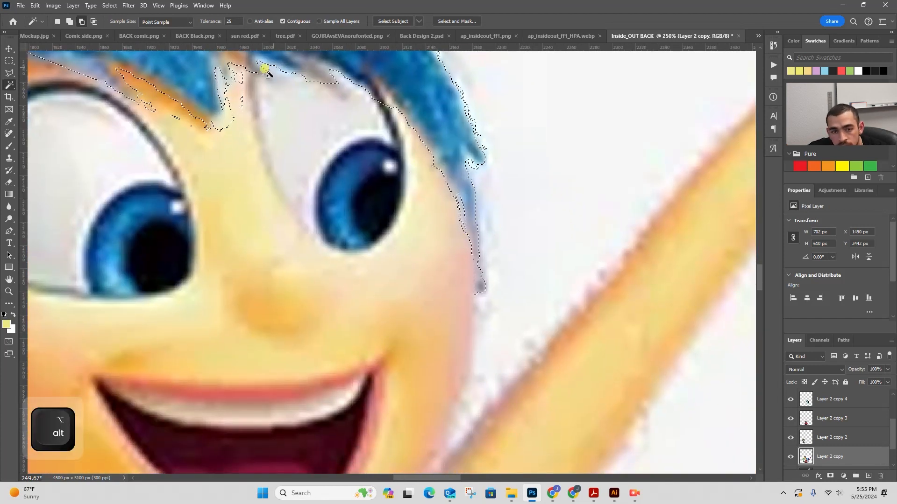
Subtract patches of forehead skin between the fringe tips and beside the thin strand near the temple from the selection
drag(232, 64, 258, 155)
alt+click(258, 141)
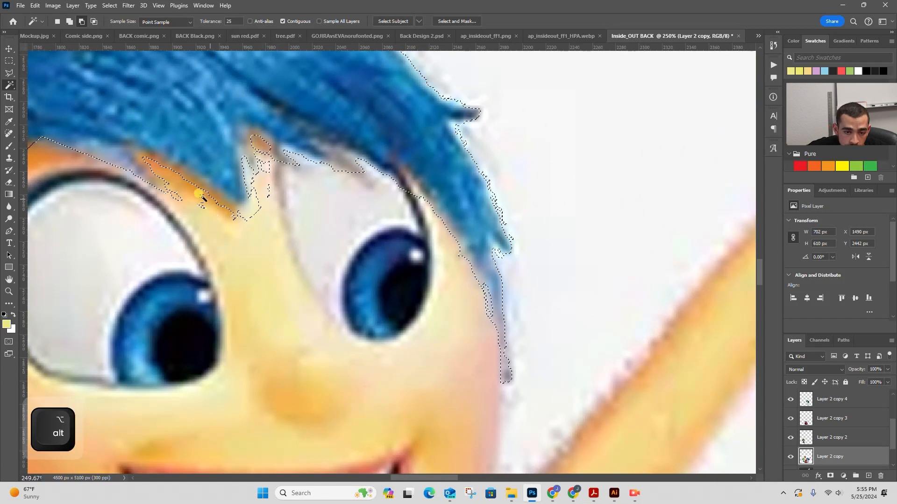
drag(313, 231, 567, 223)
alt+click(258, 148)
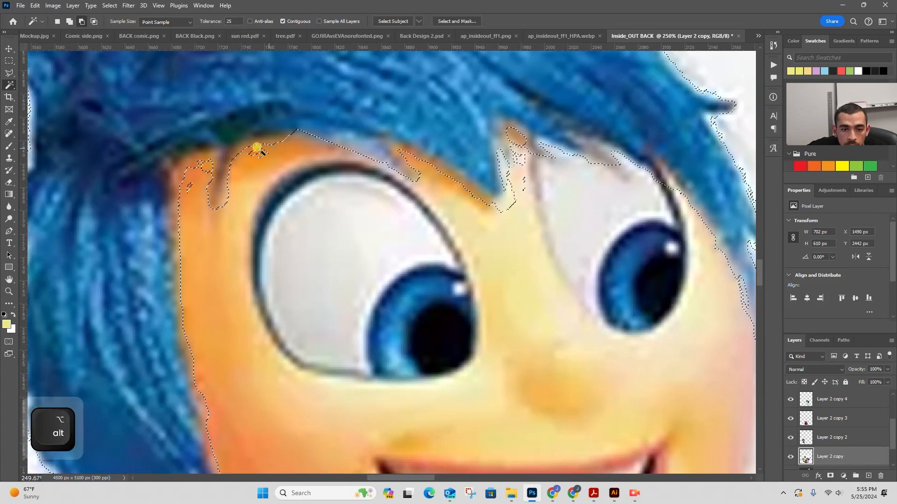
alt+click(193, 168)
drag(317, 223, 401, 33)
click(375, 135)
key(z)
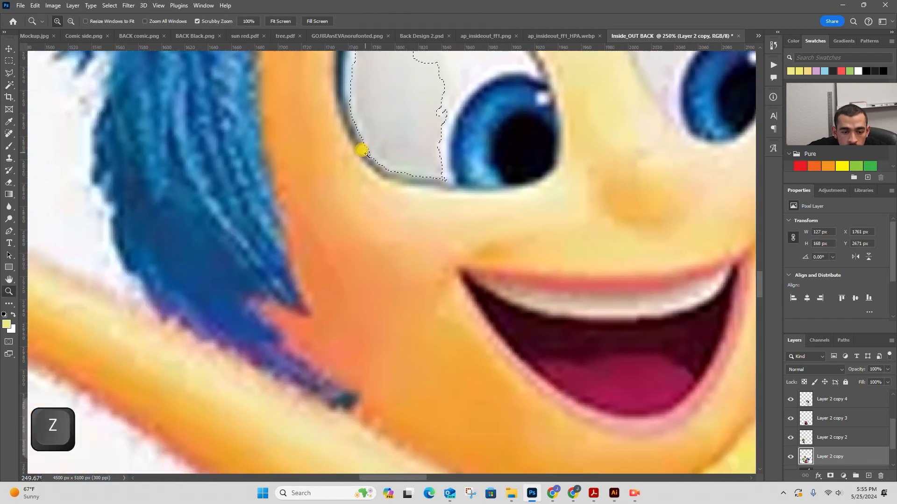
key(ctrl+z)
Subtract the remaining orange forehead skin around the thin temple strand and beneath the dark band of hair from the selection
drag(341, 291, 406, 279)
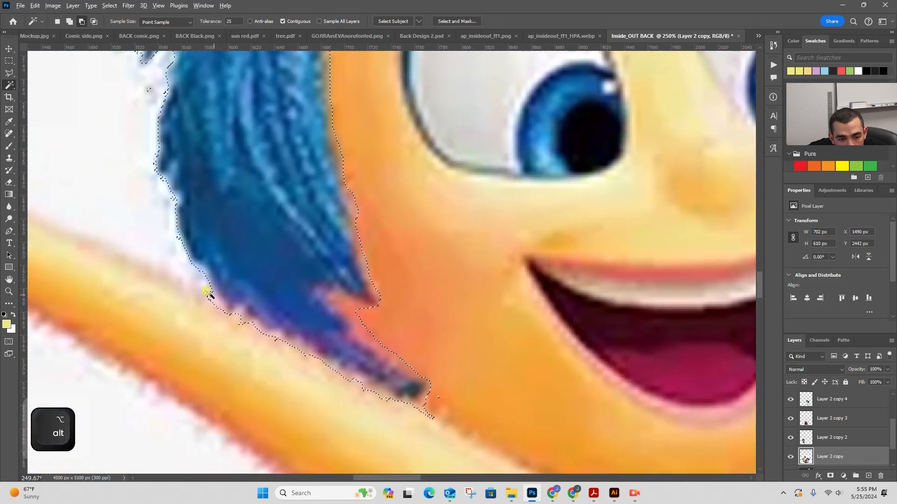
key(z)
drag(244, 122, 190, 126)
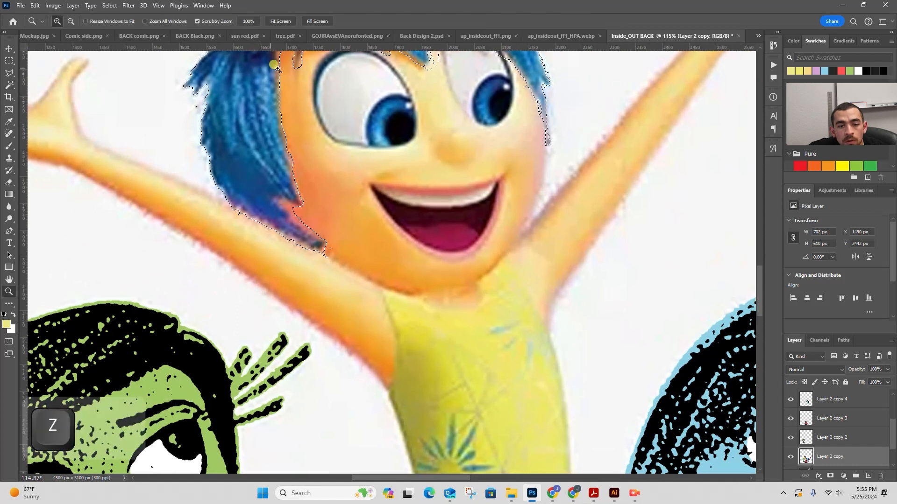
drag(229, 86, 279, 92)
key(v)
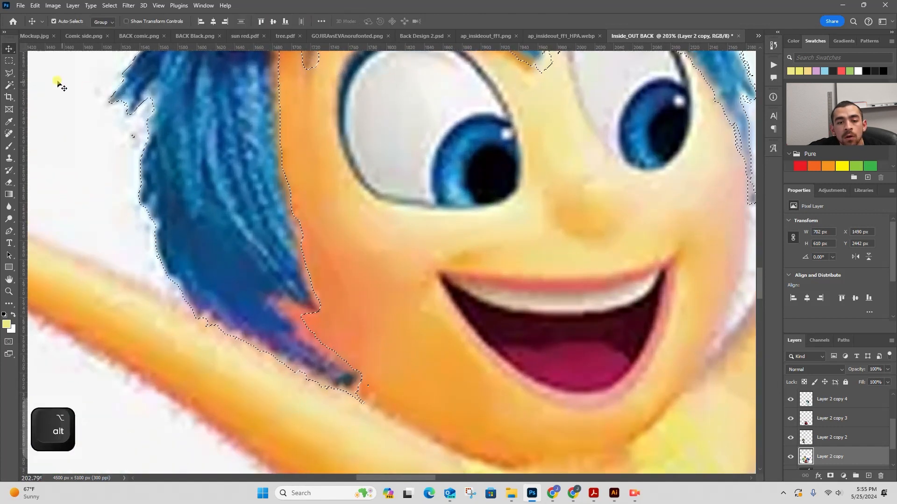
key(w)
key(space)
drag(351, 79, 319, 212)
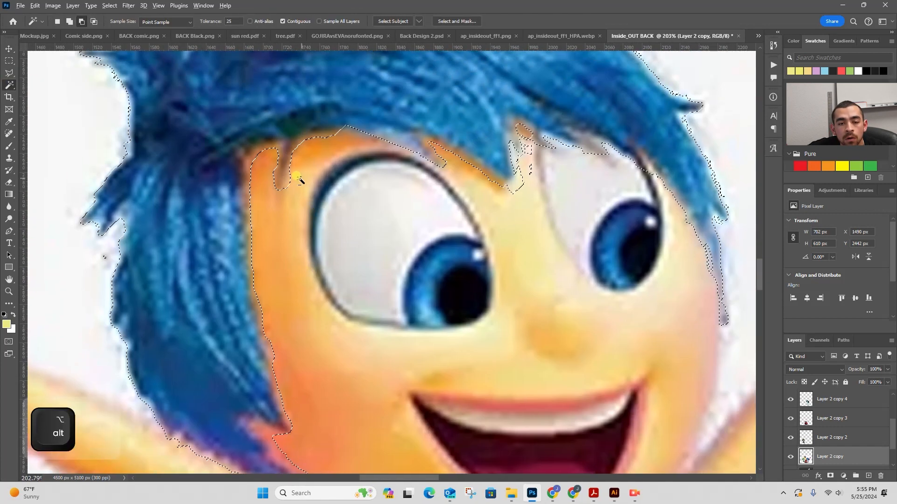
alt+click(289, 182)
alt+click(277, 169)
alt+click(270, 168)
alt+click(313, 134)
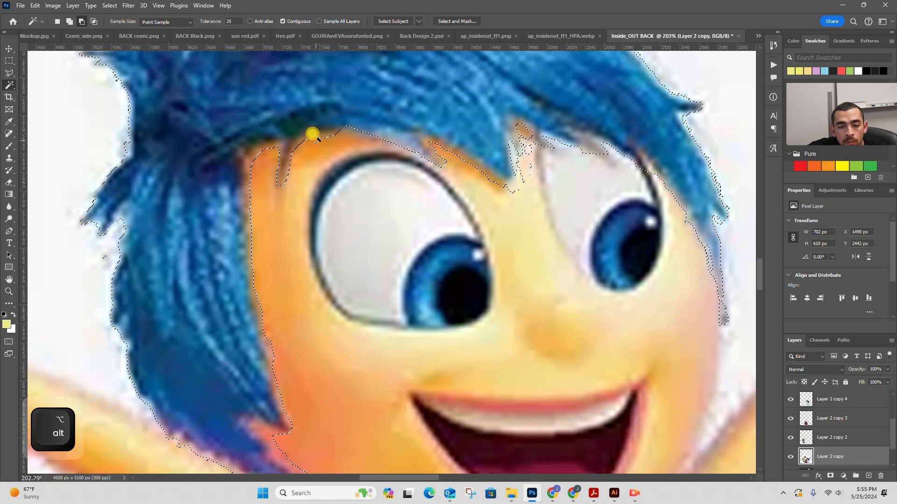
alt+click(322, 133)
Subtract the leftover skin and eye white around the pointed fringe tips between and above Joy's eyes from the selection
alt+click(441, 150)
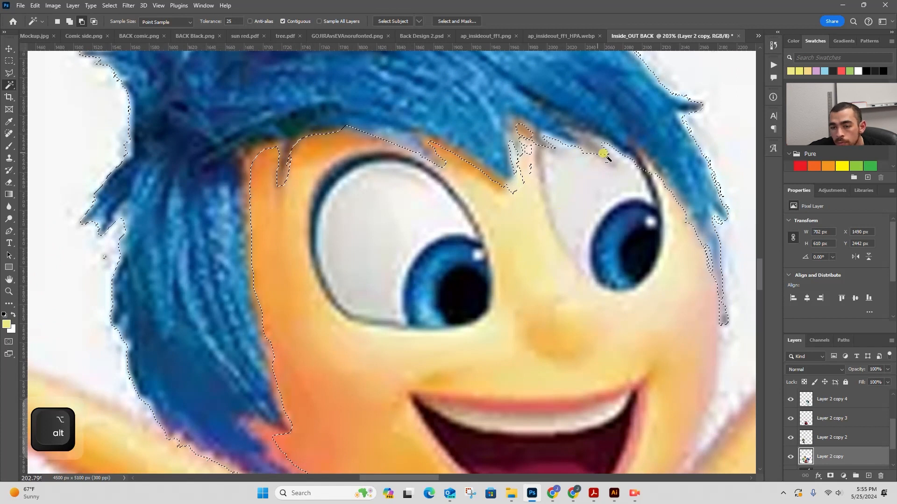
alt+click(587, 140)
alt+click(526, 145)
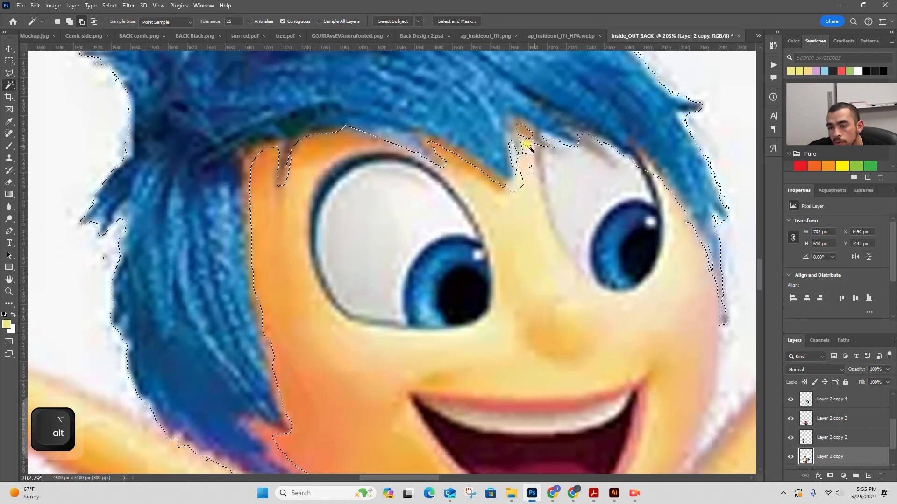
alt+click(496, 189)
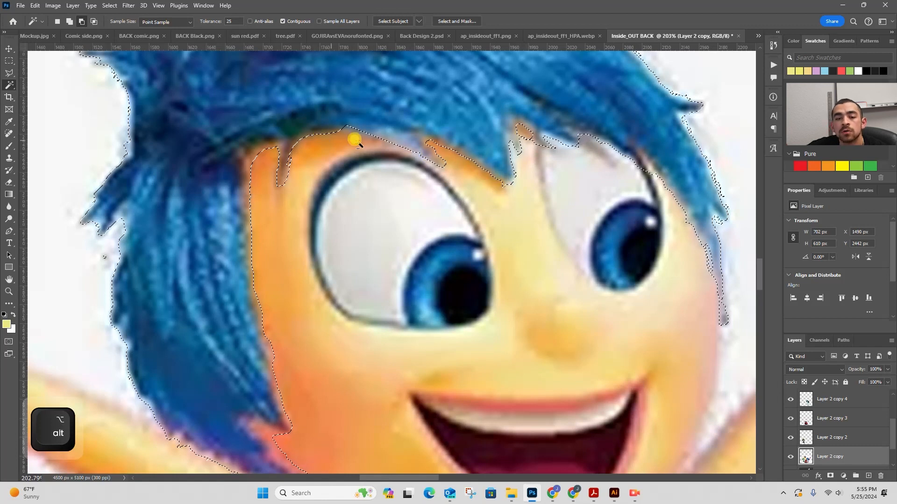
Subtract the remaining white background around the small outer hair spike on the side of the raised arm from the selection
drag(513, 186, 431, 204)
drag(553, 190, 495, 194)
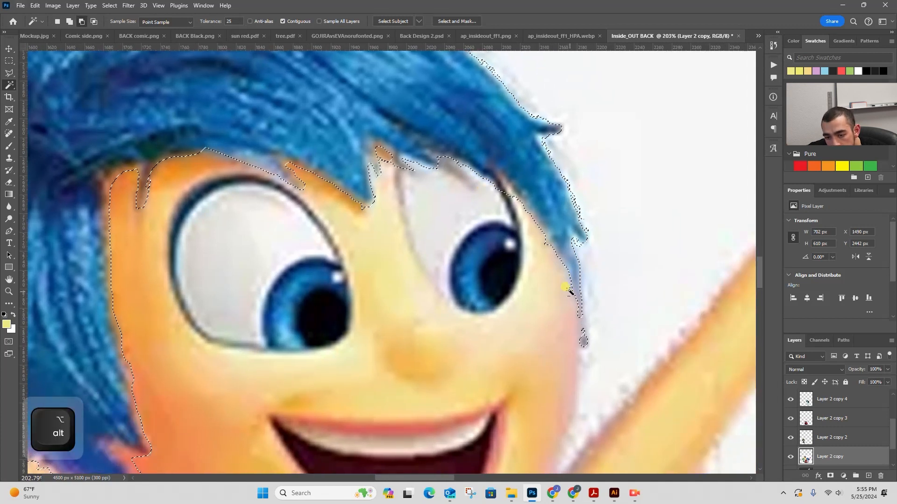
alt+click(549, 145)
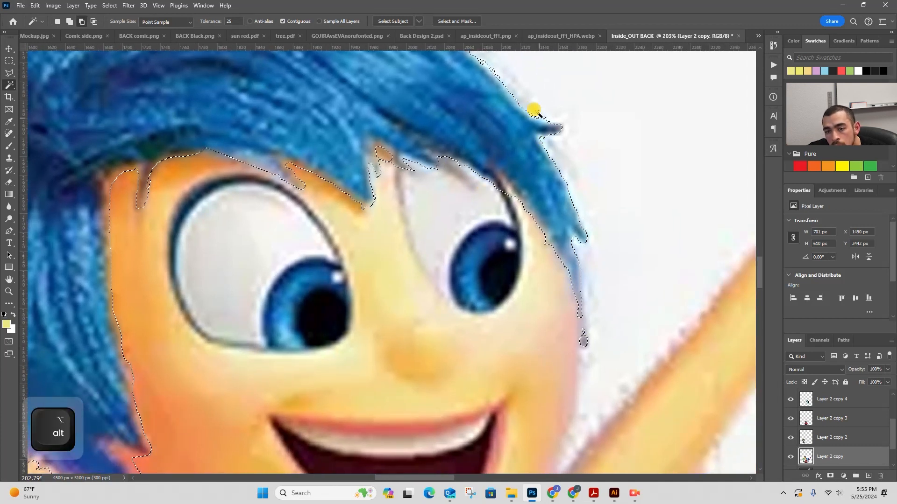
drag(532, 105, 554, 228)
key(z)
drag(479, 172, 379, 191)
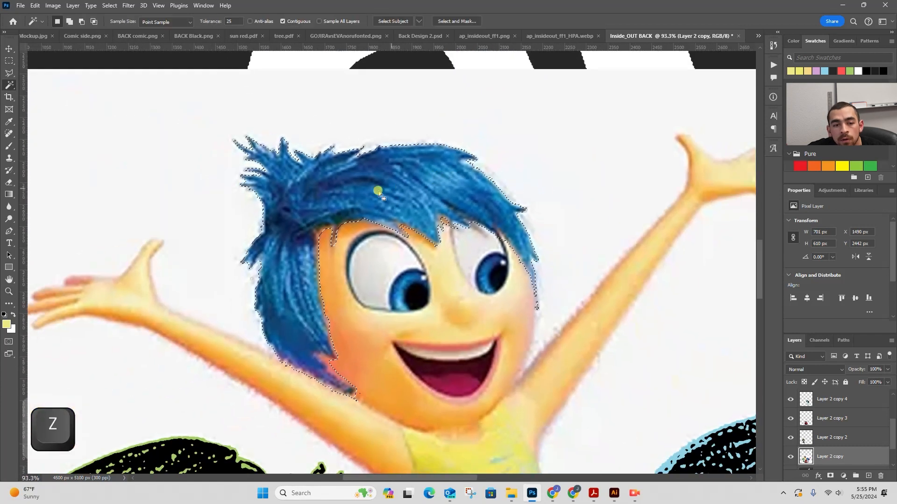
key(space)
drag(280, 205, 271, 145)
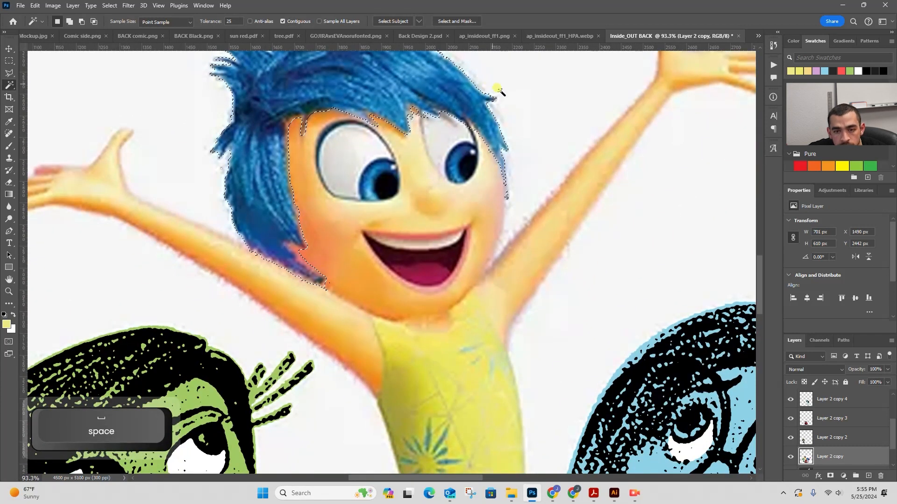
Hide the color reference layer Layer 2 copy, then show and select Joy's yellow stippled layer, Layer 2 copy 6
click(790, 456)
scroll(792, 457, up, 3)
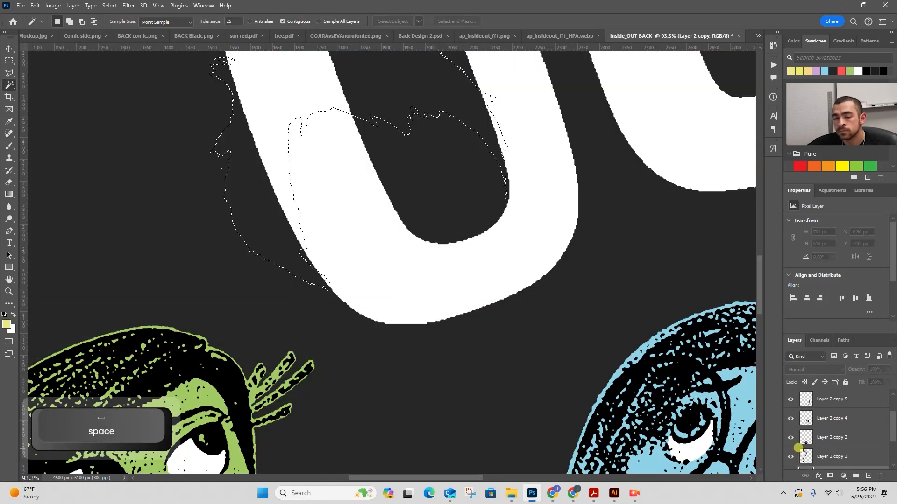
click(791, 422)
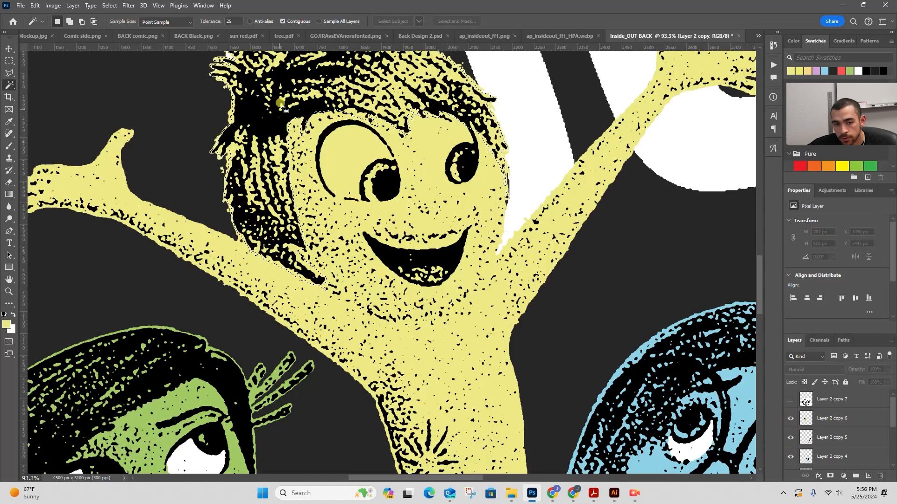
key(space)
drag(282, 105, 318, 196)
key(z)
mouse_move(212, 133)
mouse_down()
mouse_move(318, 135)
mouse_move(205, 136)
mouse_up()
key(w)
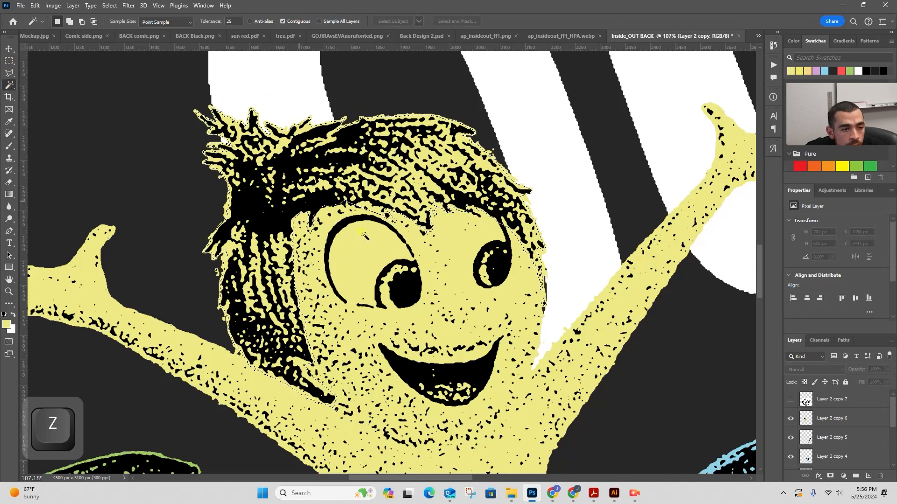
click(856, 418)
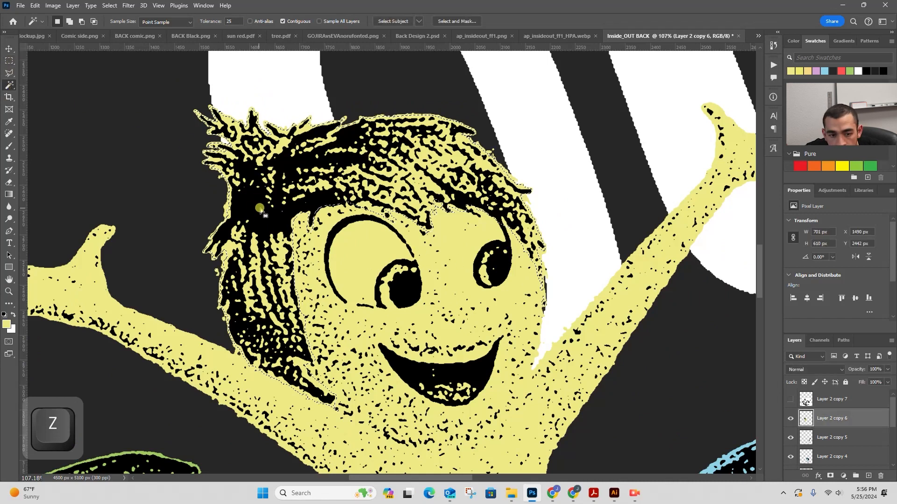
Subtract all black stippling from the hair selection with Contiguous off, fill the remaining hair with the light blue swatch, and deselect
click(282, 21)
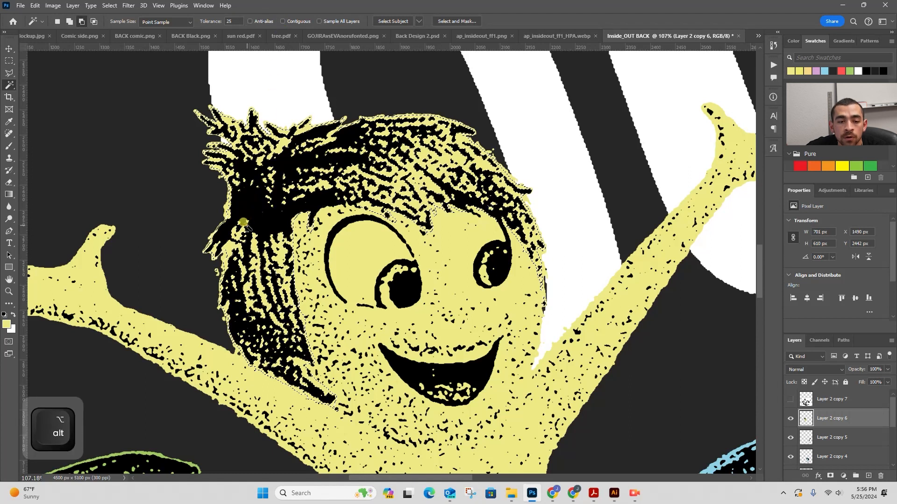
alt+click(252, 213)
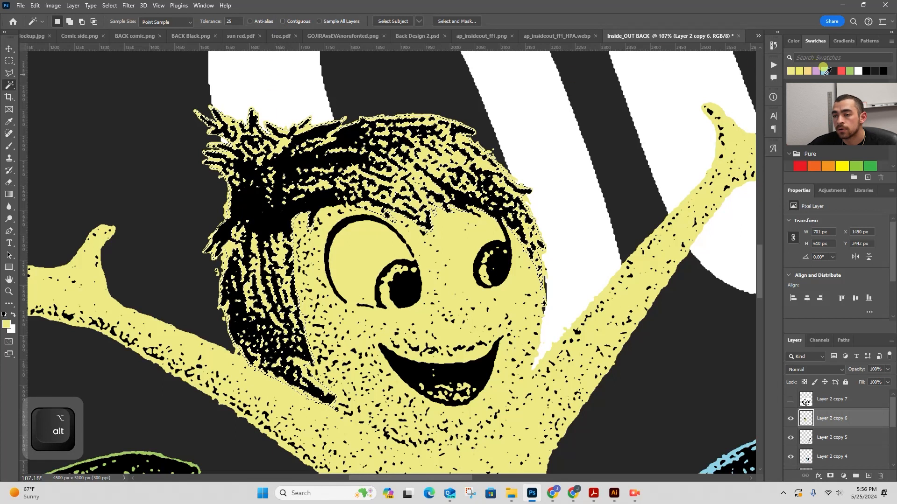
click(824, 71)
drag(640, 376, 550, 310)
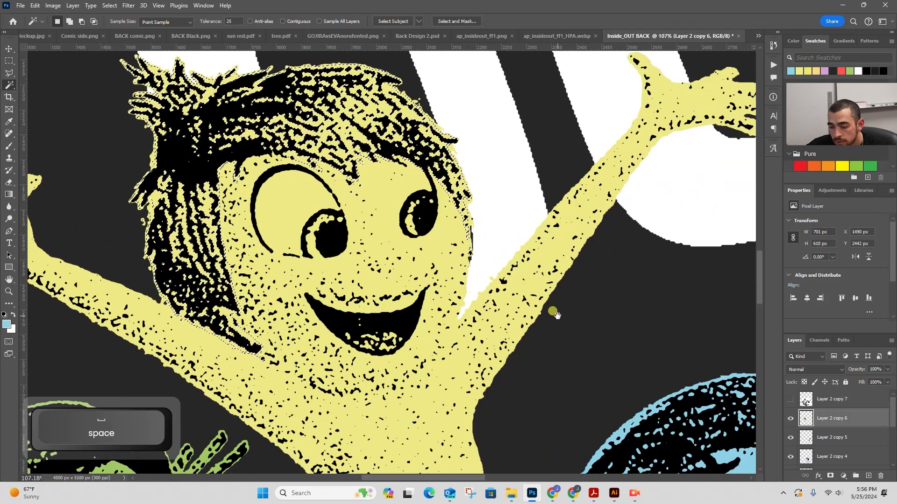
key(alt+BackSpace)
key(ctrl+d)
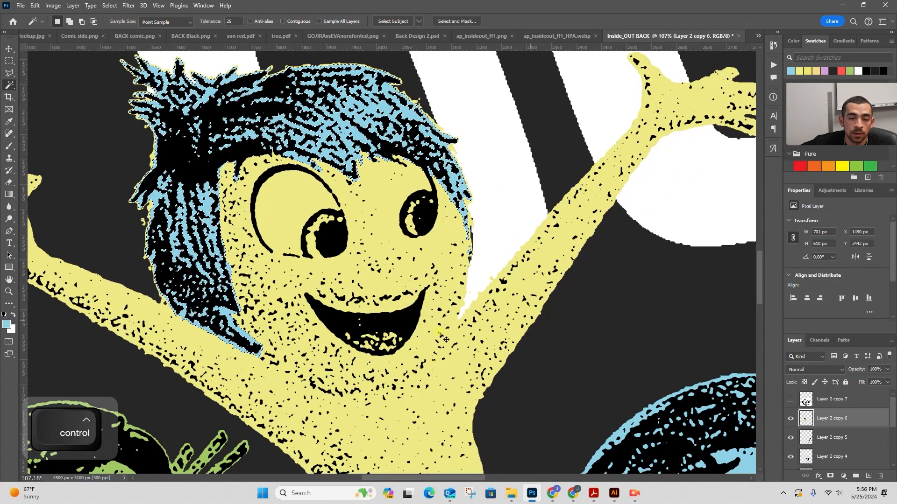
Start a polygonal lasso outline down the thin hair strand beside Joy's smaller eye and out into the background by the raised arm
key(z)
click(173, 279)
drag(172, 279, 188, 288)
key(w)
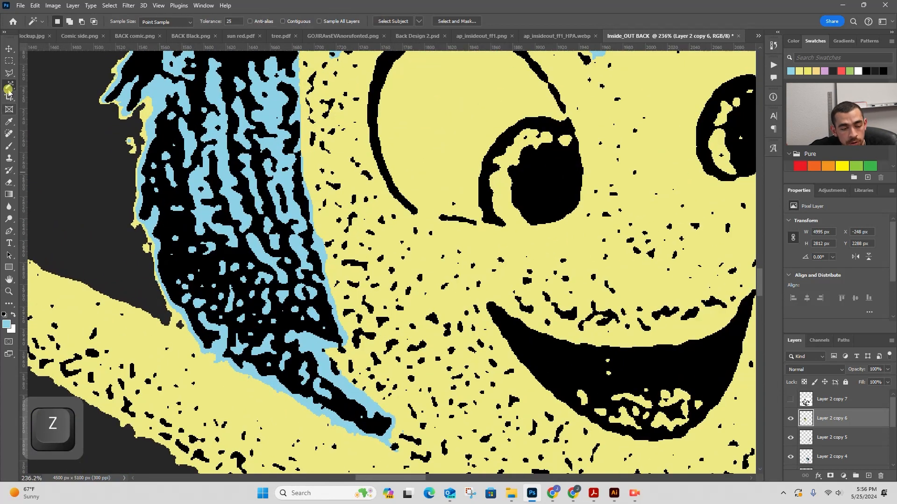
click(9, 74)
key(z)
drag(296, 133, 225, 137)
key(space)
drag(408, 203, 411, 309)
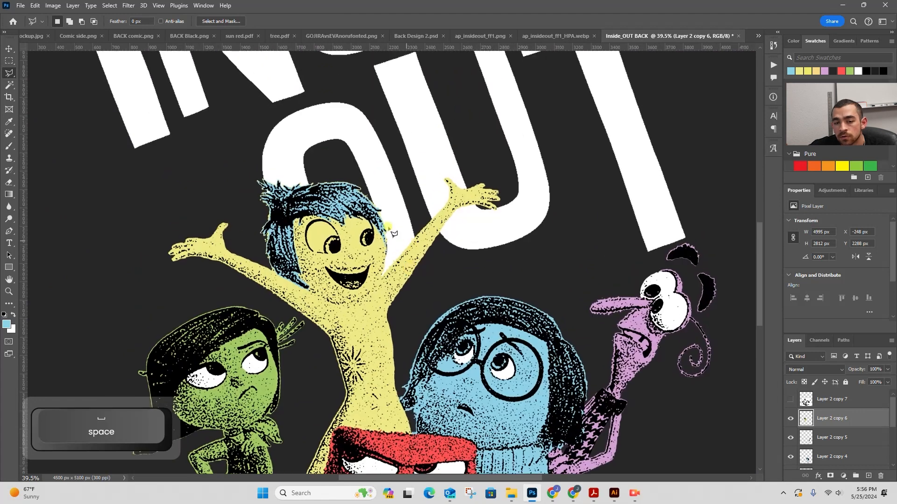
key(z)
drag(368, 181, 387, 181)
key(z)
drag(399, 250, 417, 288)
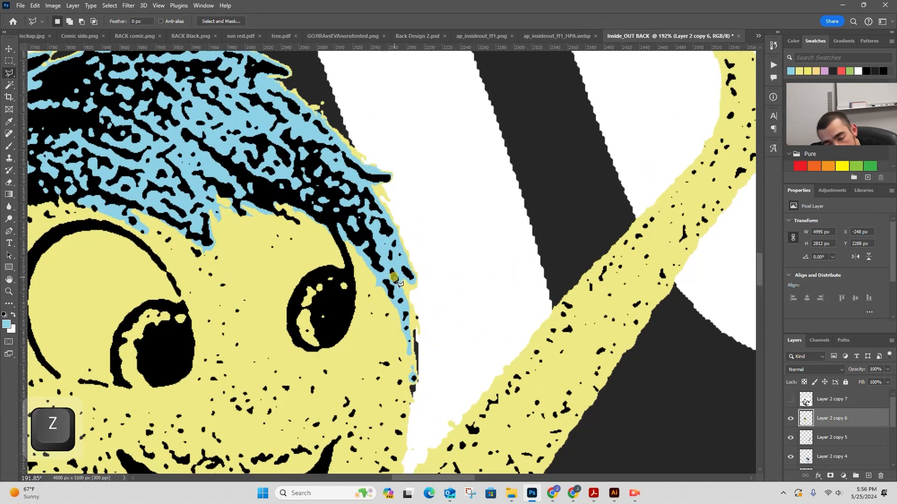
key(shift)
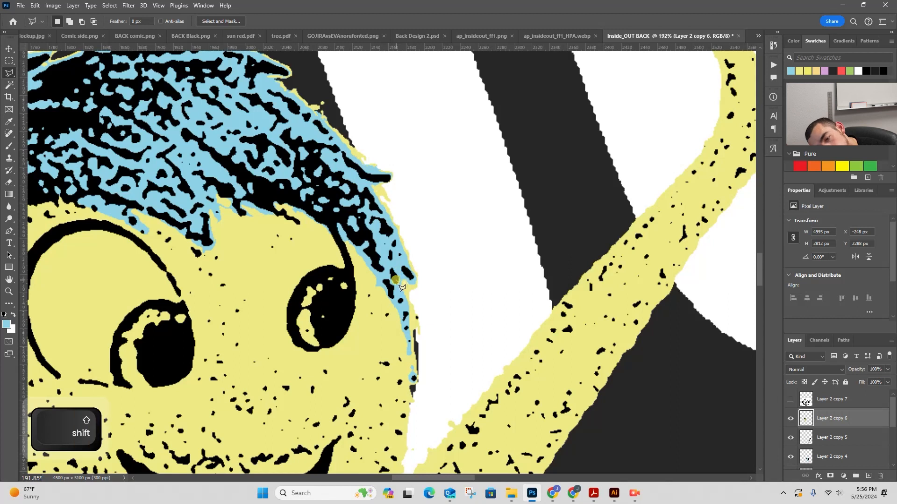
click(402, 298)
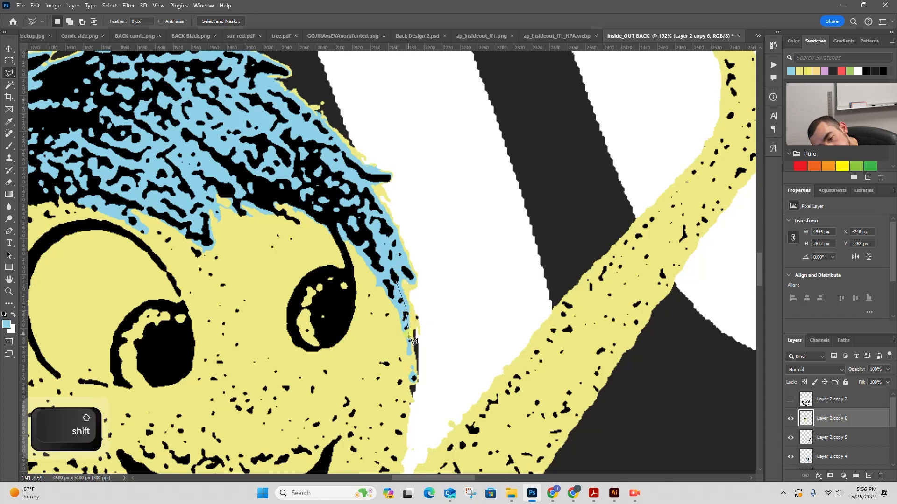
click(418, 369)
click(436, 370)
click(468, 202)
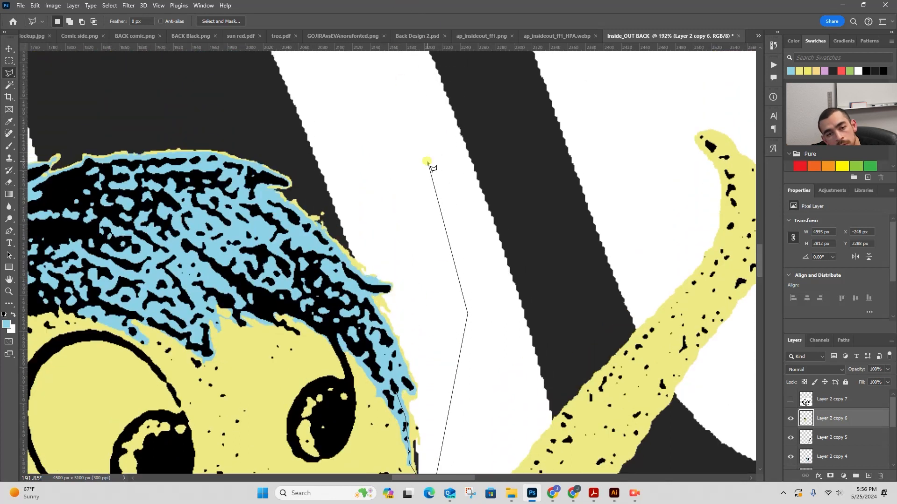
Carry the lasso outline around the top and far side of Joy's hair and close it through the hair's interior, enclosing the outer edge
click(386, 139)
click(274, 150)
click(142, 190)
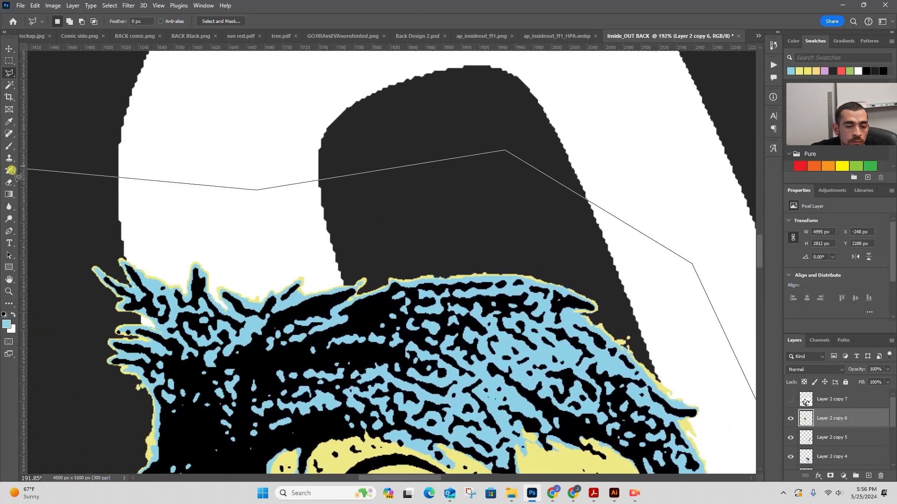
click(180, 168)
click(57, 236)
click(61, 330)
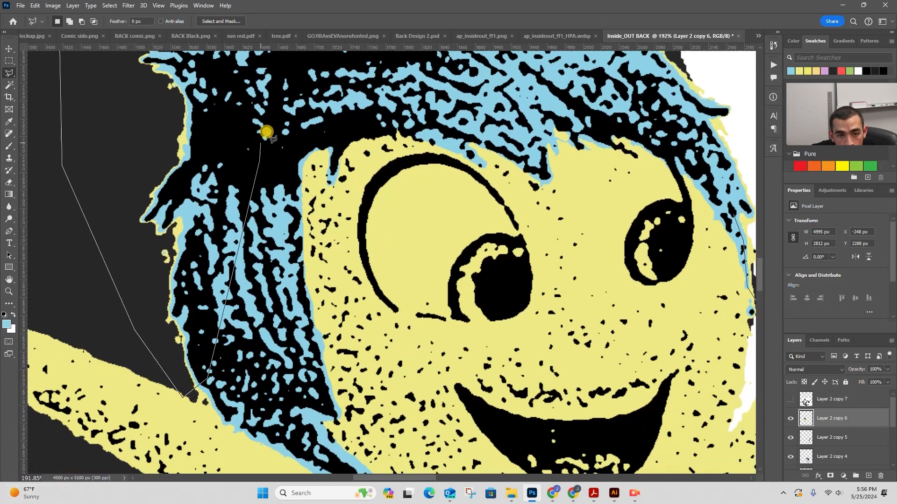
click(476, 81)
double_click(725, 186)
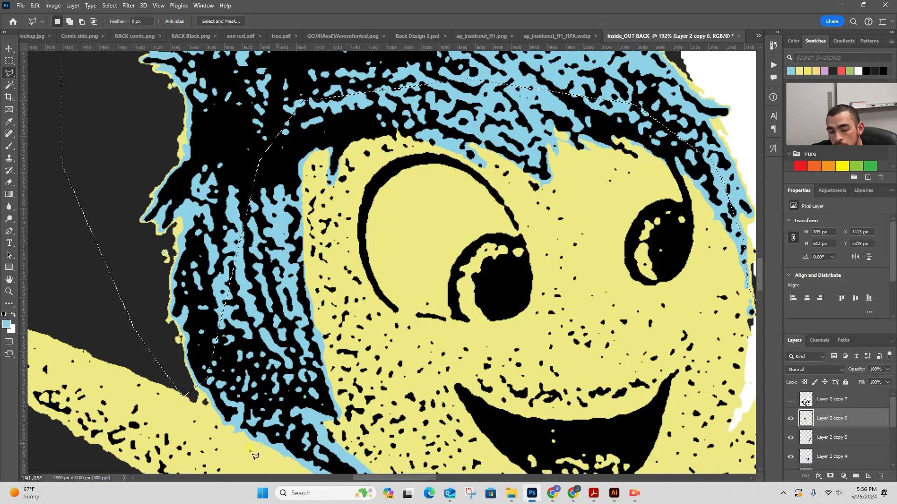
Subtract the arm overlap from the selection beneath Joy's hair and add back the hair edge beside it
alt+click(163, 386)
click(195, 381)
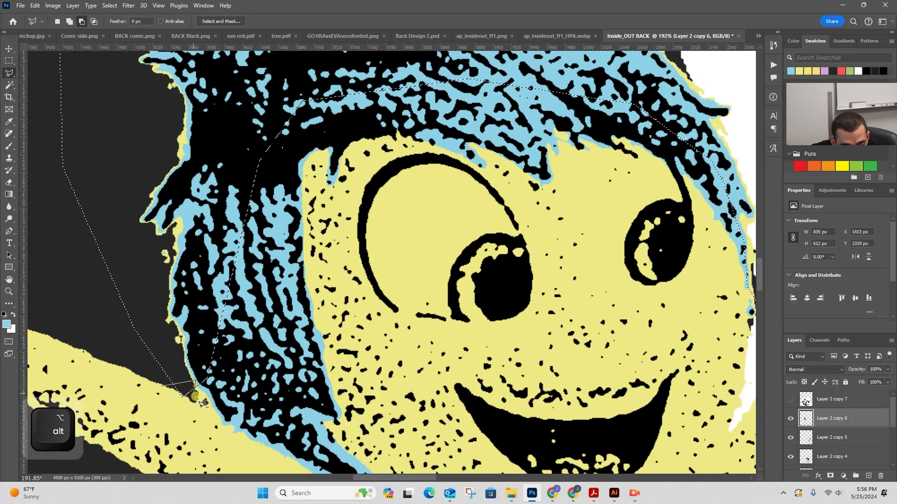
double_click(181, 420)
shift+click(195, 392)
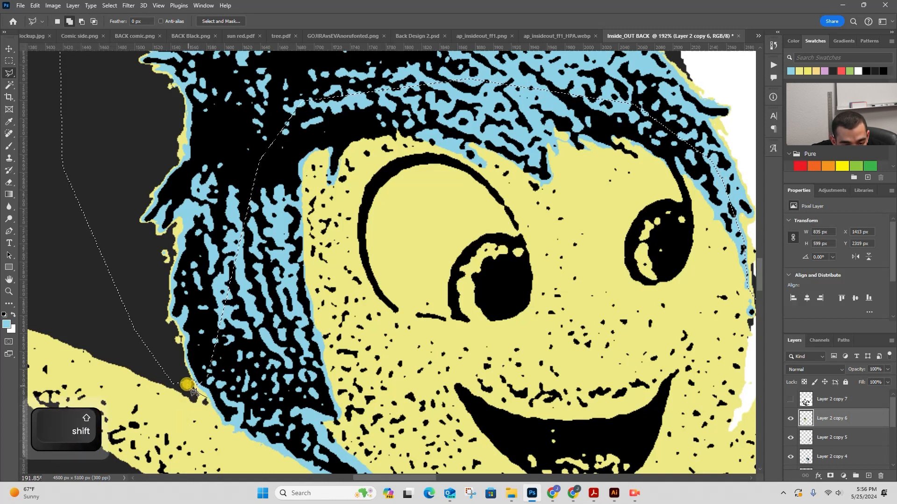
double_click(220, 363)
key(z)
drag(237, 366, 178, 346)
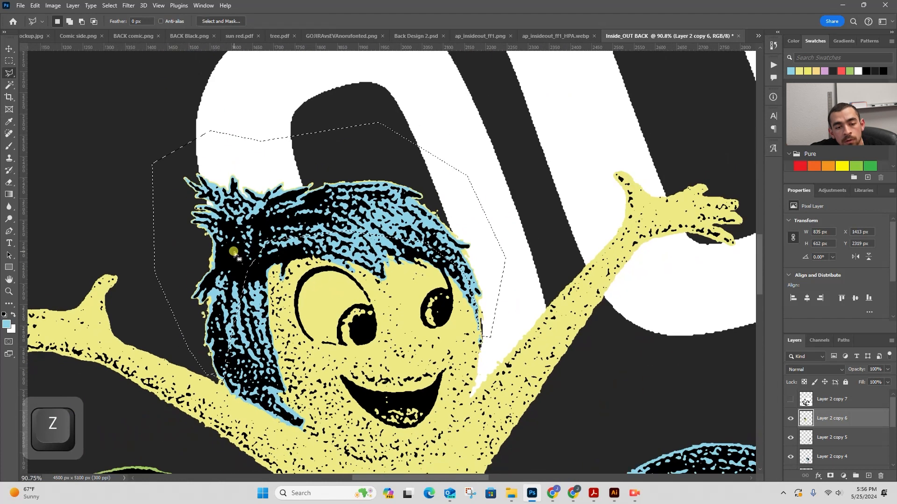
Subtract the black and light blue hair areas from the selection with the Magic Wand, hide the selection edges, and delete the yellow fringe
click(8, 84)
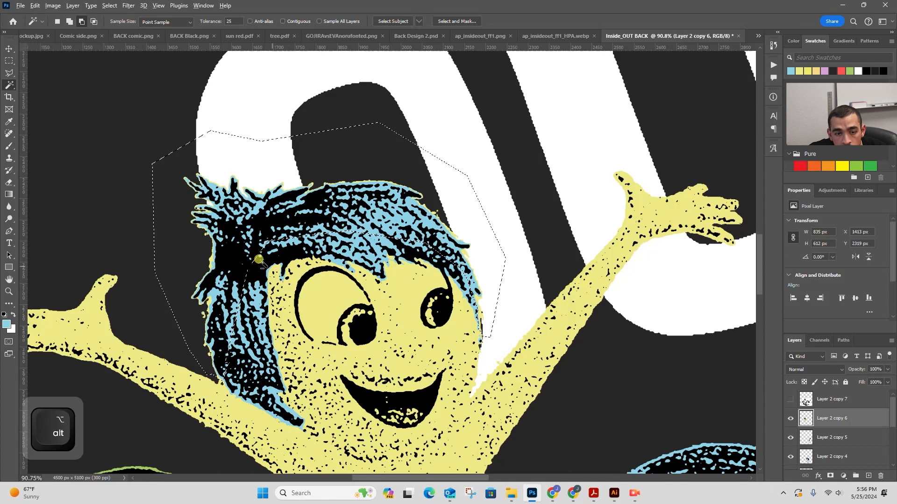
alt+click(247, 240)
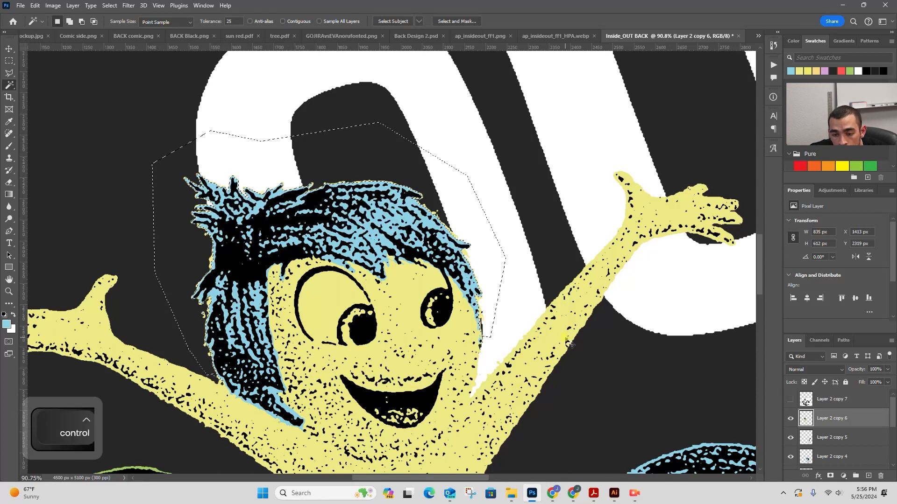
key(ctrl+h)
key(BackSpace)
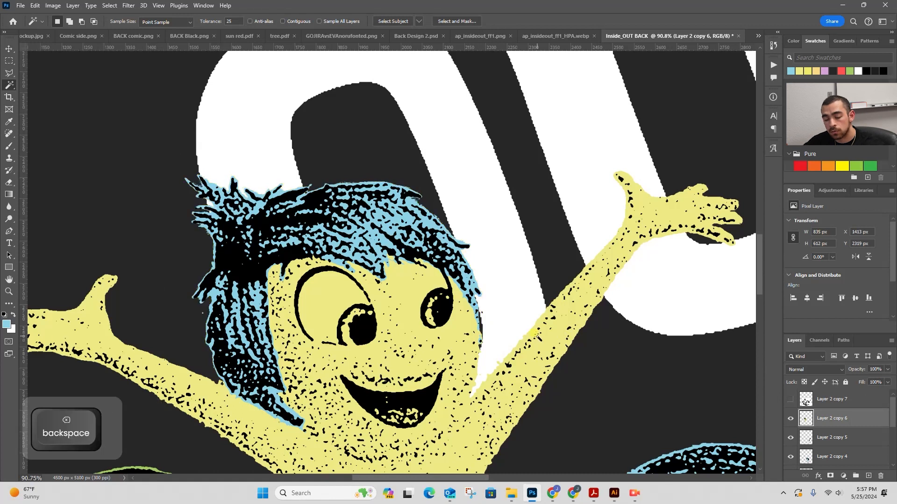
Undo the fringe deletion, try filling the selection with the light blue foreground color, and undo that fill
drag(483, 321, 433, 266)
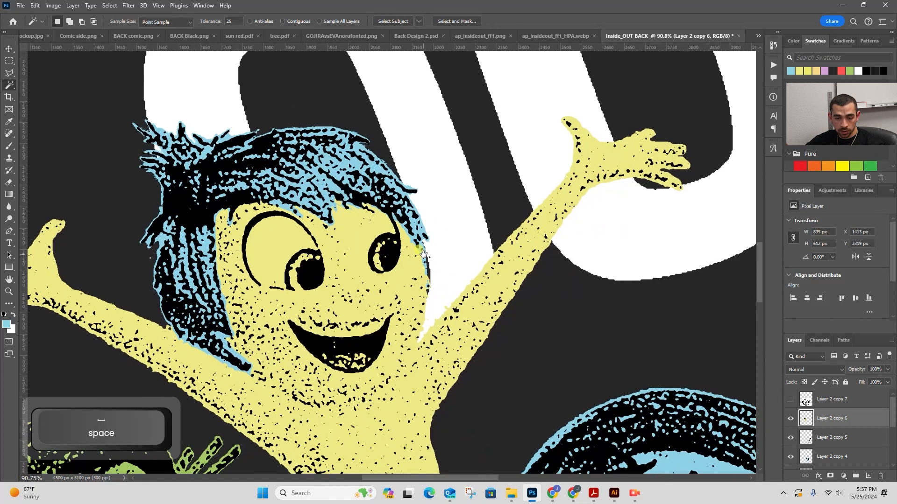
key(z)
click(443, 251)
key(ctrl+z)
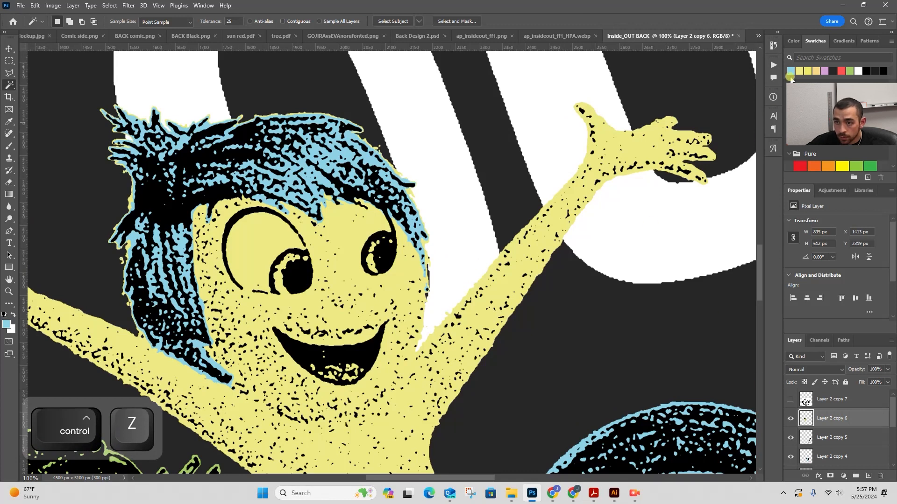
key(alt+BackSpace)
key(ctrl+z)
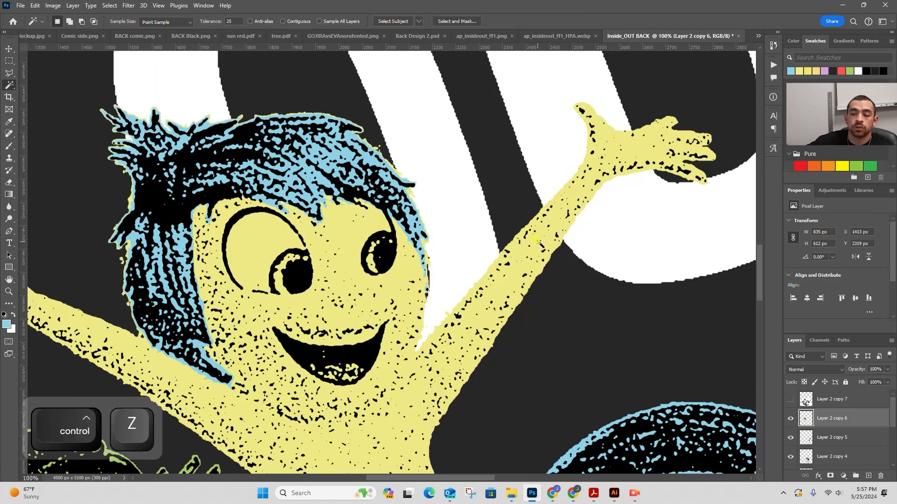
Subtract the transparent background from the selection with Contiguous on and fill the remaining yellow fringe with light blue
key(alt)
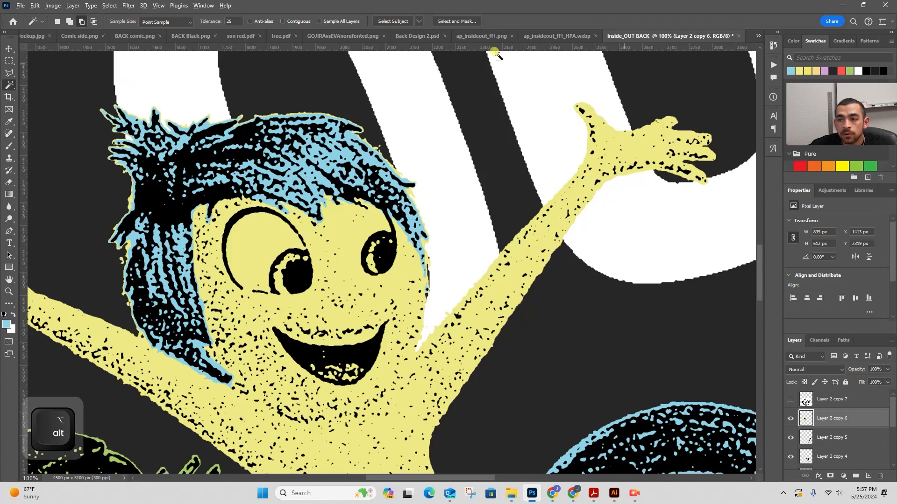
click(281, 22)
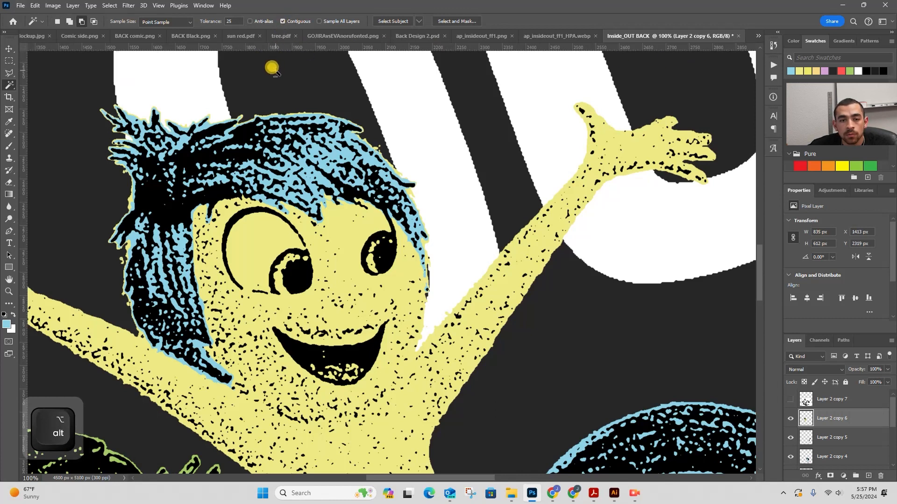
click(709, 375)
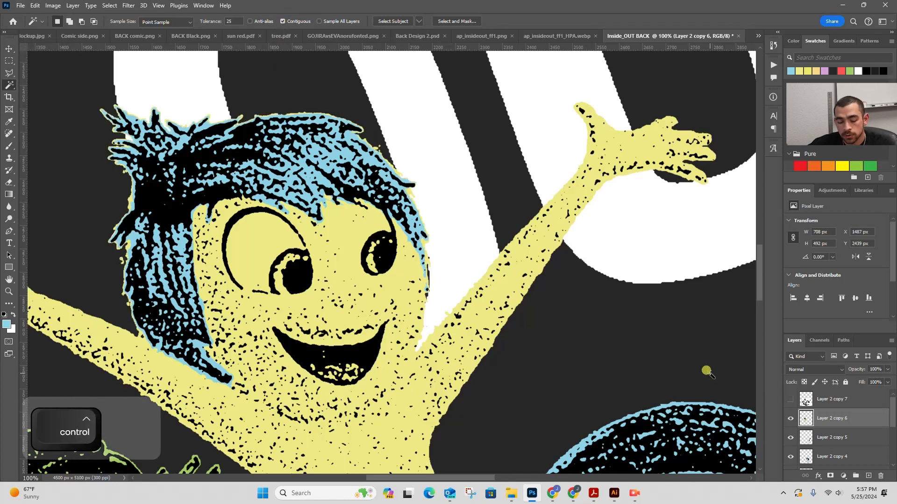
key(alt+BackSpace)
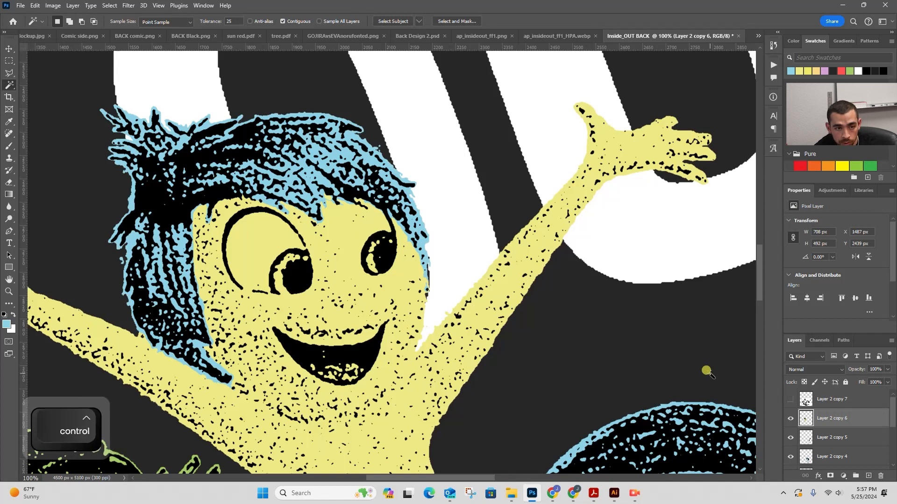
Delete the selected fringe around the outer edge of Joy's hair
key(BackSpace)
key(ctrl+z)
key(BackSpace)
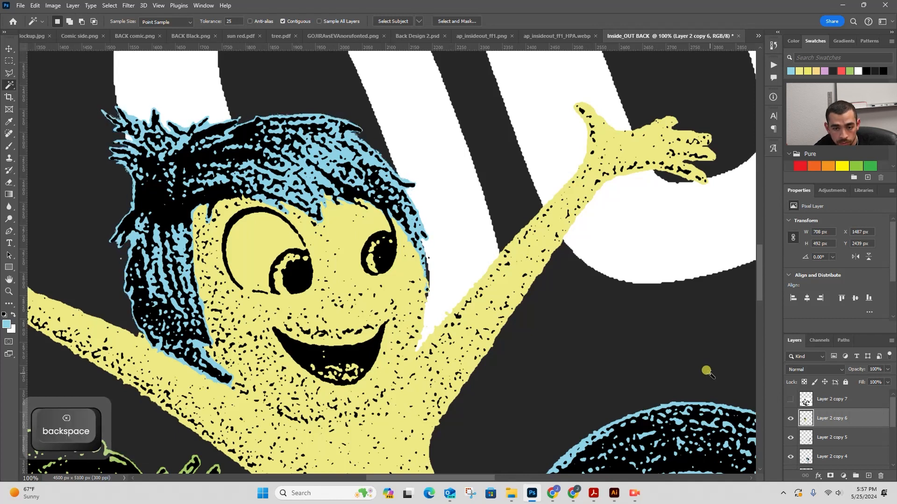
Delete the stray speck outside the side of Joy's hair with a small rectangular selection, and deselect
key(z)
drag(142, 256, 137, 250)
click(9, 61)
drag(102, 215, 126, 240)
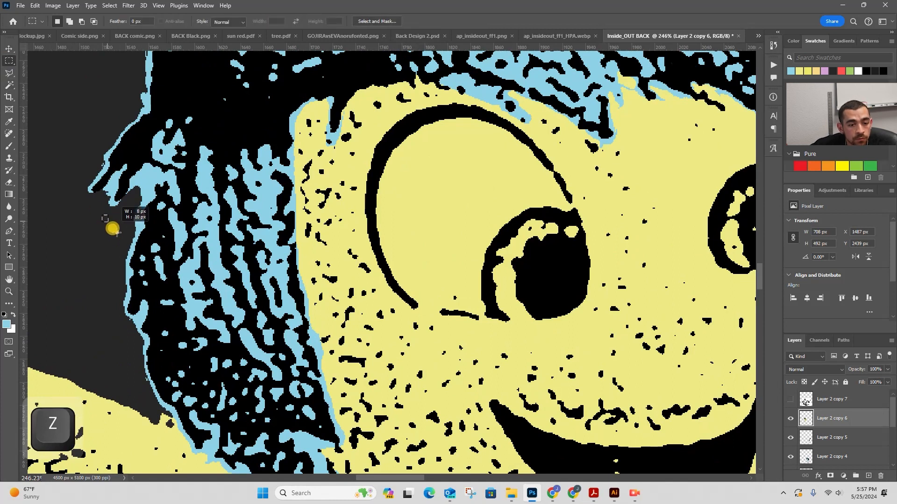
key(BackSpace)
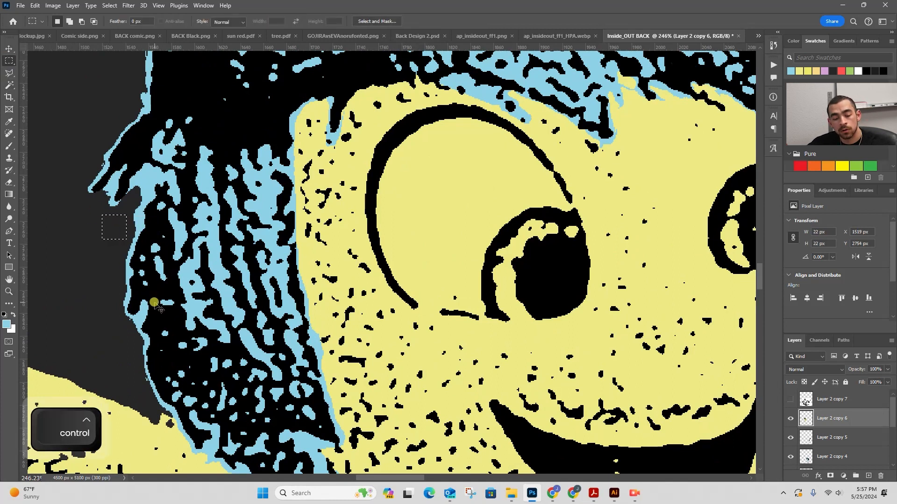
key(ctrl+d)
Show the color reference layer beneath the artwork and hide Joy's stippled layer, Layer 2 copy 6
key(z)
drag(467, 256, 416, 254)
key(space)
drag(434, 231, 335, 207)
key(z)
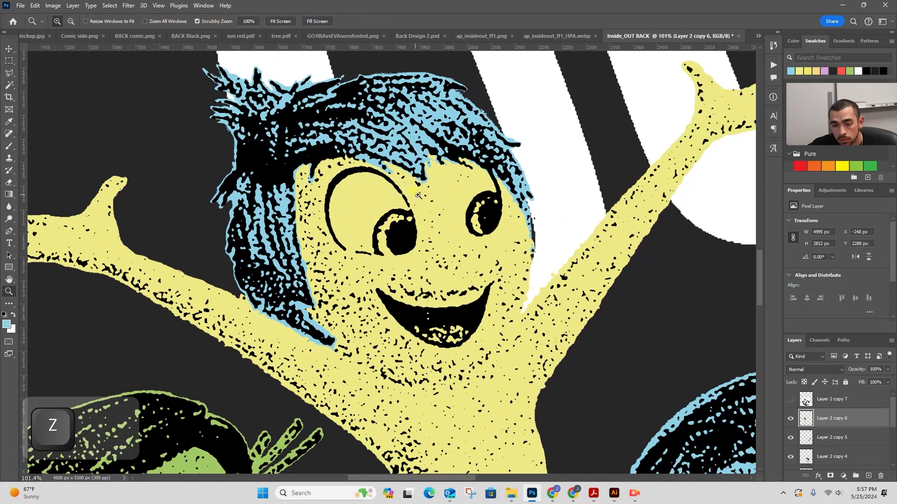
drag(425, 196, 451, 199)
click(790, 418)
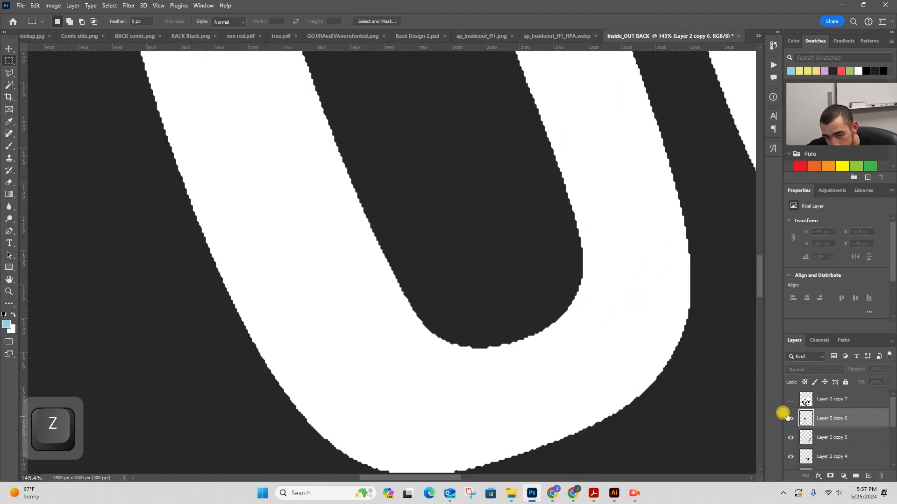
click(790, 418)
scroll(794, 444, down, 2)
click(791, 437)
scroll(794, 427, up, 2)
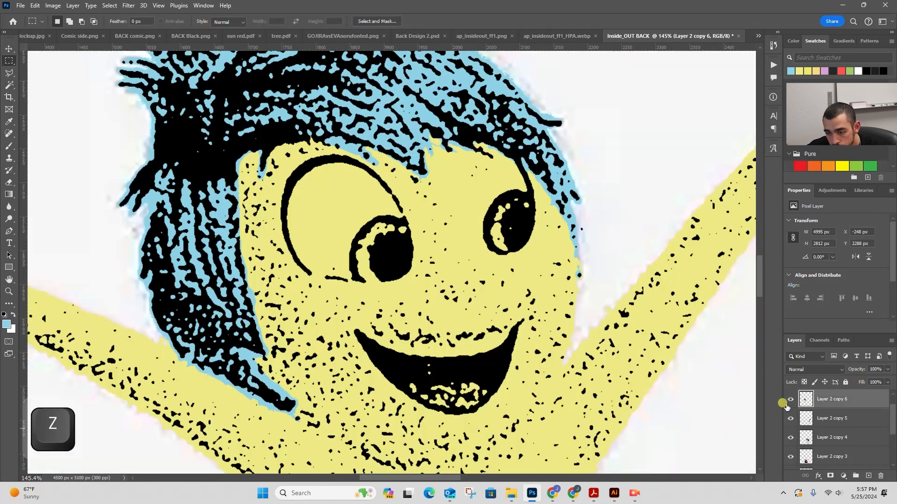
scroll(786, 406, up, 1)
click(790, 418)
Lasso the blue iris of Joy's larger eye over the color reference, leaving out part of the pupil, and show Layer 2 copy 6
key(z)
click(444, 276)
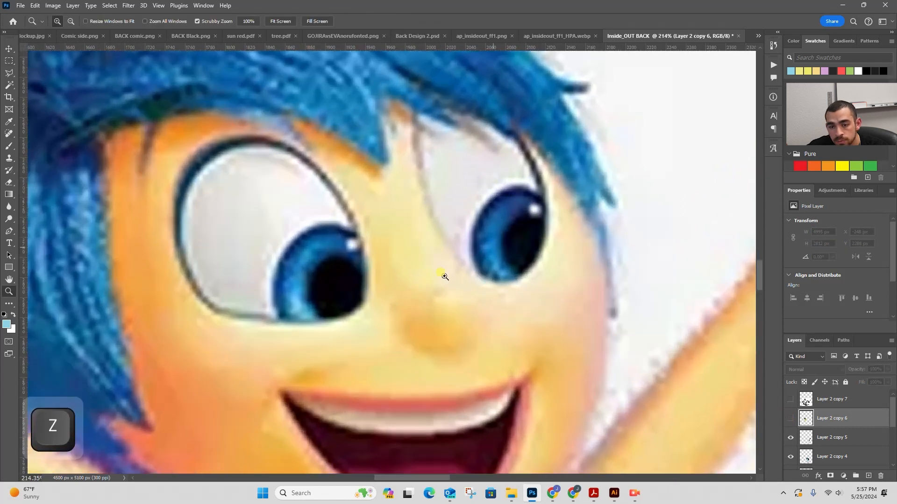
key(m)
click(790, 419)
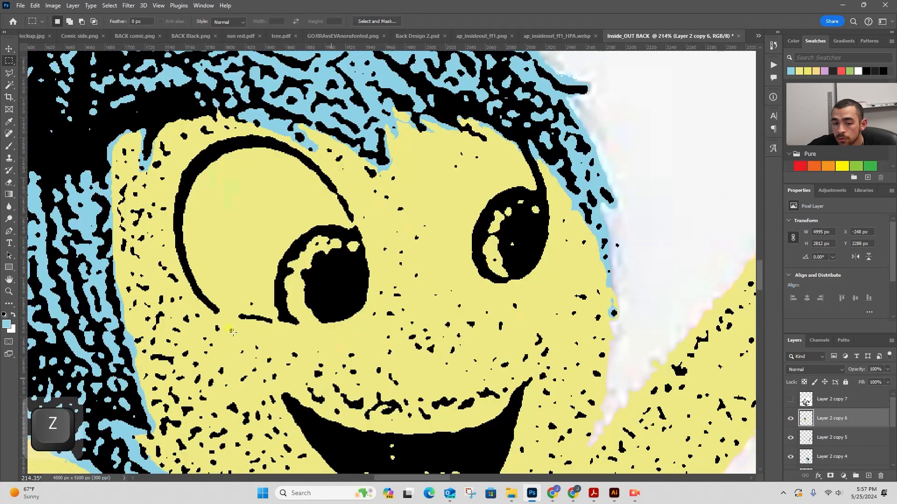
key(z)
click(311, 307)
click(790, 418)
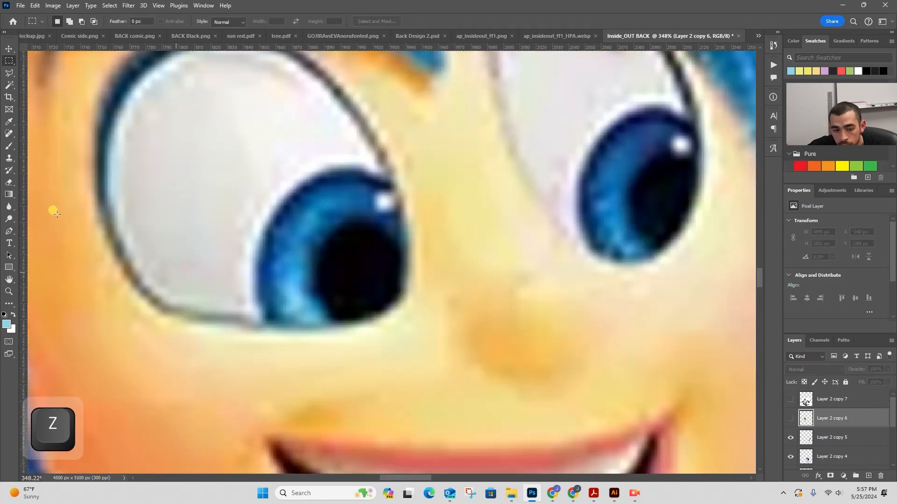
click(8, 73)
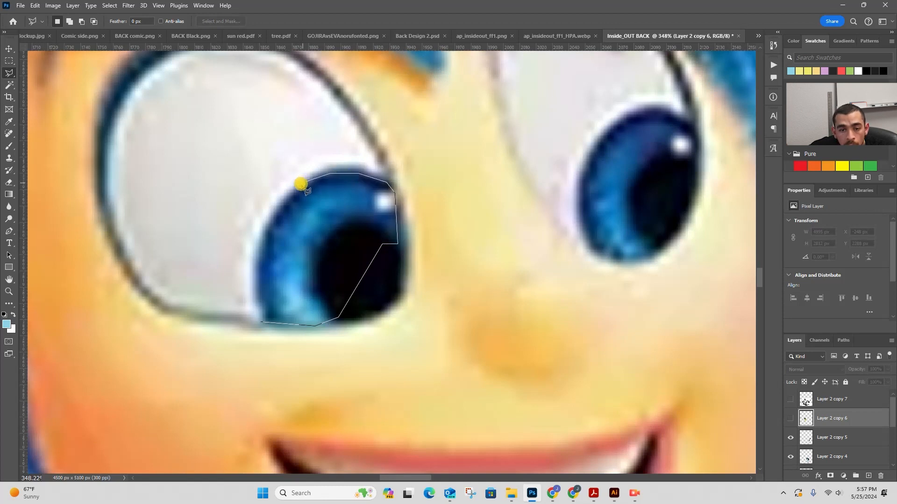
click(260, 301)
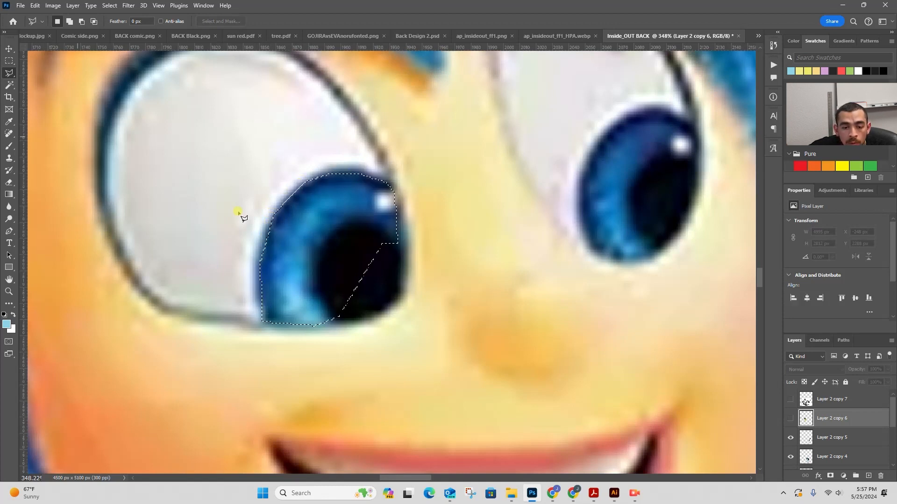
click(790, 417)
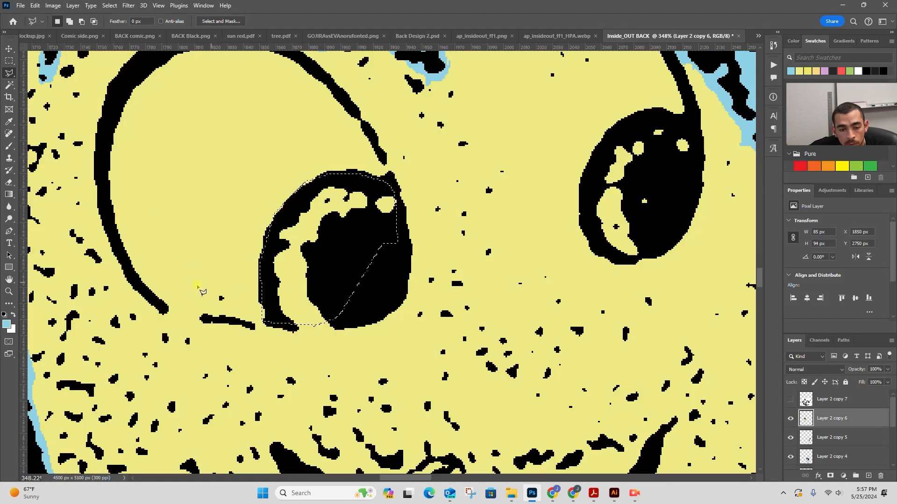
Trim the lasso selection around the iris of Joy's larger eye by subtracting the slivers outside its black outline
alt+click(252, 301)
click(266, 303)
click(272, 329)
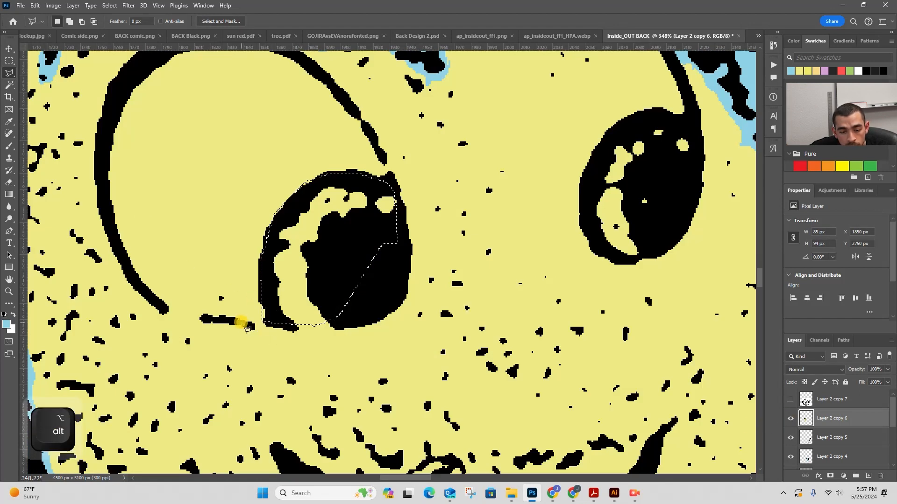
alt+click(350, 171)
click(306, 189)
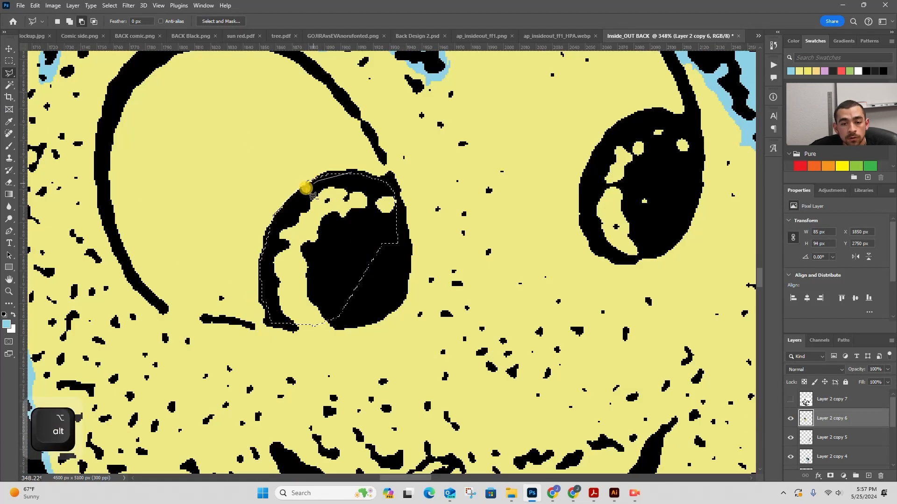
click(325, 167)
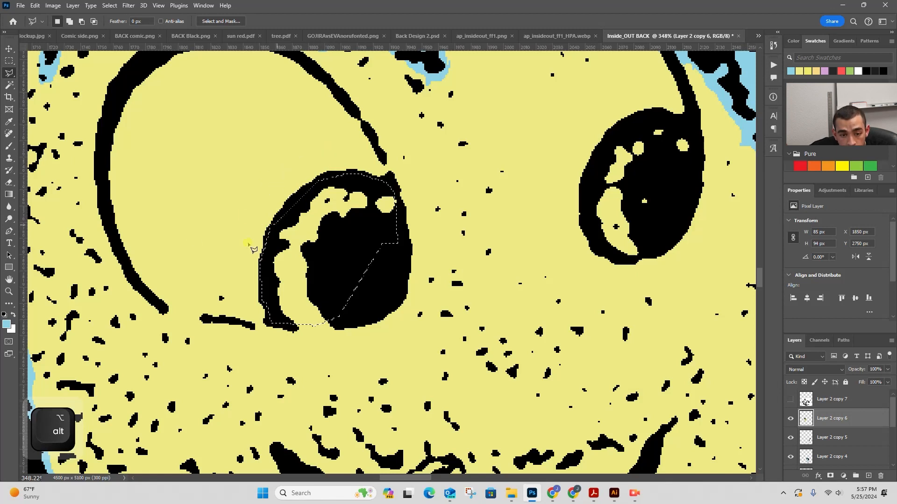
Subtract the black linework from the selection with the Magic Wand, fill the larger eye's iris light blue, and deselect
click(10, 86)
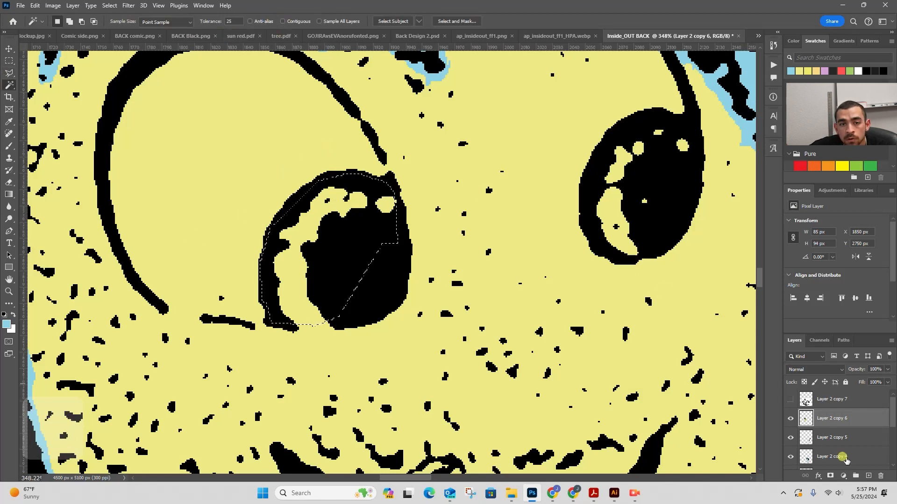
alt+click(331, 305)
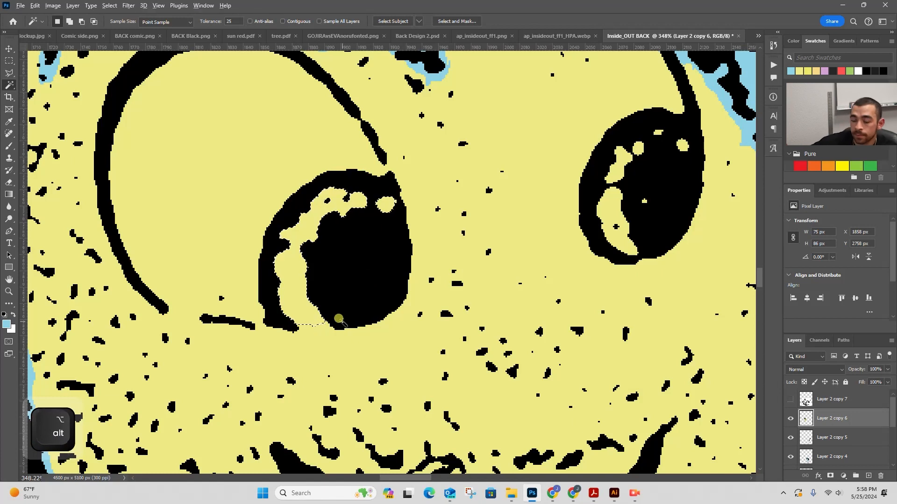
key(alt+BackSpace)
key(ctrl+d)
Select the yellow iris areas inside Joy's smaller eye with the Magic Wand, fill them light blue, and deselect
key(z)
key(space)
drag(562, 221, 447, 280)
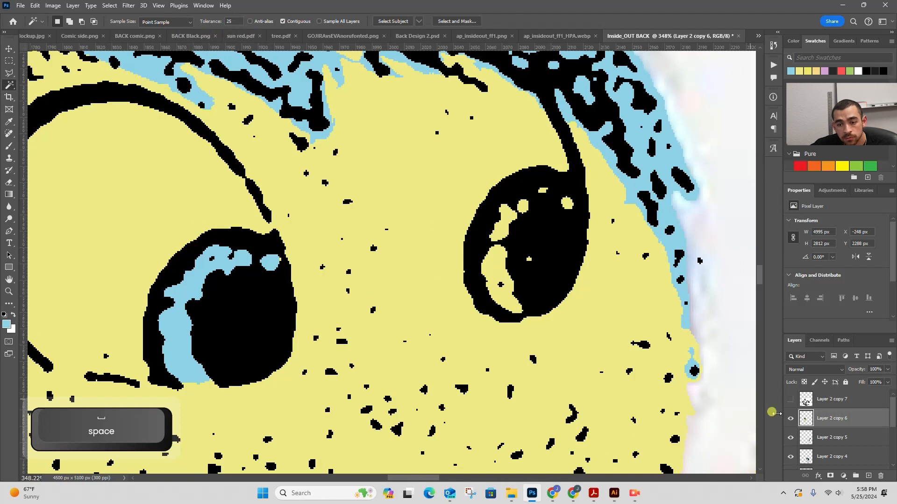
click(569, 201)
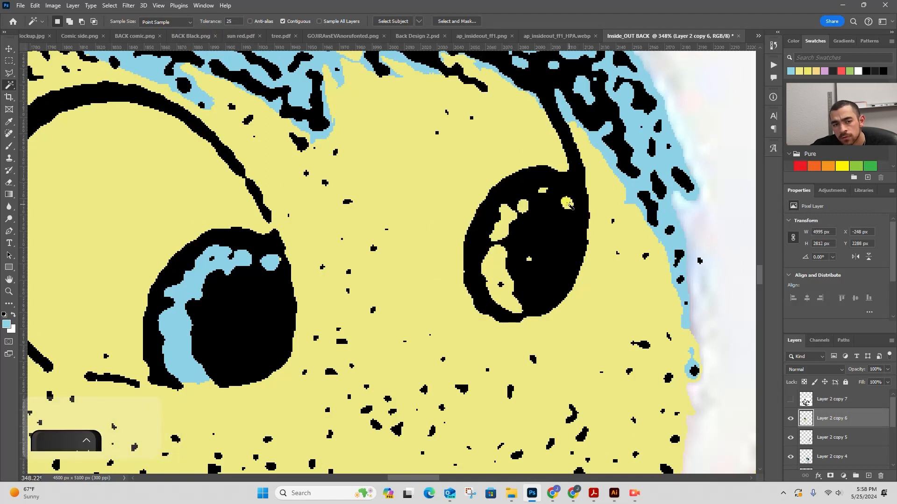
key(ctrl+d)
shift+click(532, 214)
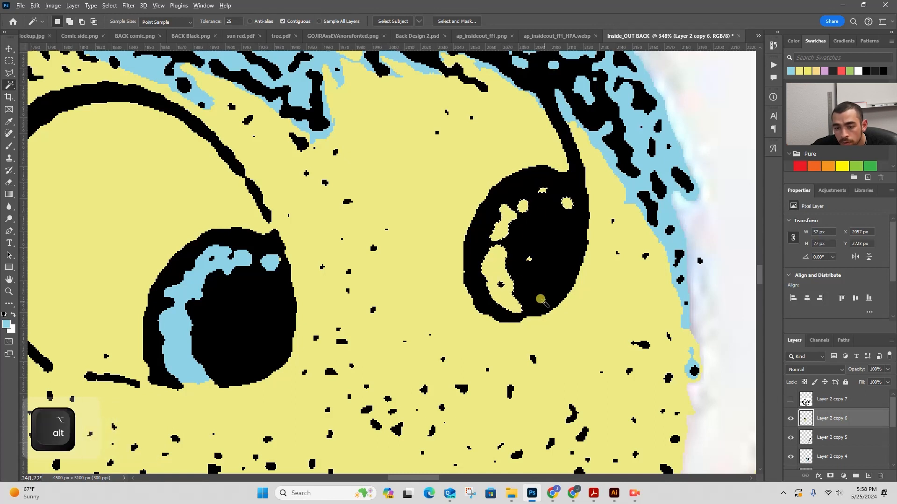
key(alt+BackSpace)
key(ctrl+d)
Hide Layer 2 copy 6 and select the whites of both of Joy's eyes on Layer 2 copy with the Magic Wand
key(z)
drag(540, 301, 413, 326)
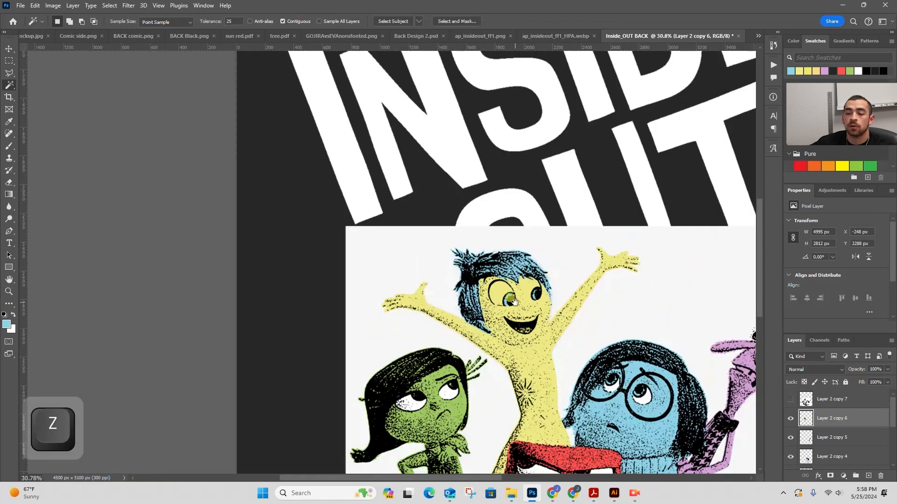
key(space)
drag(519, 291, 542, 304)
key(z)
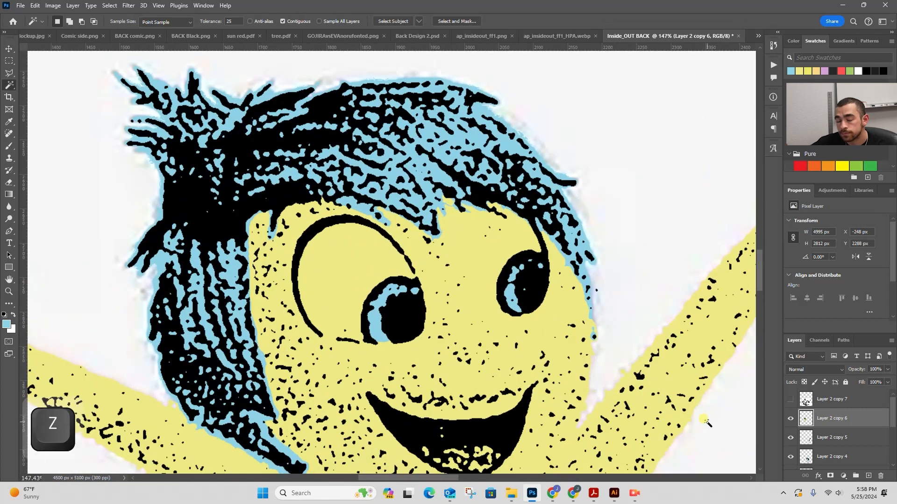
click(790, 418)
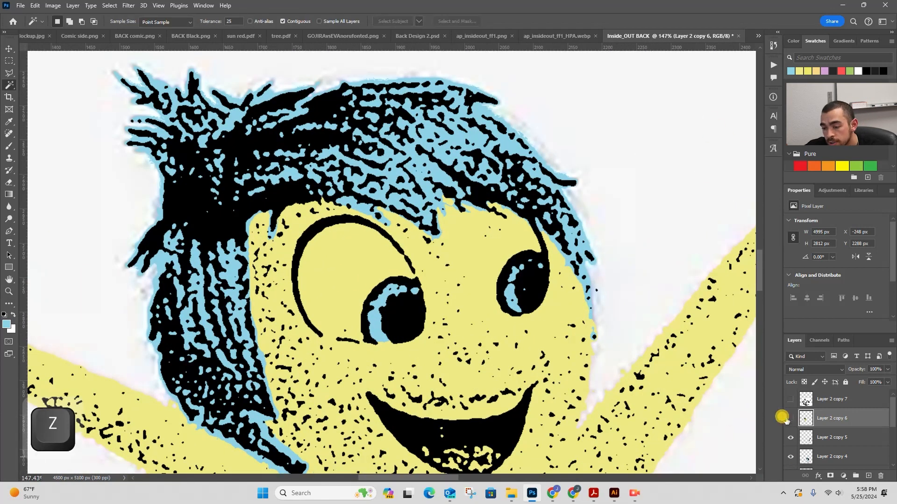
key(z)
drag(494, 226, 490, 268)
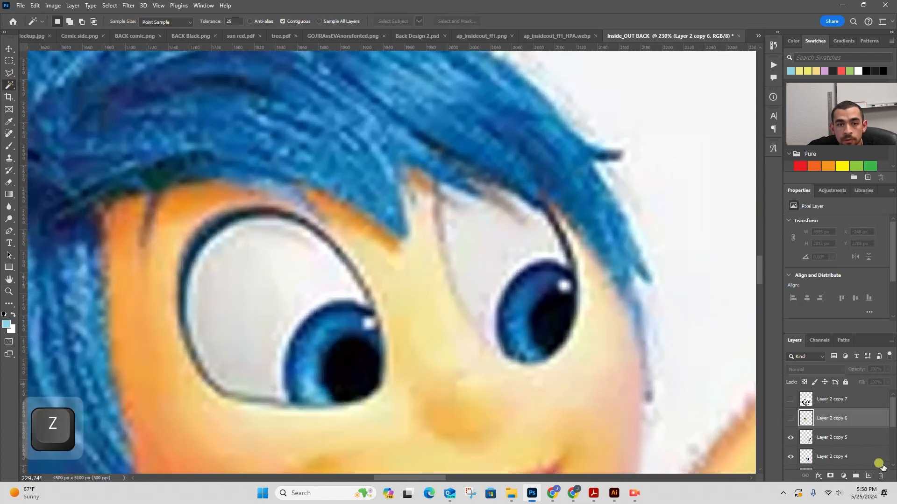
scroll(869, 450, down, 2)
click(836, 438)
click(327, 269)
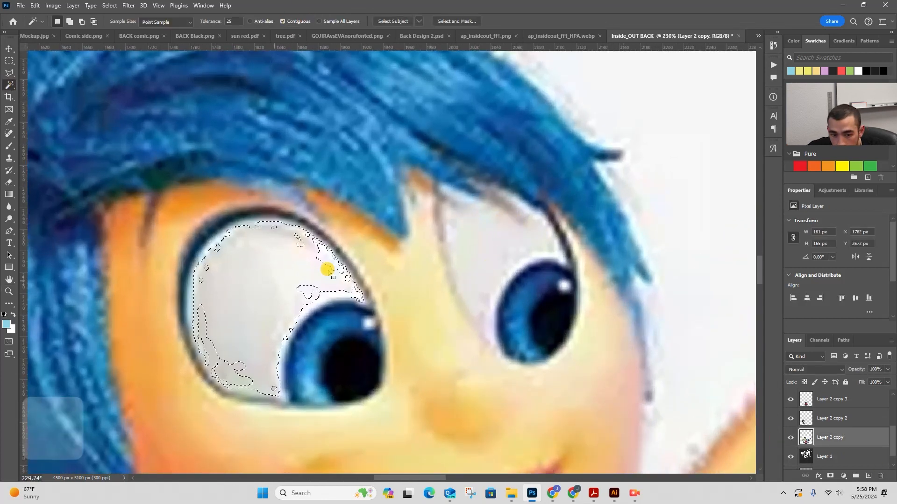
shift+click(486, 241)
shift+click(232, 365)
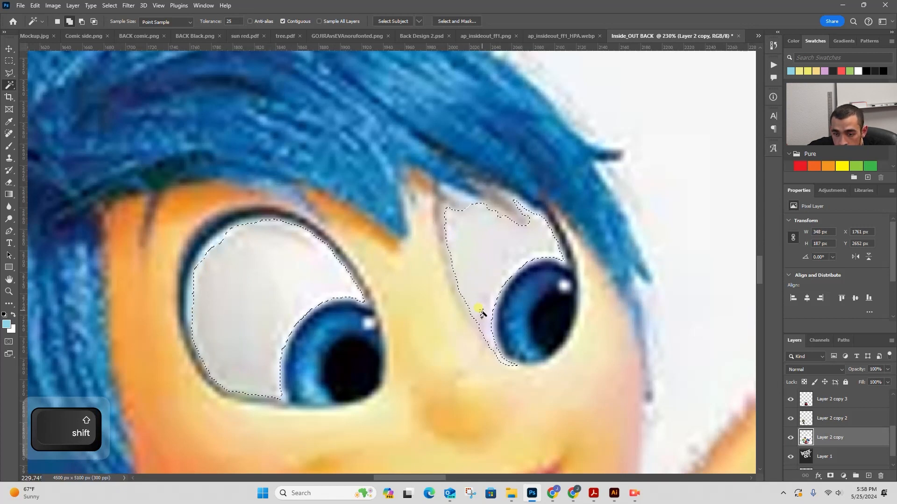
shift+click(481, 319)
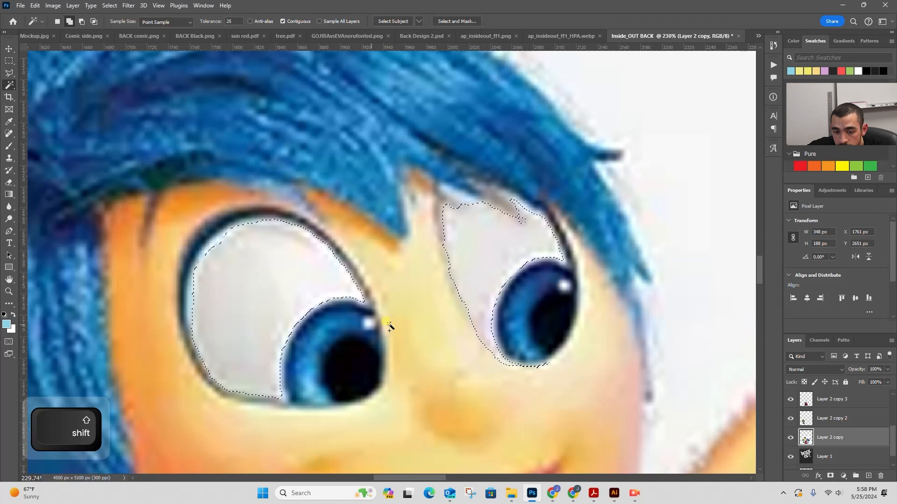
Add the remaining white areas beneath the hair fringe above Joy's smaller eye to the selection
key(z)
drag(530, 203, 551, 194)
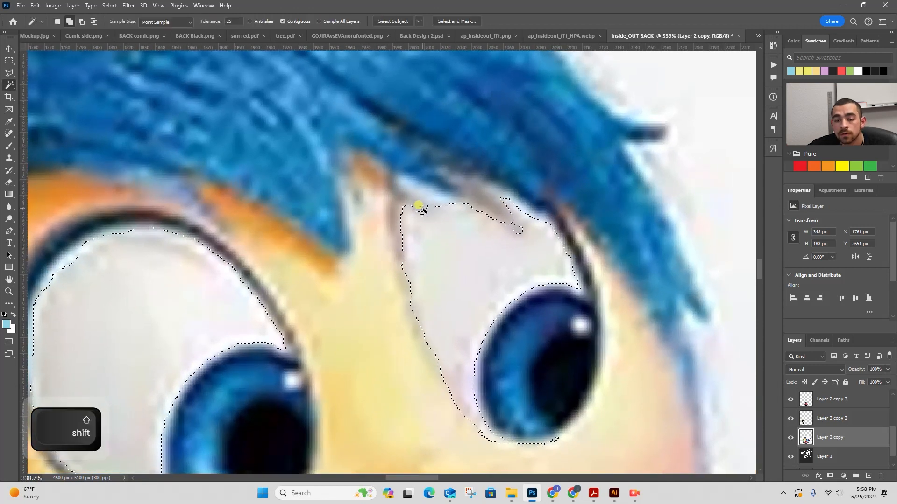
shift+click(421, 205)
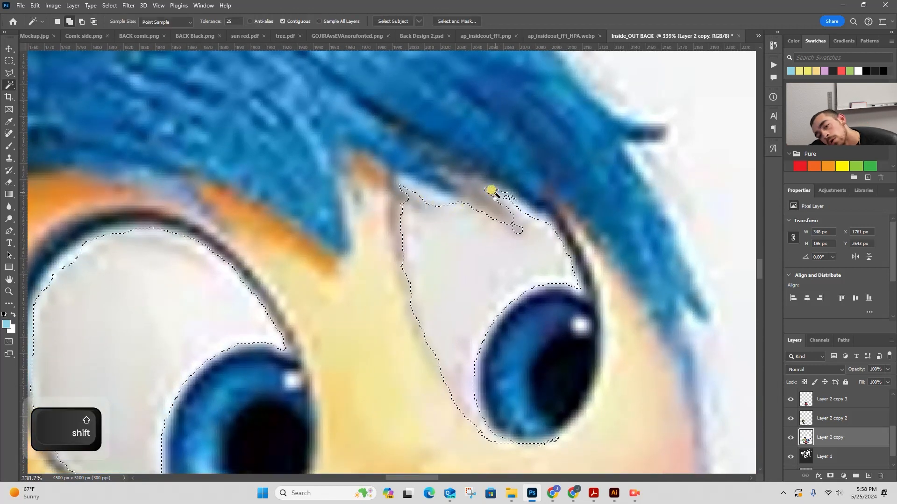
shift+click(477, 183)
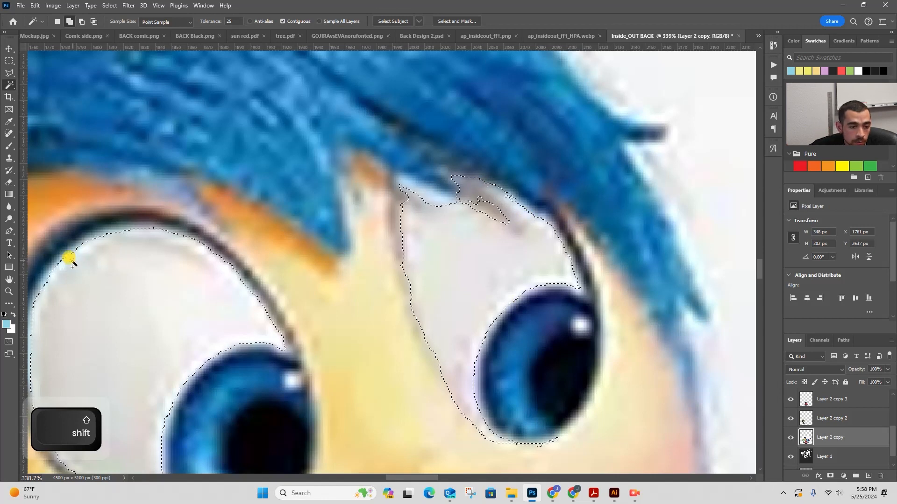
drag(176, 350, 260, 184)
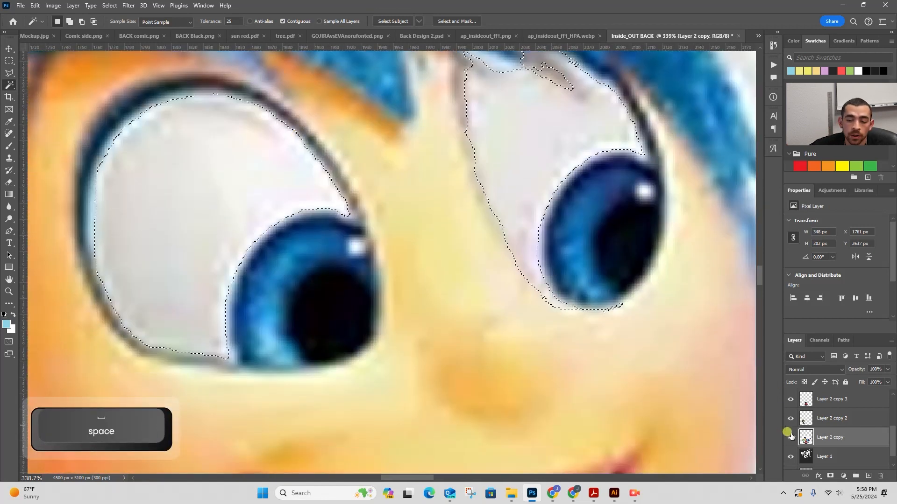
Show Layer 2 copy 6 and extend the selection with the Polygonal Lasso to the black outline of Joy's larger eye
scroll(789, 436, up, 3)
click(789, 402)
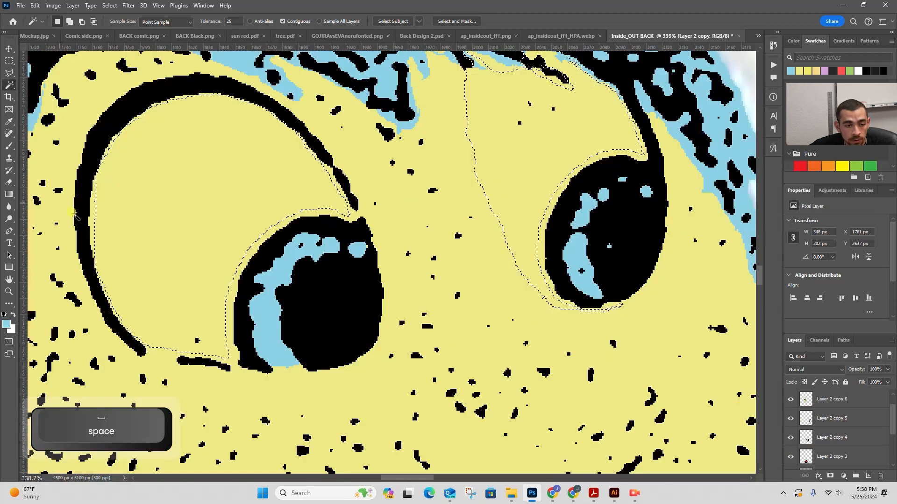
key(l)
key(shift)
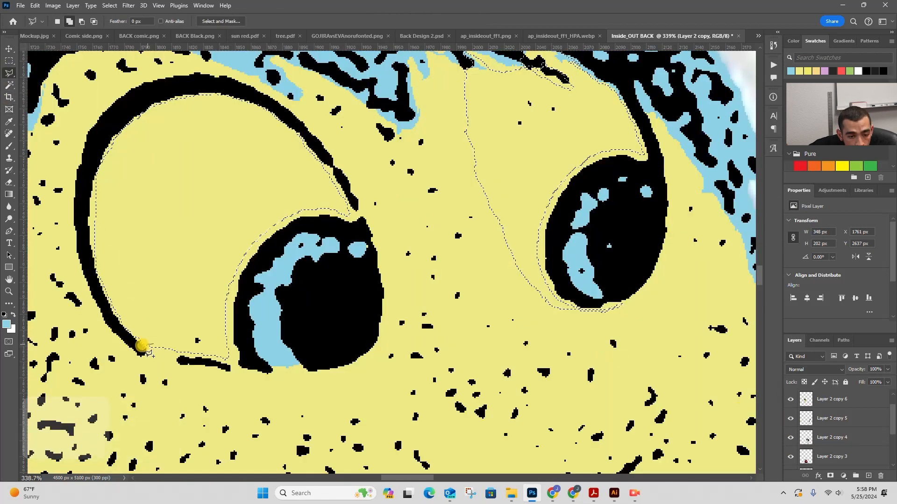
mouse_move(143, 348)
mouse_down()
mouse_move(118, 325)
mouse_move(100, 283)
mouse_up()
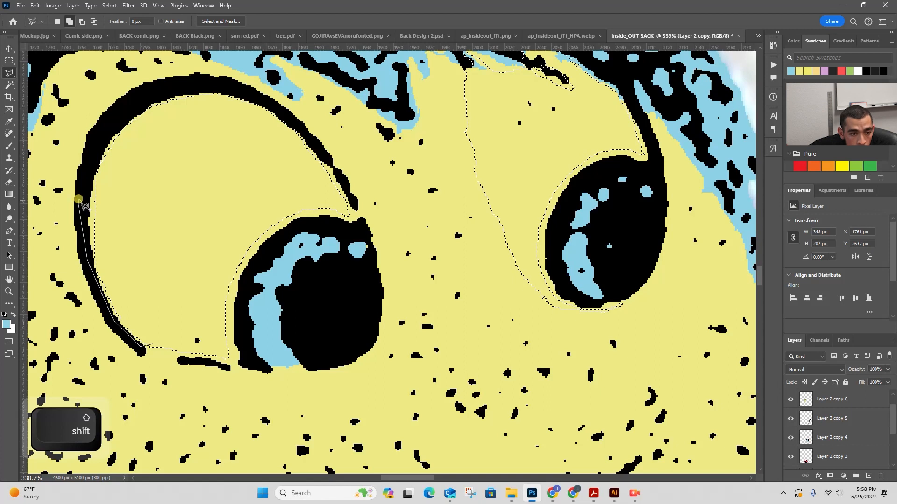
mouse_move(79, 200)
mouse_down()
mouse_move(101, 130)
mouse_move(121, 106)
mouse_move(147, 90)
mouse_move(205, 81)
mouse_move(288, 115)
mouse_move(322, 149)
mouse_move(359, 227)
mouse_move(303, 220)
mouse_up()
drag(245, 274, 238, 311)
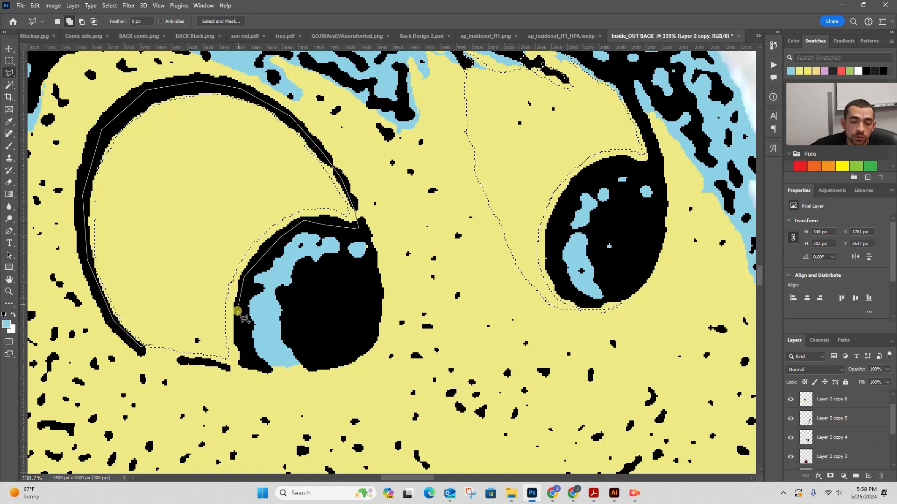
mouse_move(244, 354)
mouse_down()
mouse_move(246, 361)
mouse_move(229, 368)
mouse_move(162, 348)
mouse_up()
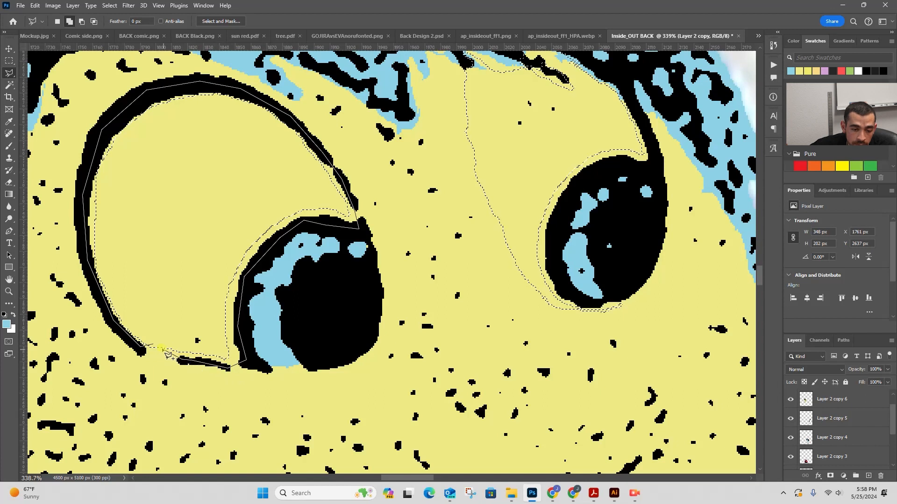
click(153, 345)
Extend the selection of the smaller eye's white into its black outline and around the iris with the Polygonal Lasso
key(z)
drag(210, 309, 186, 305)
key(z)
drag(568, 153, 580, 155)
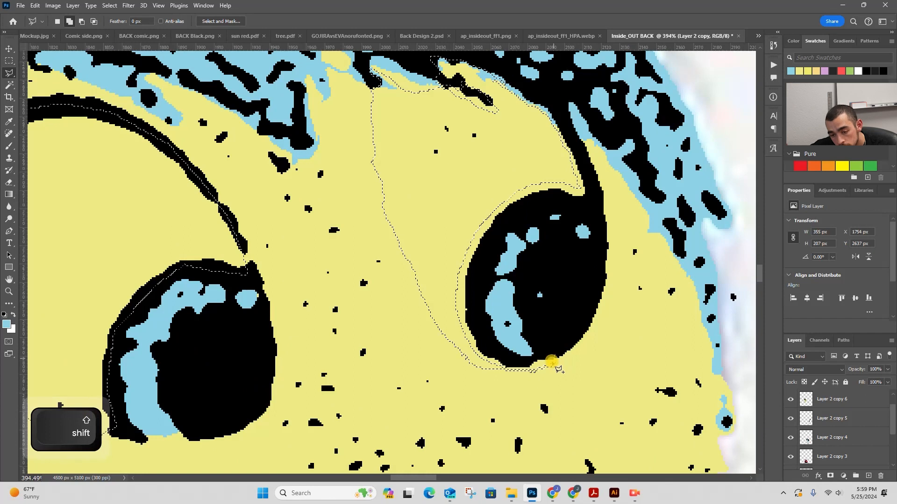
shift+click(554, 356)
click(551, 365)
click(531, 372)
click(495, 370)
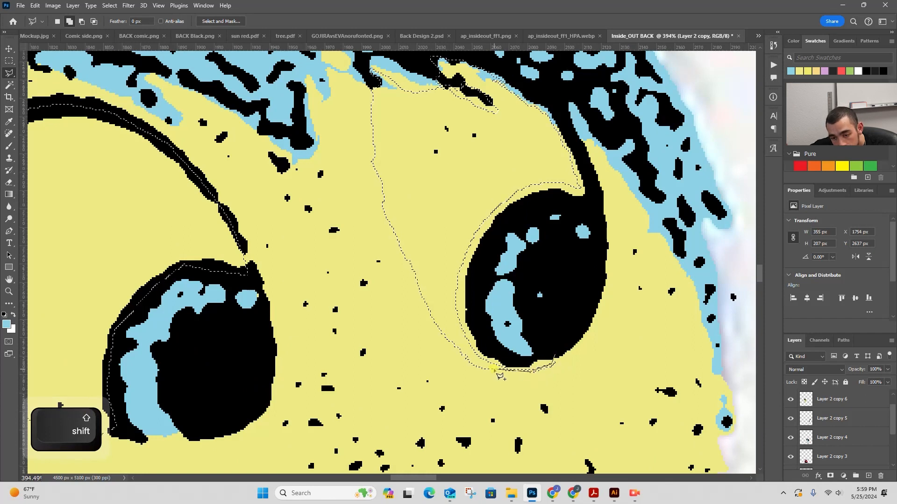
click(458, 353)
click(451, 317)
click(453, 183)
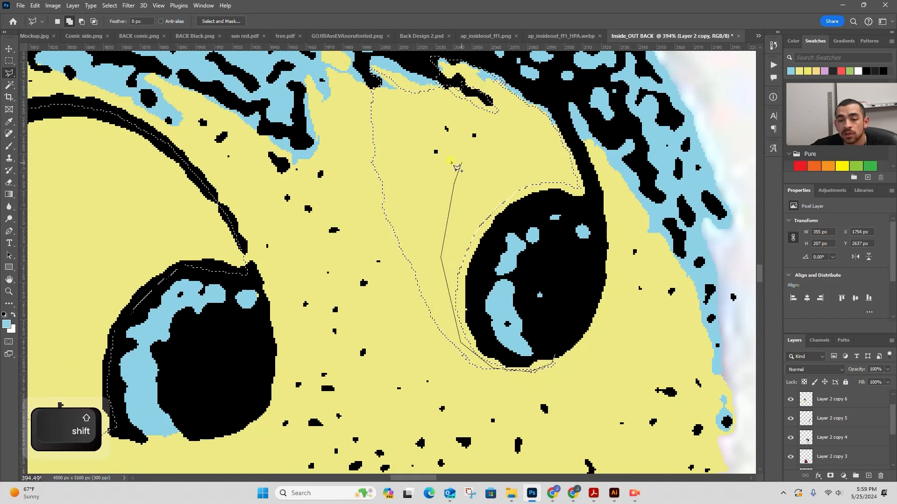
click(571, 145)
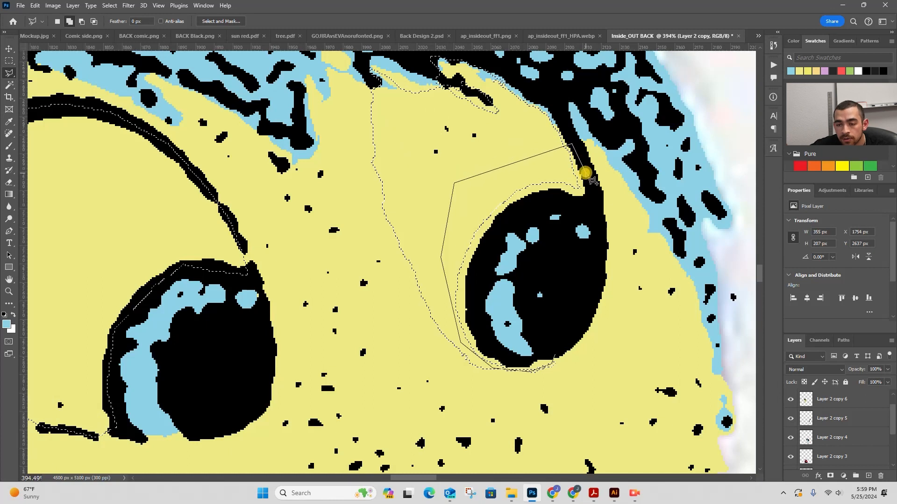
click(589, 196)
click(571, 202)
click(533, 200)
click(511, 213)
click(489, 229)
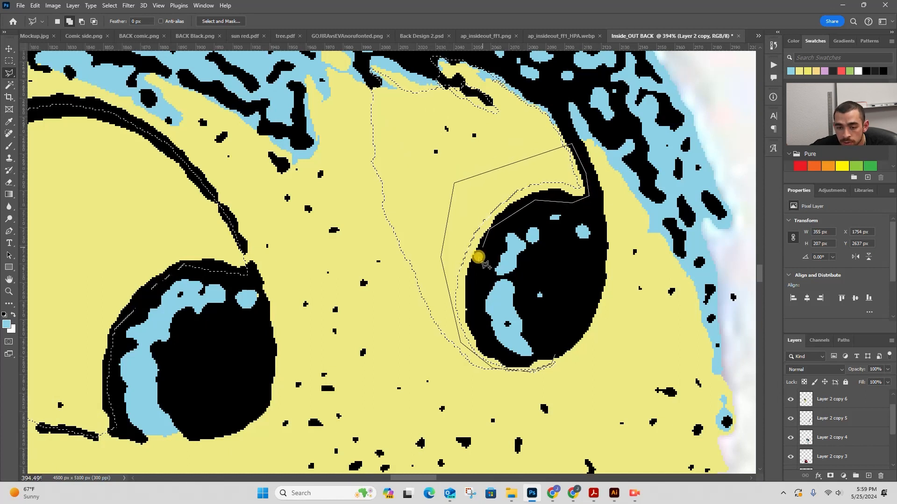
click(471, 309)
click(515, 363)
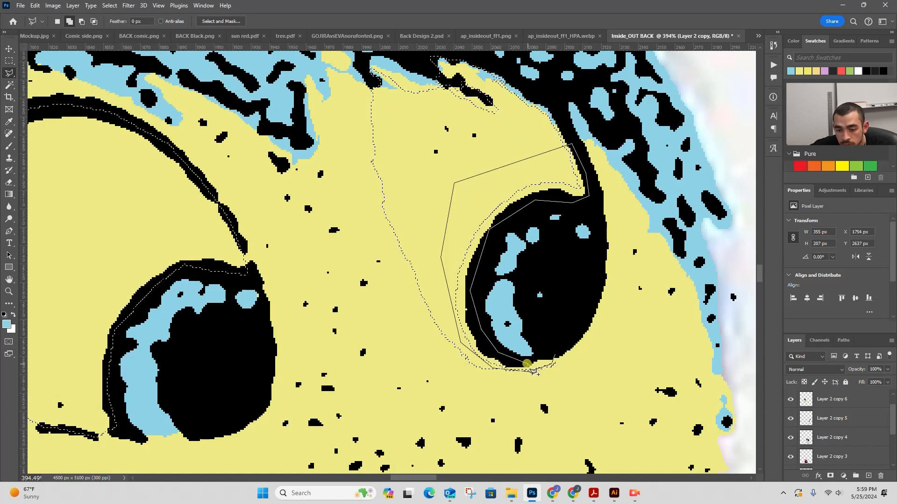
click(533, 359)
double_click(545, 350)
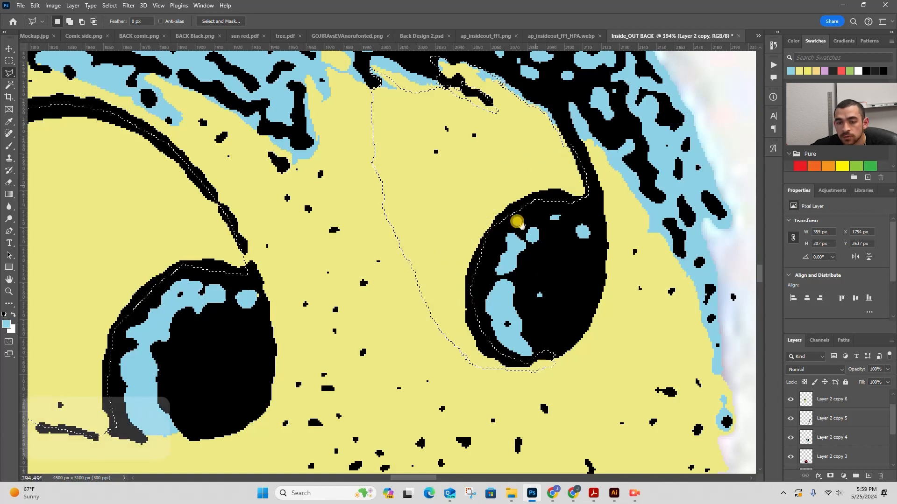
Subtract the black linework of Layer 2 copy 6 from the eye-white selection using the Magic Wand with Contiguous off
drag(546, 229, 525, 284)
click(9, 85)
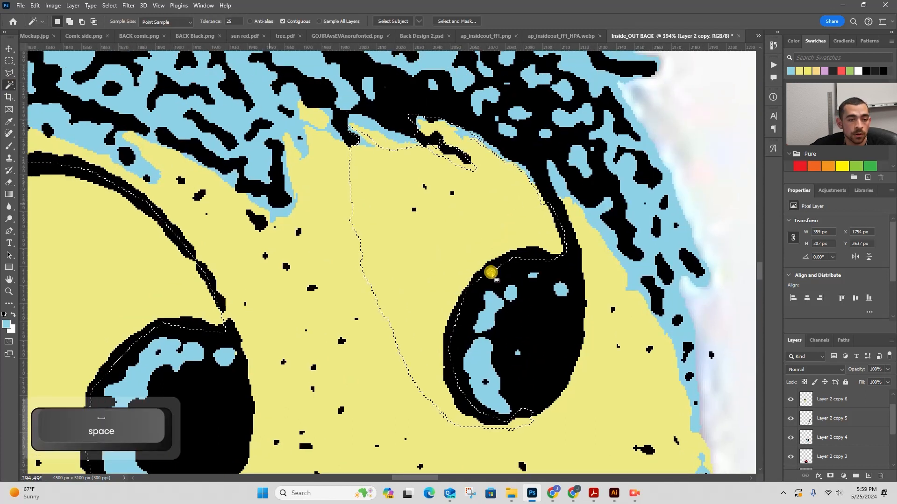
scroll(831, 442, down, 1)
scroll(837, 444, up, 2)
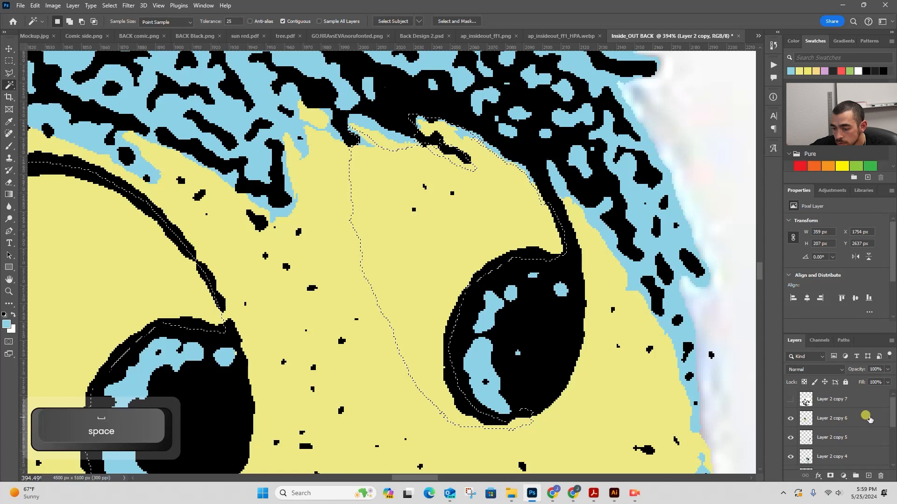
click(867, 418)
click(282, 21)
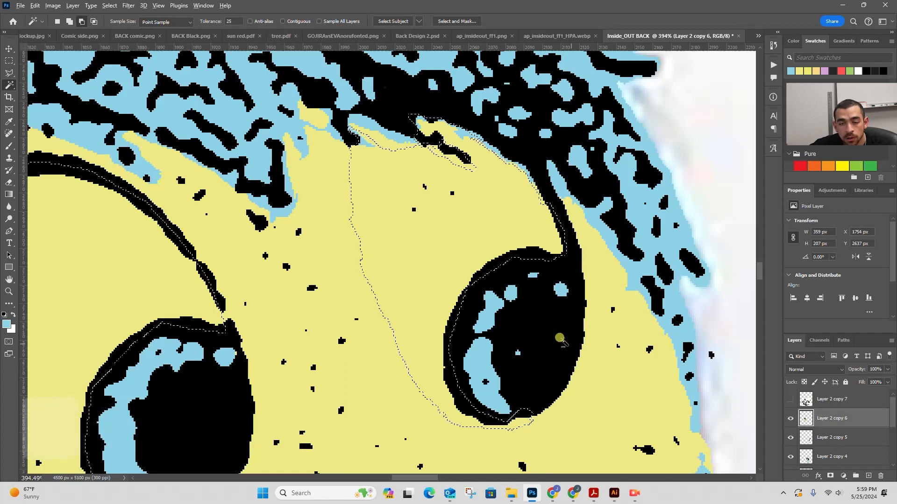
alt+click(549, 331)
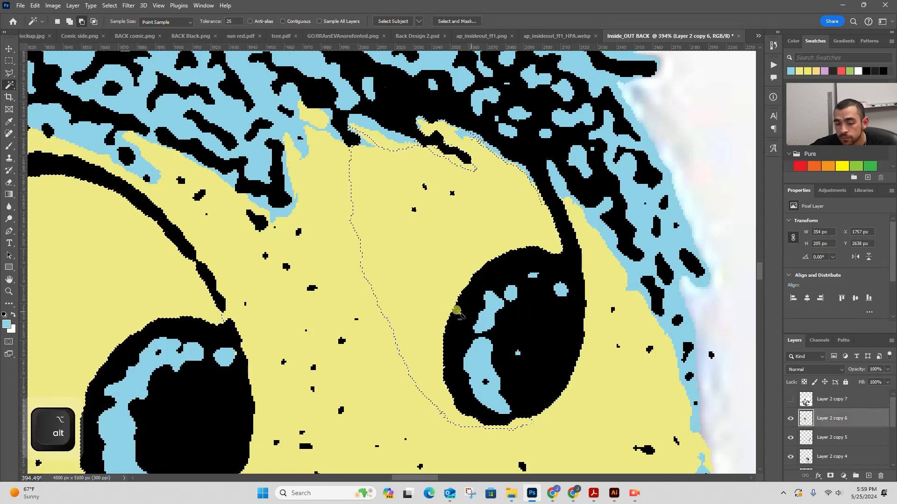
Fill the selected whites of both of Joy's eyes with white on Layer 2 copy 6
key(z)
drag(479, 297, 464, 274)
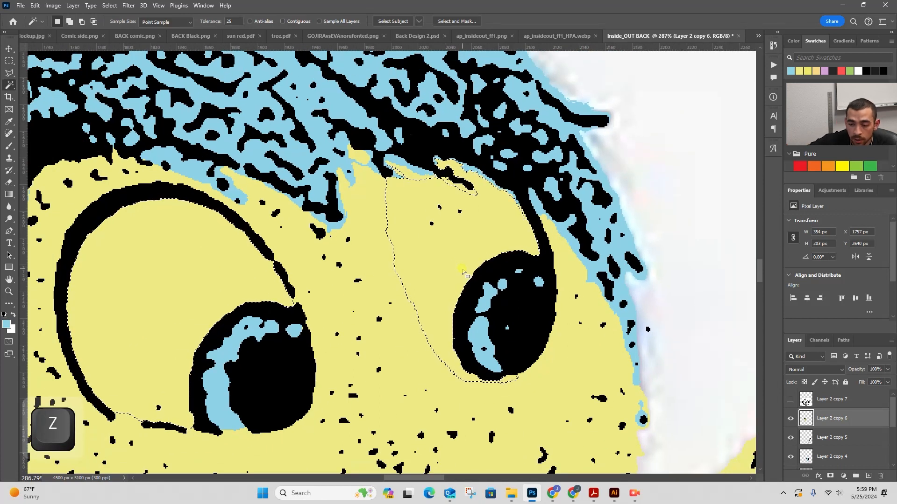
key(ctrl+BackSpace)
key(z)
drag(465, 275, 453, 266)
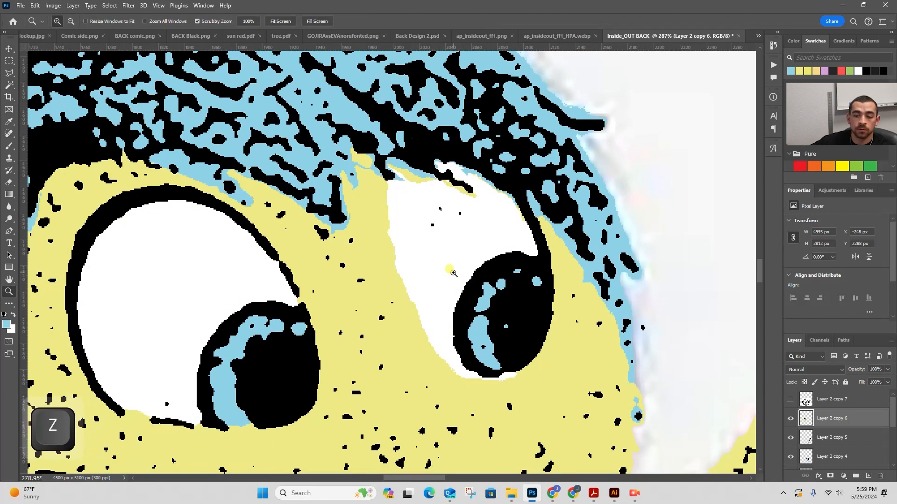
Select the leftover yellow patches beneath the fringe above Joy's smaller eye with the Magic Wand, fill them with white and deselect
key(space)
drag(453, 161, 452, 232)
key(z)
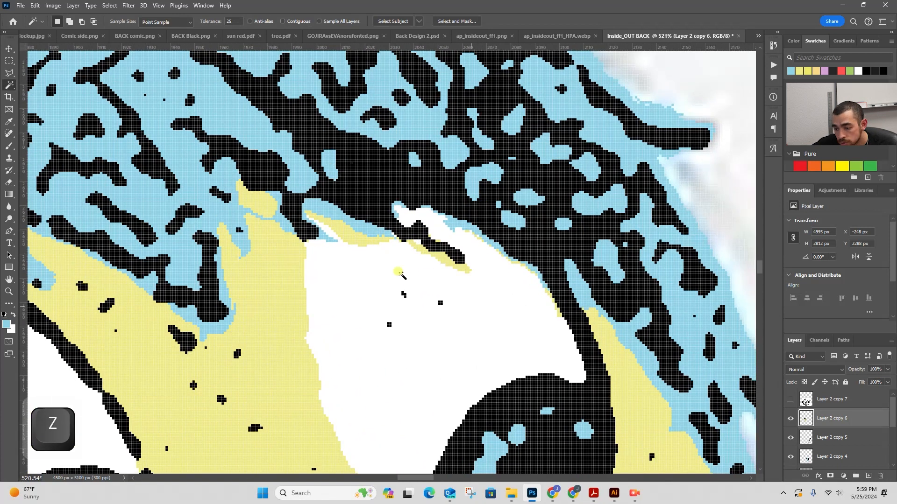
click(333, 224)
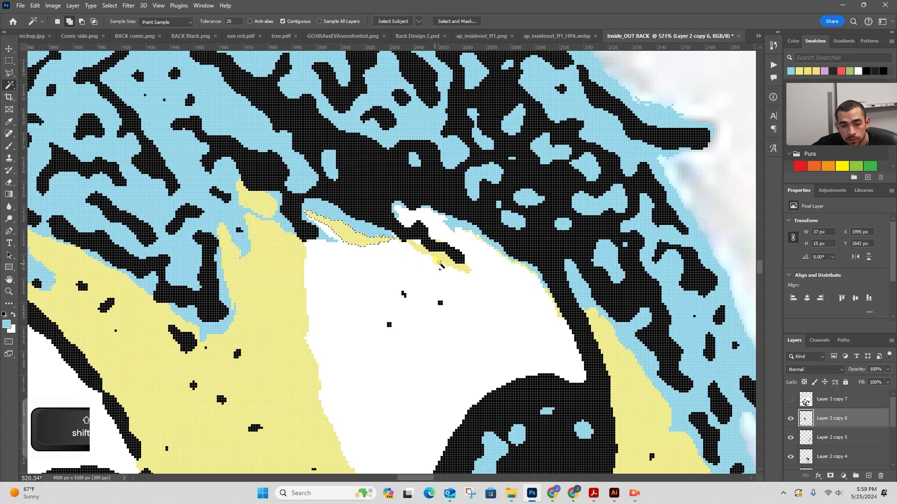
shift+click(446, 256)
key(ctrl+BackSpace)
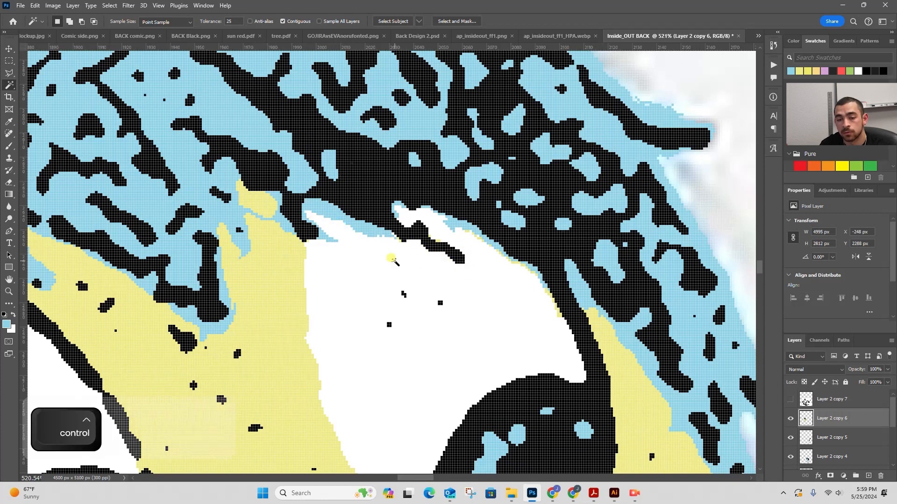
key(ctrl+d)
Outline the remaining yellow fringe along the upper edge of Joy's smaller eye with the Polygonal Lasso
key(z)
drag(532, 242, 544, 243)
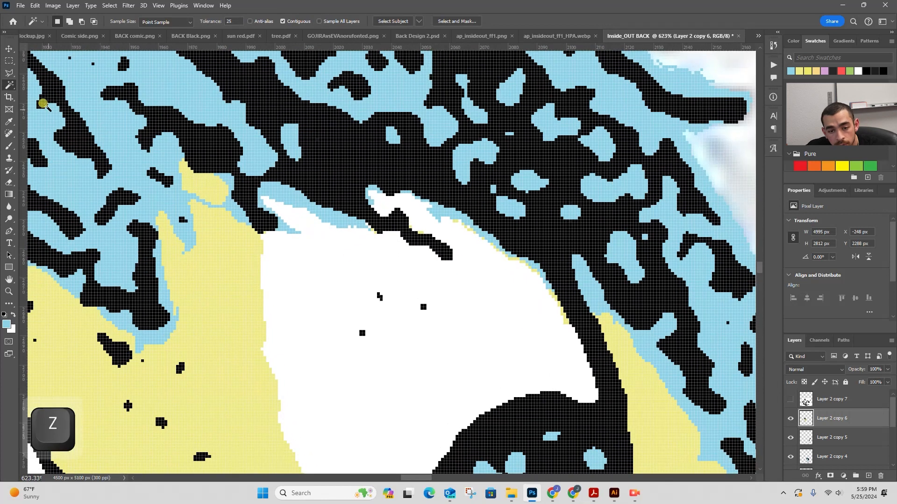
click(11, 76)
click(444, 182)
click(542, 234)
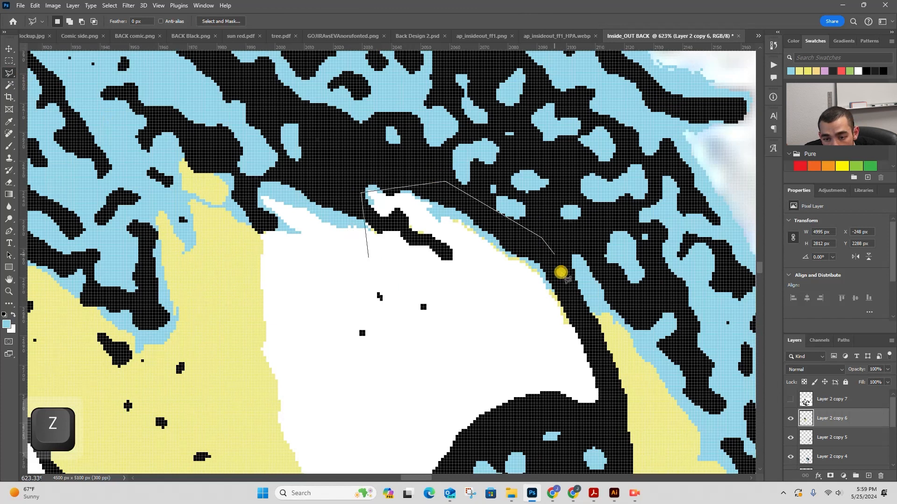
click(571, 306)
click(572, 350)
double_click(477, 344)
Subtract the black linework and blue hair from the selection with the Magic Wand, fill the yellow fringe with white and deselect
click(9, 85)
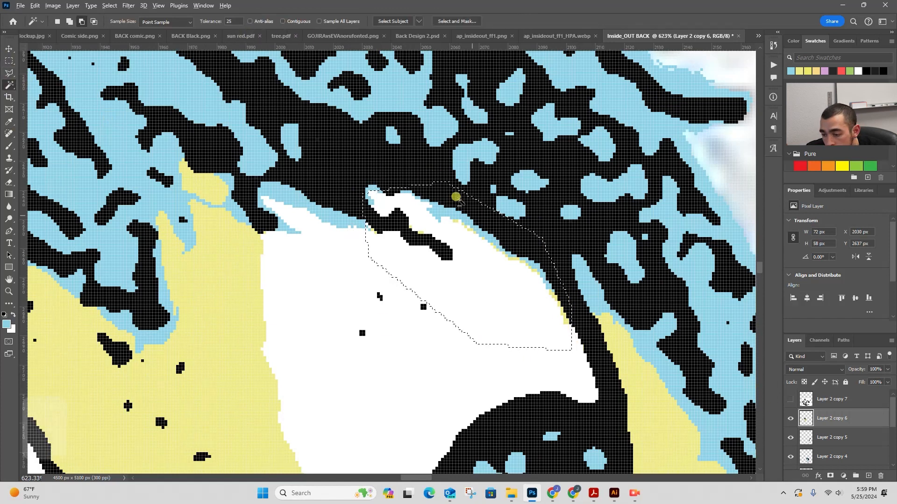
alt+click(437, 202)
alt+click(463, 233)
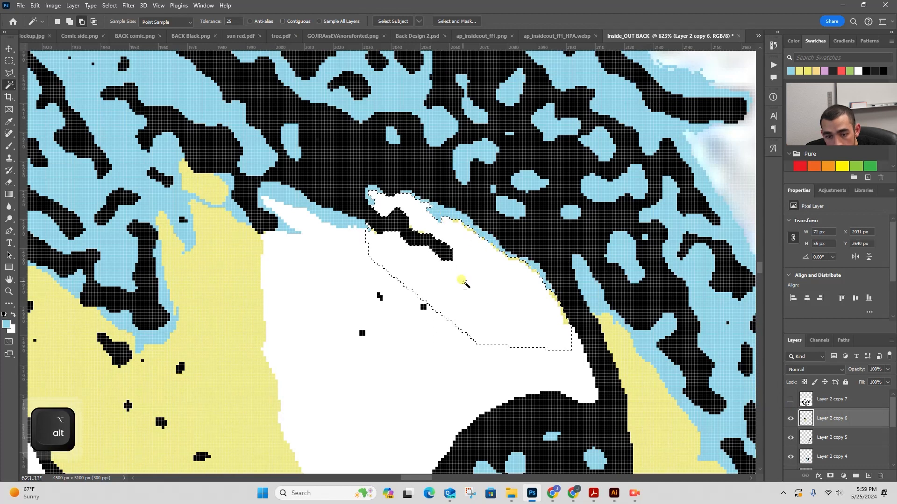
key(ctrl+d)
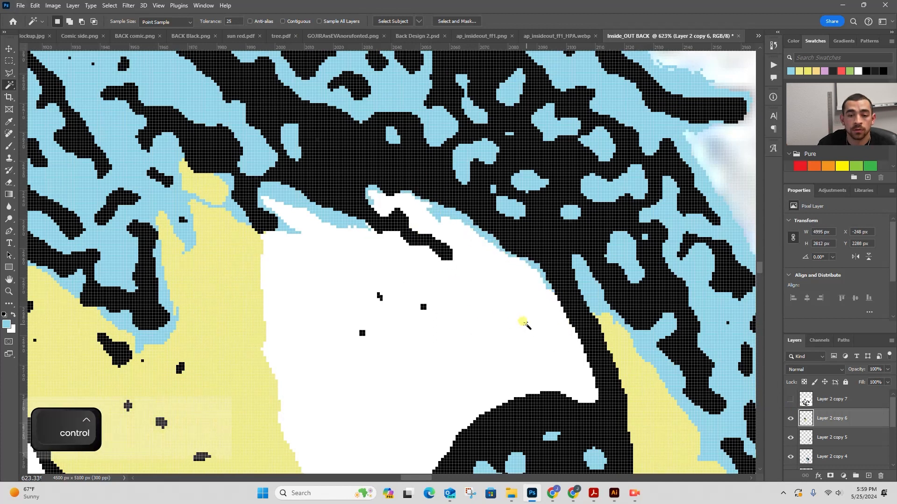
Hide Layer 2 copy 6 to expose Joy's mouth in the original color picture
key(z)
drag(525, 323, 337, 275)
key(space)
key(z)
key(z)
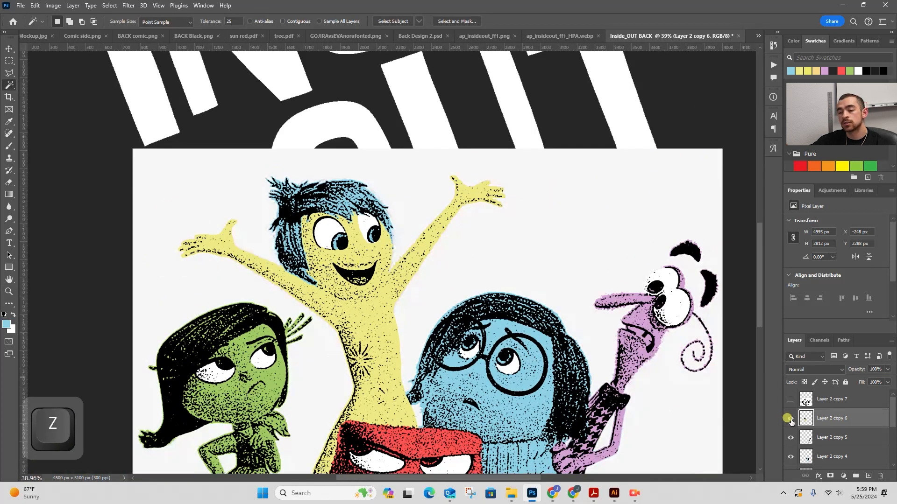
click(790, 418)
key(z)
drag(348, 269, 383, 294)
drag(456, 389, 528, 376)
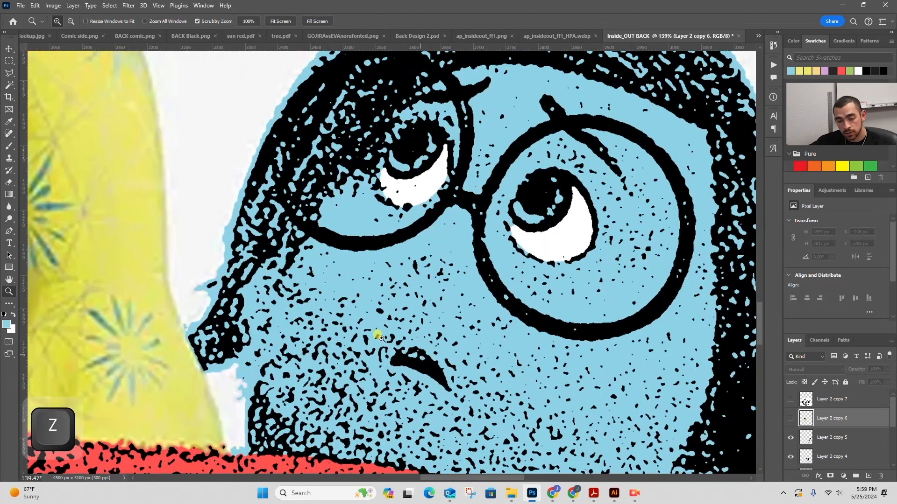
drag(407, 275, 336, 275)
key(space)
drag(684, 202, 709, 315)
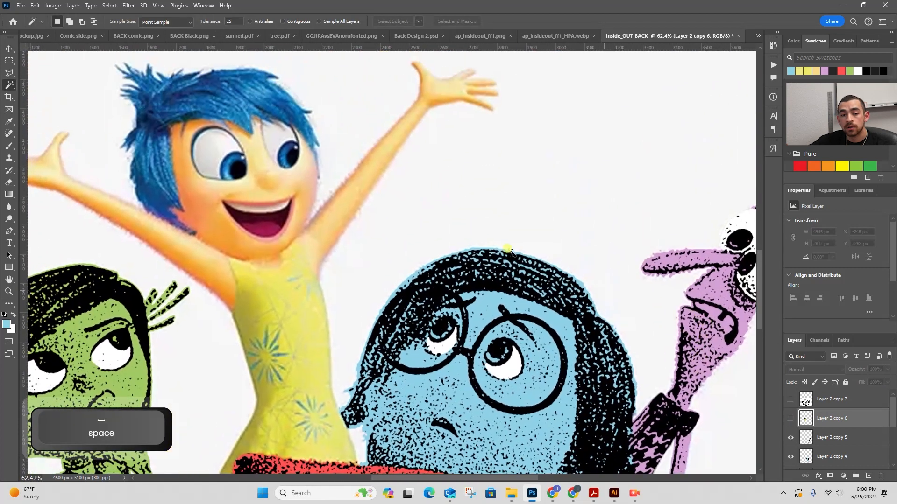
key(z)
drag(268, 182, 646, 356)
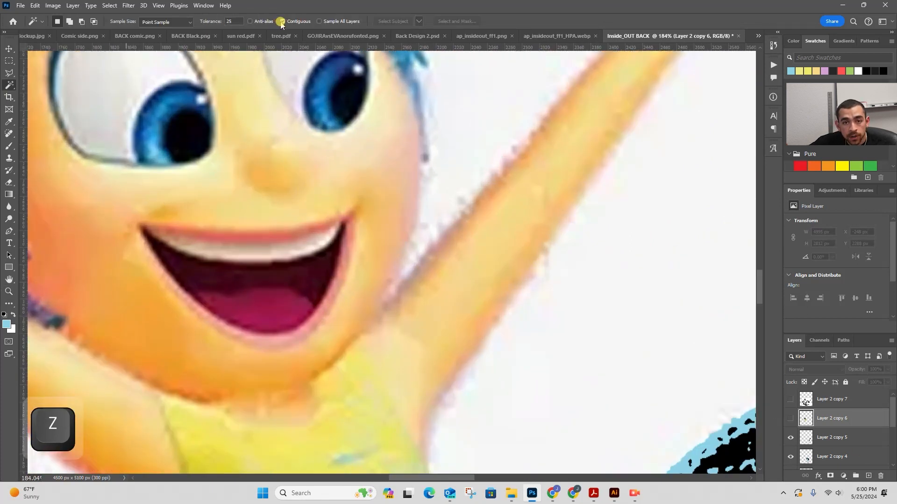
Select Joy's upper teeth in the original picture on Layer 2 copy with the Magic Wand, adding the darker areas
scroll(832, 448, down, 3)
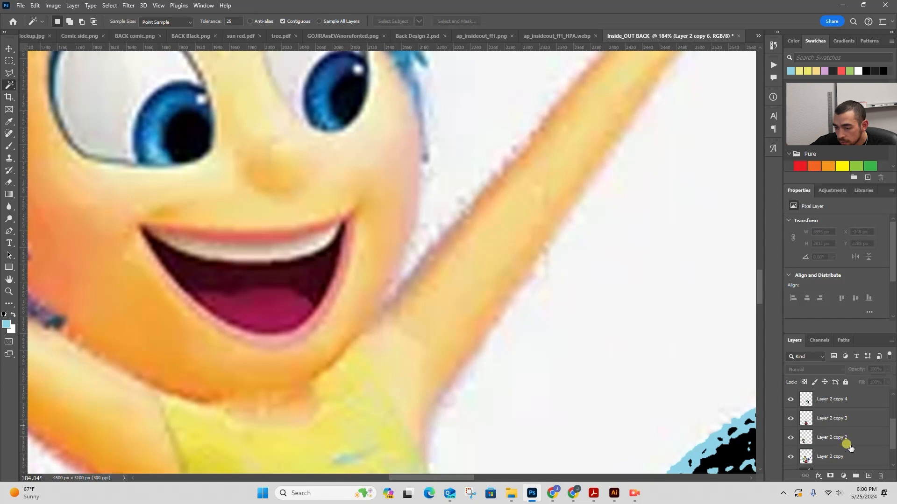
click(853, 457)
click(206, 251)
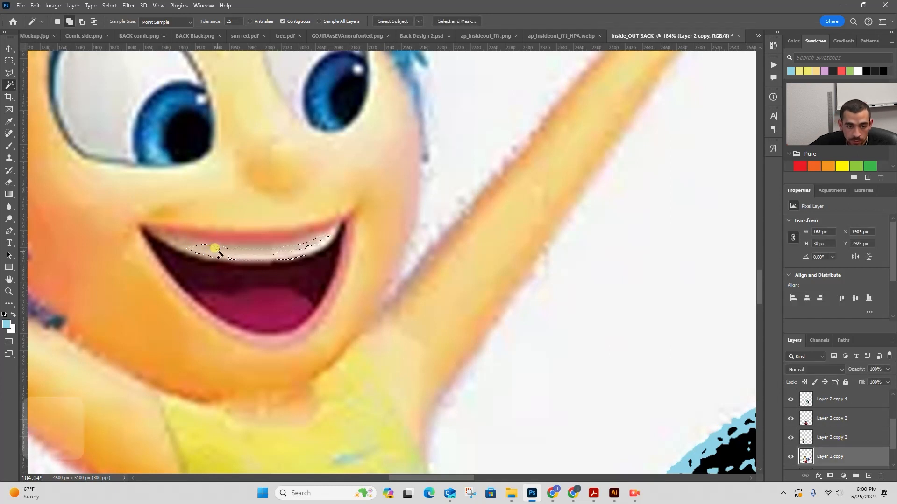
key(ctrl+z)
shift+click(248, 257)
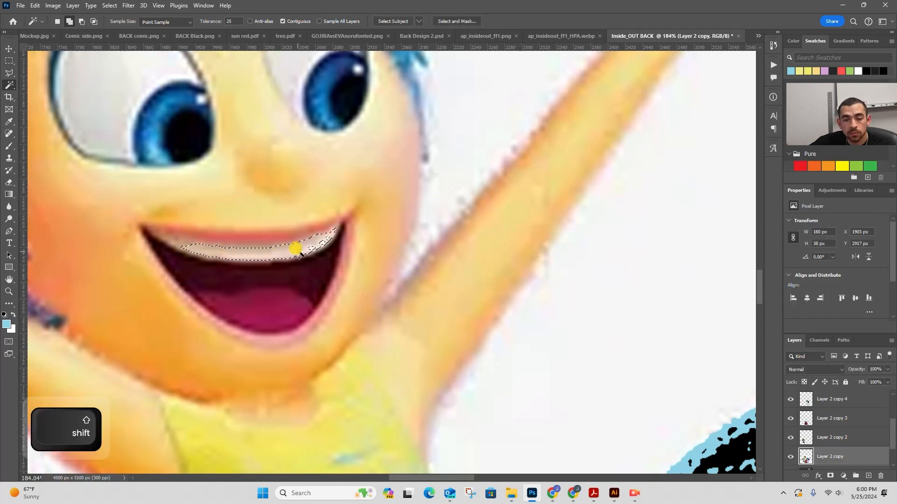
drag(245, 266, 216, 250)
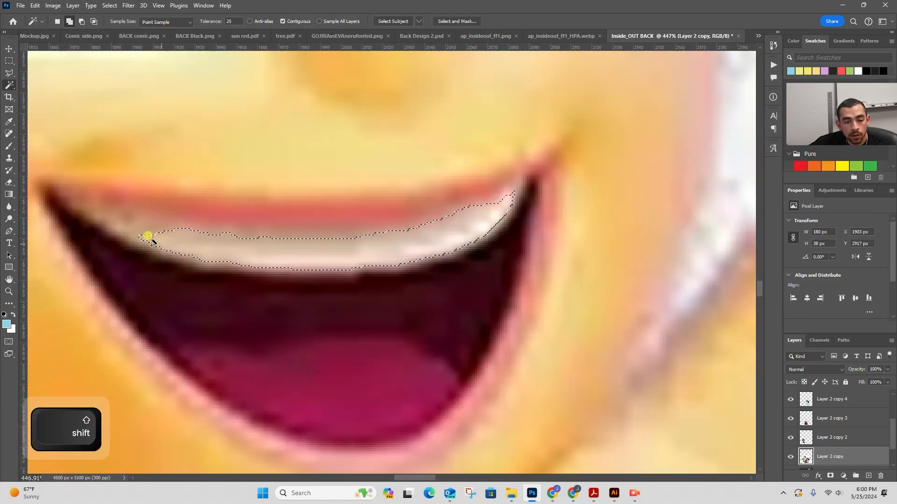
shift+click(110, 220)
shift+click(174, 250)
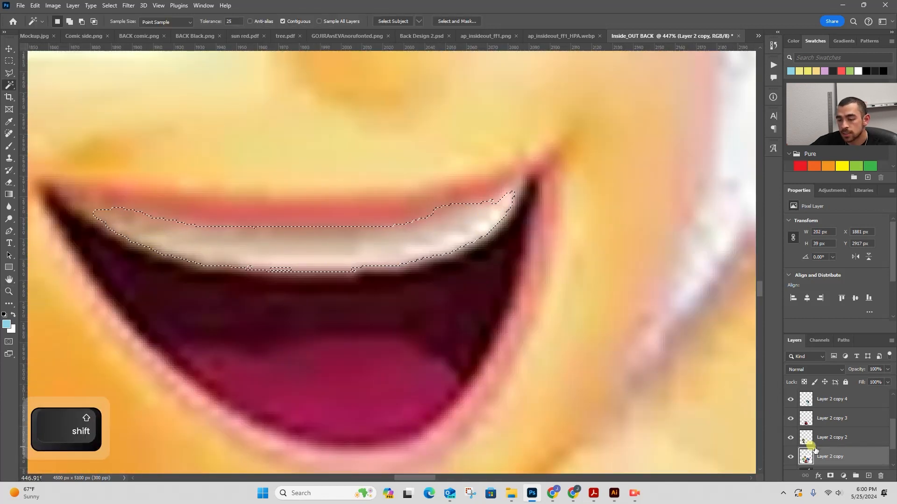
Show Layer 2 copy 6 and extend the teeth selection into the black of Joy's mouth with the Polygonal Lasso
scroll(794, 442, up, 3)
click(790, 418)
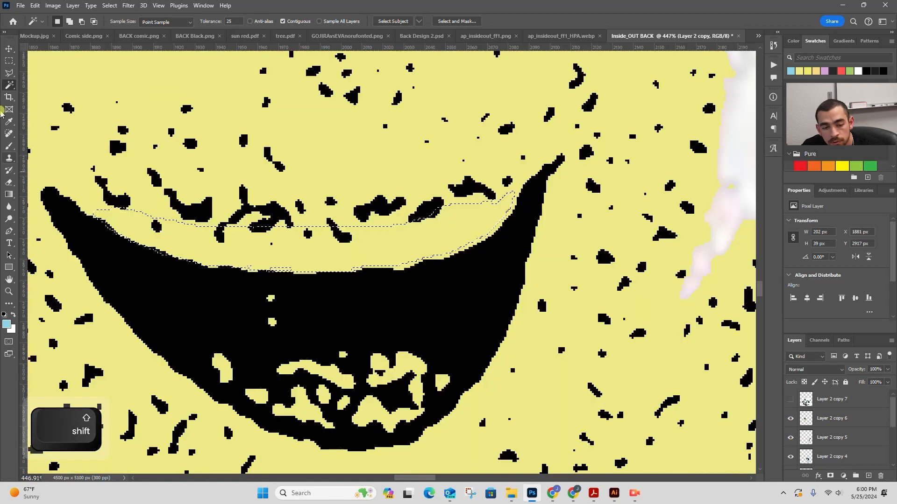
click(6, 73)
shift+click(109, 213)
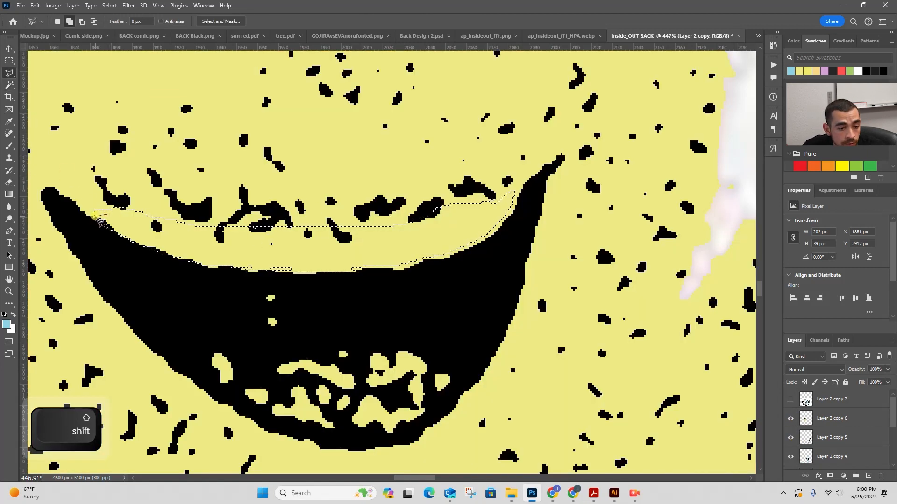
click(93, 216)
click(91, 252)
click(227, 287)
click(473, 276)
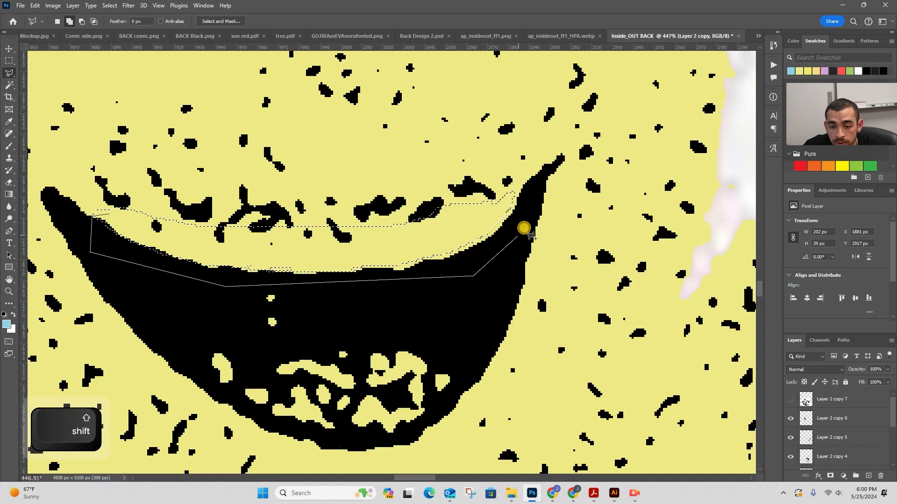
click(245, 256)
double_click(132, 227)
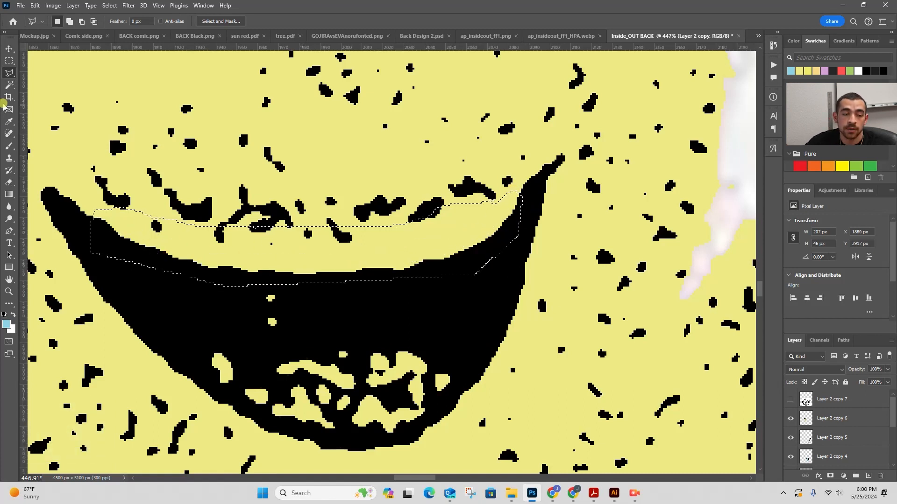
Subtract the black mouth of Layer 2 copy 6 from the teeth selection with the Magic Wand and fill the teeth with white
click(9, 85)
click(858, 423)
alt+click(426, 286)
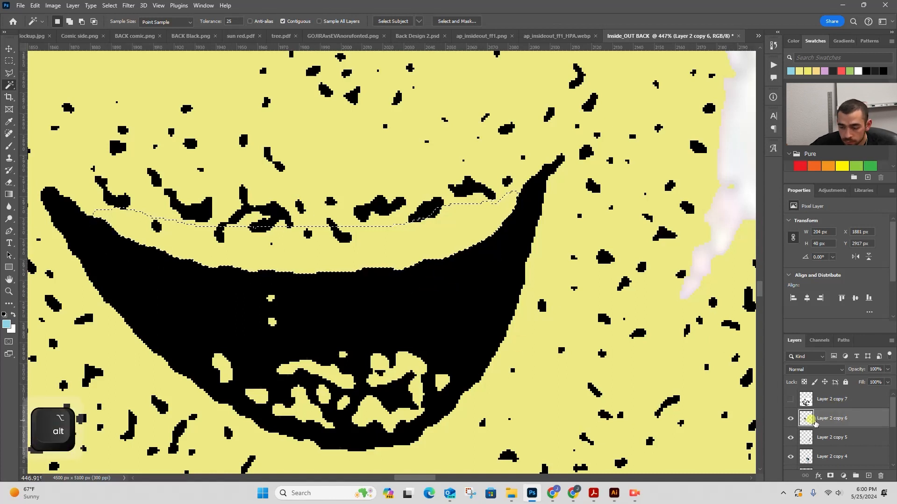
scroll(801, 427, down, 2)
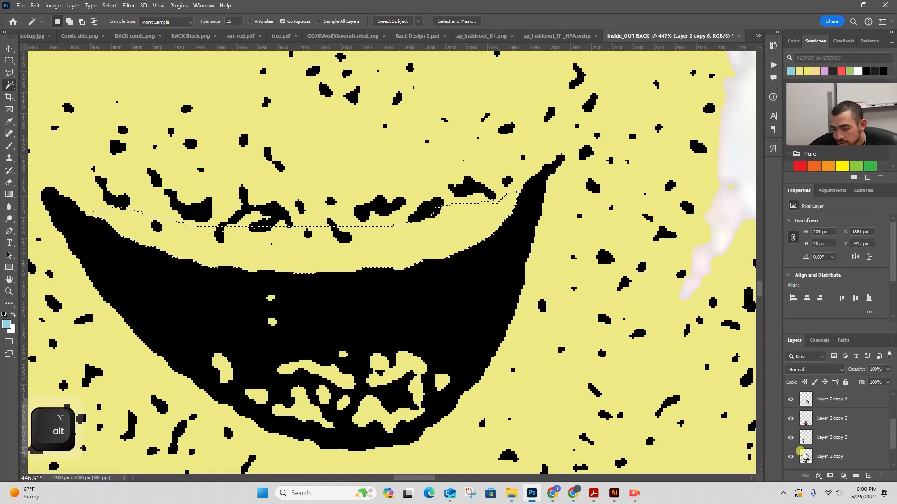
scroll(802, 434, up, 2)
click(790, 418)
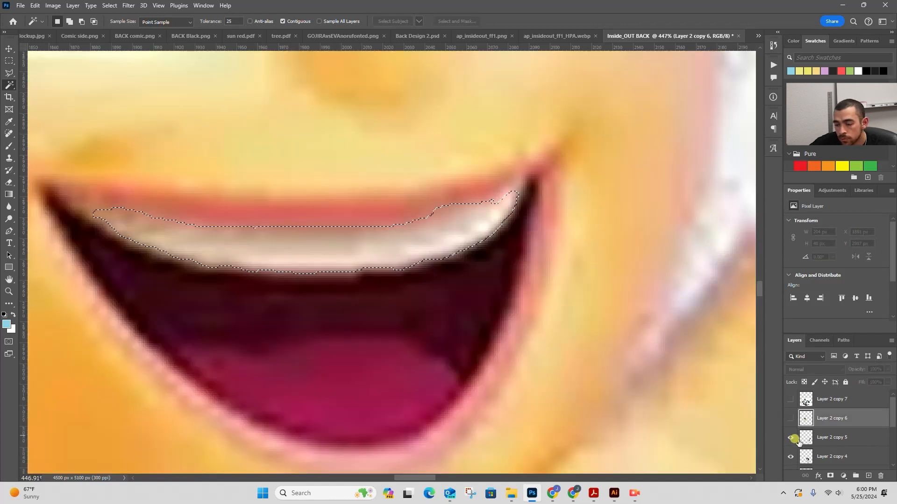
click(791, 418)
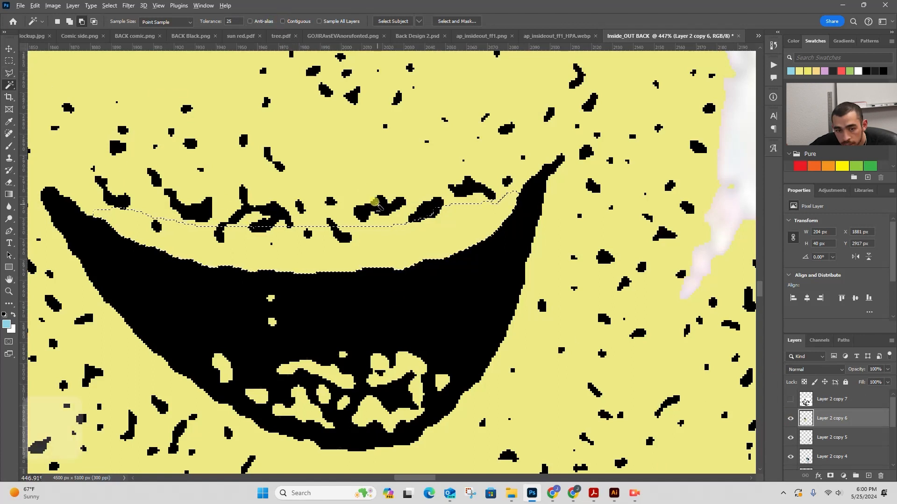
key(ctrl)
key(ctrl+BackSpace)
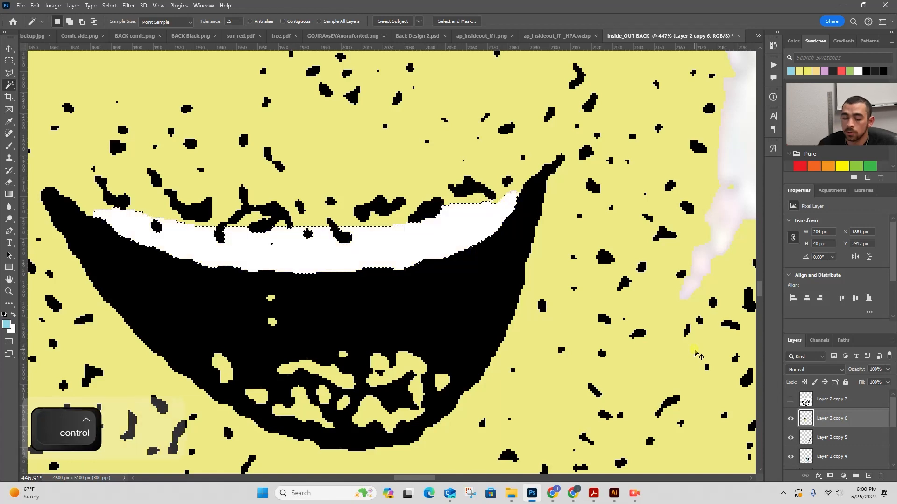
Compare Sadness's mouth with the original picture by hiding Layer 2 copy 4 and showing it again
key(z)
drag(386, 254, 267, 287)
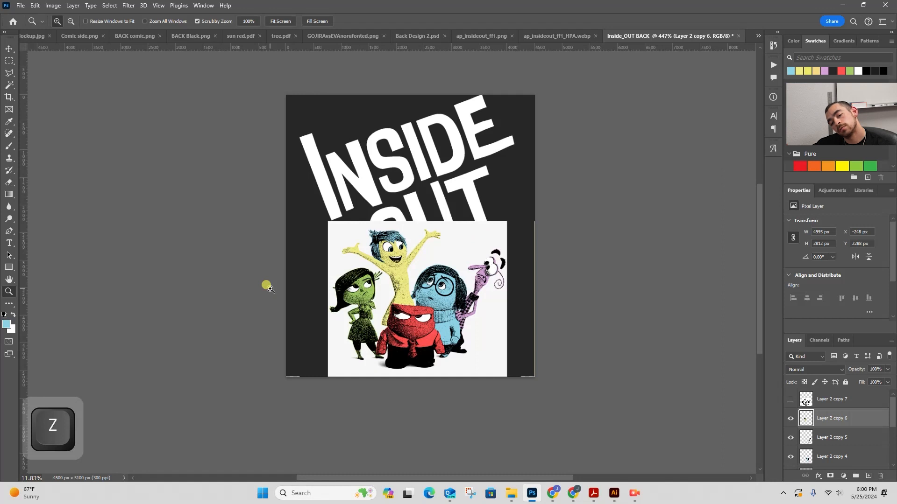
drag(430, 298, 635, 226)
drag(433, 315, 314, 257)
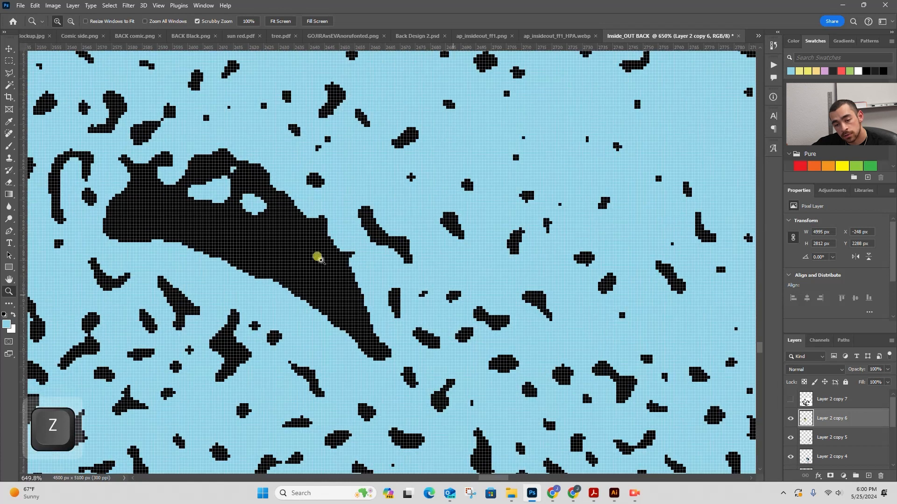
key(w)
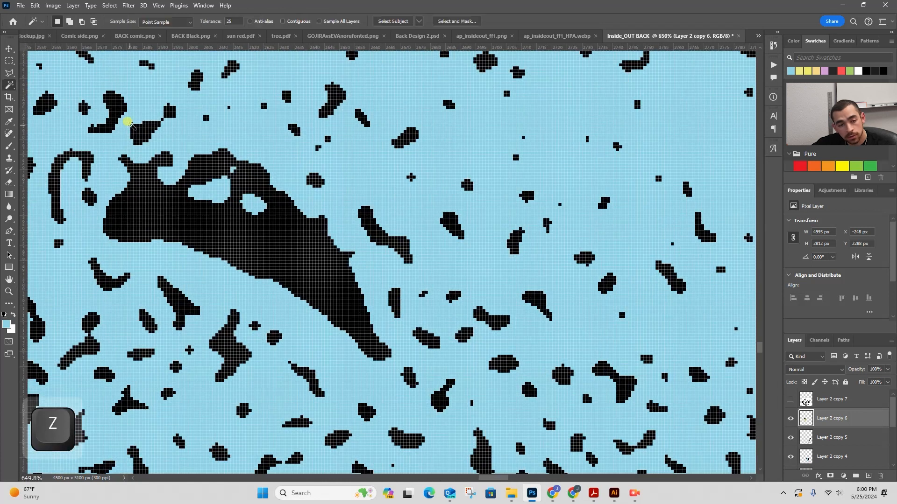
click(790, 456)
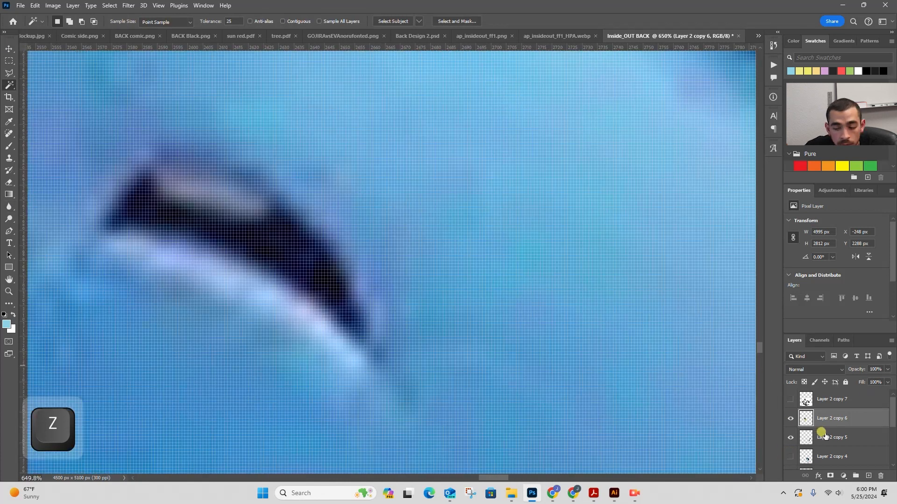
key(z)
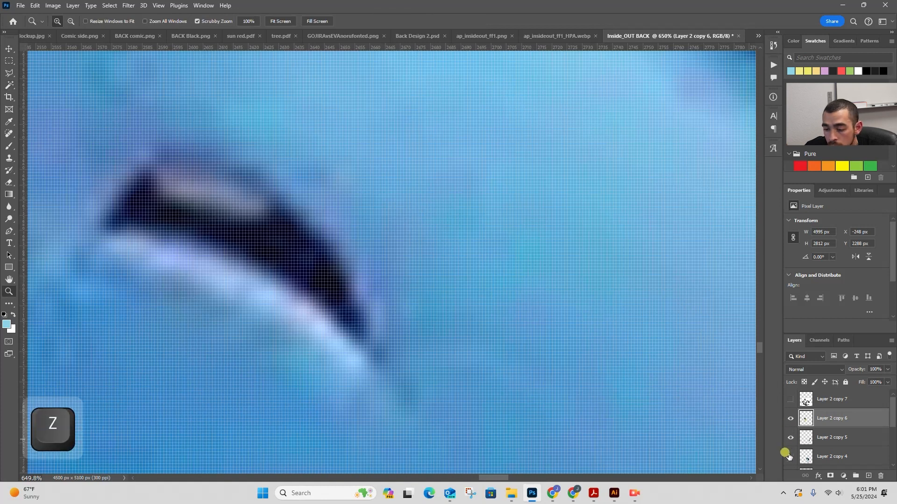
click(791, 456)
Outline the upper teeth in Sadness's mouth with the Polygonal Lasso, overlapping the surrounding black of the mouth
click(8, 74)
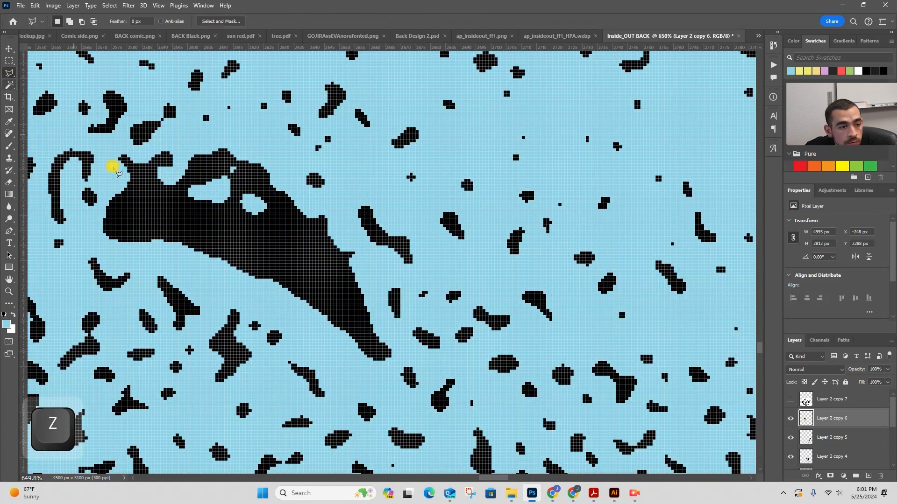
click(147, 176)
click(158, 161)
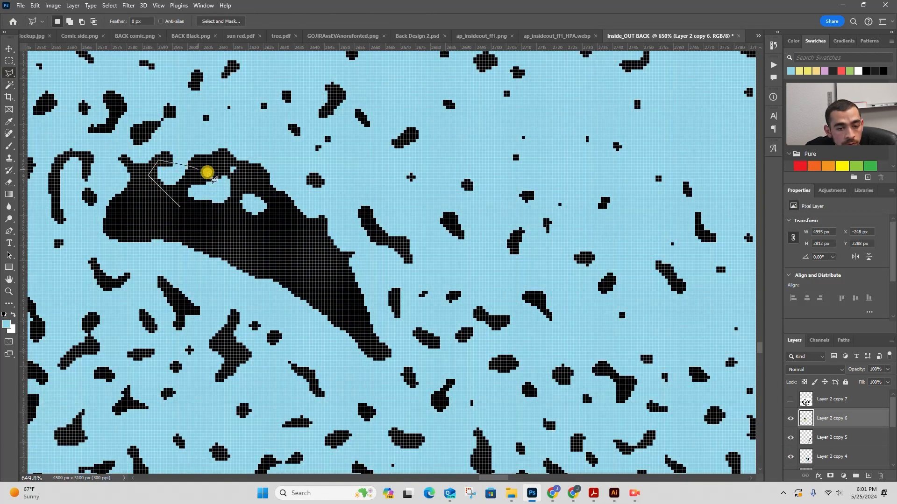
click(289, 202)
click(252, 235)
double_click(207, 233)
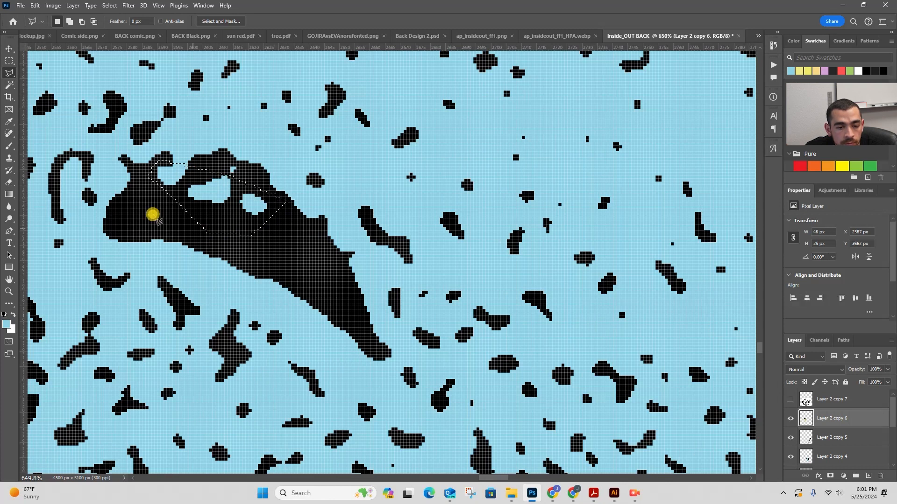
On Layer 2 copy 4, subtract the black mouth from the selection with the Magic Wand and fill Sadness's teeth with white
click(10, 88)
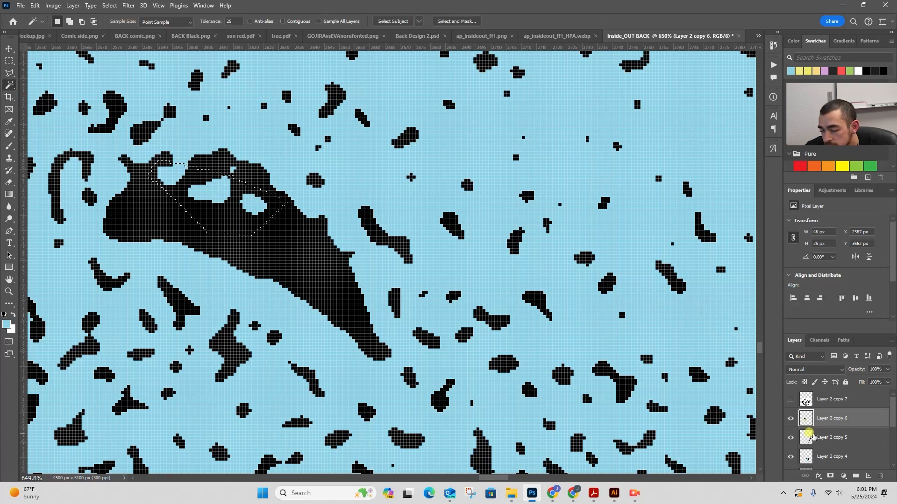
click(855, 457)
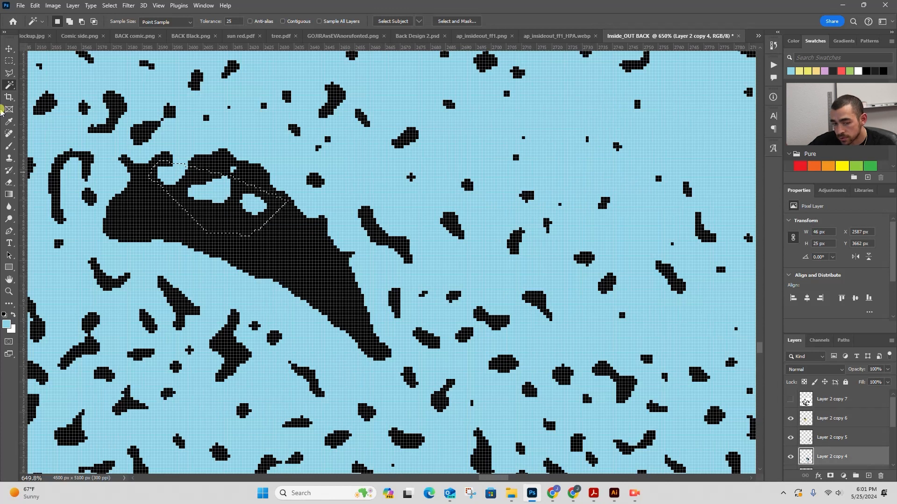
alt+click(184, 238)
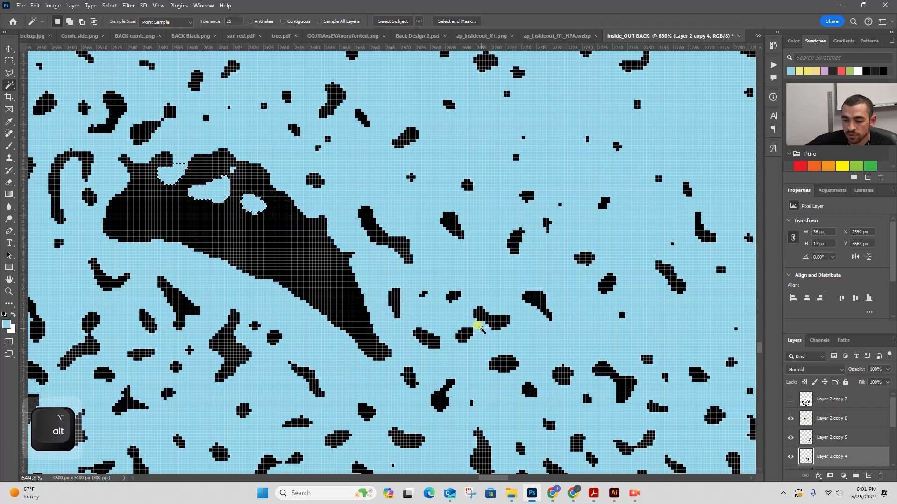
key(ctrl+BackSpace)
key(ctrl+d)
Hide Layer 2 copy 5 to reveal Fear's mouth in the original picture
key(z)
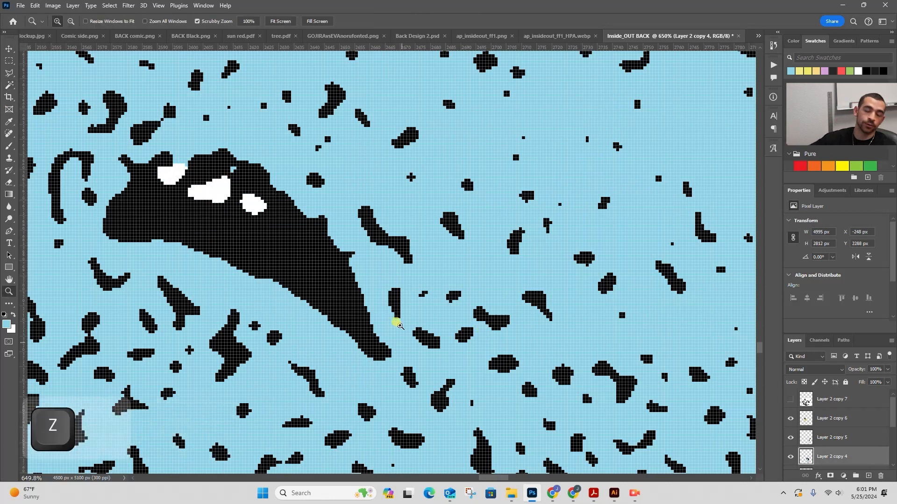
drag(504, 192, 397, 214)
key(space)
drag(374, 212, 193, 243)
key(z)
key(space)
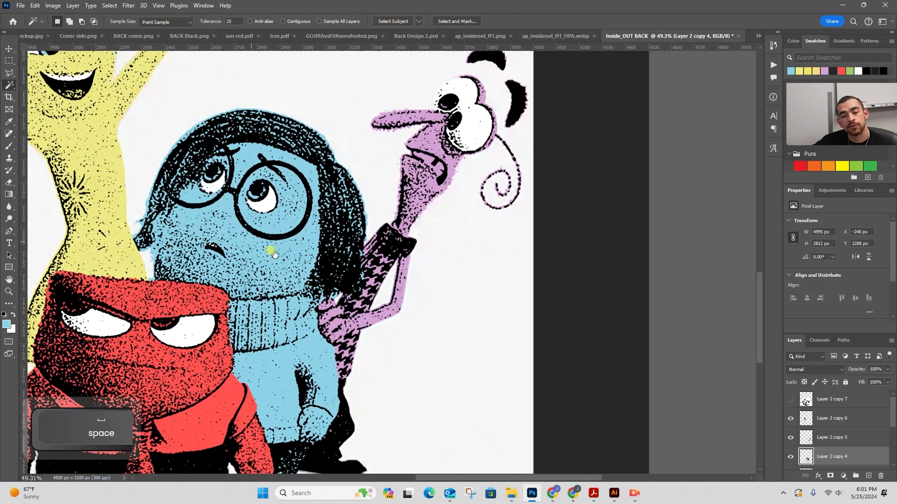
drag(272, 252, 285, 329)
key(z)
drag(416, 201, 508, 276)
scroll(803, 450, down, 2)
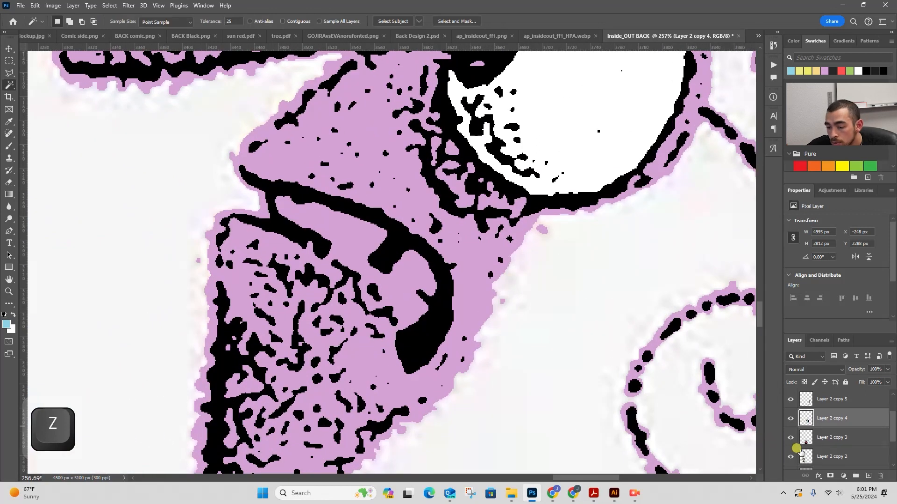
scroll(802, 437, up, 2)
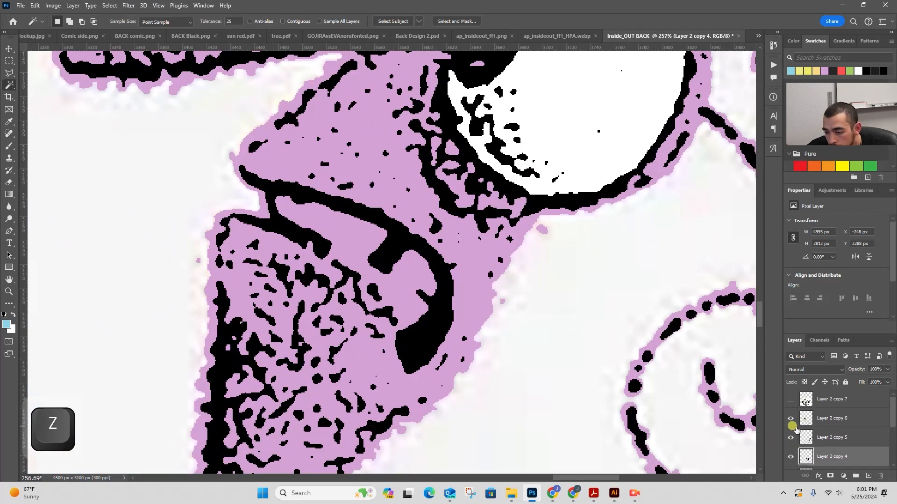
click(790, 437)
drag(330, 207, 340, 206)
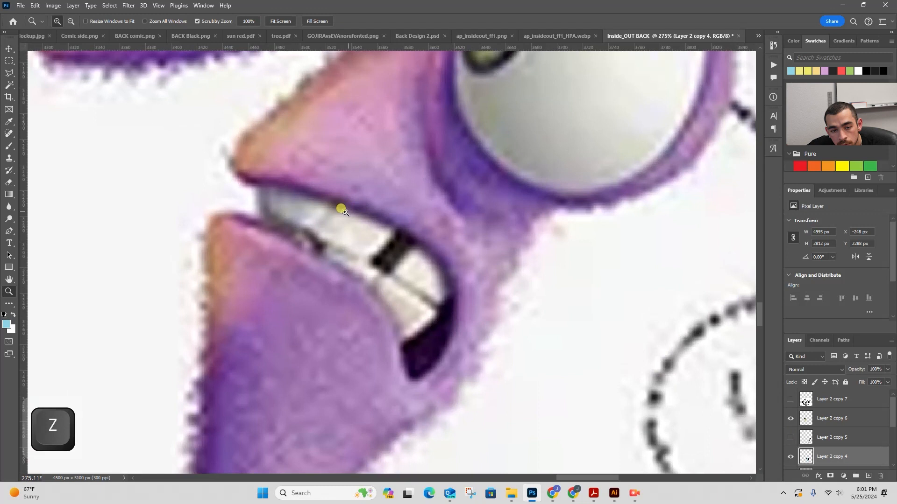
Outline Fear's upper and lower teeth with the Polygonal Lasso and show Layer 2 copy 5 again
click(9, 73)
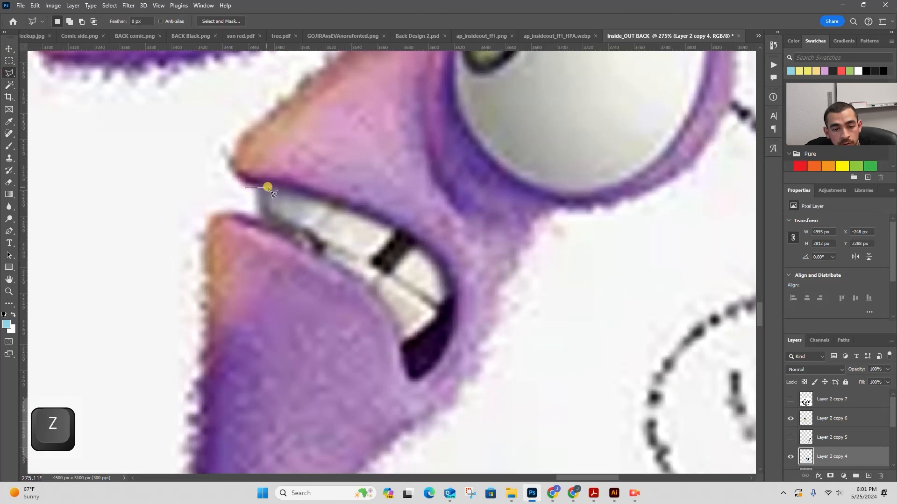
click(403, 231)
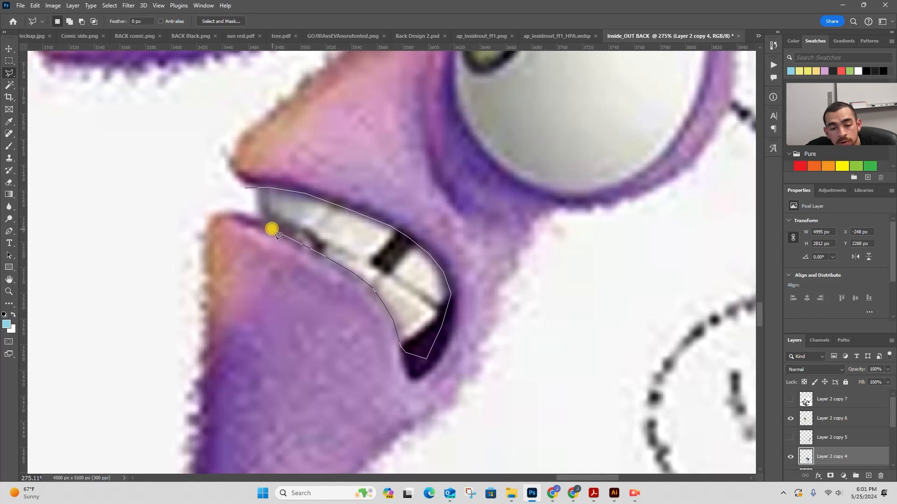
double_click(238, 197)
click(9, 84)
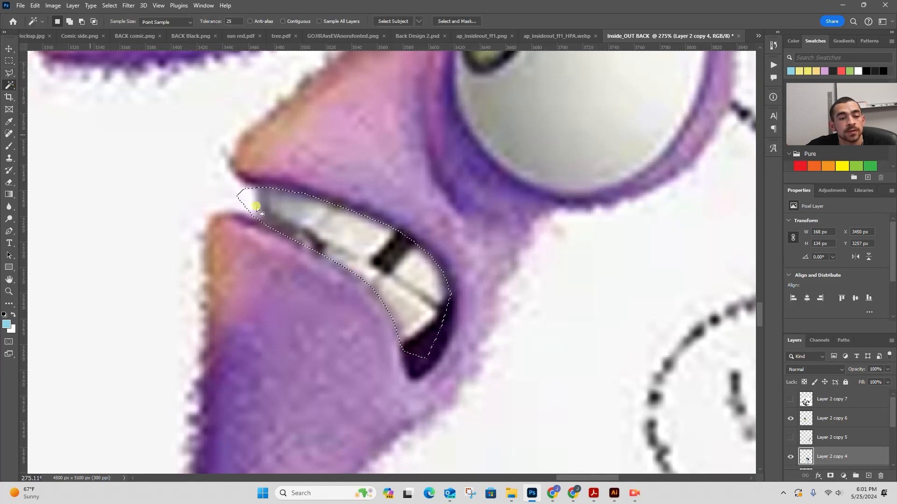
click(807, 452)
click(790, 437)
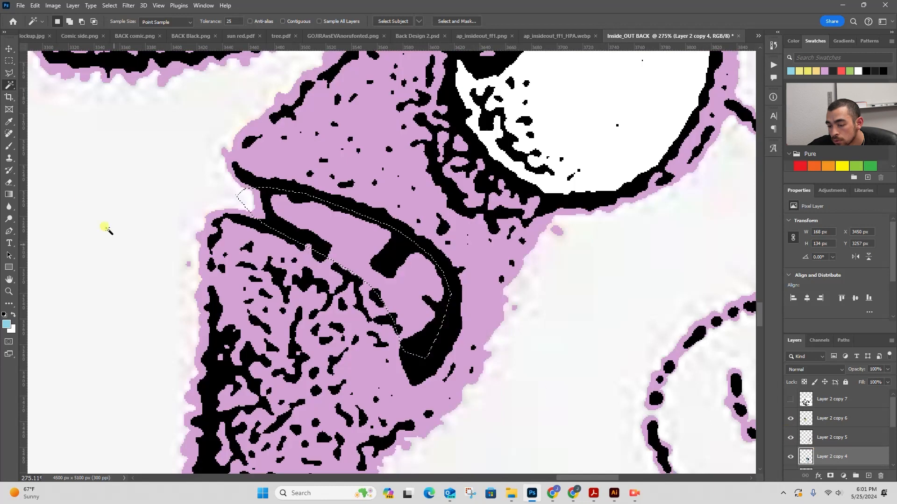
On Layer 2 copy 5, subtract the black lines from the selection with the Magic Wand and fill Fear's teeth with white
click(833, 437)
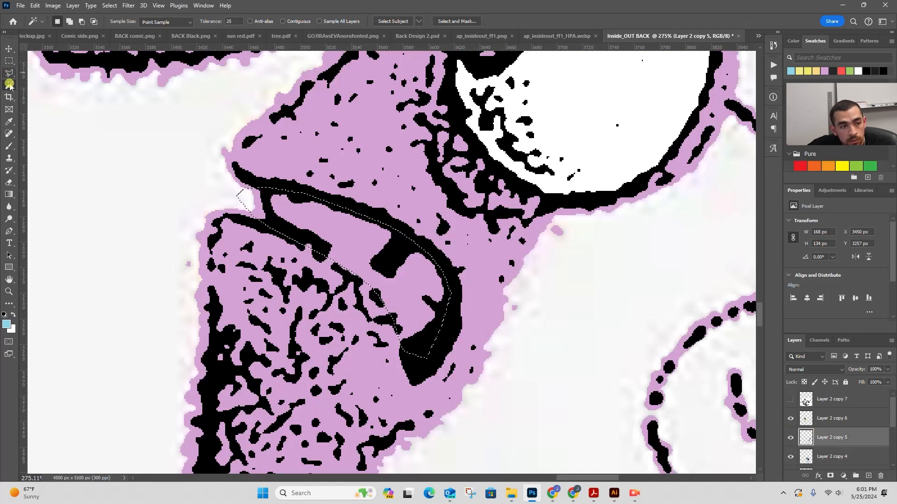
alt+click(407, 335)
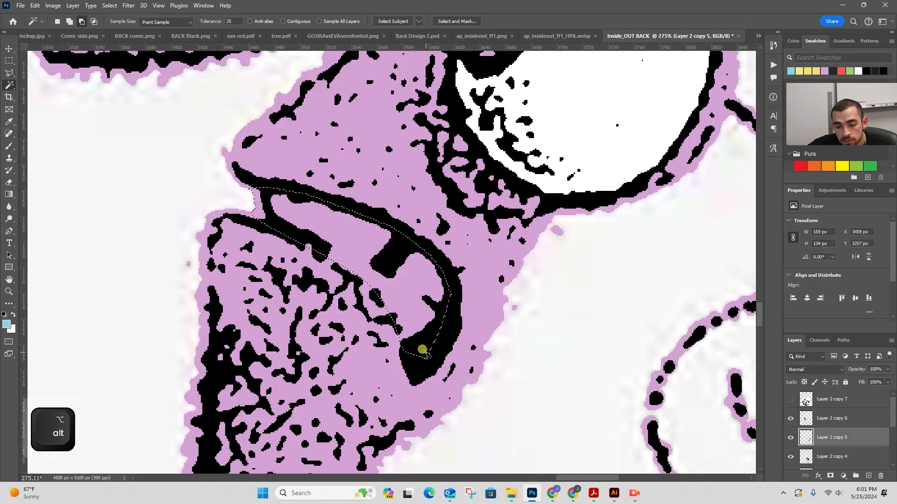
alt+click(410, 292)
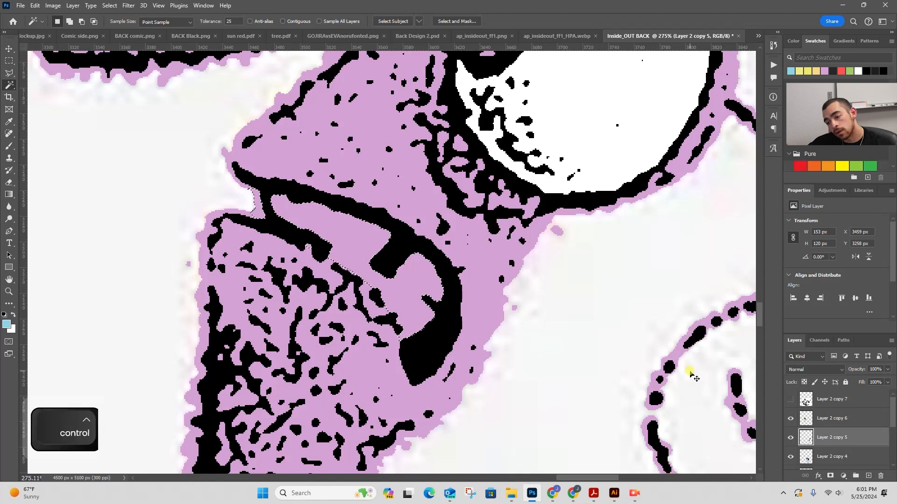
key(ctrl+BackSpace)
key(ctrl+backslash)
key(ctrl+d)
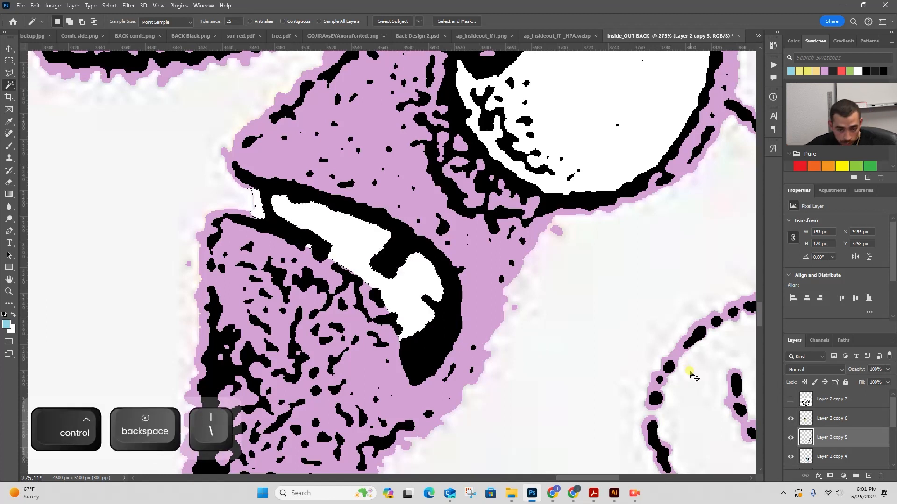
Hide the original picture on Layer 2 copy so the colored characters stand on the dark title background
key(z)
drag(430, 224, 370, 254)
scroll(805, 463, down, 4)
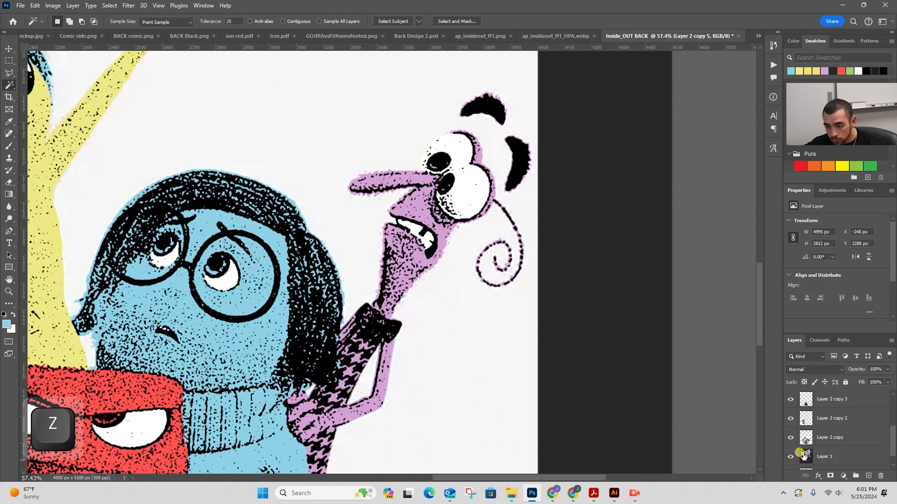
click(789, 422)
Examine the colored characters up close and the whole Inside Out design against the dark background
key(z)
drag(538, 271, 494, 284)
key(space)
drag(270, 177, 297, 138)
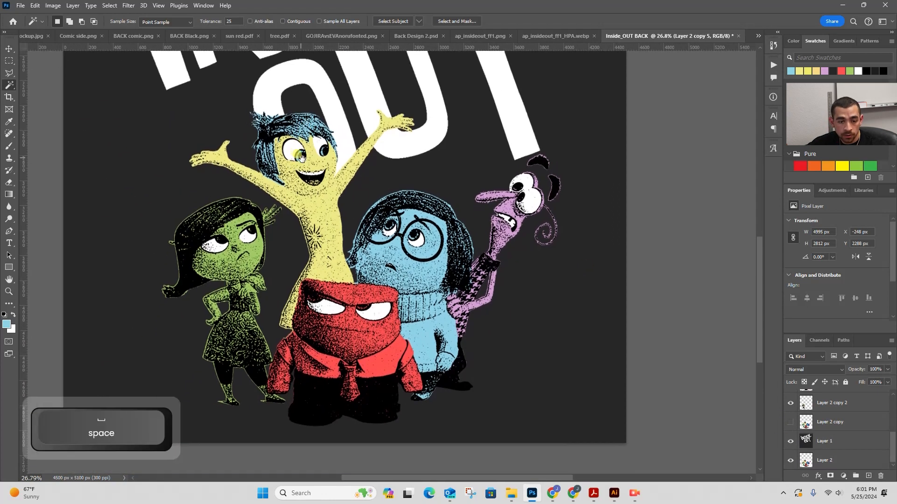
key(z)
drag(472, 180, 457, 180)
key(z)
drag(444, 195, 481, 281)
key(space)
key(z)
drag(463, 238, 382, 219)
key(space)
key(v)
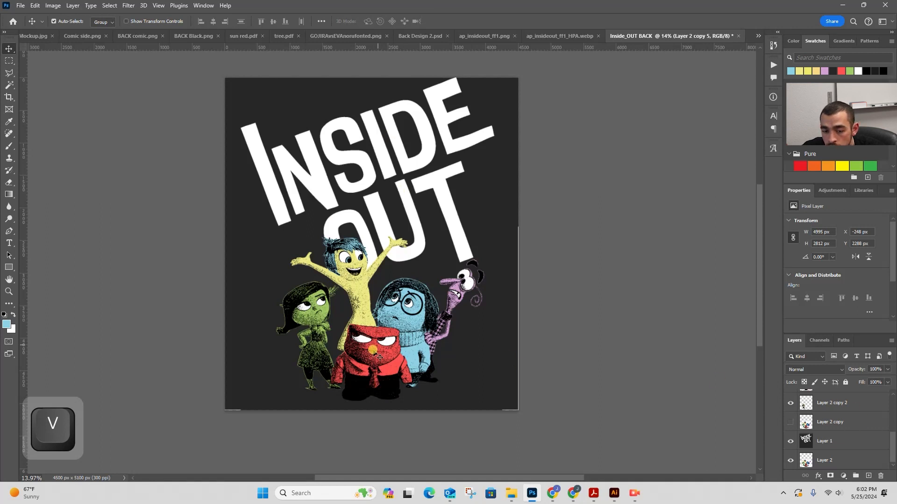
Group the character layers Layer 2 copy 2 through Layer 2 copy 6, duplicate the group, and merge the duplicate into one layer
scroll(856, 415, up, 3)
shift+click(853, 421)
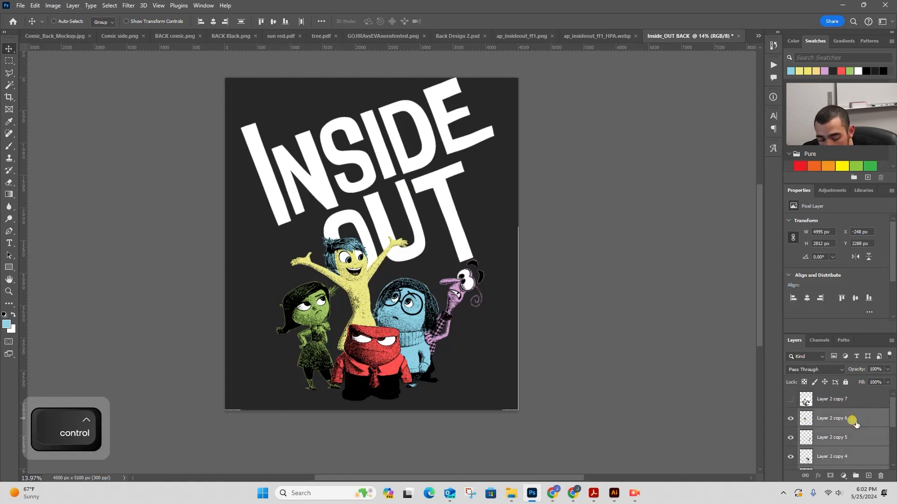
key(ctrl+g)
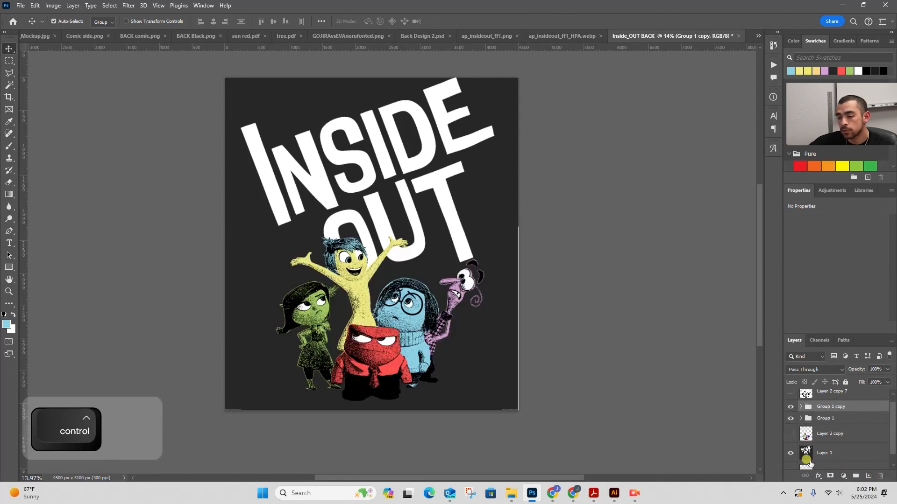
key(ctrl+e)
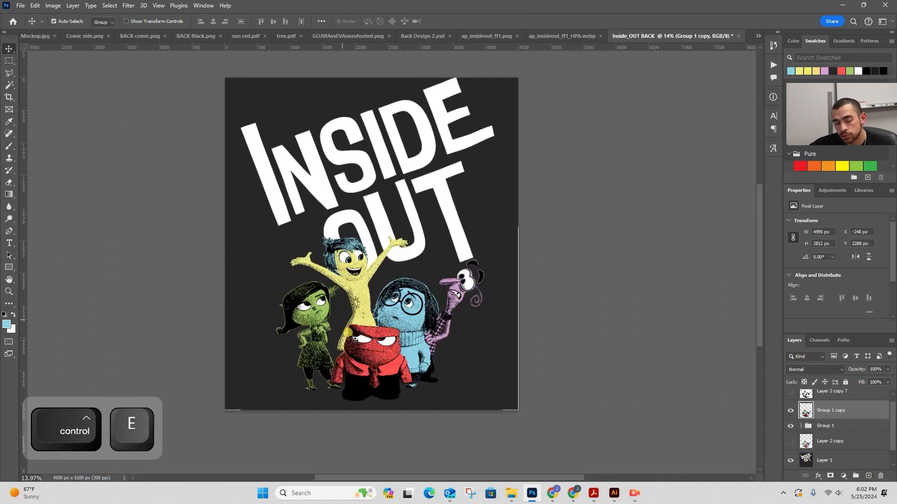
Move the merged characters down to Y 2512 px on the canvas and hide Group 1
key(v)
mouse_move(370, 355)
mouse_down()
mouse_move(368, 379)
mouse_move(360, 366)
mouse_up()
click(790, 425)
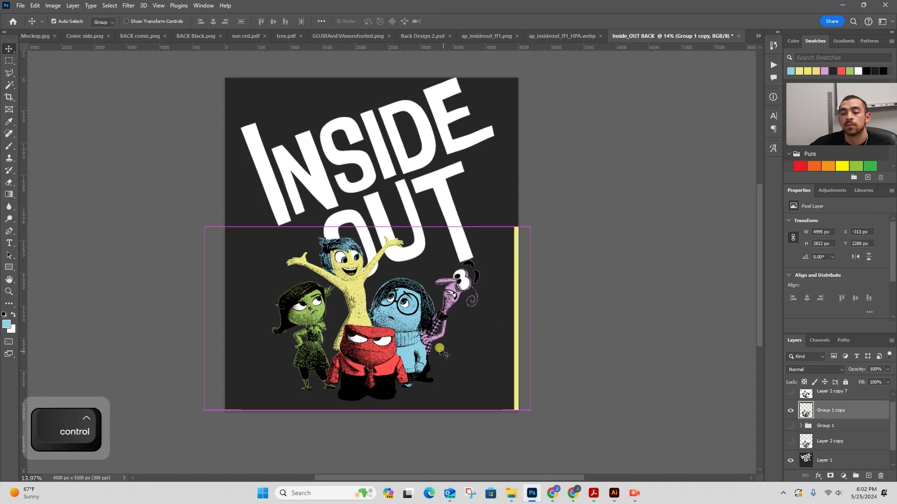
Try another position for the merged characters and undo the latest moves
drag(419, 335, 309, 298)
key(ctrl+z)
key(ctrl+z)
key(ctrl+z)
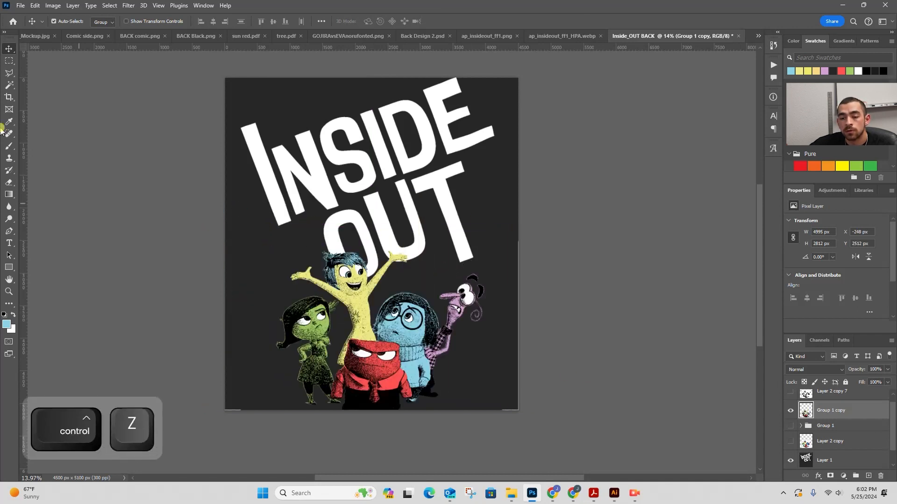
Delete a strip about 329 px wide along the canvas's right edge from Group 1 copy with the Rectangular Marquee, and deselect
click(10, 60)
drag(496, 209, 554, 445)
key(space)
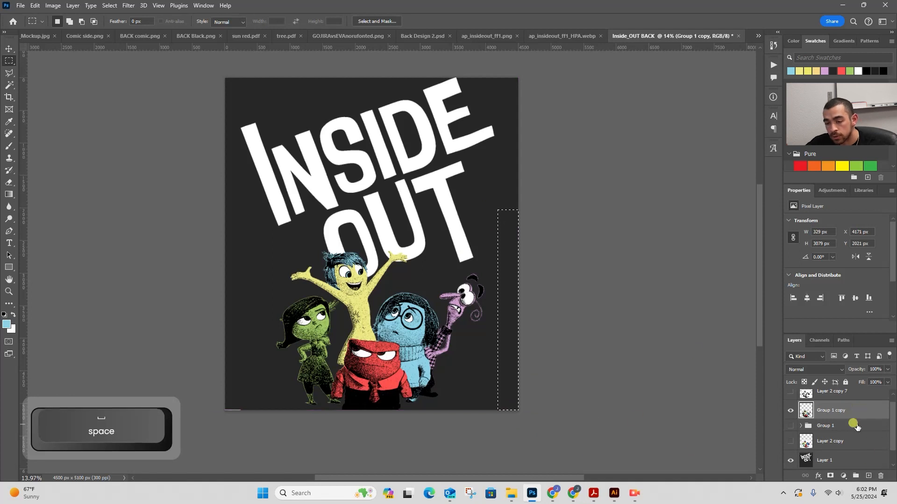
key(BackSpace)
key(ctrl+d)
key(ctrl+d)
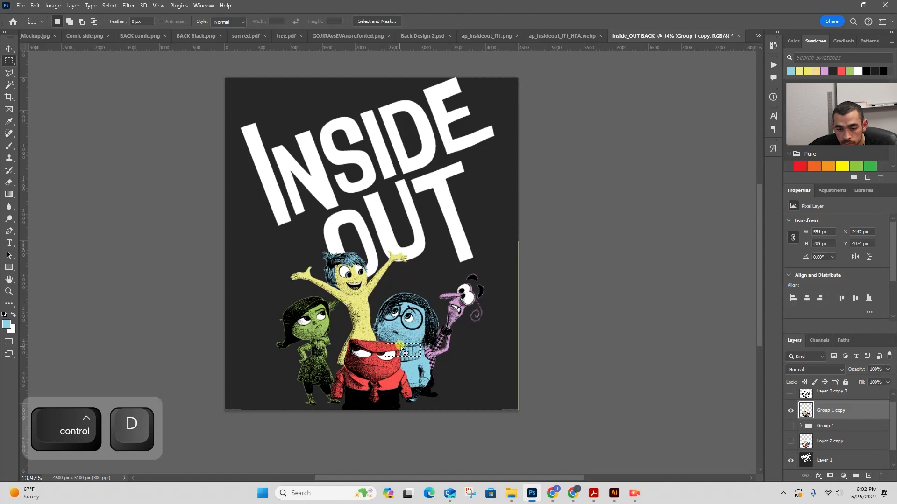
key(ctrl+d)
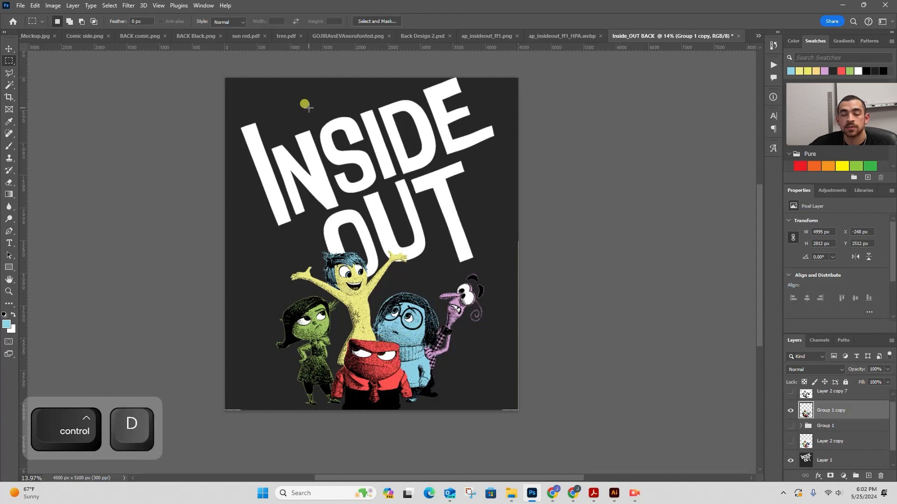
Examine the stippling and glasses on Sadness's face in the merged characters layer
key(z)
drag(333, 297, 364, 290)
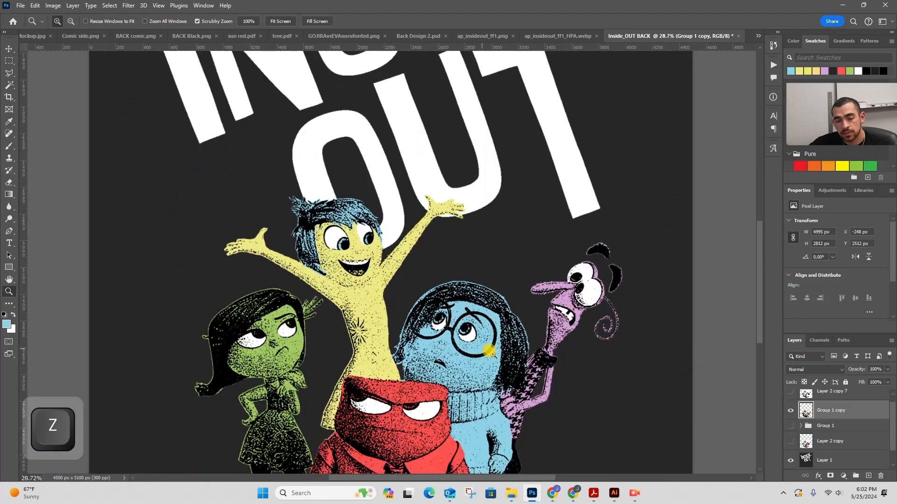
drag(489, 350, 549, 347)
key(z)
drag(481, 258, 568, 254)
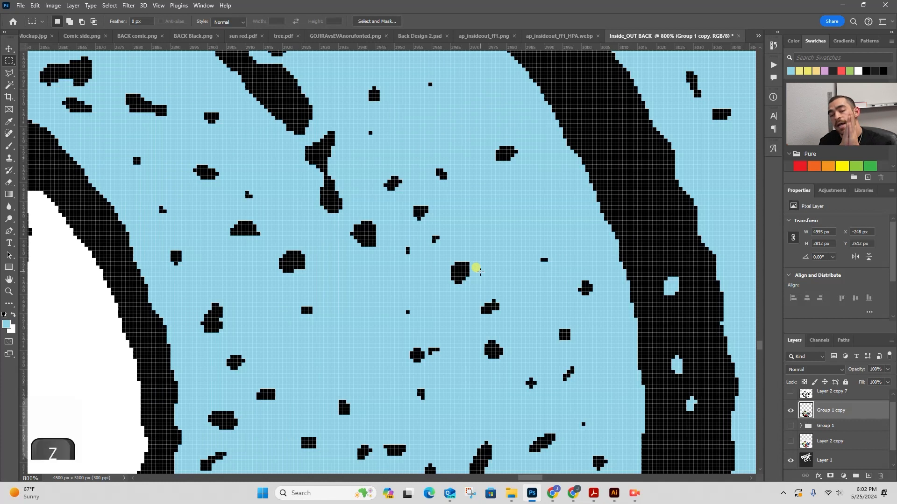
key(z)
drag(429, 247, 404, 254)
Show Layer 2 copy to compare Sadness's hair with the original picture, and undo the latest edit
click(790, 441)
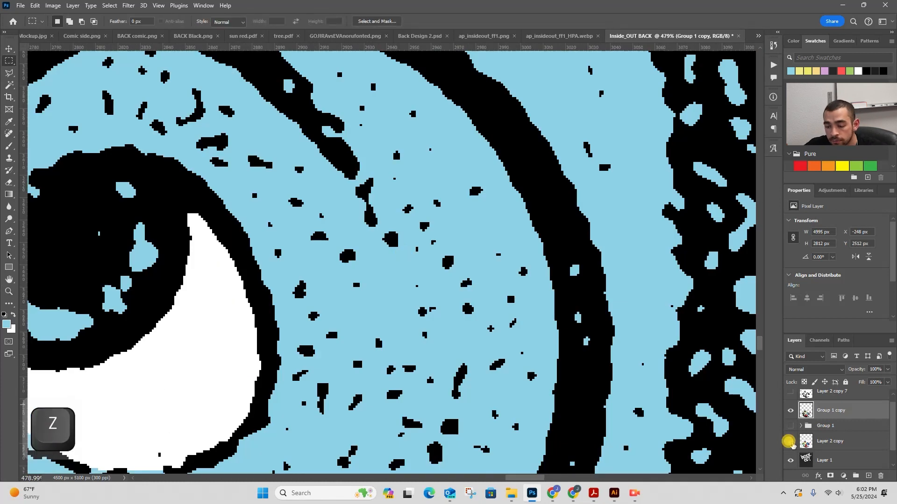
key(space)
drag(436, 222, 321, 360)
drag(489, 133, 315, 357)
key(z)
drag(556, 192, 484, 244)
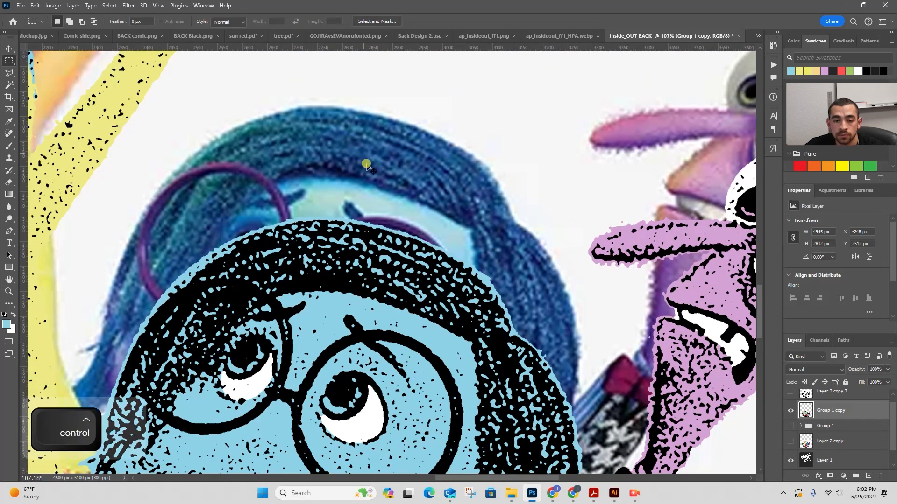
key(ctrl+z)
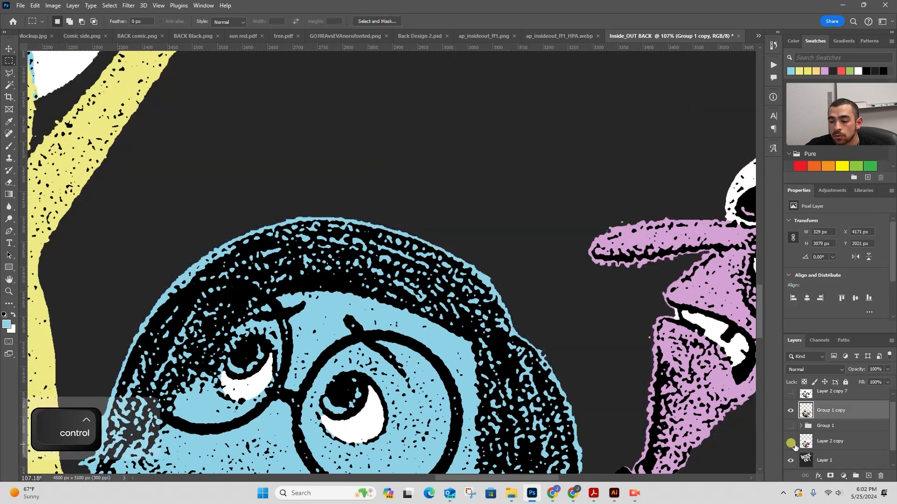
Undo the latest layer change, show only Layer 2 copy, and inspect Sadness's hair in the original picture
key(ctrl+z)
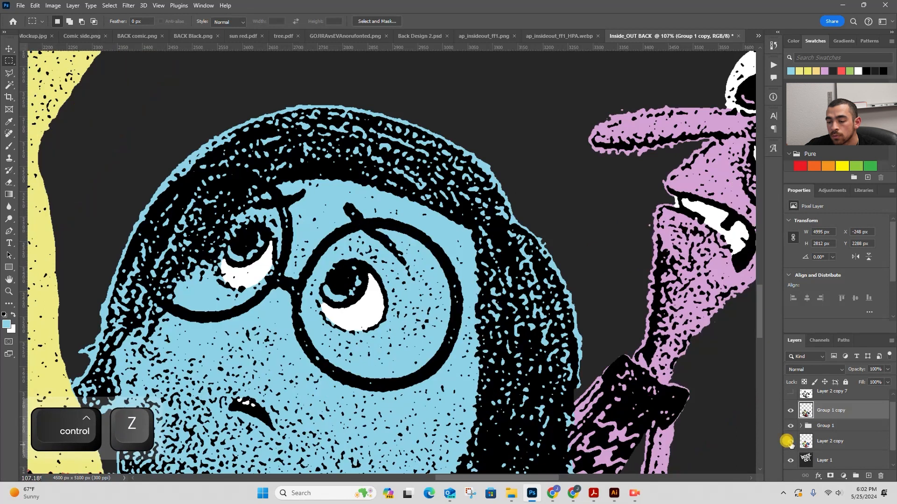
click(790, 443)
click(790, 411)
click(790, 426)
key(z)
drag(424, 168, 456, 140)
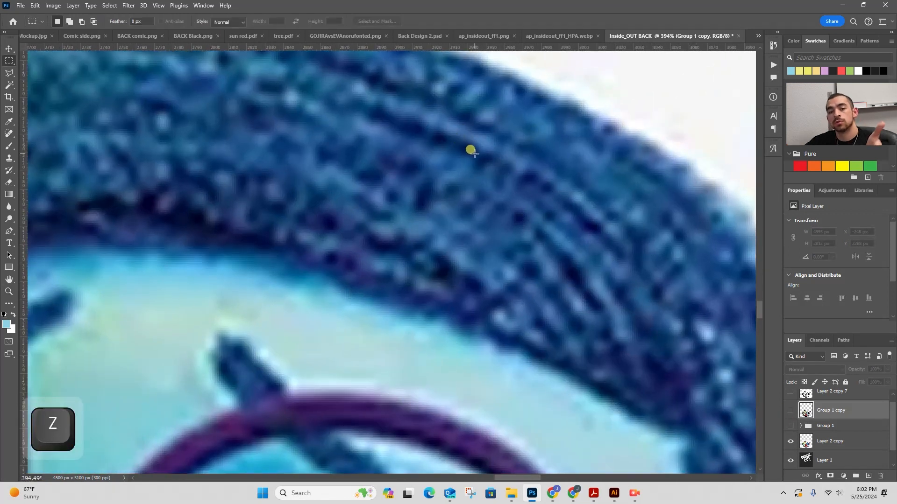
key(z)
drag(411, 174, 361, 180)
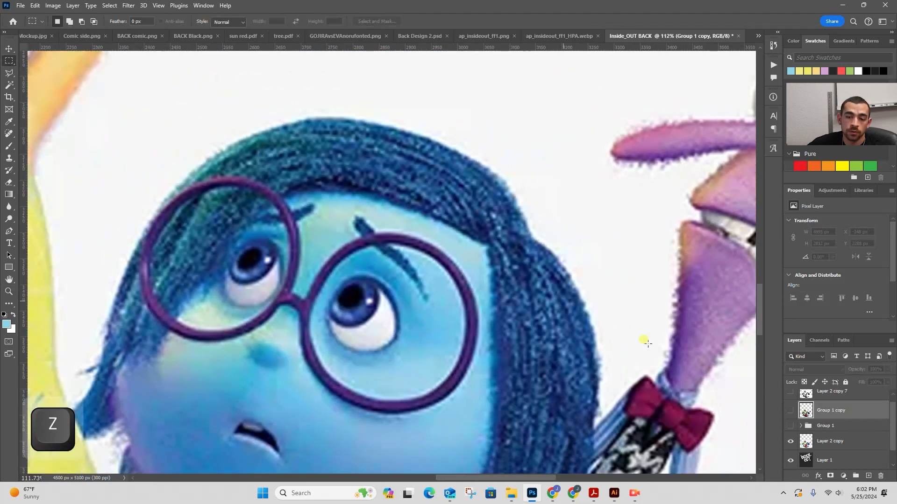
Hide Layer 2 copy, show Group 1 copy, and review the merged characters against the title
click(790, 441)
click(790, 411)
key(z)
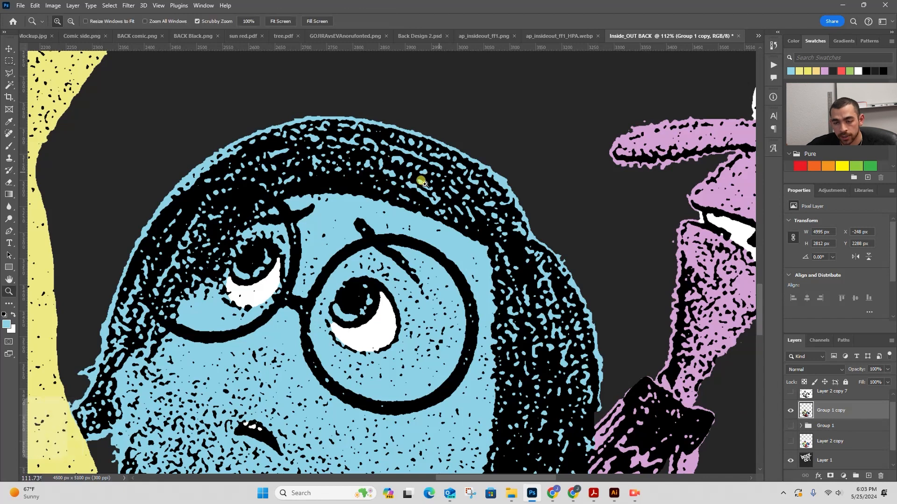
drag(420, 180, 280, 256)
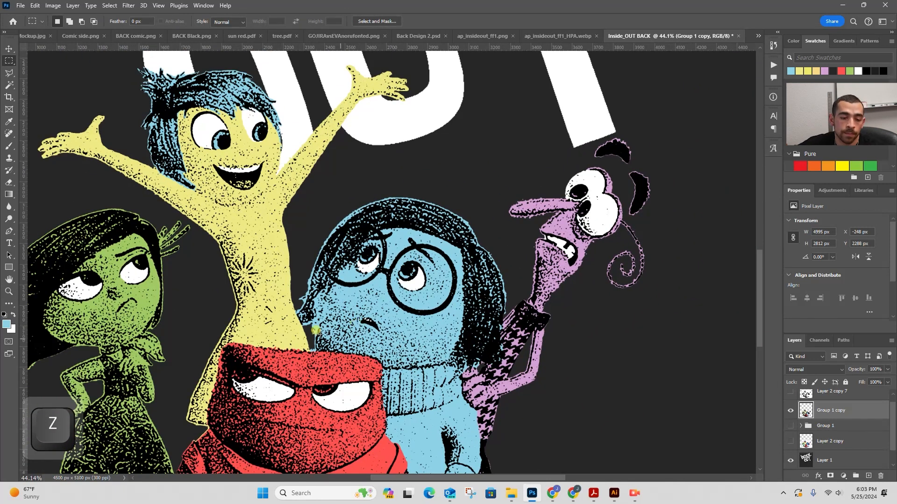
key(space)
drag(252, 271, 324, 171)
key(z)
drag(337, 179, 371, 233)
key(space)
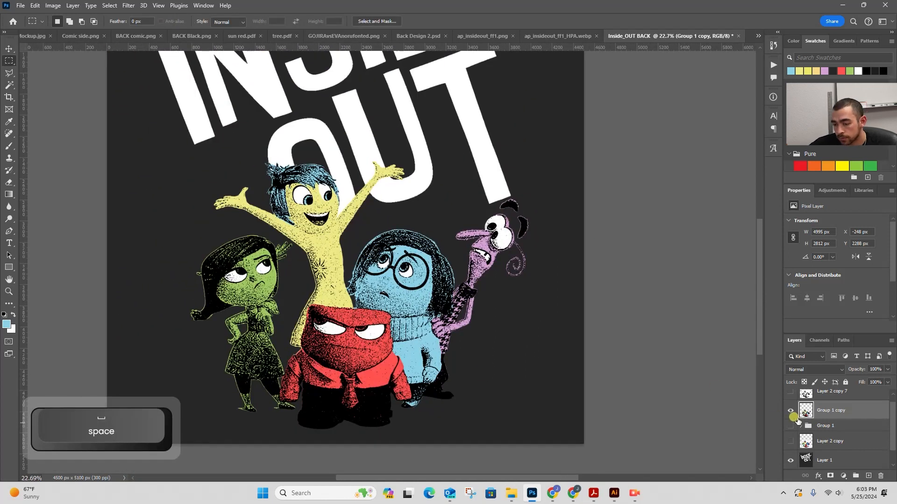
Move the merged characters about 150 px down, closer to the canvas's lower edge
key(v)
drag(401, 332, 375, 330)
key(z)
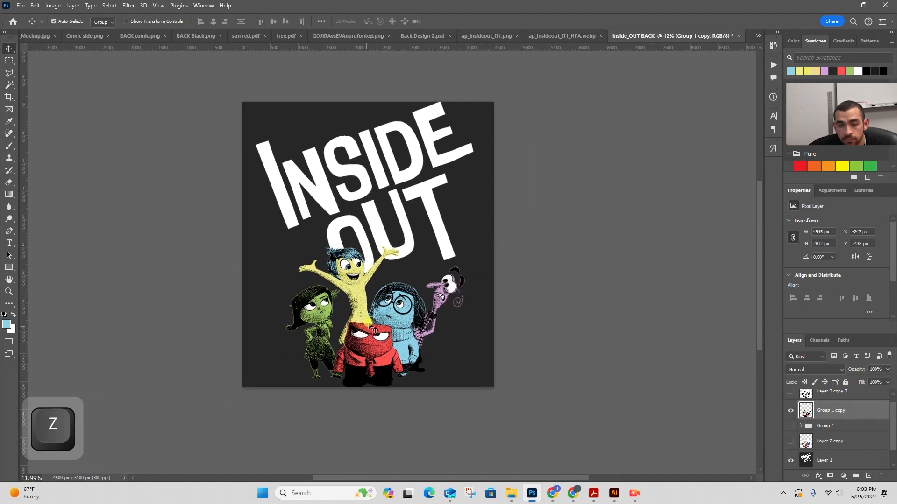
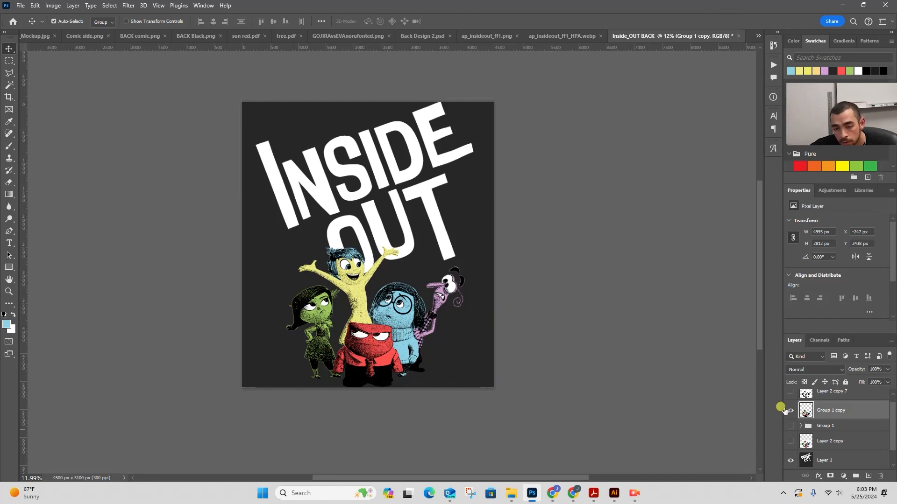
key(z)
mouse_move(497, 247)
mouse_down()
mouse_move(566, 243)
mouse_move(505, 249)
mouse_up()
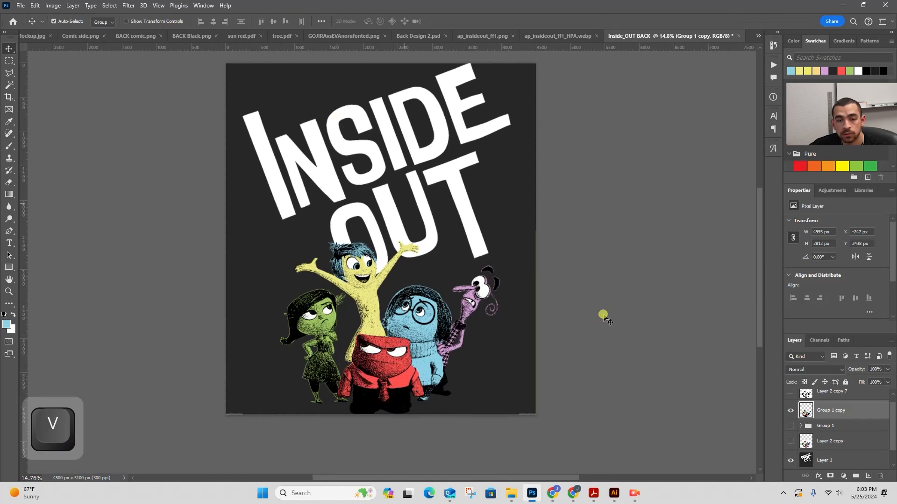
Delete the dark background around the title in Layer 1 with the Magic Wand, and deselect
scroll(857, 444, down, 1)
click(846, 445)
key(w)
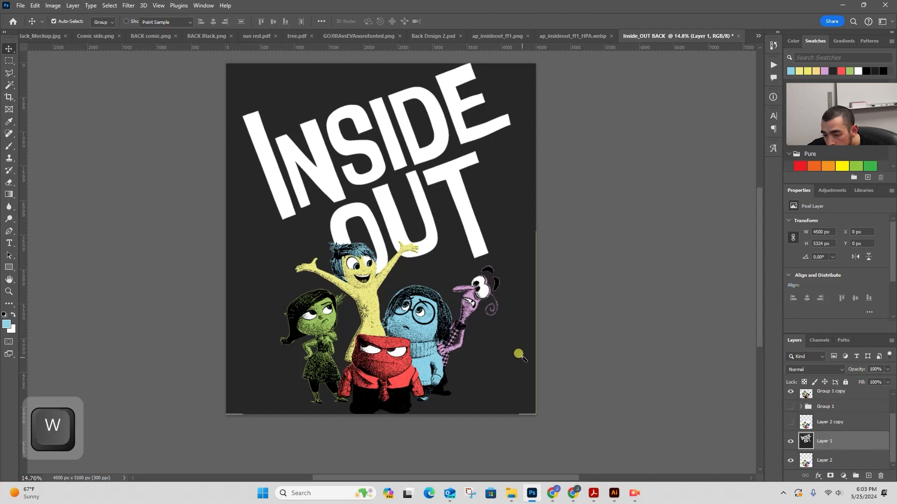
click(516, 369)
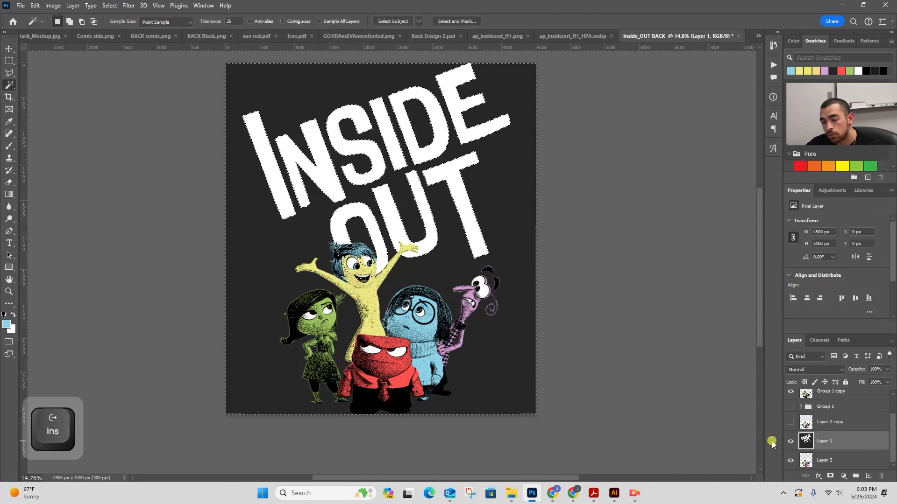
key(BackSpace)
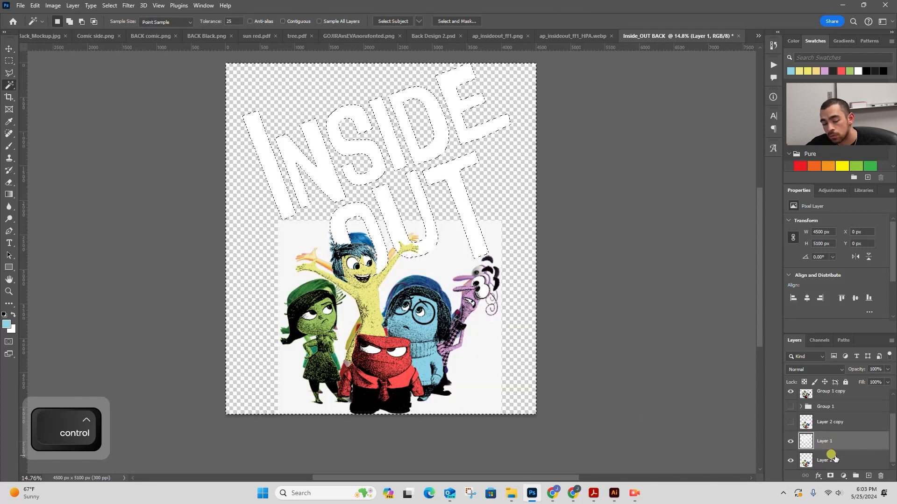
key(ctrl+d)
Add a new layer beneath Layer 1 and fill it with the dark gray swatch
ctrl+click(869, 476)
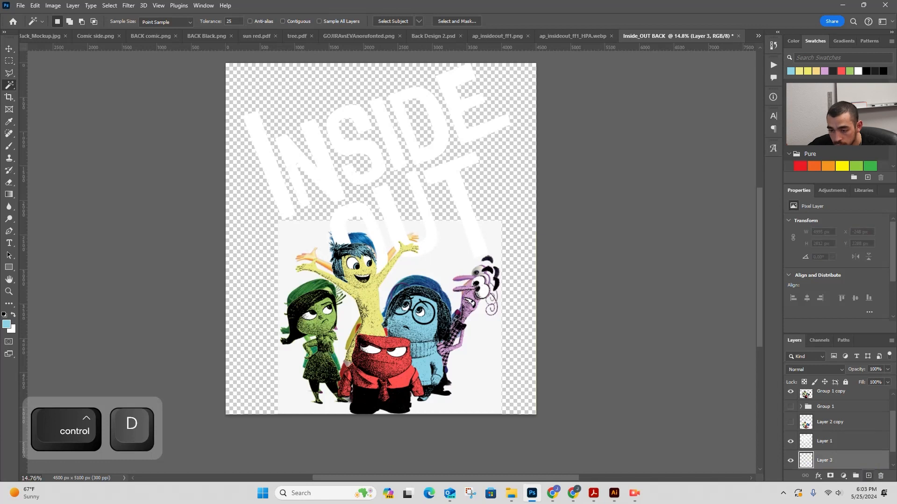
click(834, 70)
key(alt+BackSpace)
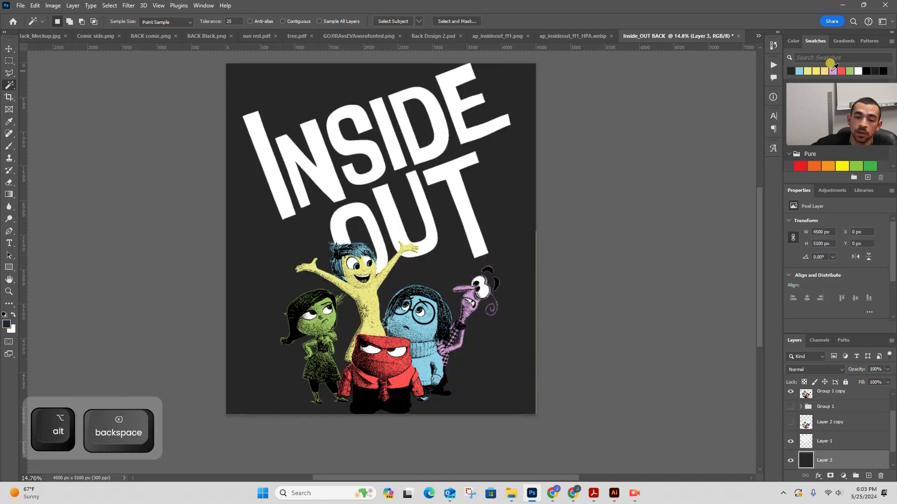
Place Layer 1 directly below Group 1 copy and merge the two layers
key(v)
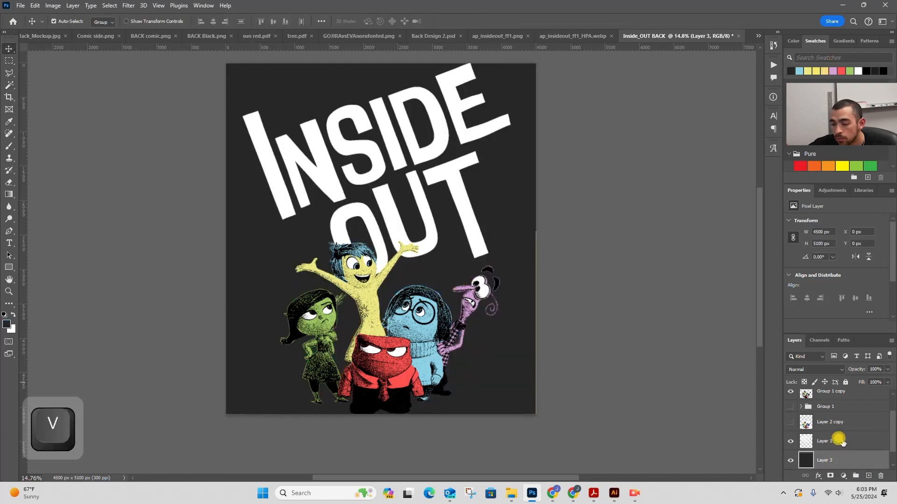
drag(842, 442, 836, 399)
shift+click(852, 397)
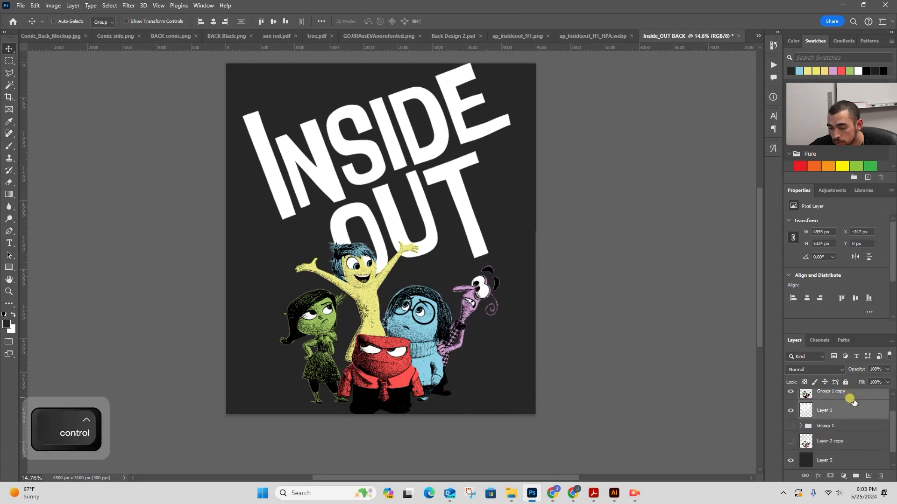
key(ctrl+e)
Check the merged layer's outline, deselect, and crop to the full canvas to discard pixels outside it
ctrl+click(807, 394)
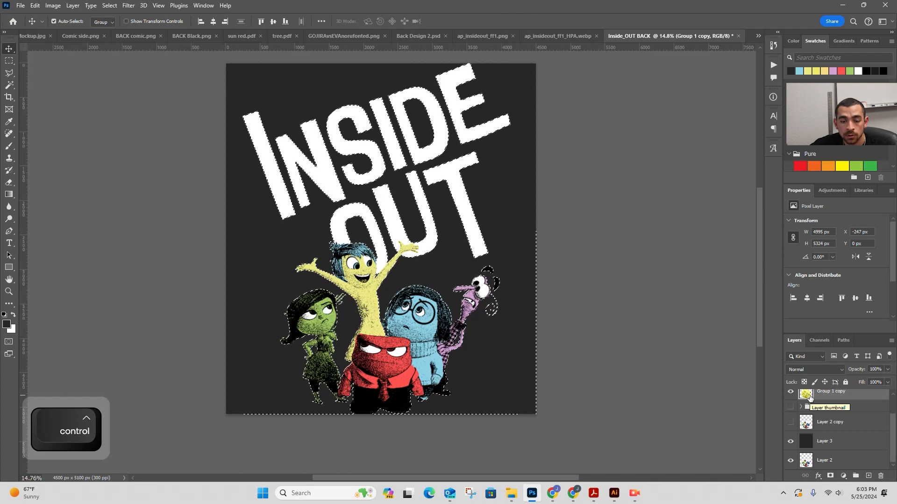
key(v)
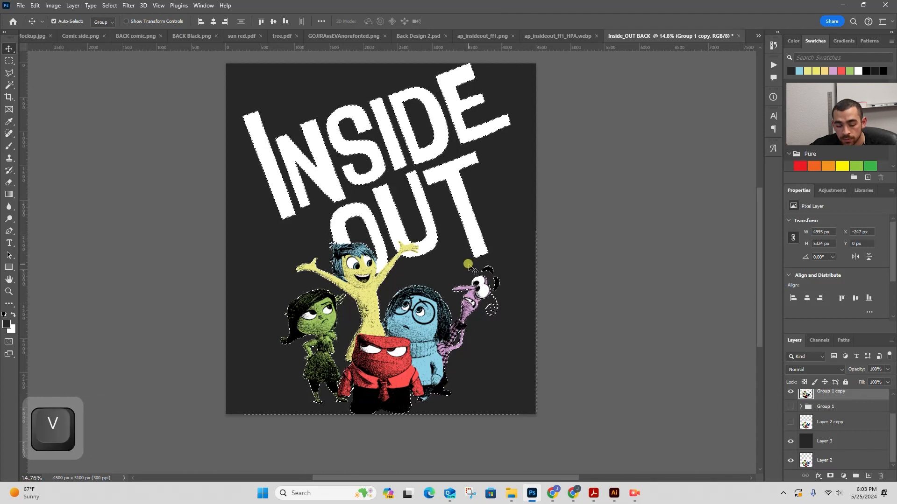
key(ctrl+d)
key(v)
key(c)
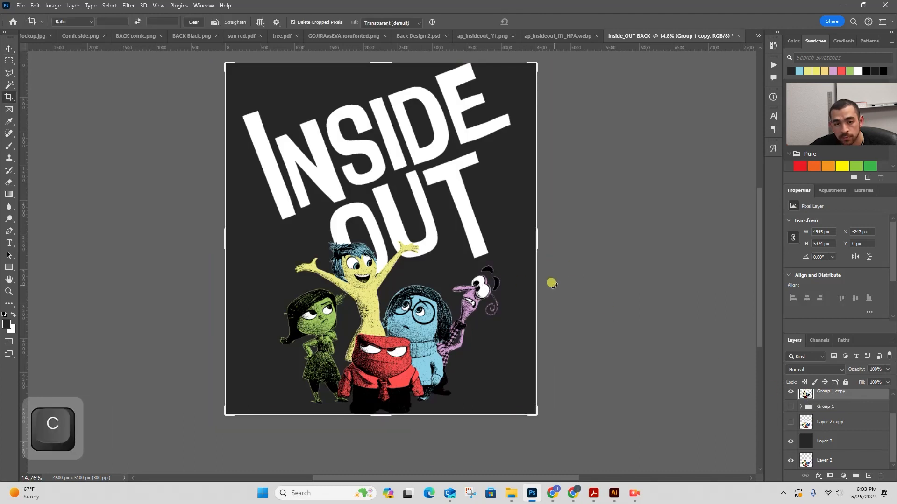
key(Return)
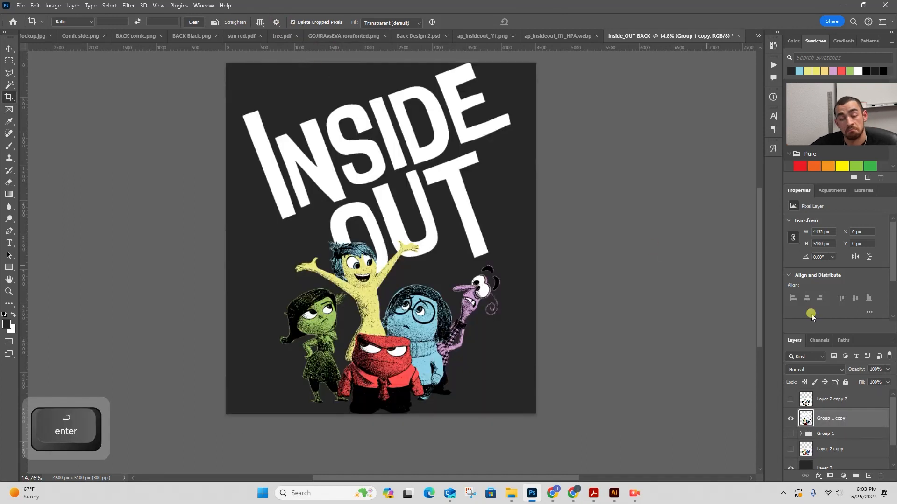
Load the outline of Group 1 copy as a selection and crop the canvas to 4132 x 5100 px
ctrl+click(805, 419)
key(c)
key(Return)
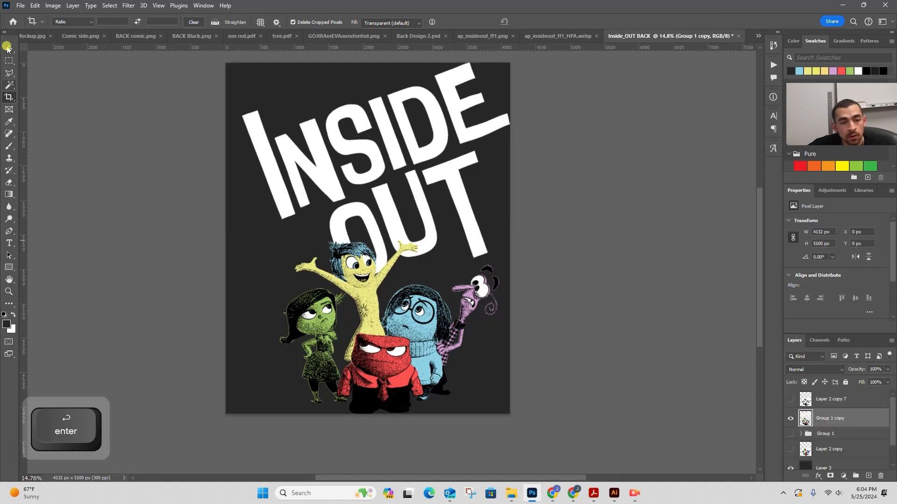
Delete a strip about 175 px wide along the canvas's left edge from Group 1 copy, and deselect
click(9, 61)
drag(207, 58, 237, 409)
key(BackSpace)
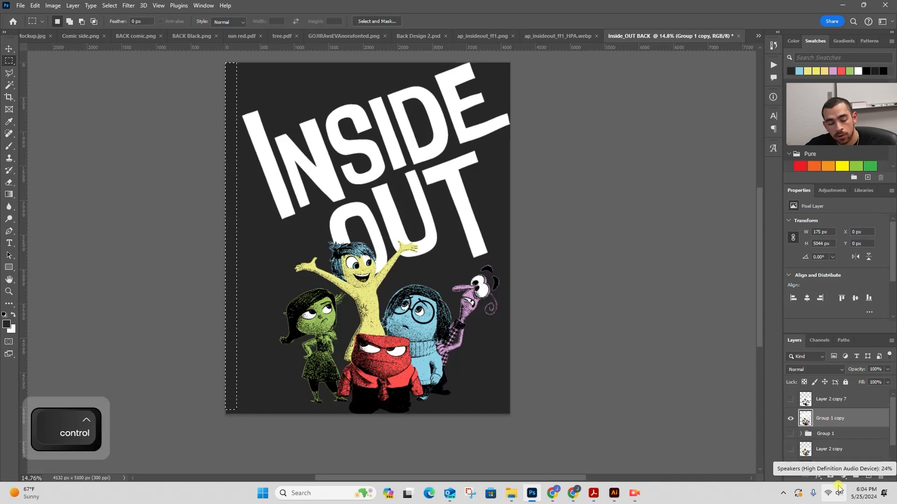
key(ctrl+d)
Load the outline of Group 1 copy with the Crop tool active and examine the canvas's left edge and lower-left corner for stray pixels
ctrl+click(812, 422)
key(c)
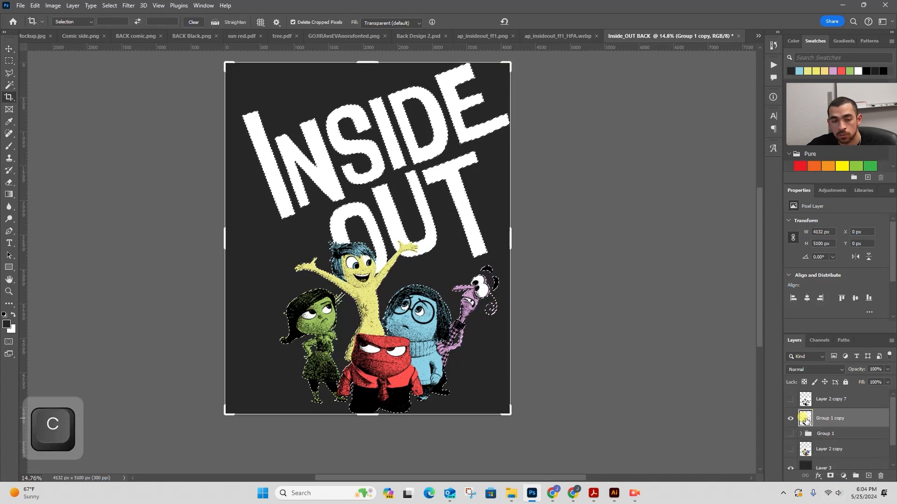
key(z)
drag(220, 70, 310, 44)
key(space)
drag(300, 184, 330, 244)
key(z)
drag(280, 230, 198, 346)
key(space)
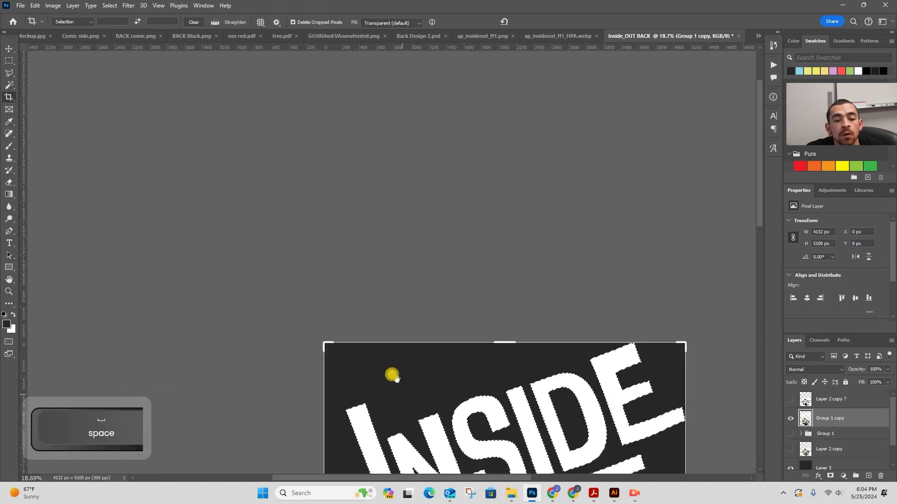
drag(394, 376, 271, 107)
drag(275, 300, 274, 106)
key(z)
drag(227, 256, 274, 251)
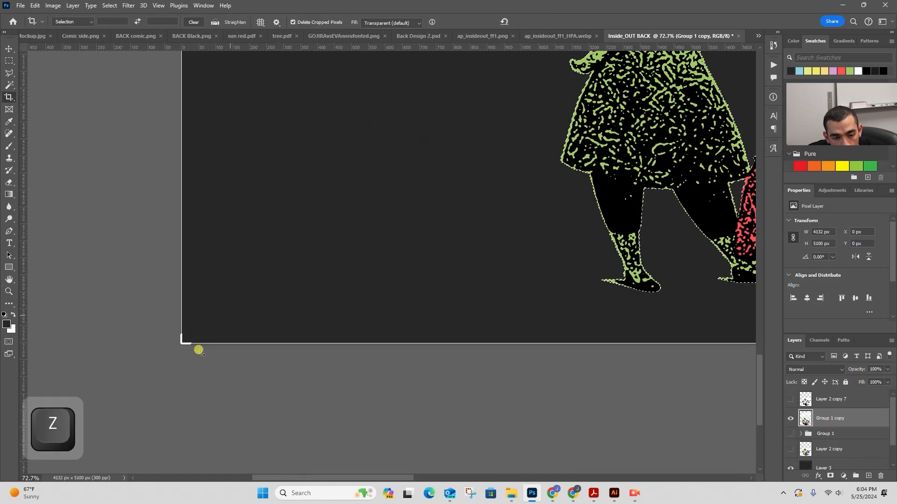
key(z)
drag(194, 342, 212, 338)
key(v)
ctrl+click(212, 269)
key(ctrl+f)
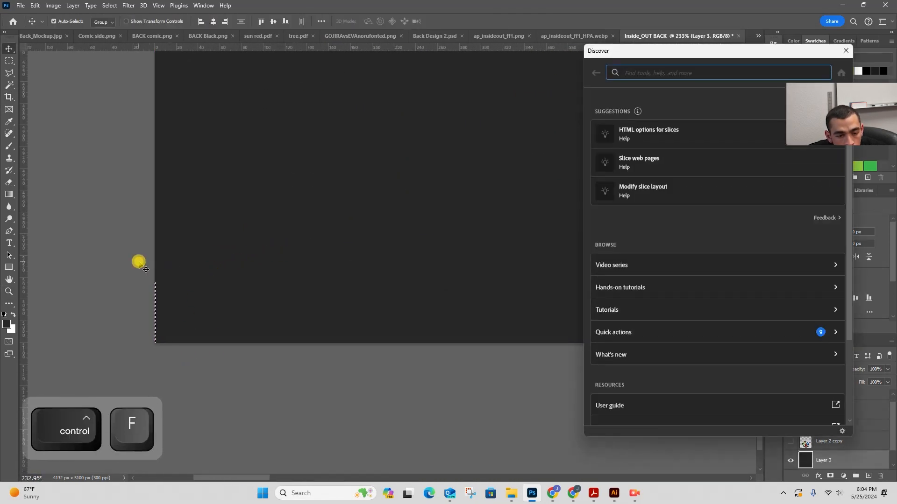
click(849, 49)
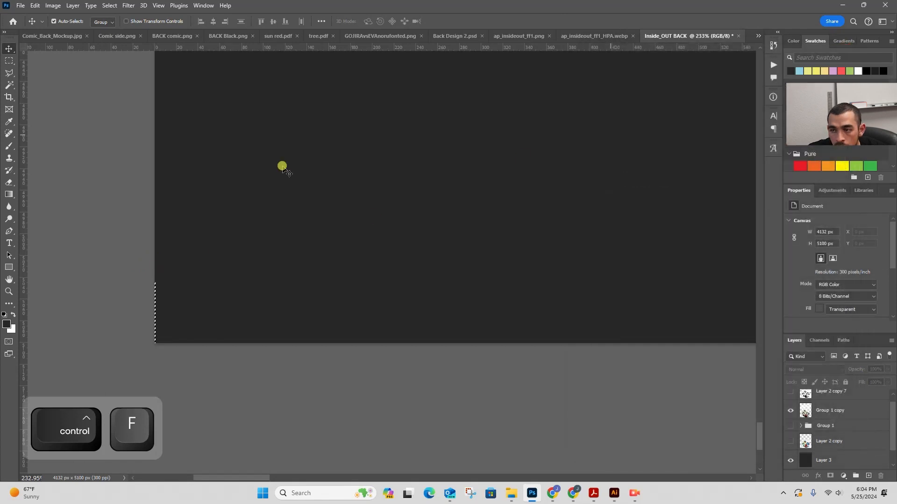
Delete the stray pixels in Group 1 copy within a 48 x 105 px marquee at the canvas's lower-left corner, and deselect
click(9, 61)
drag(154, 229, 206, 369)
click(848, 410)
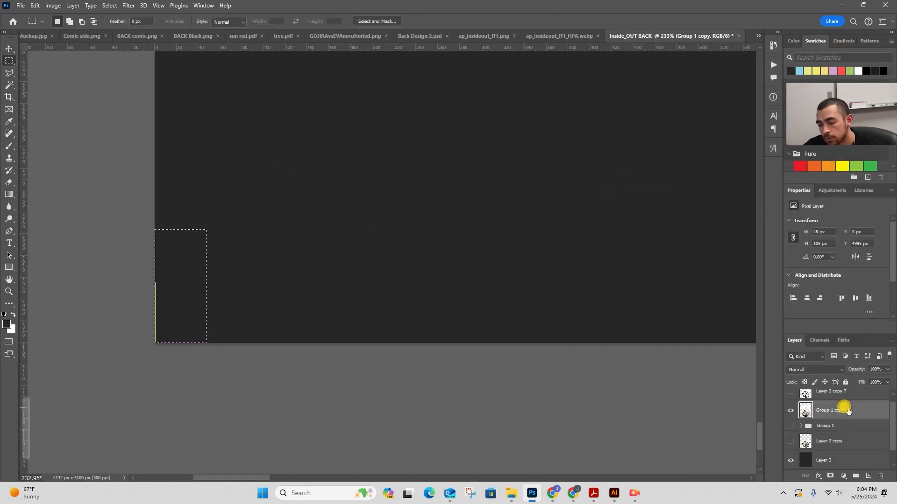
key(ctrl+d)
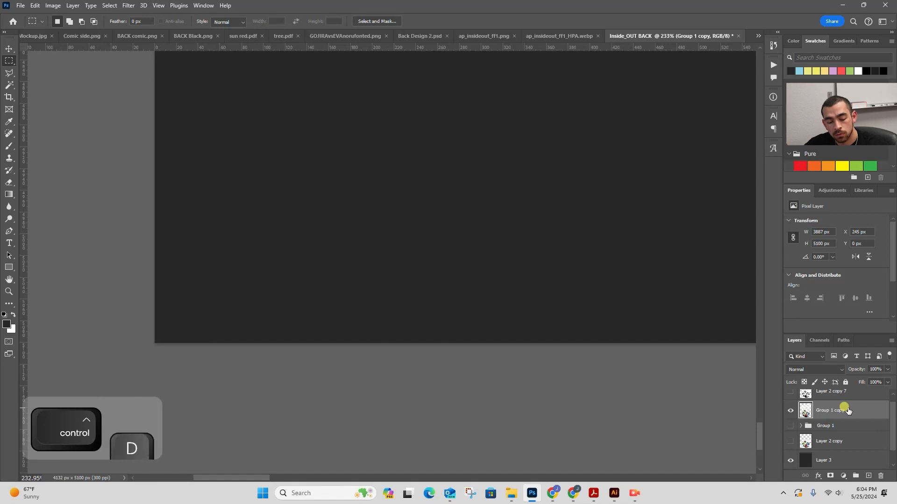
key(ctrl+0)
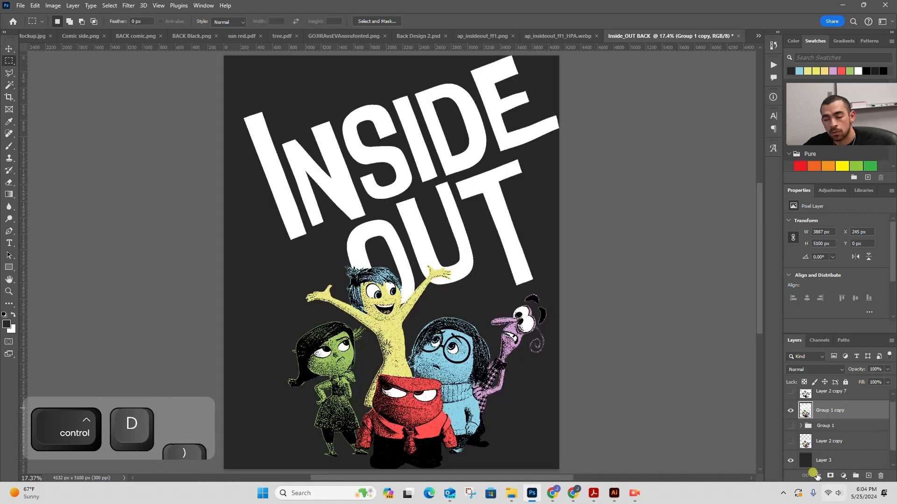
Load the outline of Group 1 copy as a selection and crop the canvas to 3887 x 5100 px
ctrl+click(805, 411)
key(v)
key(c)
key(Return)
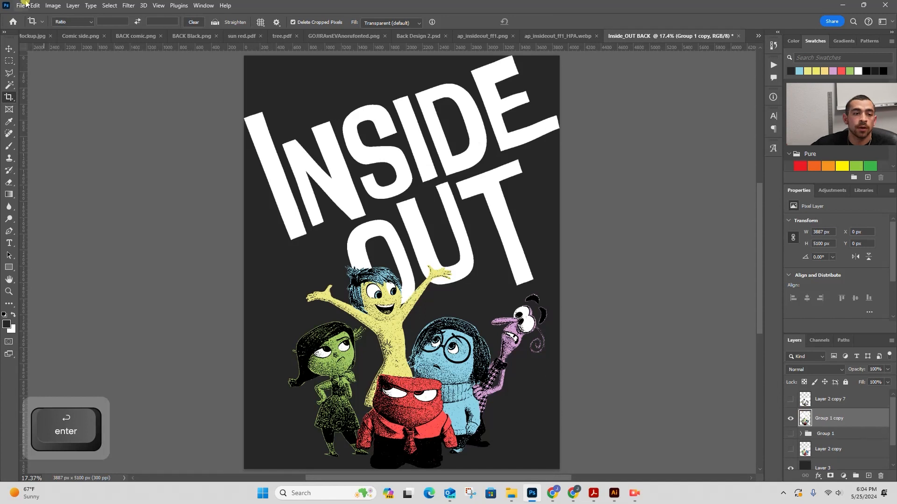
Check the cropped document's dimensions and resolution in Image Size without changing them
click(53, 5)
click(70, 77)
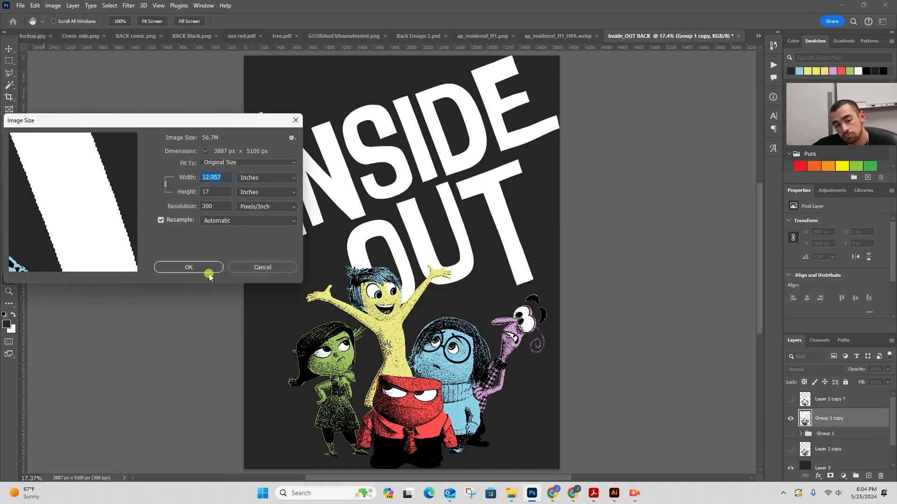
click(271, 269)
Review the full cropped composition of the Inside_OUT BACK artwork, from the title to the characters
key(z)
drag(434, 243, 403, 240)
key(space)
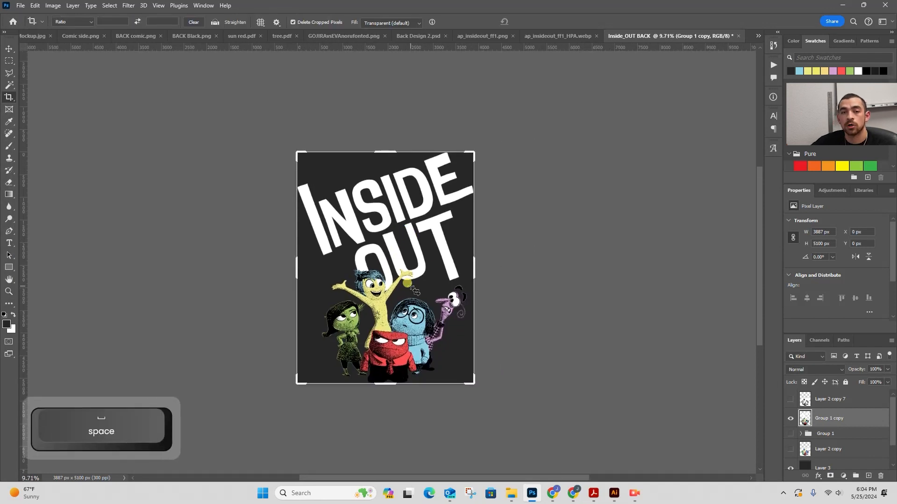
key(z)
drag(415, 292, 422, 255)
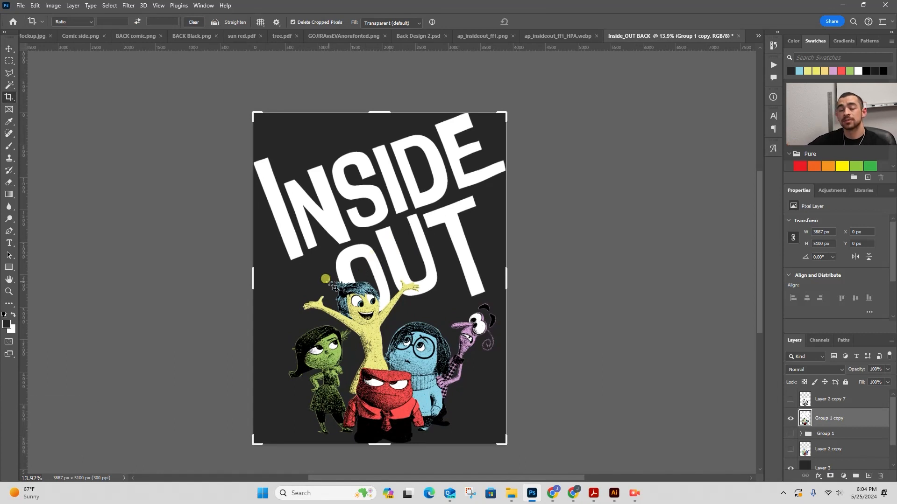
Switch to the Back Design.psd document and examine the halftone and stipple texture on the blue character's face and hair
click(757, 38)
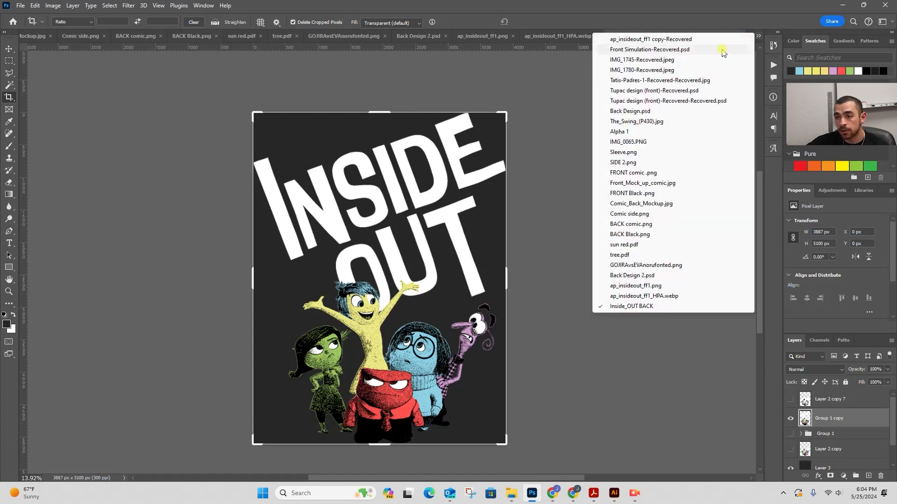
click(667, 116)
key(z)
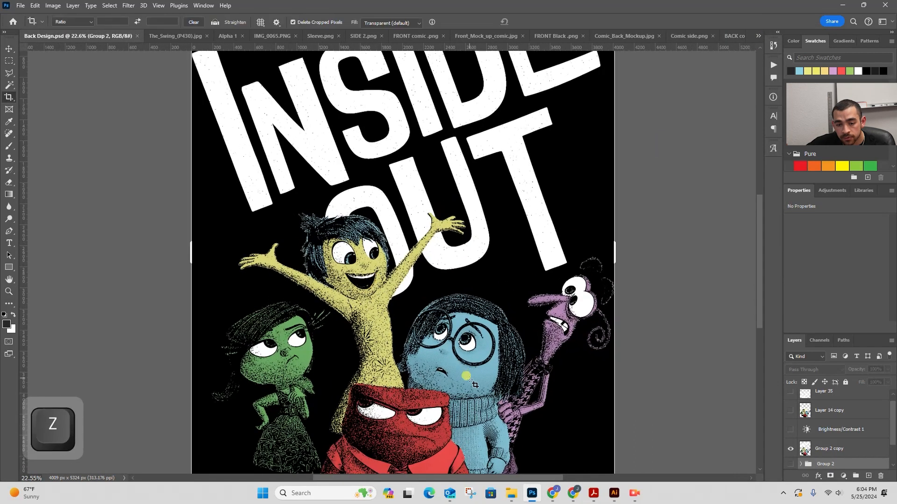
drag(475, 385, 500, 413)
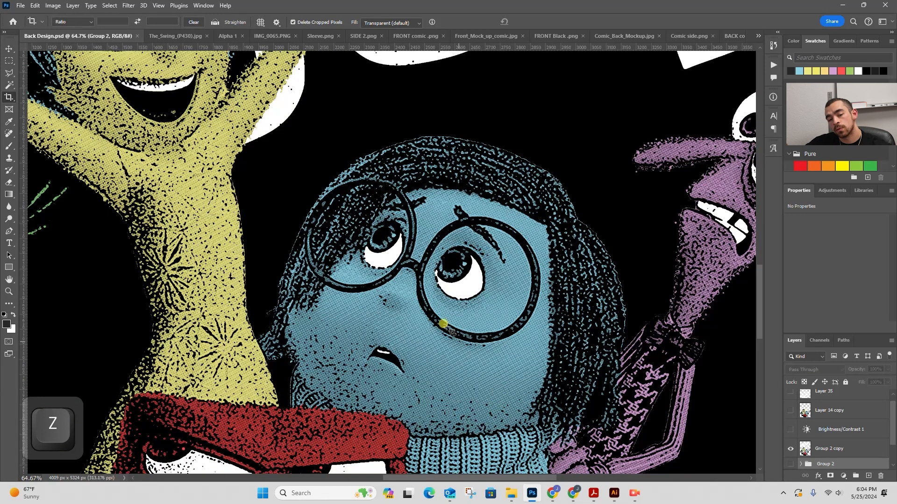
key(z)
key(space)
drag(448, 262, 254, 303)
drag(488, 213, 456, 158)
key(z)
key(space)
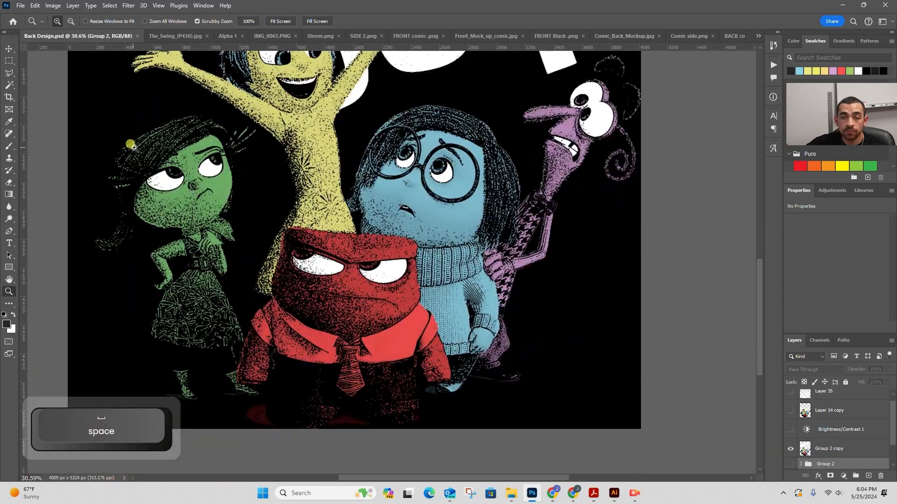
Examine the halftone dots and stippling on the red character's face and the neighbouring blue sweater up close
key(z)
drag(178, 140, 324, 180)
key(space)
drag(494, 258, 330, 132)
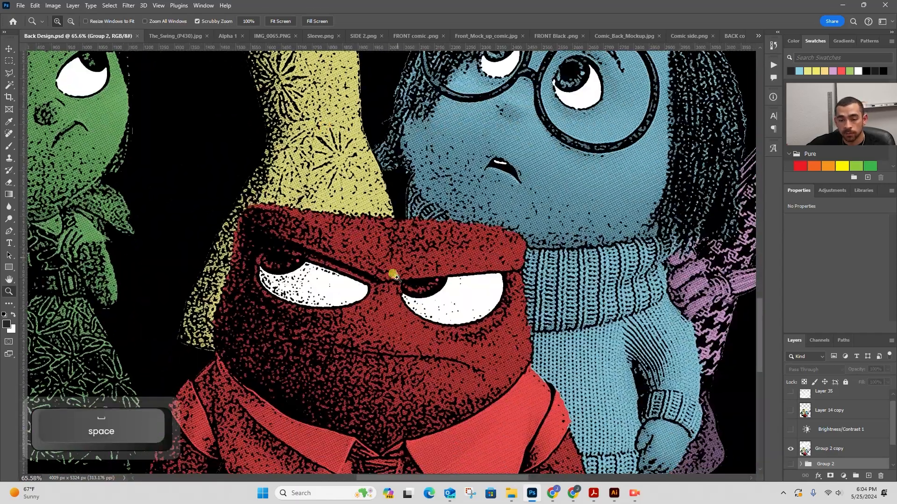
key(z)
drag(396, 277, 425, 284)
drag(580, 289, 577, 299)
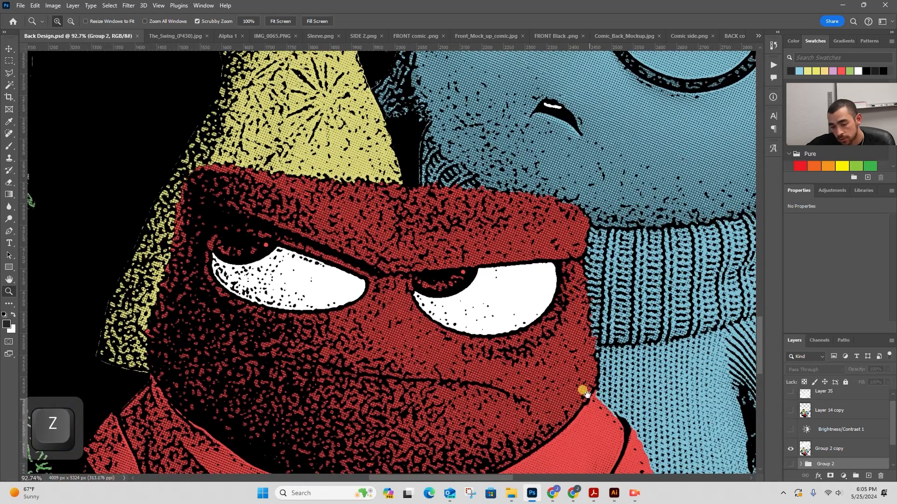
key(space)
drag(583, 392, 427, 134)
Compare the shading across all the characters in Back Design.psd, ending with the whole design including the title
key(z)
drag(460, 187, 411, 179)
key(space)
drag(453, 166, 442, 332)
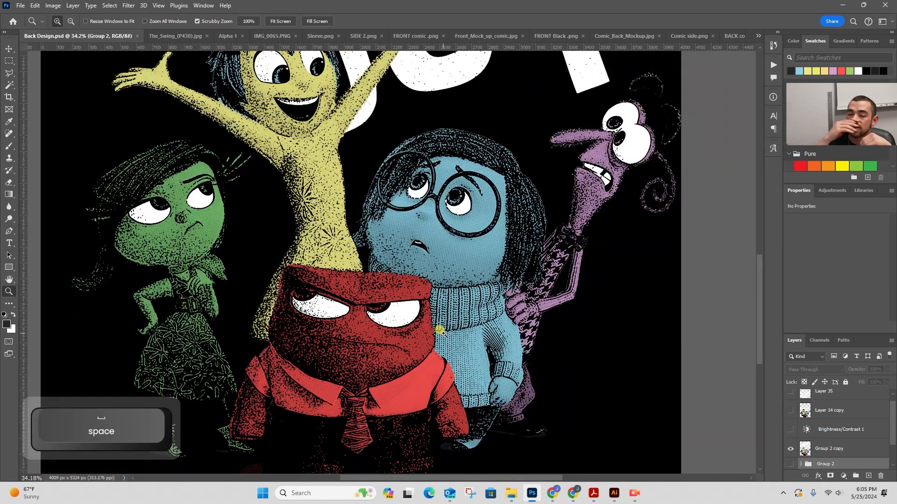
drag(296, 81, 308, 121)
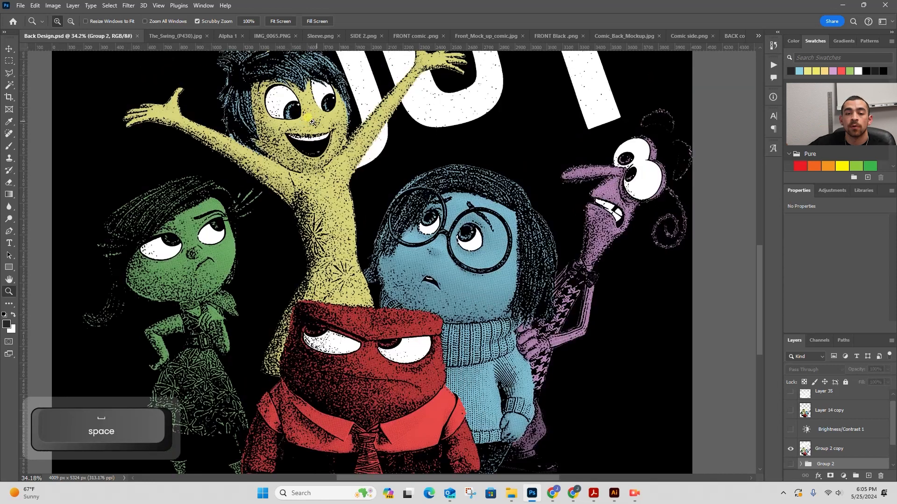
drag(370, 160, 361, 248)
key(z)
key(space)
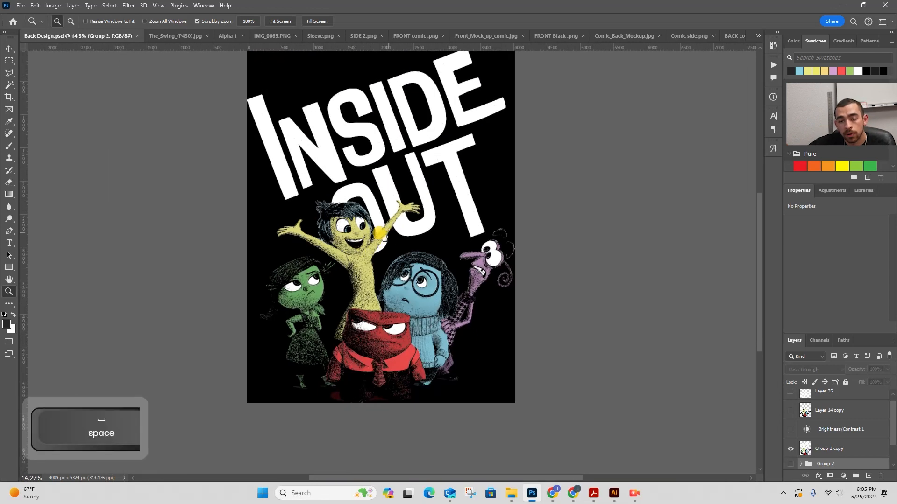